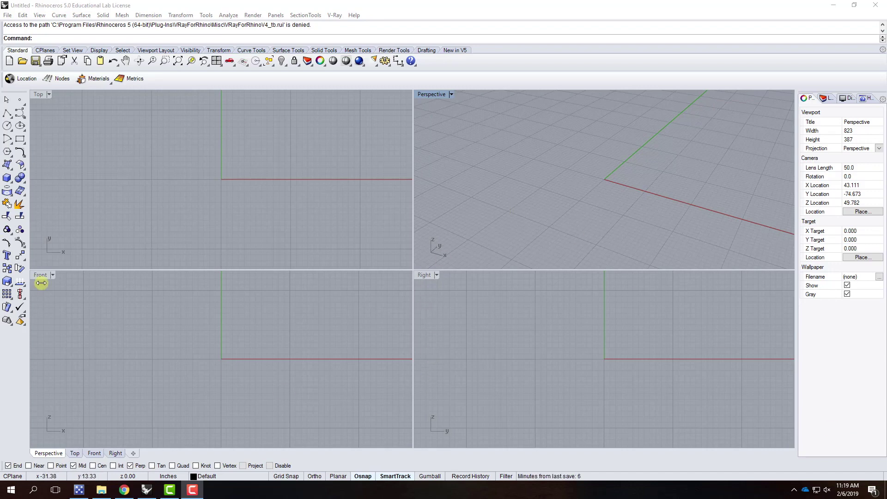
Draw a wall box with a 12' by 1' base and 8' height on the grid
{"action": "left_click", "coordinate": [8, 178]}
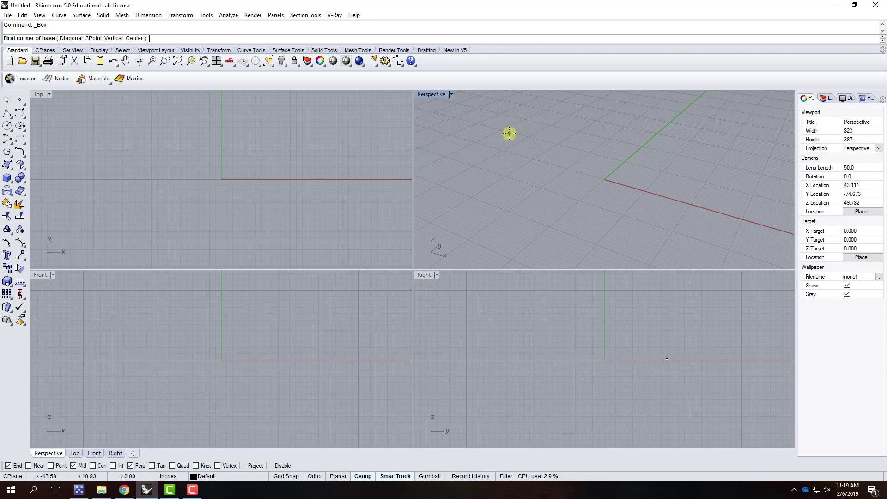
{"action": "left_click", "coordinate": [509, 134]}
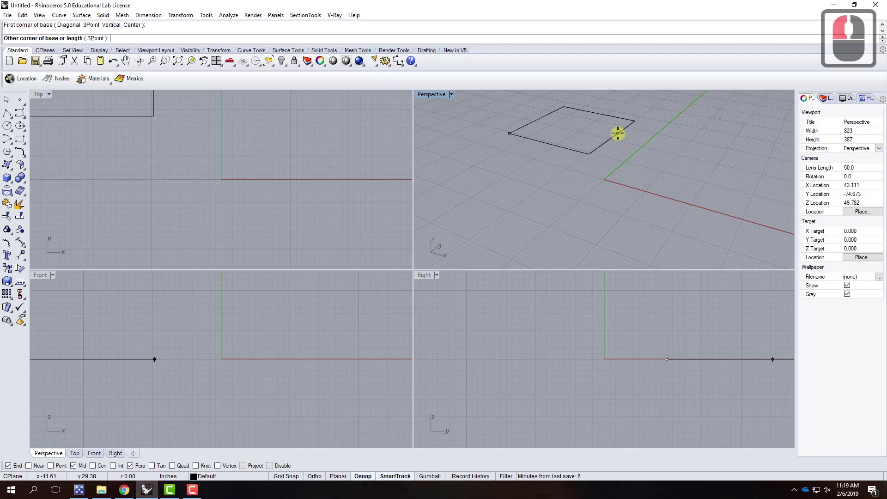
{"action": "type", "text": "@12"}
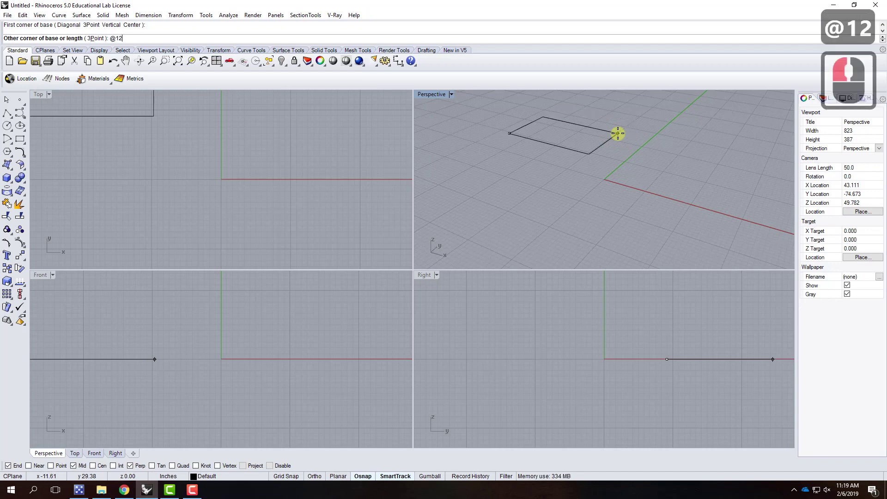
{"action": "type", "text": "',1"}
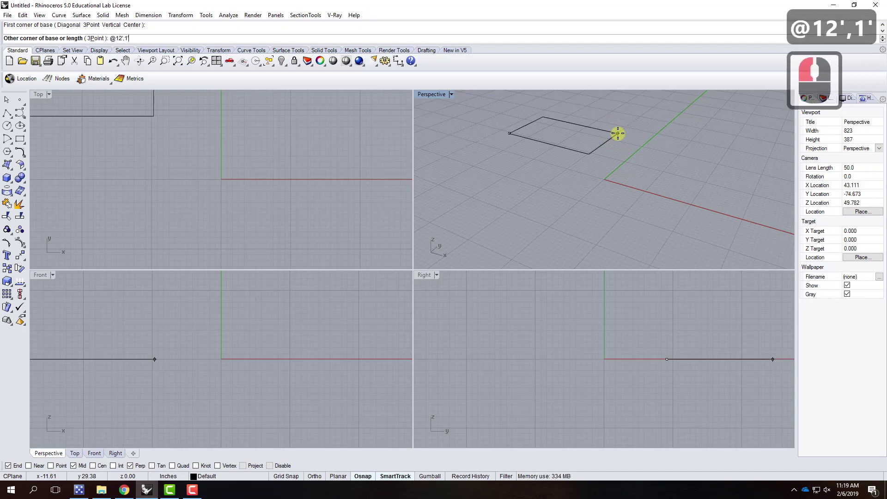
{"action": "type", "text": "'"}
{"action": "key", "text": "Return"}
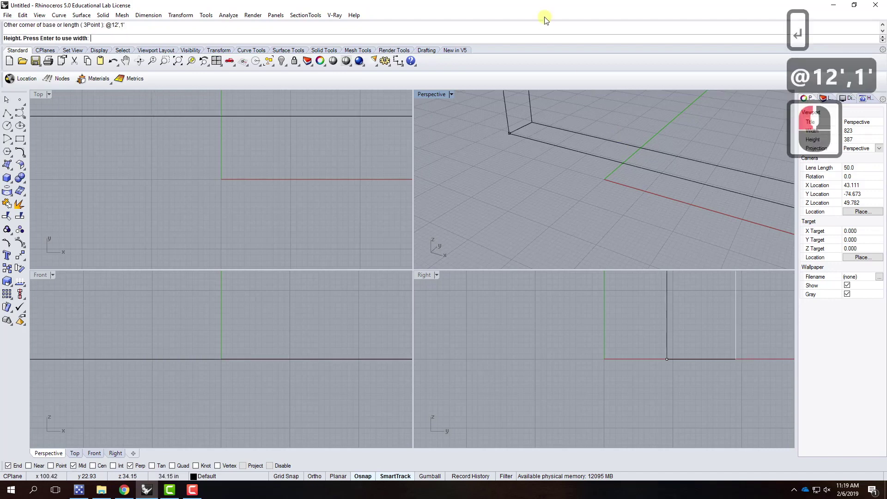
{"action": "scroll", "coordinate": [611, 156], "scroll_direction": "down", "scroll_amount": 5}
{"action": "type", "text": "8'"}
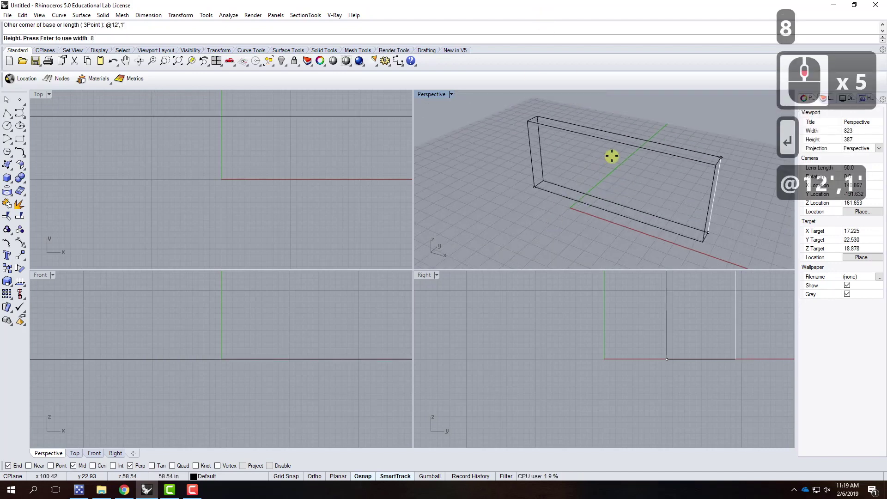
{"action": "key", "text": "Return"}
{"action": "scroll", "coordinate": [675, 190], "scroll_direction": "down", "scroll_amount": 2}
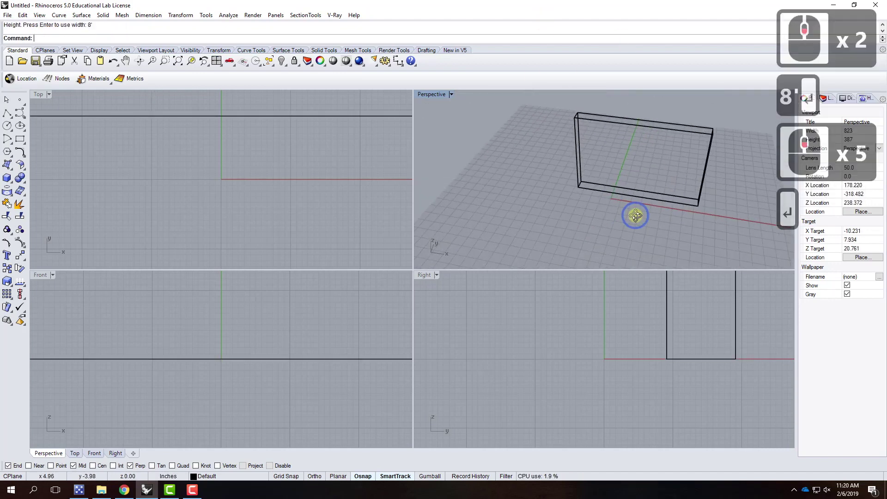
{"action": "right_click_drag", "start_coordinate": [633, 214], "coordinate": [583, 192]}
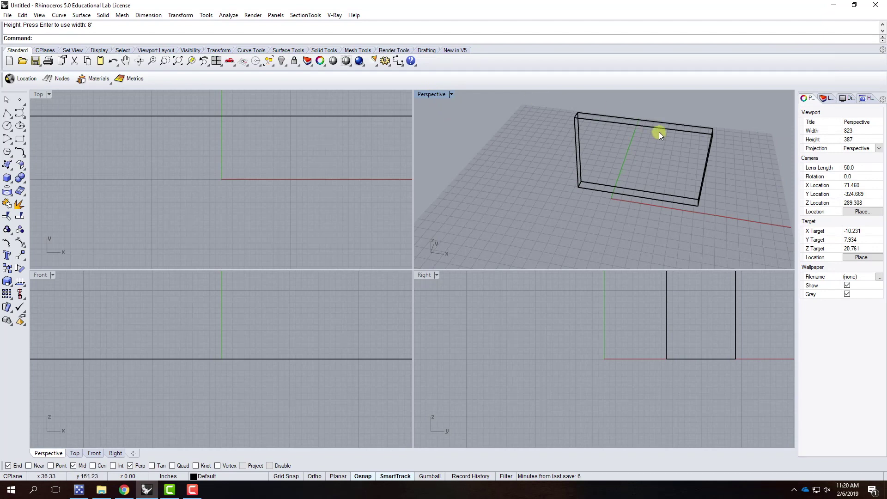
Switch the Perspective view to Shaded, maximize it and orbit to face the wall from the front
{"action": "left_click", "coordinate": [452, 94]}
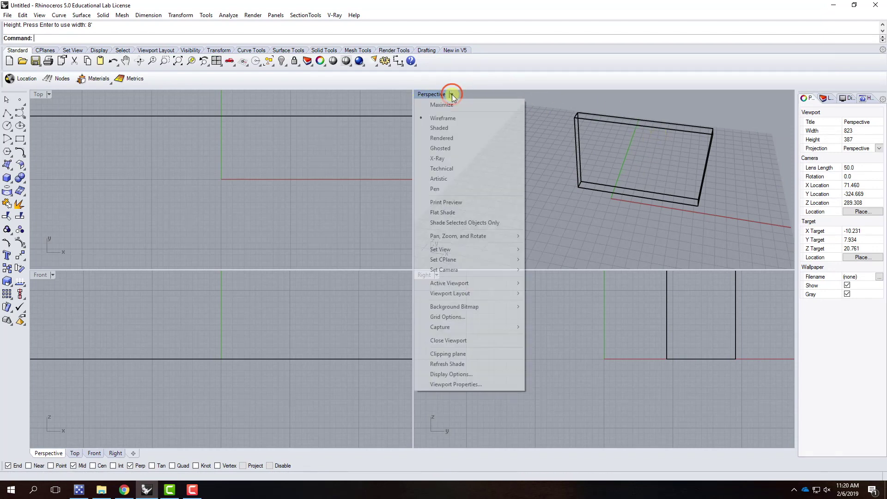
{"action": "left_click", "coordinate": [448, 130]}
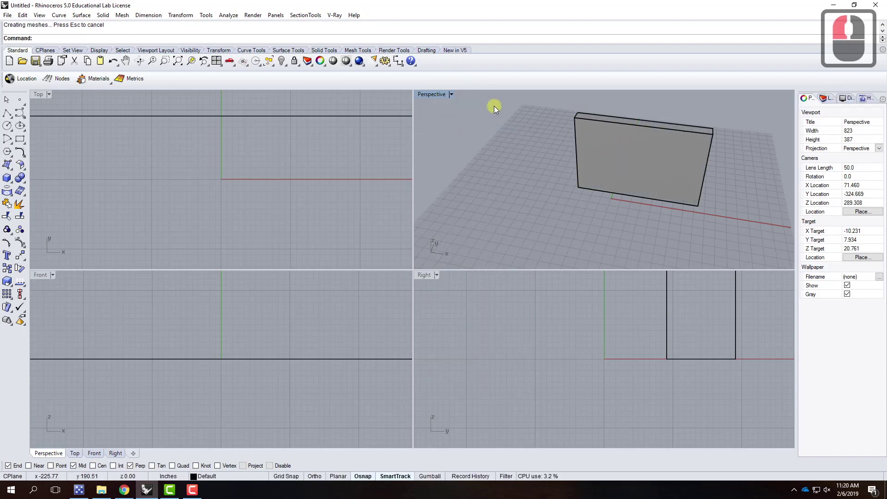
{"action": "double_click", "coordinate": [434, 94]}
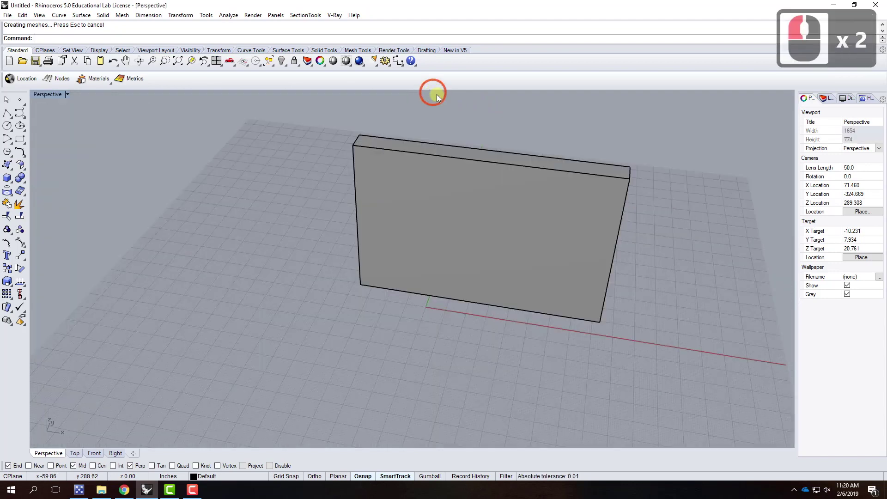
{"action": "scroll", "coordinate": [255, 242], "scroll_direction": "down", "scroll_amount": 3}
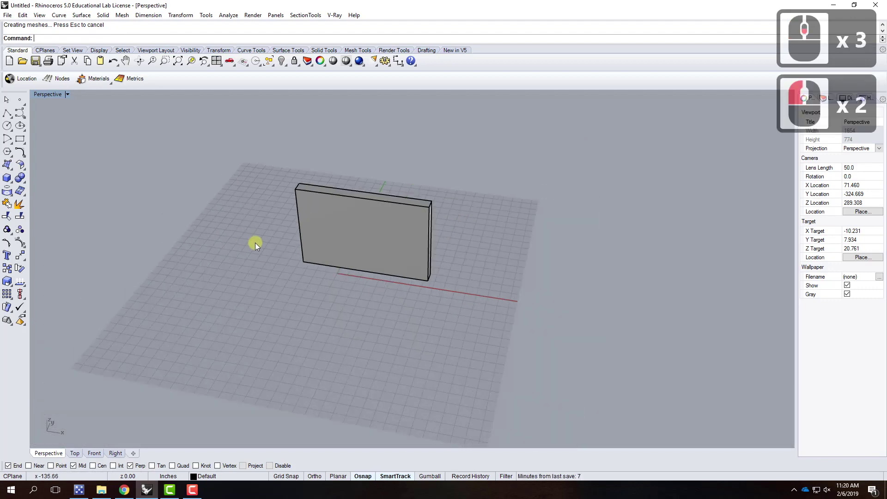
{"action": "scroll", "coordinate": [331, 273], "scroll_direction": "up", "scroll_amount": 4}
{"action": "right_click_drag", "start_coordinate": [330, 272], "coordinate": [362, 254]}
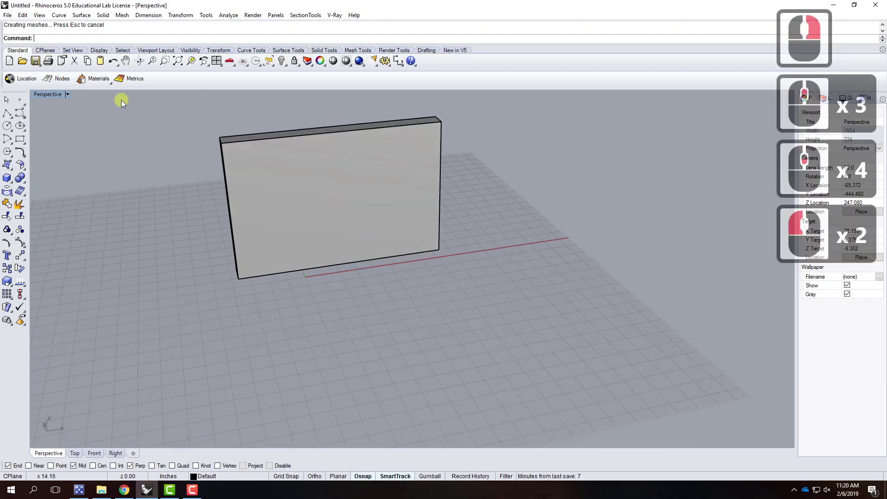
Draw a cube in front of the wall with a square base and matching height
{"action": "left_click", "coordinate": [8, 178]}
{"action": "left_click", "coordinate": [413, 282]}
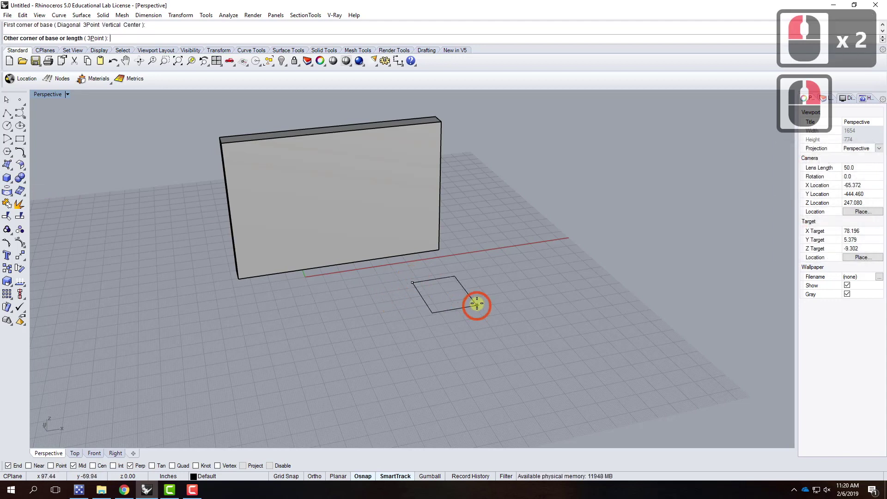
{"action": "left_click", "coordinate": [517, 313]}
{"action": "left_click", "coordinate": [518, 234]}
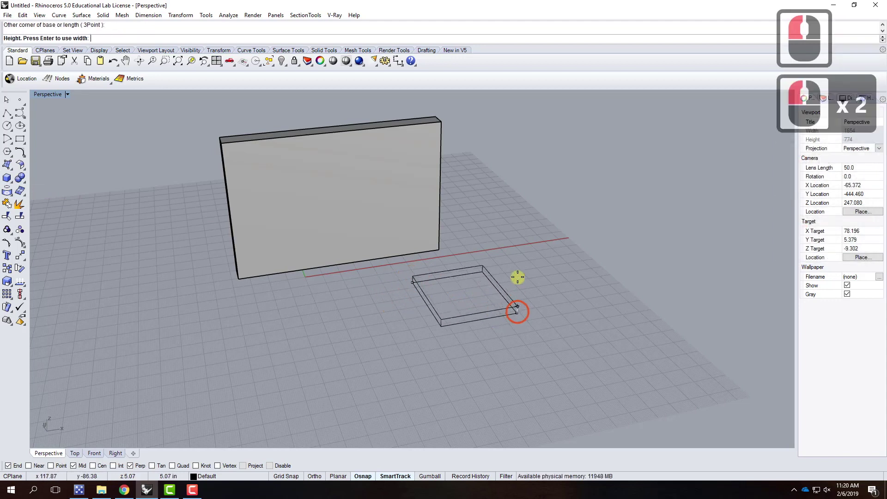
{"action": "right_click_drag", "start_coordinate": [428, 313], "coordinate": [437, 283]}
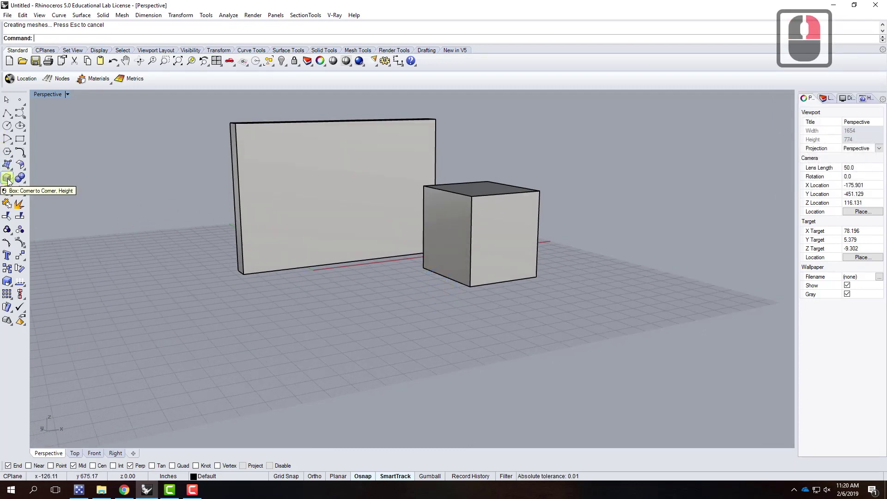
Add a vertical cylinder in front of the wall, reaching near the wall's top
{"action": "left_click_drag", "start_coordinate": [7, 181], "coordinate": [50, 185]}
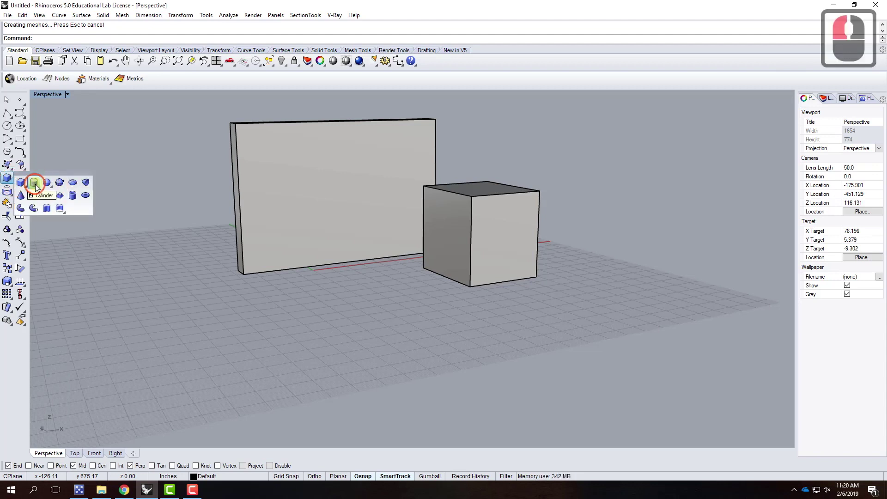
{"action": "left_click", "coordinate": [33, 182]}
{"action": "left_click", "coordinate": [367, 273]}
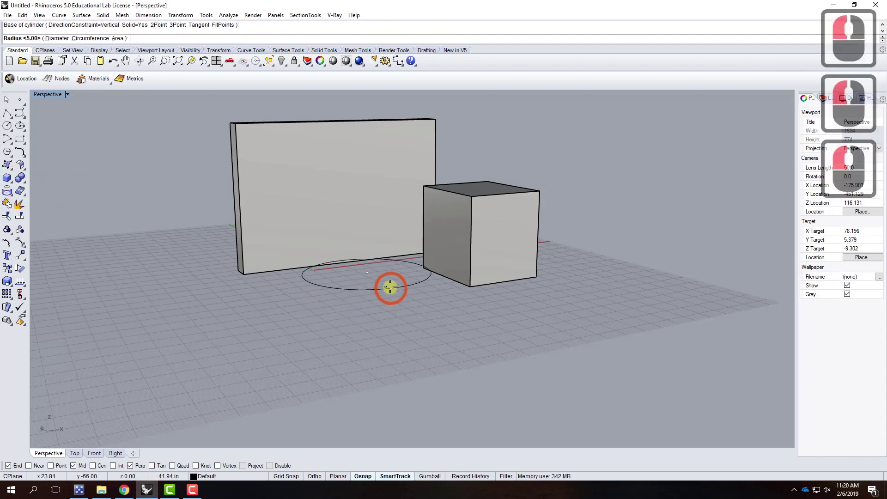
{"action": "left_click", "coordinate": [385, 282]}
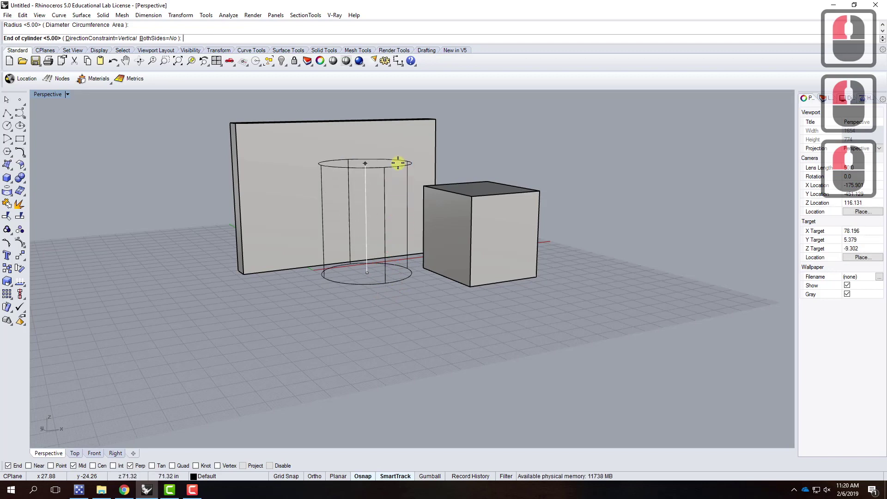
{"action": "left_click", "coordinate": [402, 163]}
{"action": "left_click", "coordinate": [44, 113]}
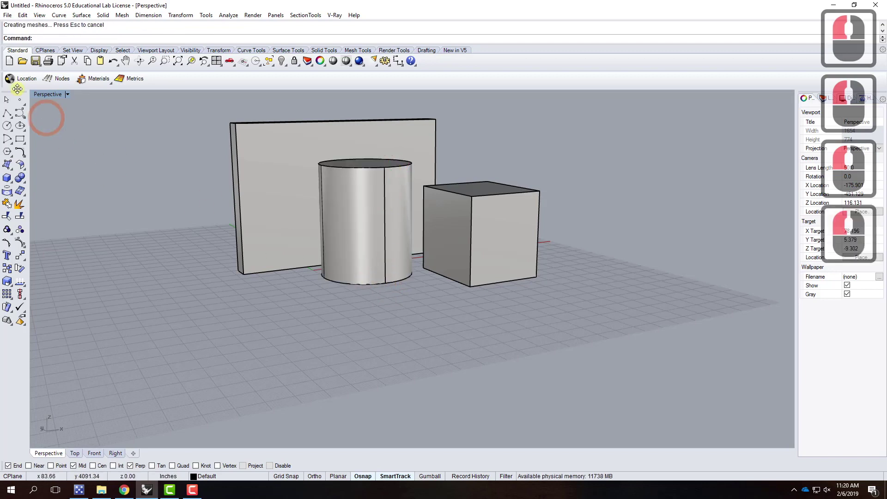
{"action": "left_click", "coordinate": [11, 182]}
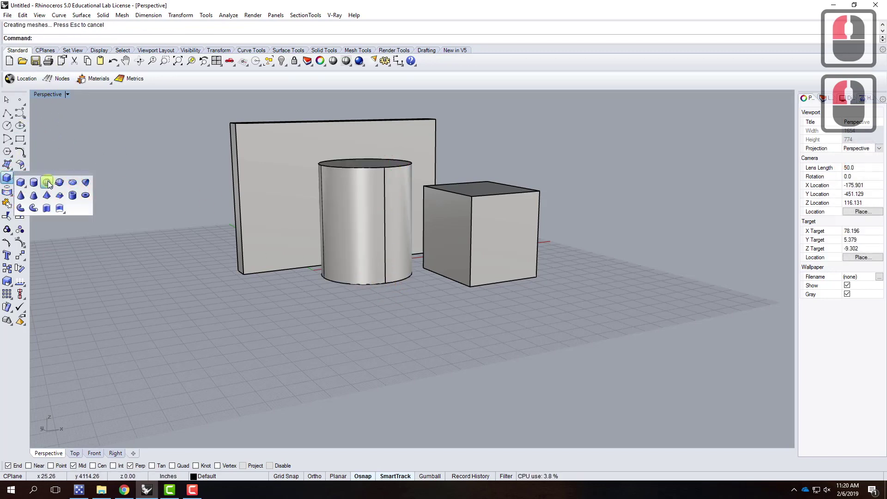
Draw a sphere left of the cylinder, select it and restore the four-viewport layout
{"action": "left_click", "coordinate": [44, 181]}
{"action": "left_click", "coordinate": [292, 302]}
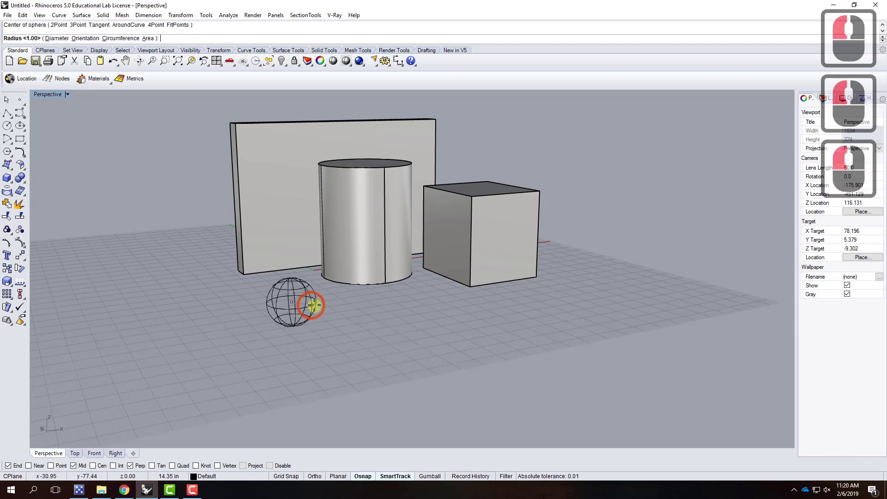
{"action": "left_click", "coordinate": [339, 306]}
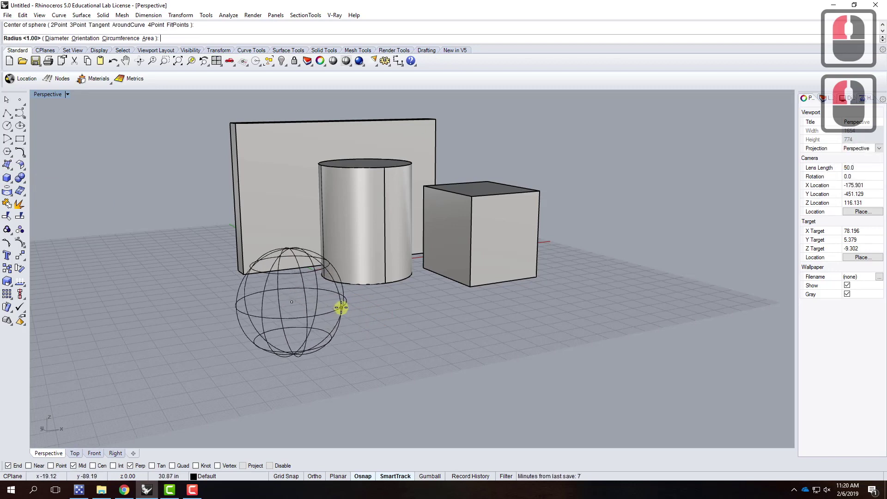
{"action": "left_click", "coordinate": [311, 291]}
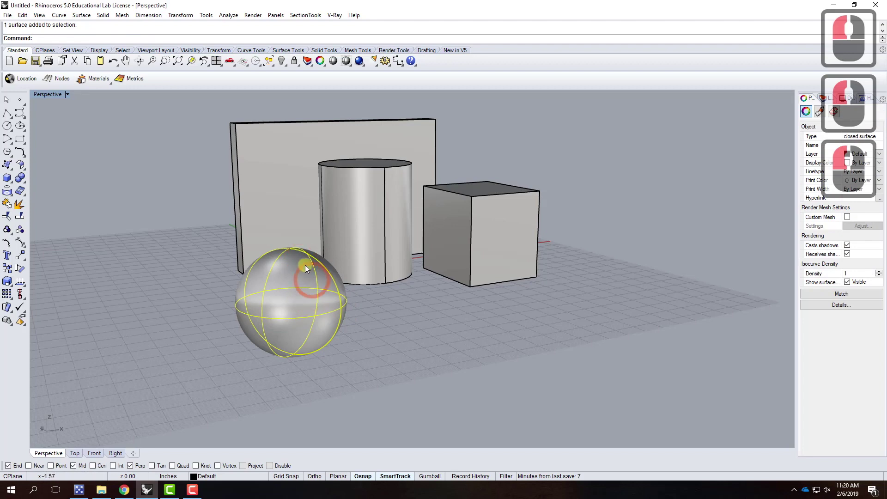
{"action": "double_click", "coordinate": [49, 94]}
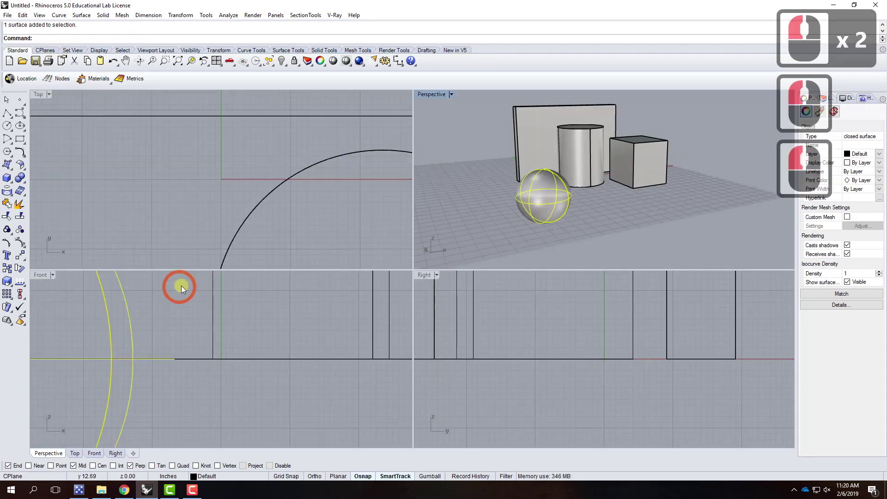
{"action": "scroll", "coordinate": [218, 322], "scroll_direction": "down", "scroll_amount": 5}
{"action": "scroll", "coordinate": [218, 321], "scroll_direction": "down", "scroll_amount": 5}
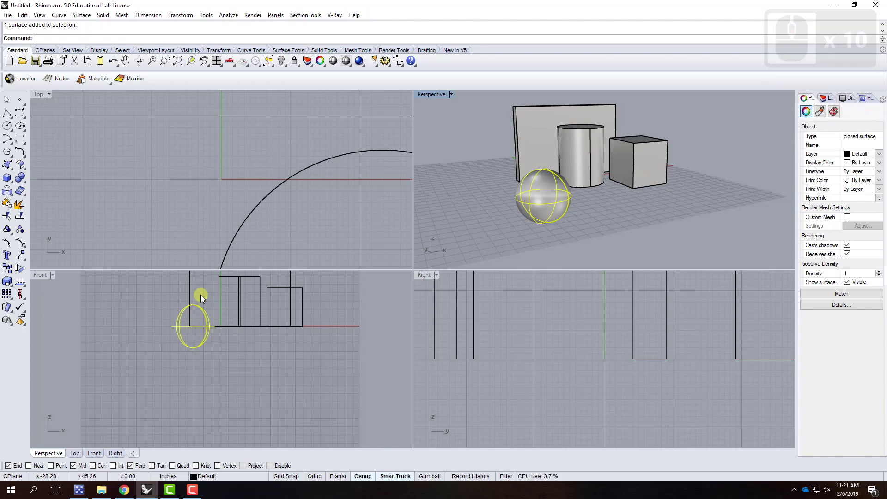
Move the sphere straight up with Ortho so it rests on the ground plane
{"action": "type", "text": "move"}
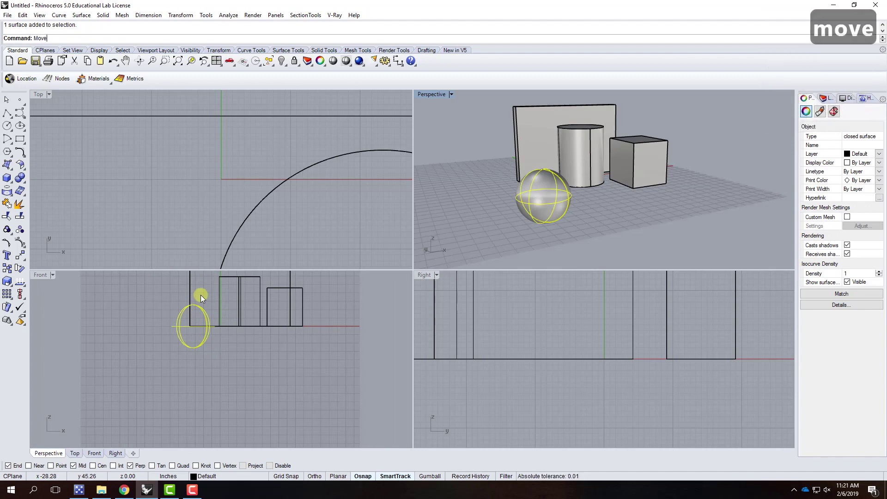
{"action": "key", "text": "Return"}
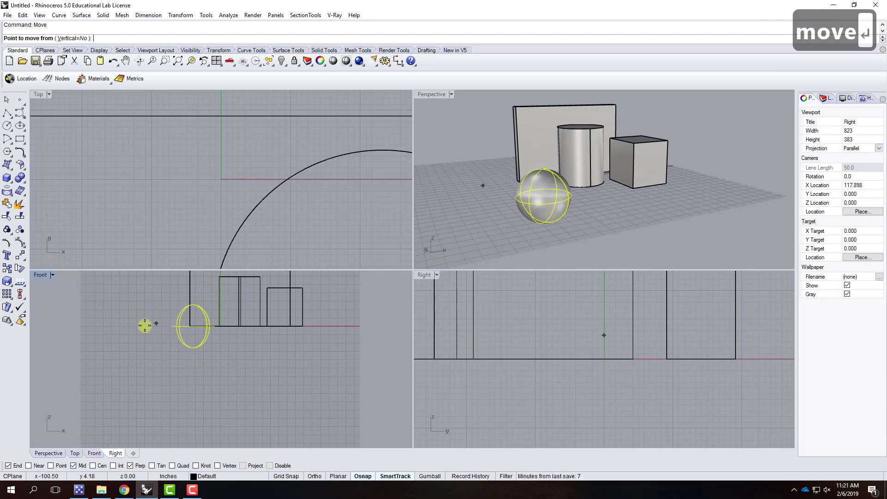
{"action": "left_click", "coordinate": [142, 319]}
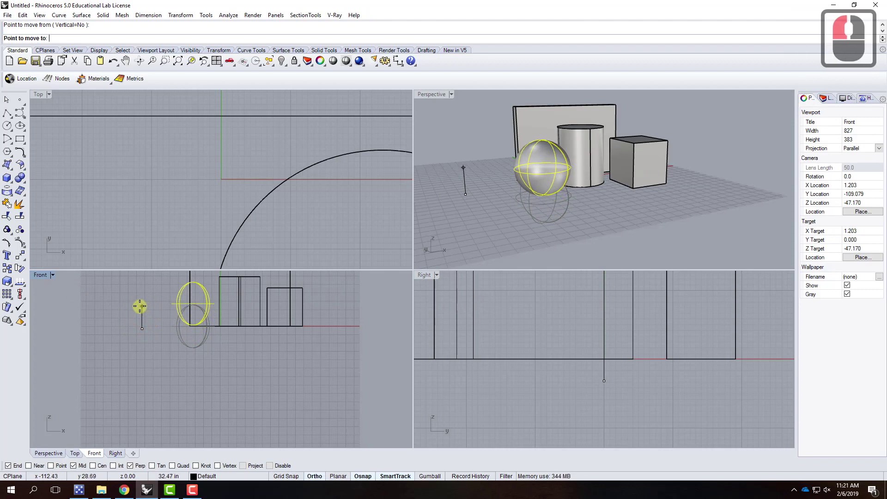
{"action": "key", "text": "F8"}
{"action": "left_click", "coordinate": [138, 307], "text": "shift"}
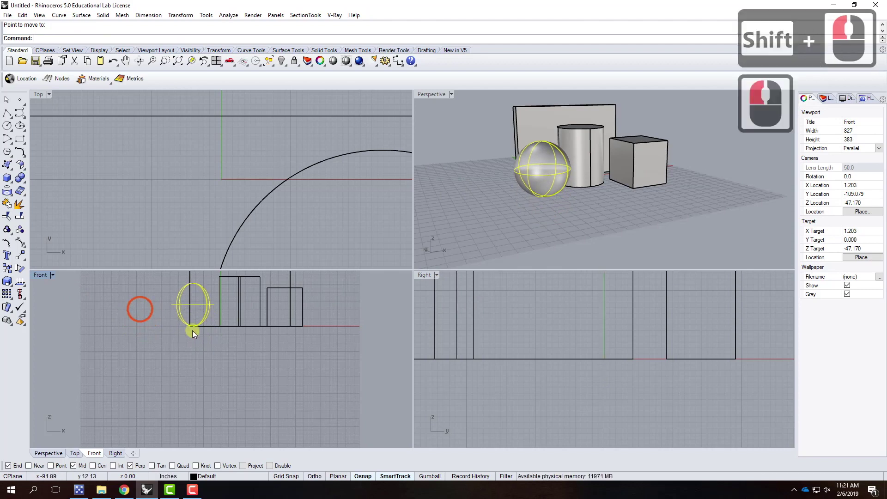
{"action": "scroll", "coordinate": [185, 326], "scroll_direction": "up", "scroll_amount": 9}
{"action": "scroll", "coordinate": [182, 322], "scroll_direction": "up", "scroll_amount": 4}
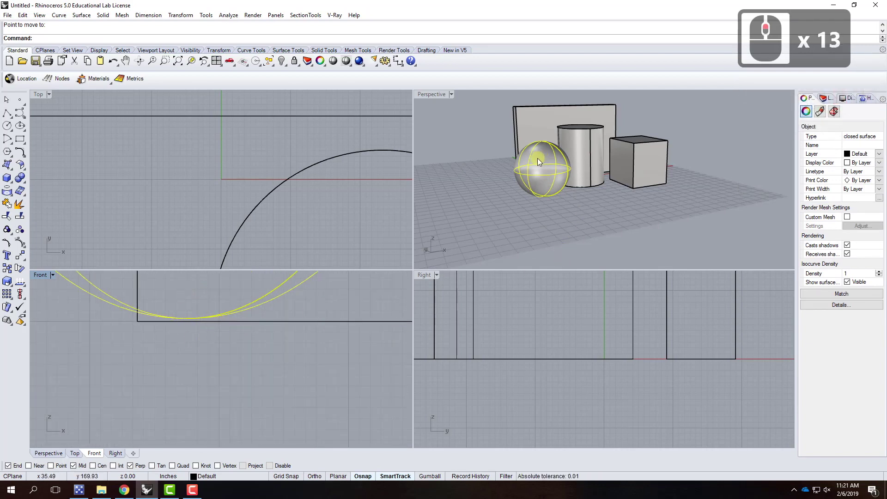
{"action": "scroll", "coordinate": [551, 201], "scroll_direction": "down", "scroll_amount": 3}
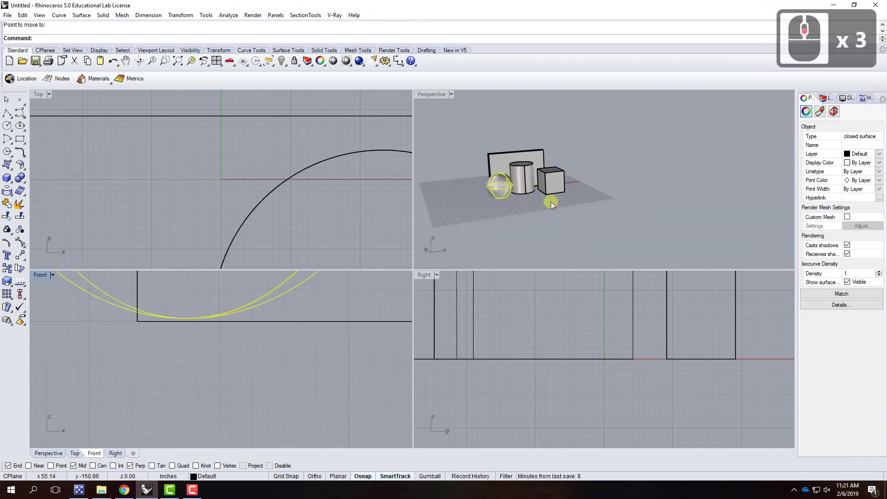
{"action": "scroll", "coordinate": [539, 168], "scroll_direction": "up", "scroll_amount": 4}
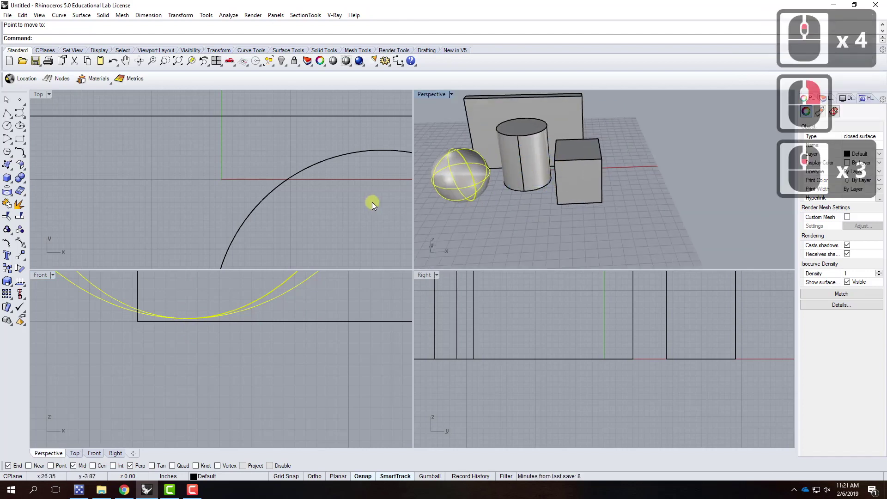
Draw a five-sided pyramid in front of the cylinder, picking centre, corner and height
{"action": "left_click", "coordinate": [7, 178]}
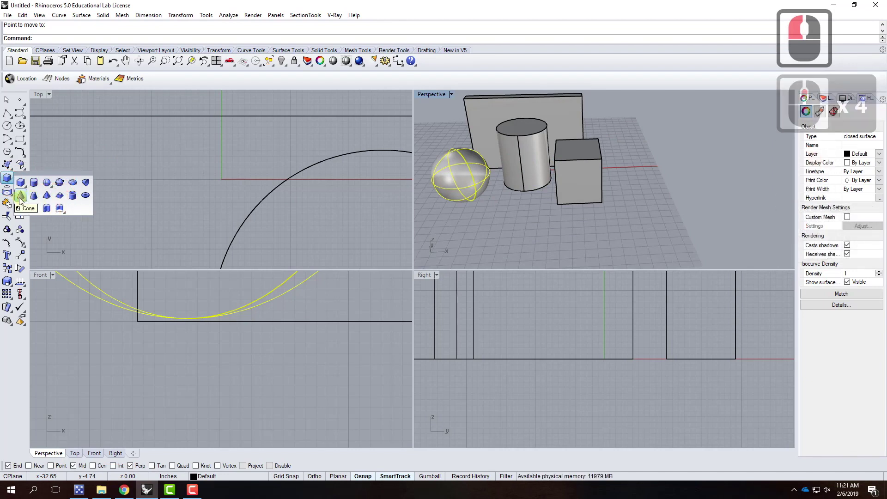
{"action": "left_click", "coordinate": [46, 196]}
{"action": "left_click", "coordinate": [508, 210]}
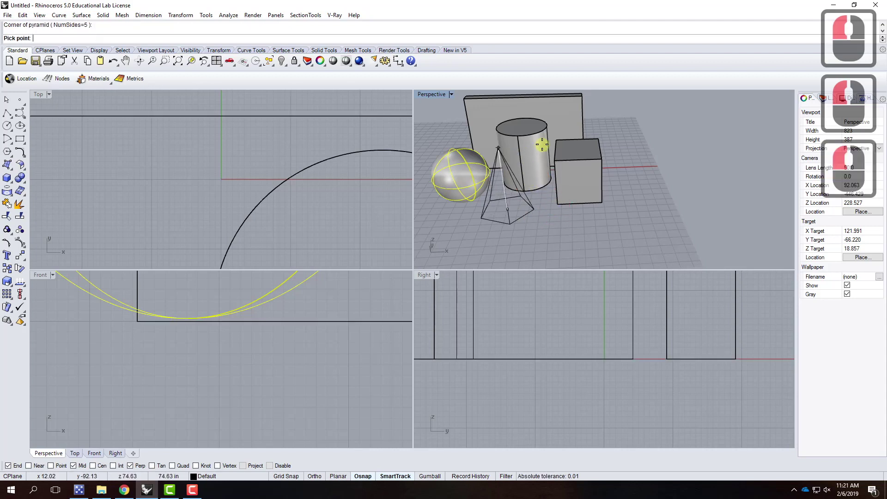
{"action": "left_click", "coordinate": [520, 159]}
{"action": "left_click", "coordinate": [578, 226]}
{"action": "right_click_drag", "start_coordinate": [578, 226], "coordinate": [482, 151]}
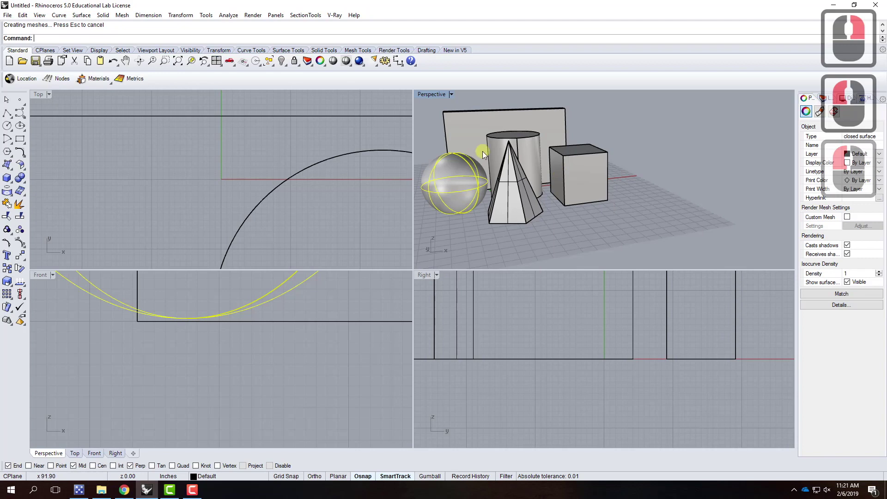
Maximize the Perspective view and orbit and zoom for a close-up of all five solids
{"action": "double_click", "coordinate": [436, 96]}
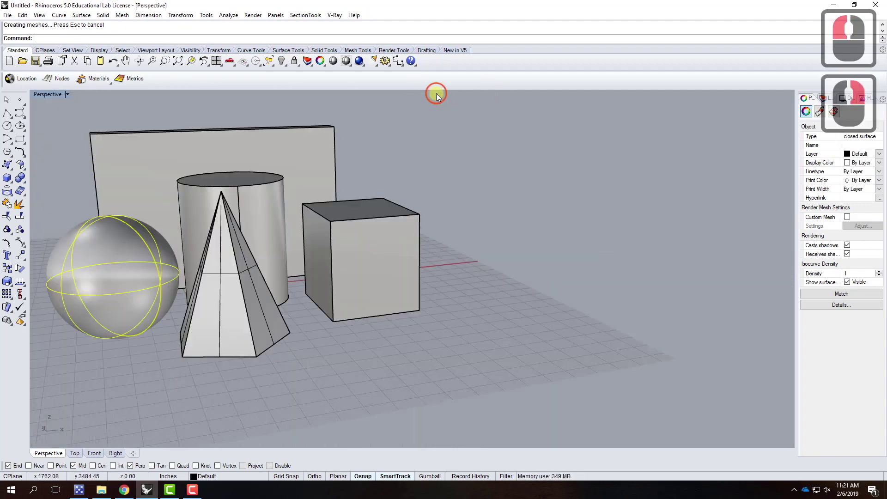
{"action": "right_click_drag", "start_coordinate": [306, 267], "coordinate": [342, 248]}
{"action": "scroll", "coordinate": [342, 247], "scroll_direction": "up", "scroll_amount": 3}
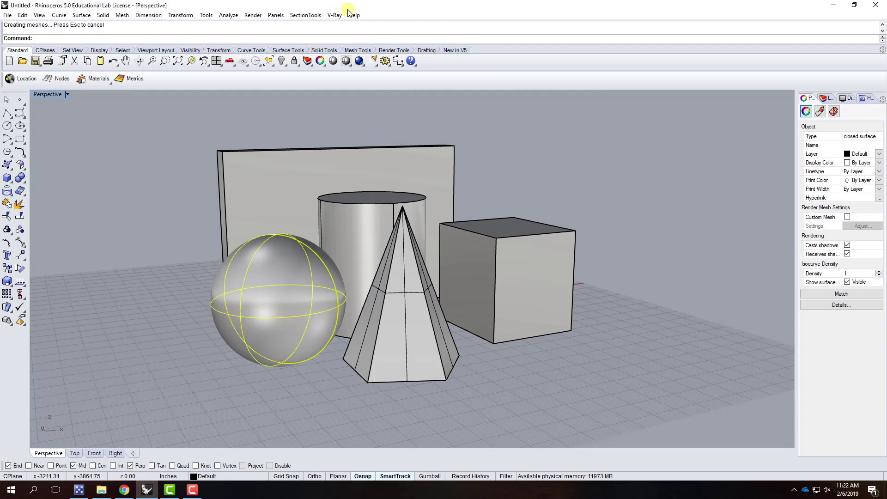
Confirm V-Ray for Rhino as the current renderer and bring up the Perspective display-mode list
{"action": "left_click", "coordinate": [335, 16]}
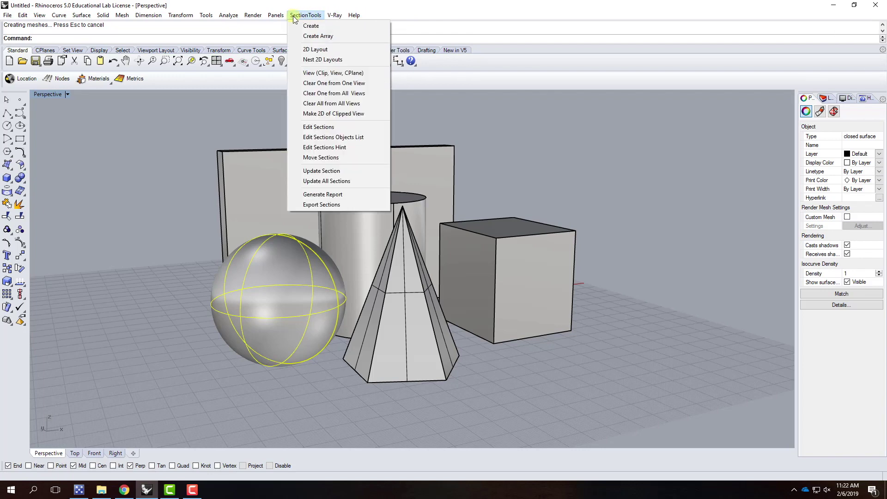
{"action": "mouse_move", "coordinate": [253, 19]}
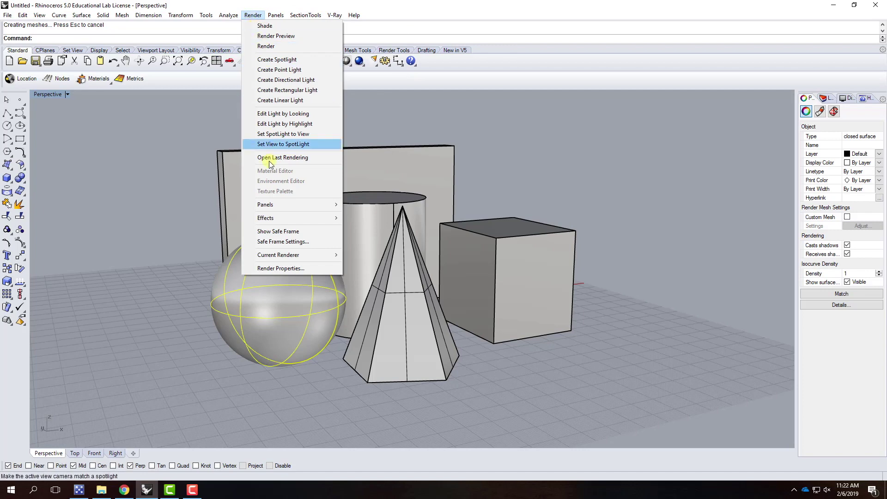
{"action": "mouse_move", "coordinate": [295, 255]}
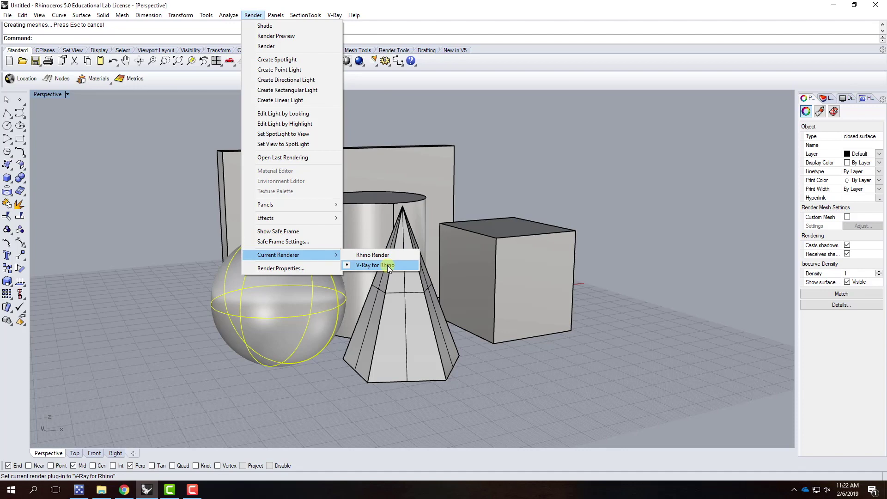
{"action": "left_click", "coordinate": [253, 16]}
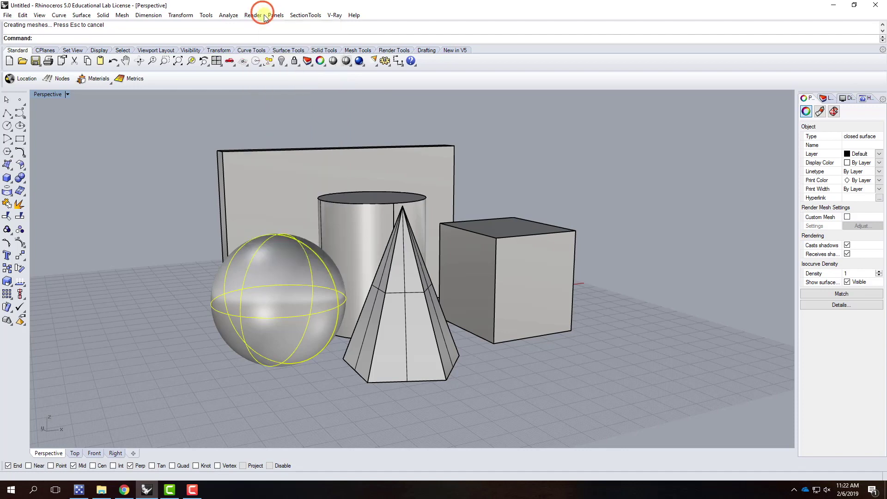
{"action": "left_click", "coordinate": [67, 95]}
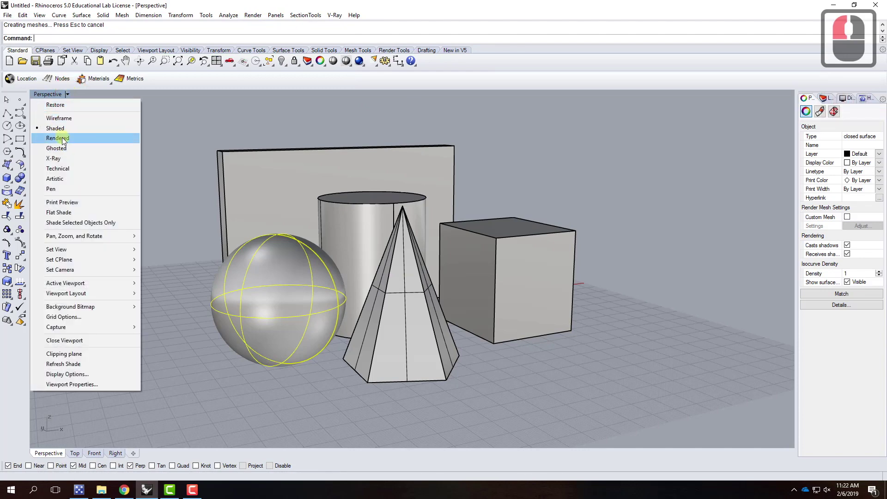
Close the display-mode list and dismiss the V-Ray menu without opening Options
{"action": "left_click", "coordinate": [65, 93]}
{"action": "left_click", "coordinate": [66, 93]}
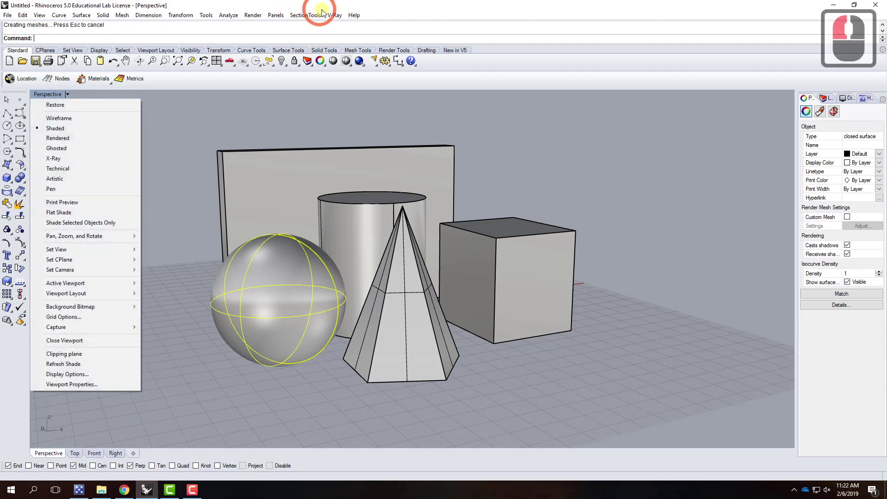
{"action": "left_click", "coordinate": [332, 16]}
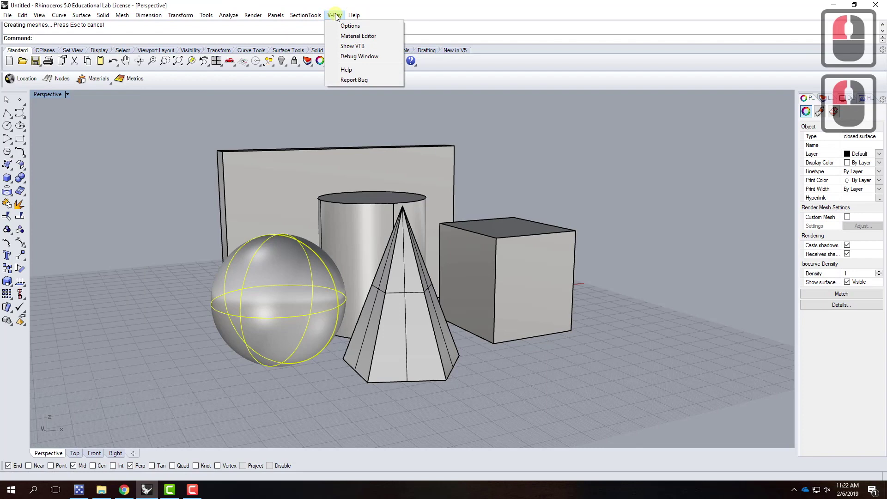
{"action": "left_click", "coordinate": [336, 16]}
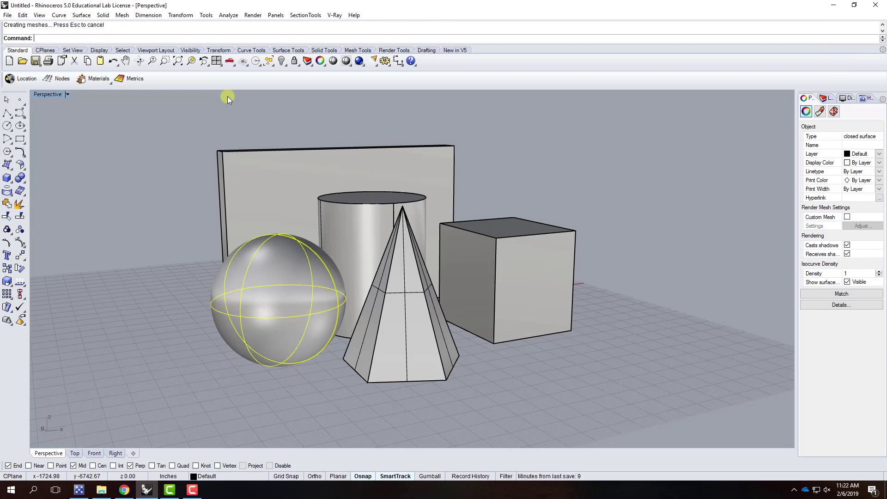
{"action": "left_click", "coordinate": [337, 16]}
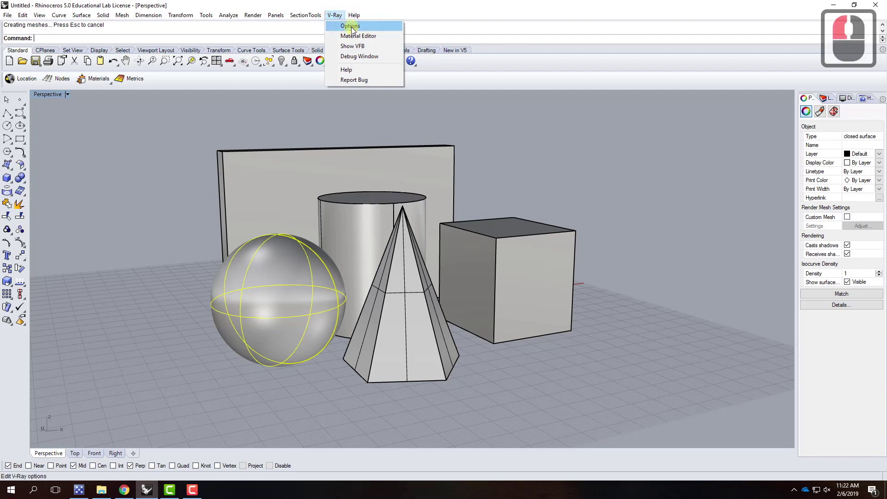
{"action": "left_click", "coordinate": [336, 16]}
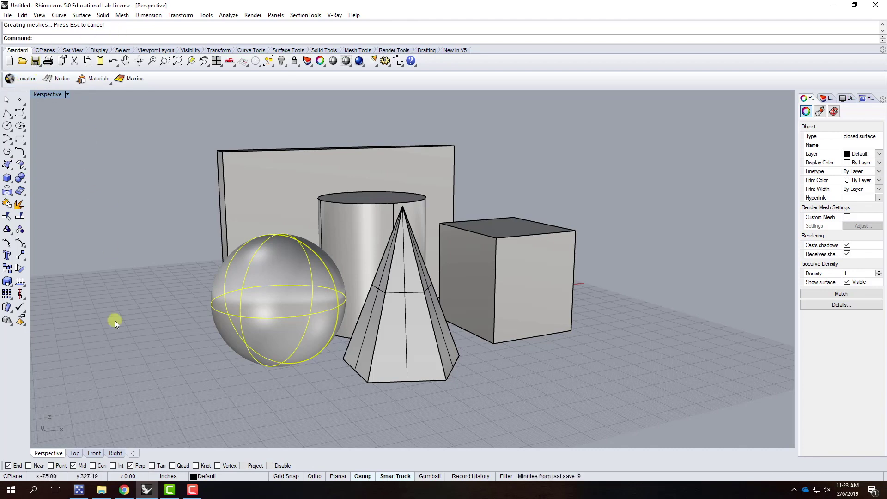
Open the Exercises – Spring 2019 page in Chrome and go to Exercise 204
{"action": "left_click", "coordinate": [126, 492]}
{"action": "mouse_move", "coordinate": [519, 99]}
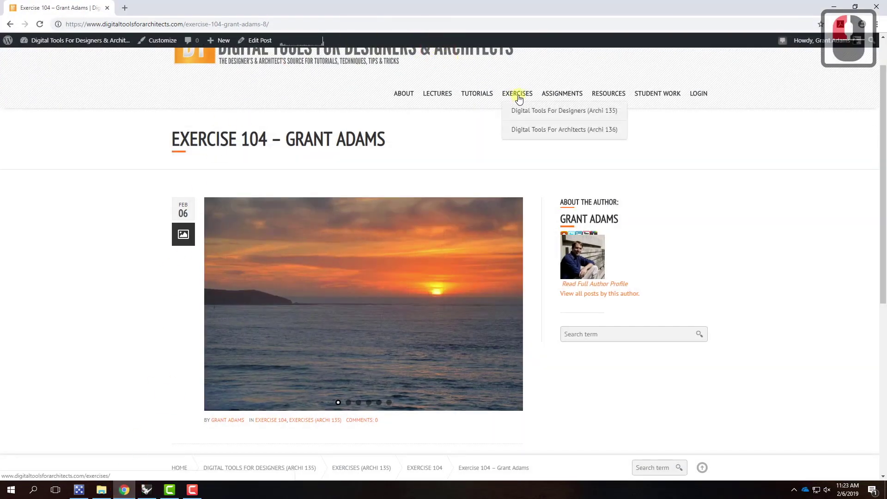
{"action": "mouse_move", "coordinate": [519, 129]}
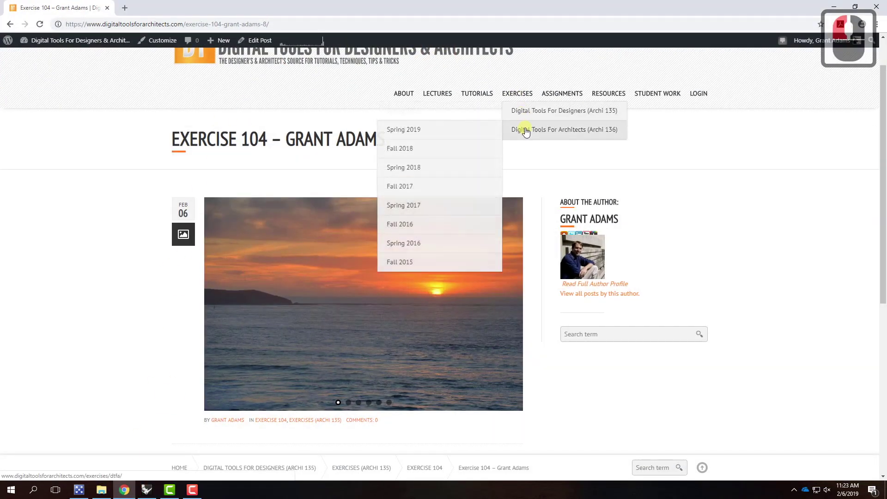
{"action": "right_click", "coordinate": [469, 133]}
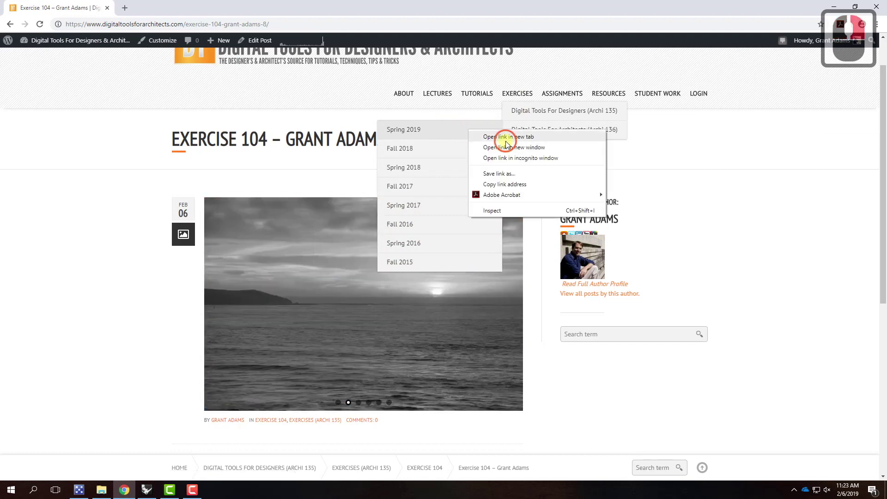
{"action": "left_click", "coordinate": [507, 136]}
{"action": "left_click", "coordinate": [205, 8]}
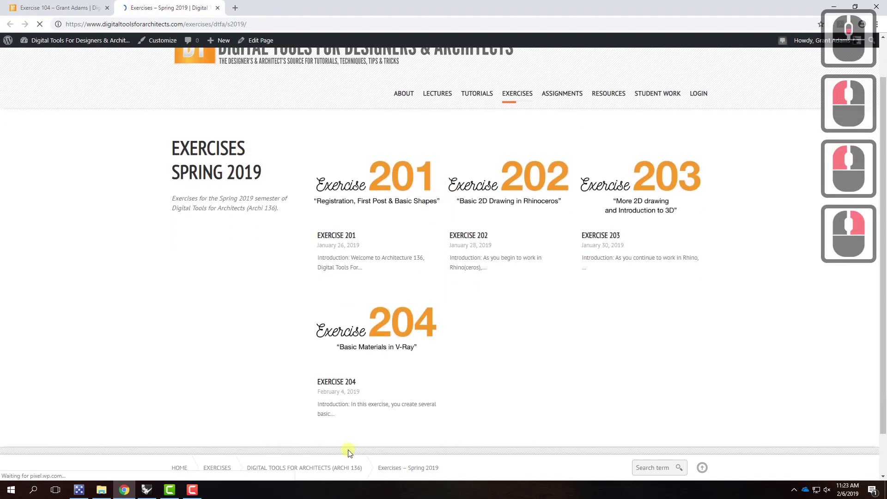
{"action": "left_click", "coordinate": [388, 331]}
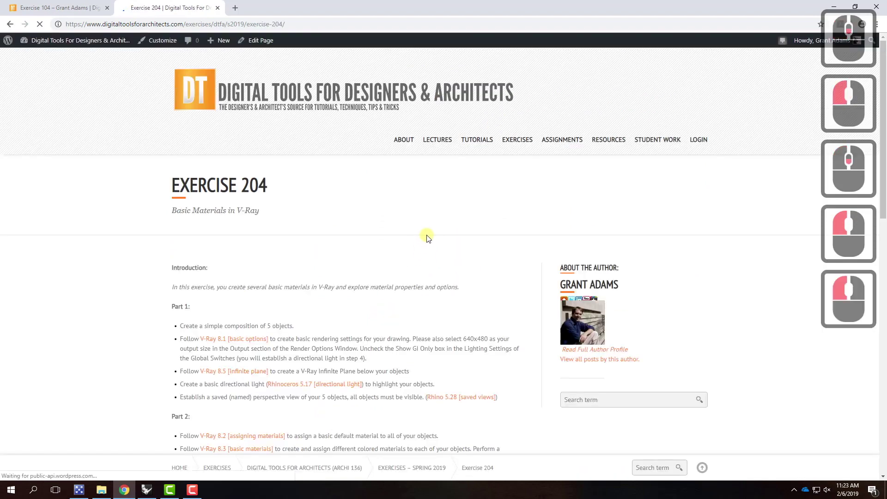
Download Computer-Setup-Files.zip (V-Ray Toolbar) from the Downloads section and open its item menu
{"action": "scroll", "coordinate": [426, 237], "scroll_direction": "down", "scroll_amount": 16}
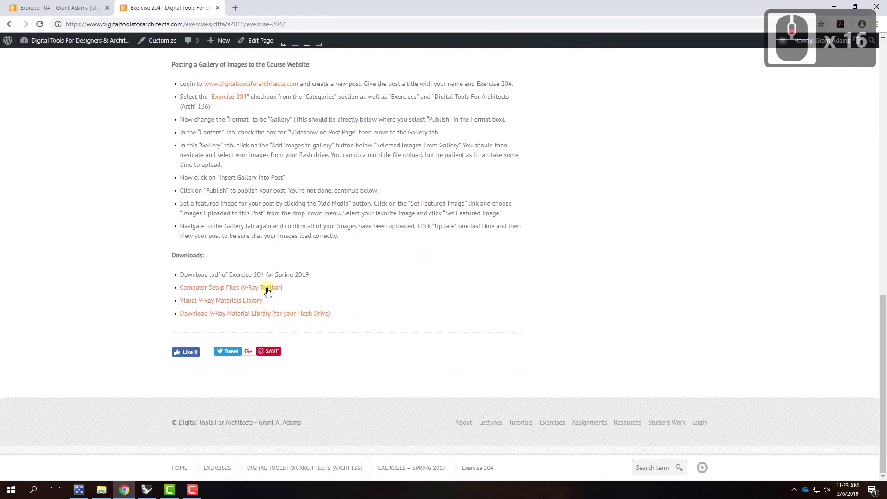
{"action": "scroll", "coordinate": [353, 273], "scroll_direction": "up", "scroll_amount": 14}
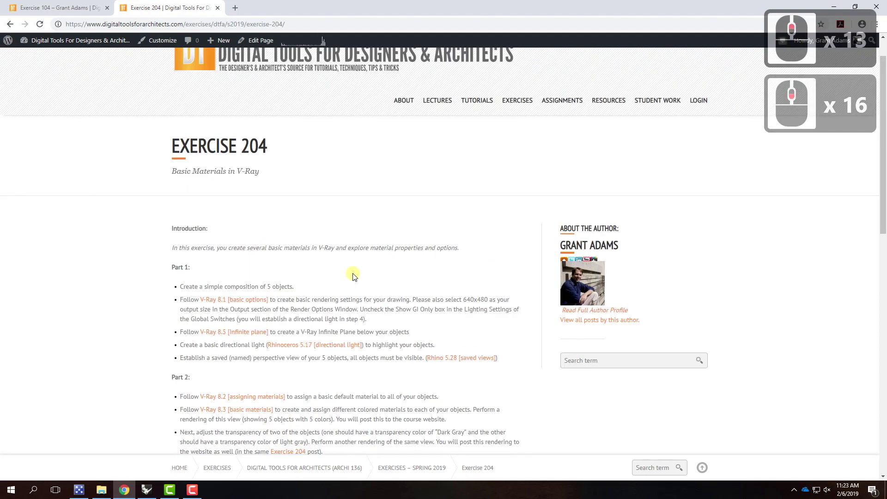
{"action": "scroll", "coordinate": [416, 187], "scroll_direction": "down", "scroll_amount": 16}
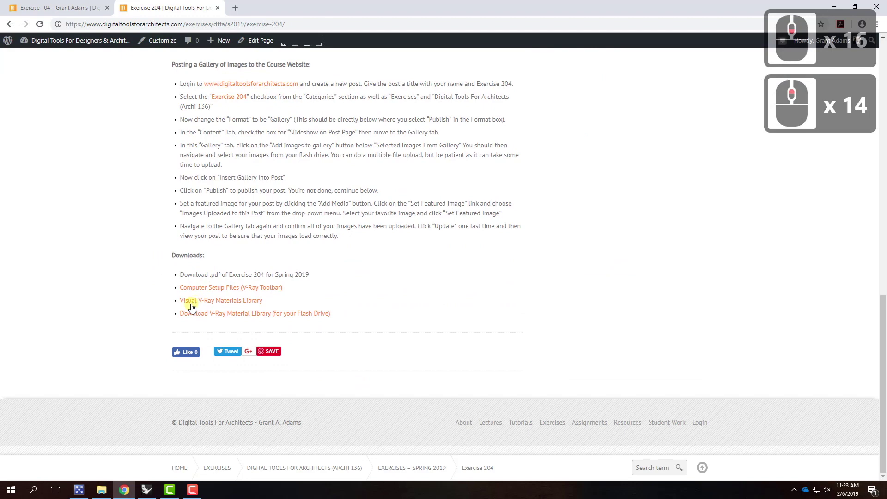
{"action": "left_click", "coordinate": [236, 292]}
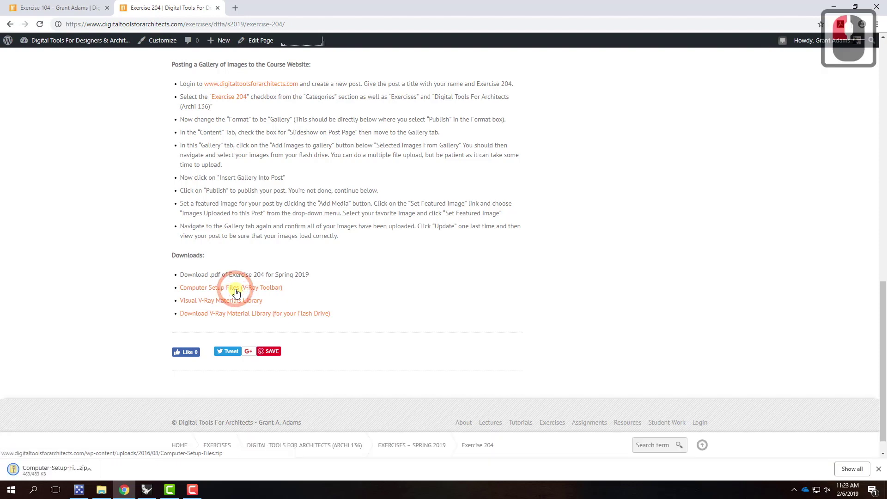
{"action": "left_click", "coordinate": [96, 470]}
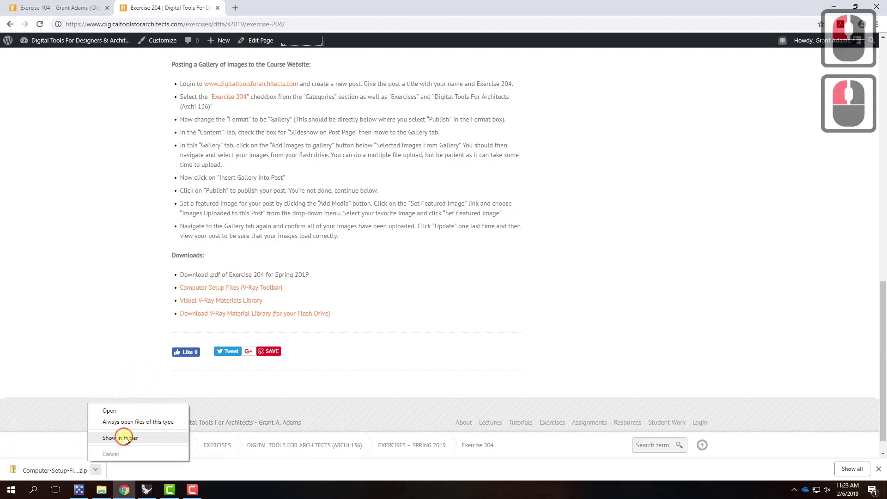
Extract the Computer-Setup-Files archive into OneDrive > Resources, replacing the existing VRayForRhinoV4_tb file
{"action": "left_click", "coordinate": [122, 438]}
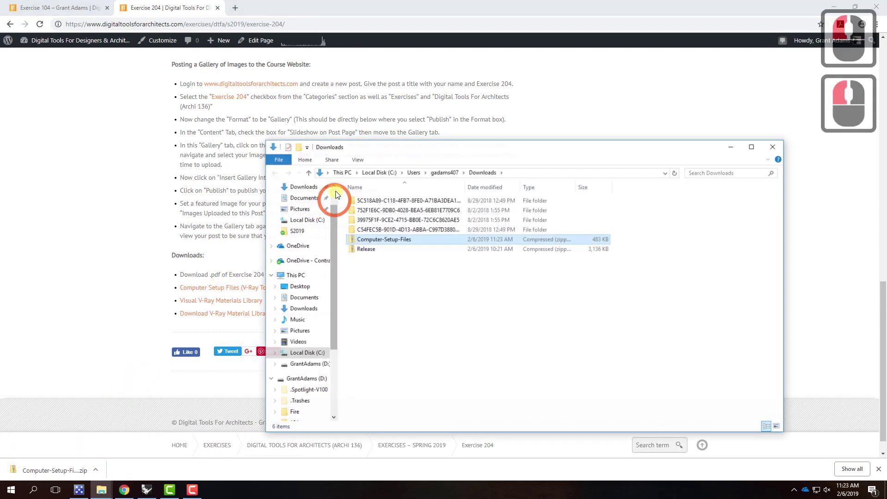
{"action": "right_click", "coordinate": [366, 240]}
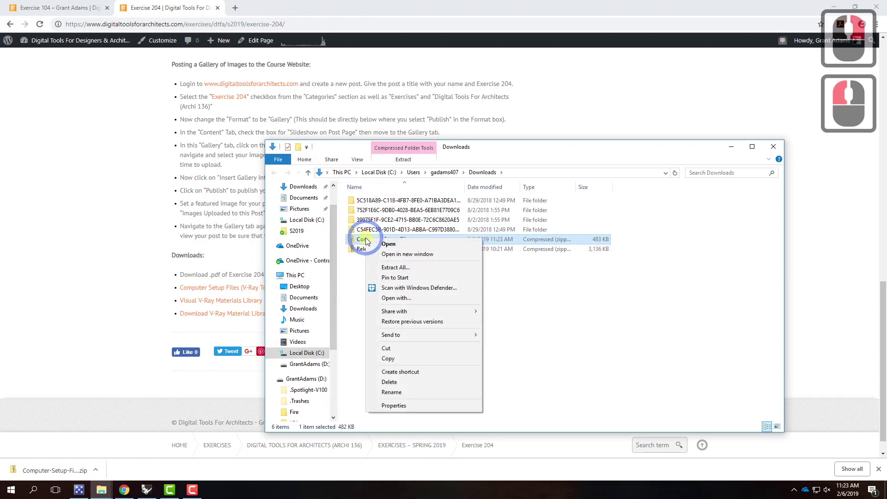
{"action": "left_click", "coordinate": [411, 268]}
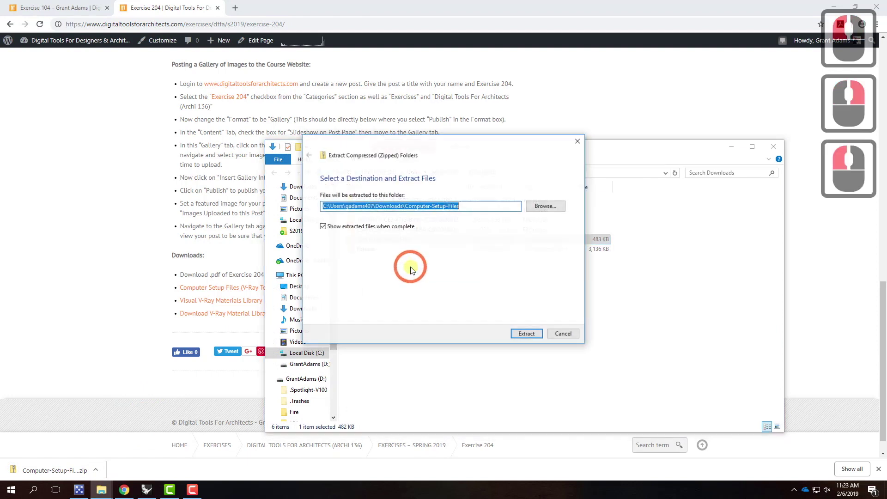
{"action": "left_click", "coordinate": [536, 207]}
{"action": "left_click", "coordinate": [328, 301]}
{"action": "double_click", "coordinate": [409, 290]}
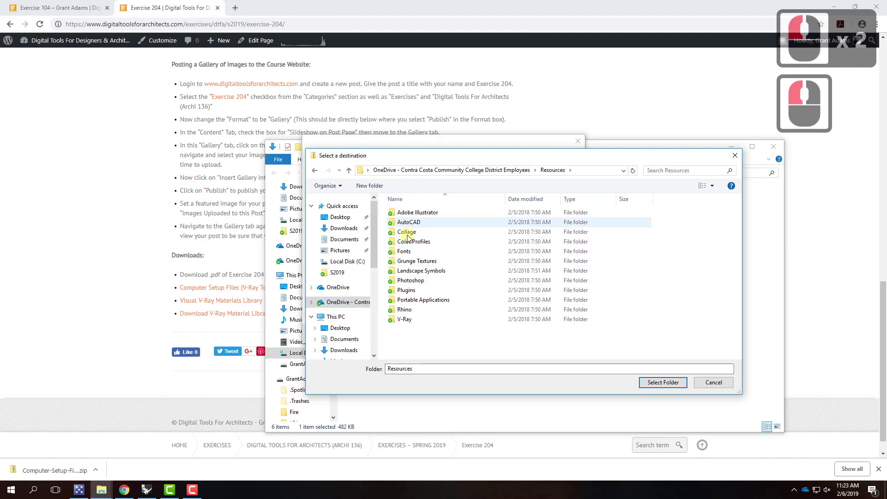
{"action": "left_click", "coordinate": [674, 383]}
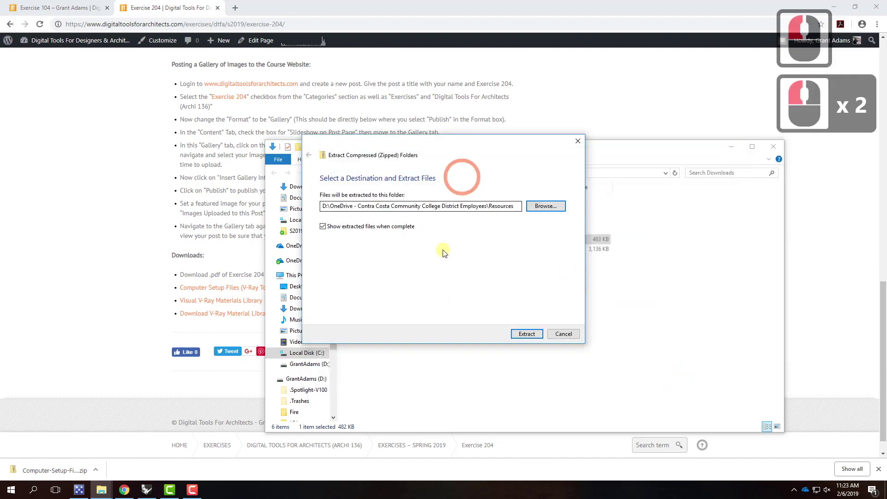
{"action": "left_click", "coordinate": [527, 332]}
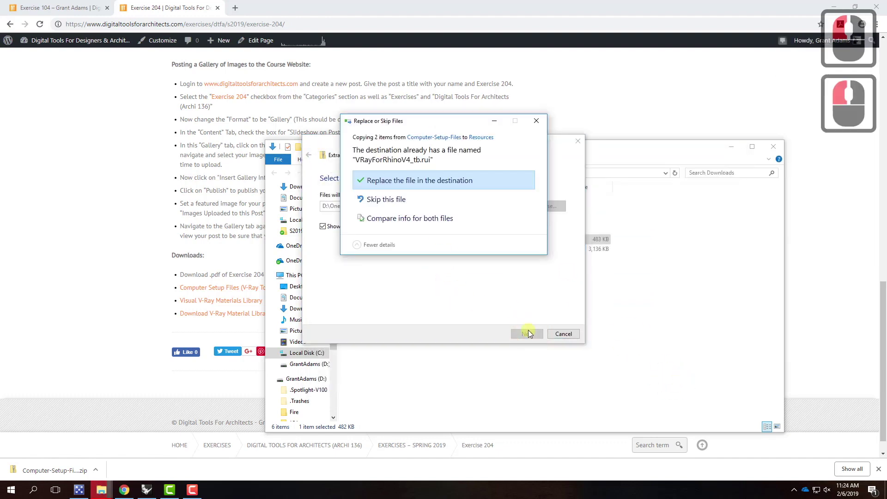
{"action": "left_click", "coordinate": [396, 181]}
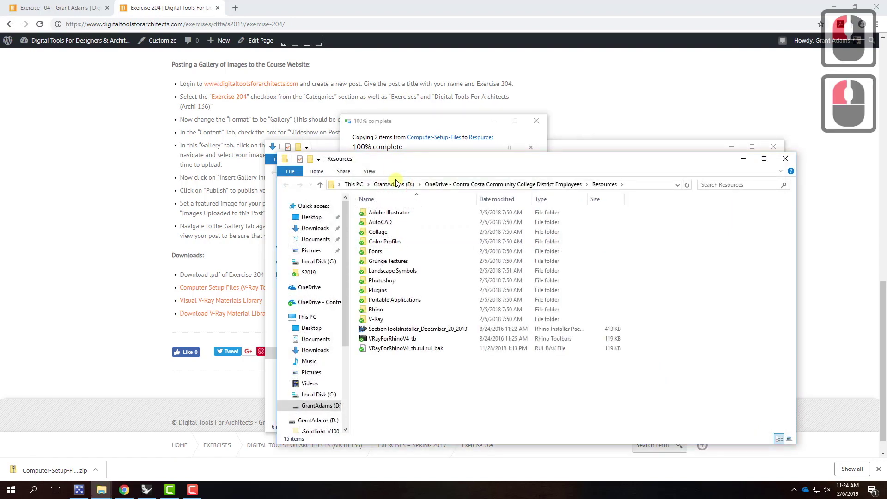
Select the extracted SectionToolsInstaller and VRayForRhinoV4_tb files, then minimize Chrome to reveal Rhino
{"action": "left_click", "coordinate": [409, 329]}
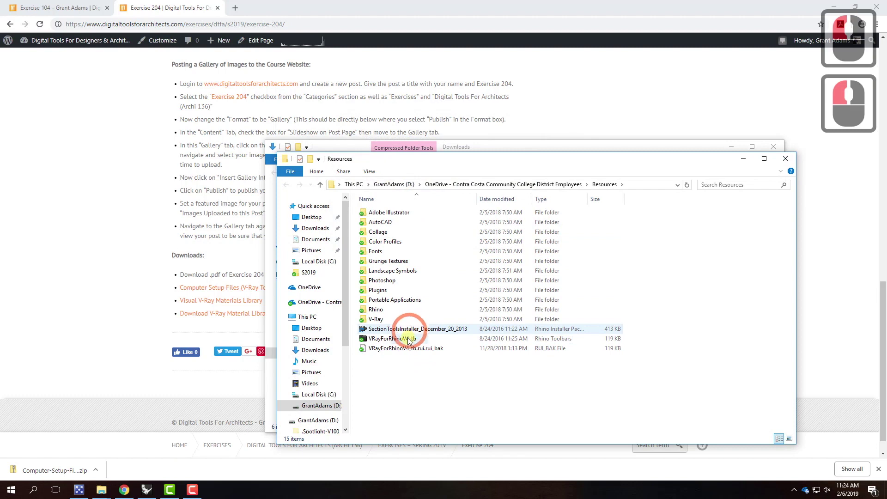
{"action": "left_click", "coordinate": [409, 340]}
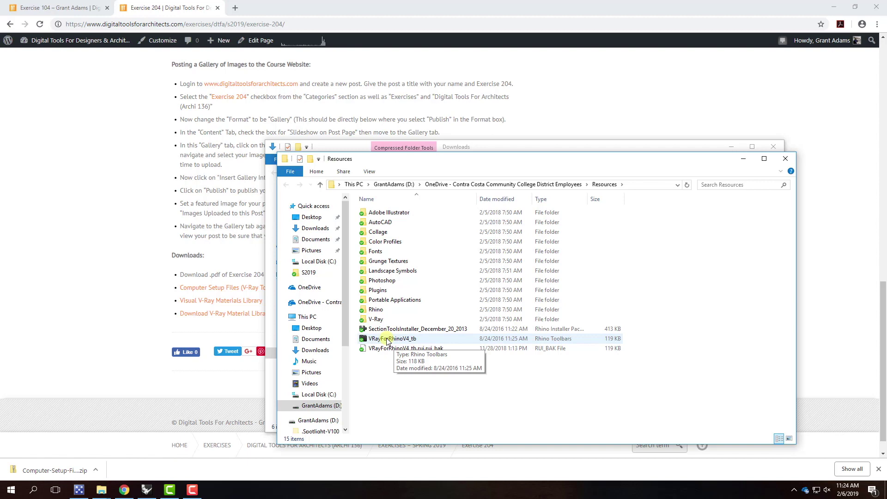
{"action": "left_click", "coordinate": [833, 8]}
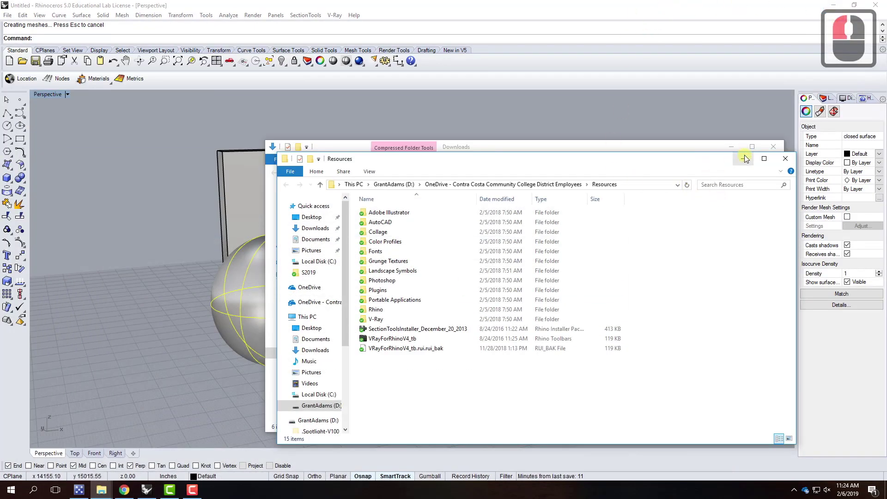
Load the VRayForRhinoV4_tb toolbar file from OneDrive > Resources through Toolbar Layout
{"action": "left_click", "coordinate": [745, 155]}
{"action": "left_click", "coordinate": [731, 151]}
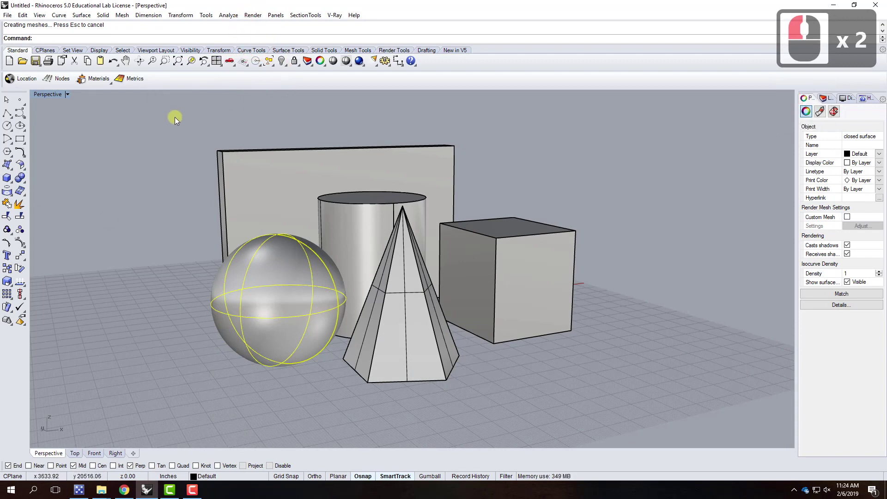
{"action": "left_click", "coordinate": [207, 15]}
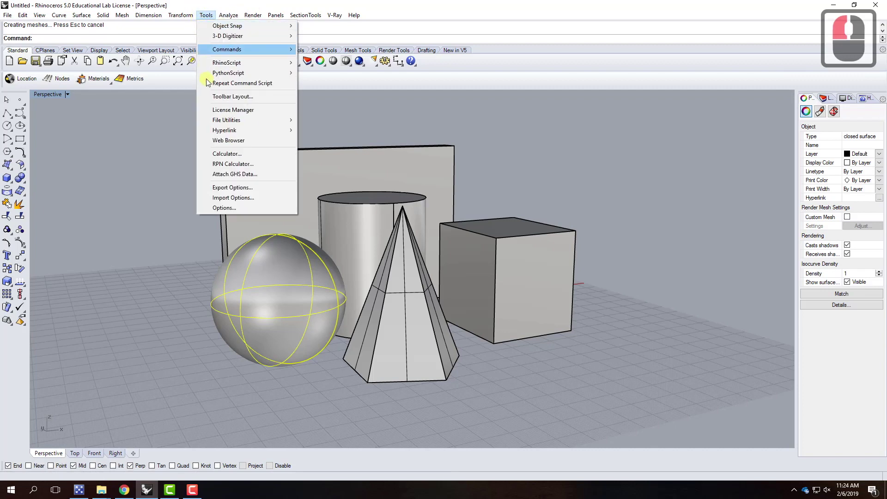
{"action": "left_click", "coordinate": [218, 99]}
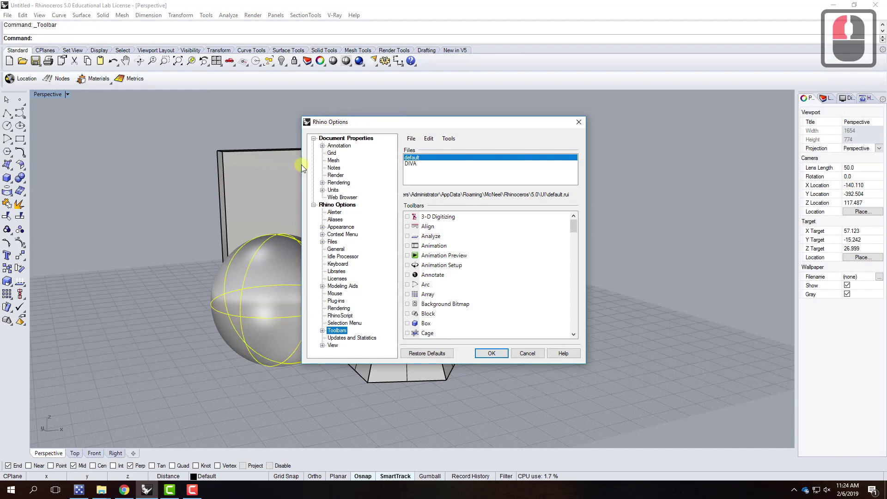
{"action": "left_click", "coordinate": [411, 139]}
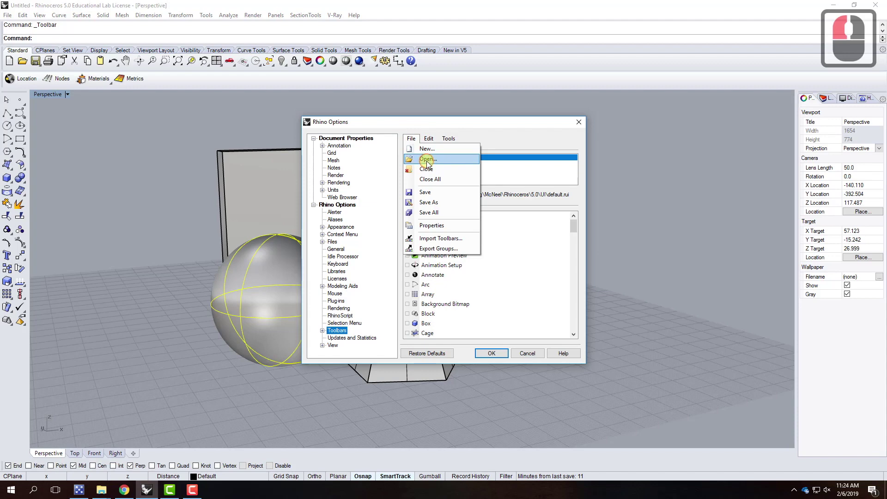
{"action": "left_click", "coordinate": [426, 159]}
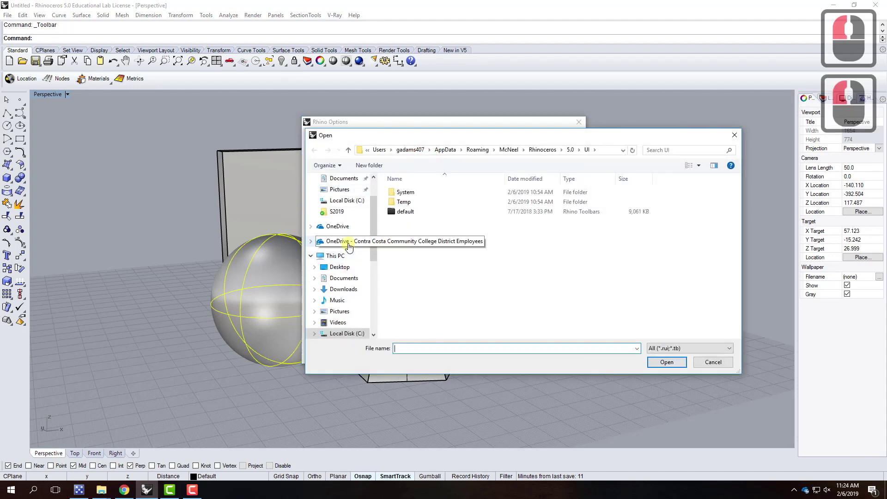
{"action": "left_click", "coordinate": [344, 241]}
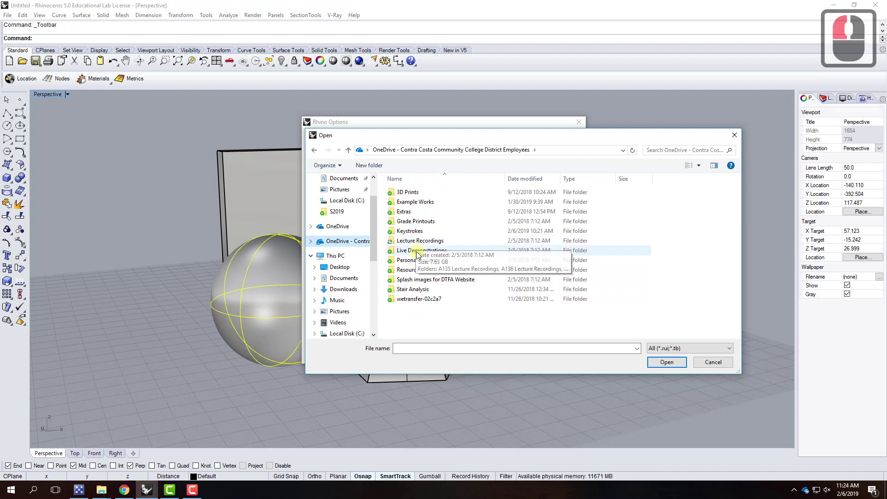
{"action": "double_click", "coordinate": [410, 270]}
{"action": "left_click", "coordinate": [439, 309]}
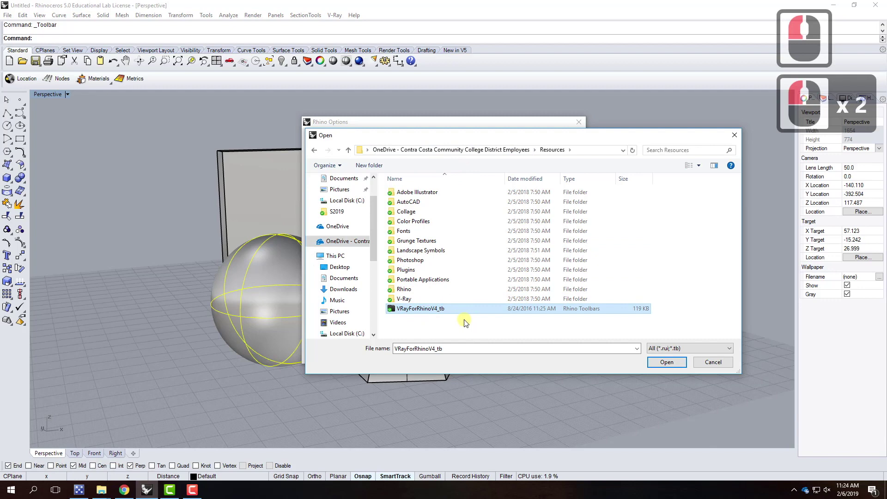
{"action": "left_click", "coordinate": [677, 364]}
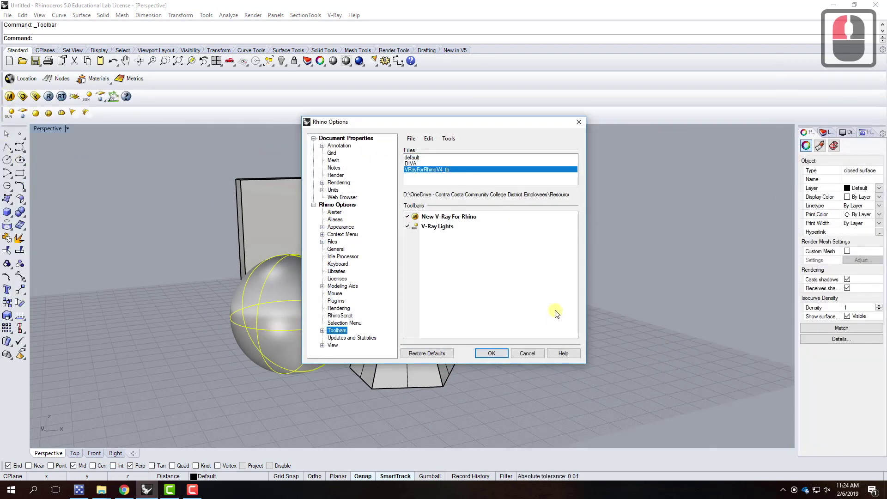
{"action": "left_click", "coordinate": [491, 353]}
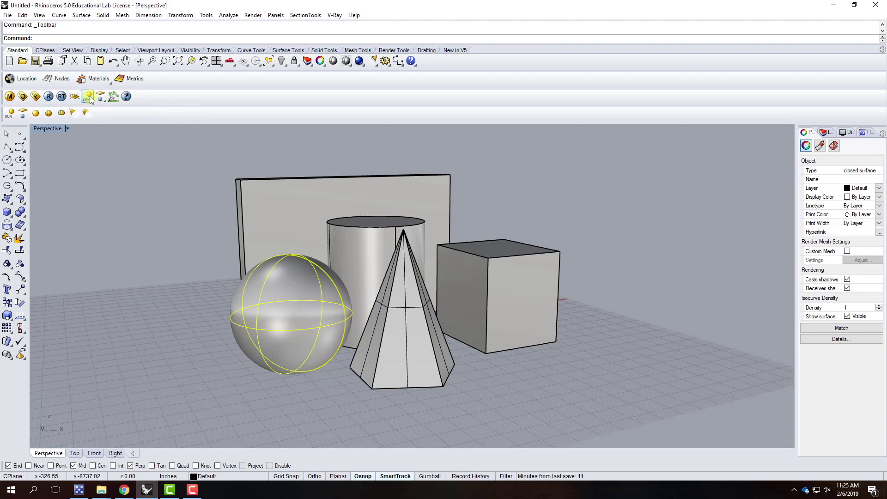
{"action": "left_click", "coordinate": [124, 490]}
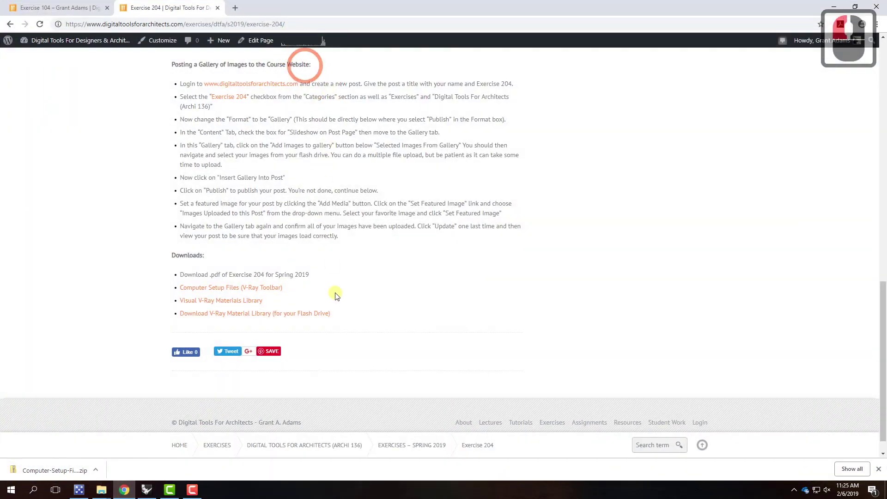
{"action": "scroll", "coordinate": [346, 217], "scroll_direction": "up", "scroll_amount": 19}
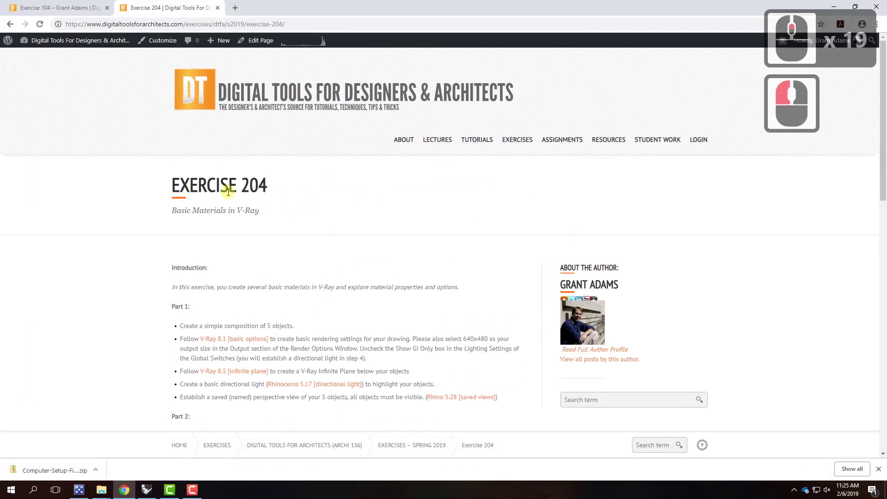
{"action": "scroll", "coordinate": [411, 200], "scroll_direction": "down", "scroll_amount": 12}
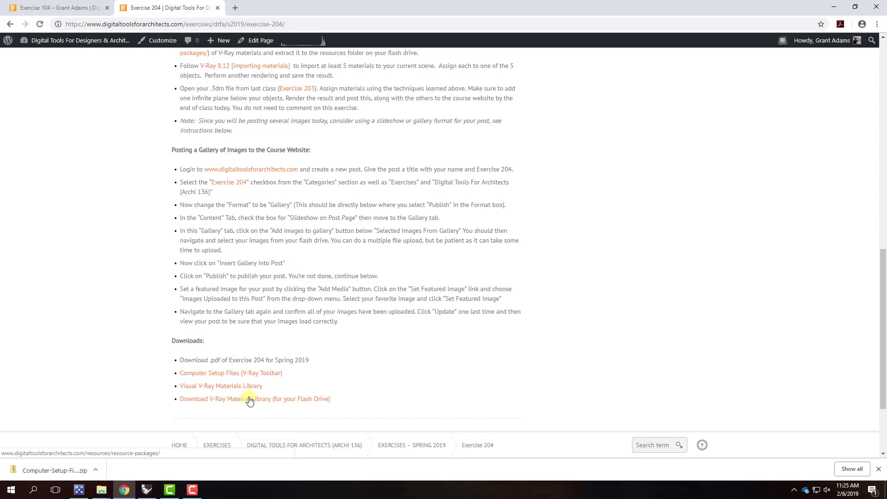
{"action": "left_click", "coordinate": [835, 6]}
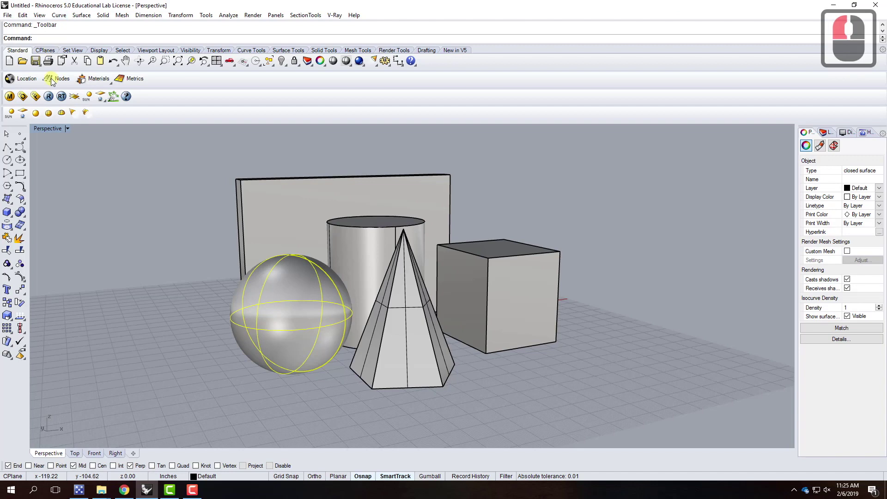
Check the Toolbar Layout File menu, cancel without changes, and open the V-Ray option editor
{"action": "left_click", "coordinate": [205, 15]}
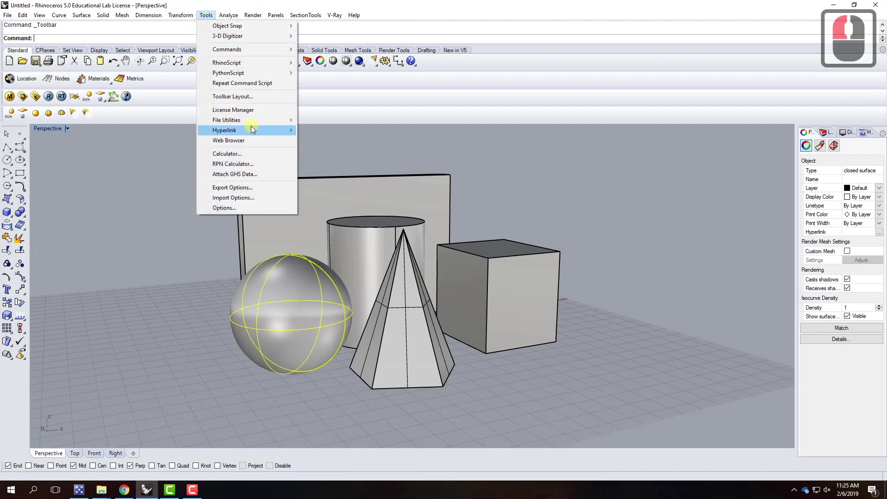
{"action": "left_click", "coordinate": [242, 96]}
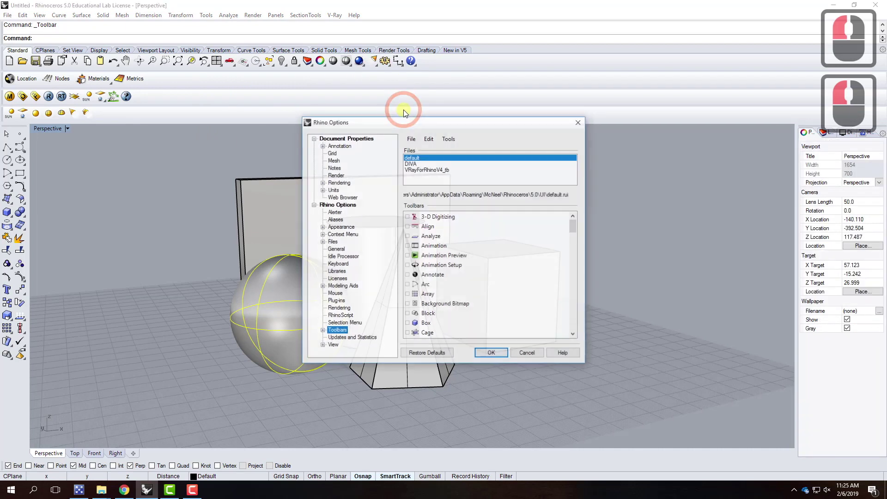
{"action": "left_click", "coordinate": [412, 139]}
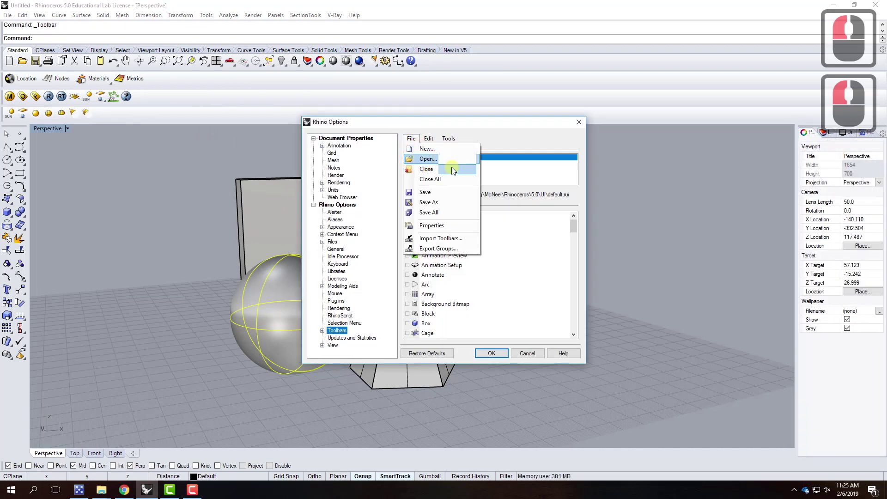
{"action": "left_click", "coordinate": [527, 354]}
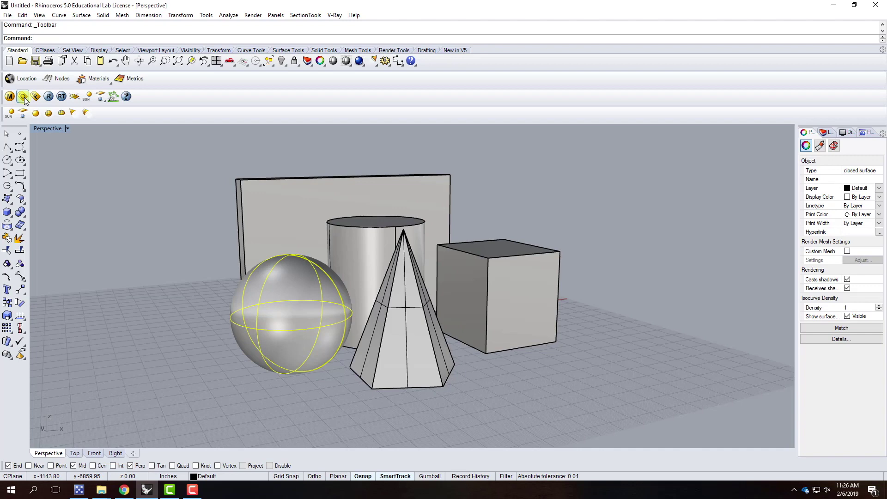
{"action": "left_click", "coordinate": [24, 99]}
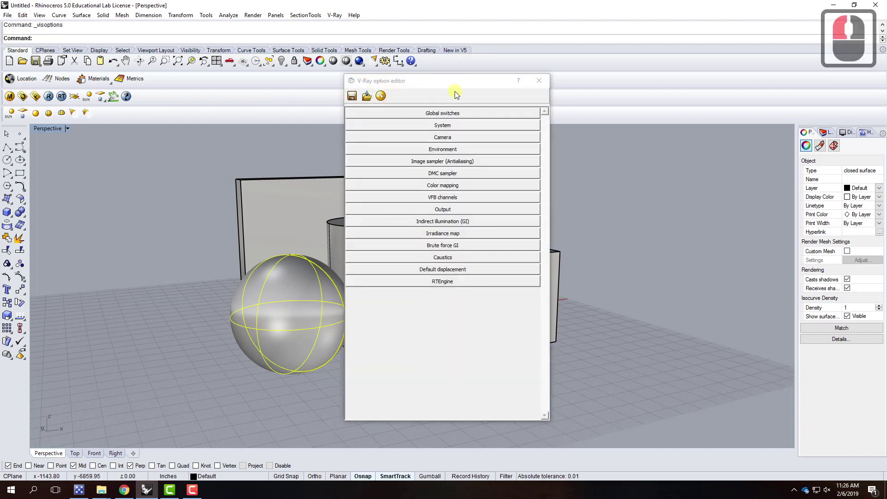
Look over the V-Ray menu, then drag the V-Ray option editor further left
{"action": "left_click", "coordinate": [335, 15]}
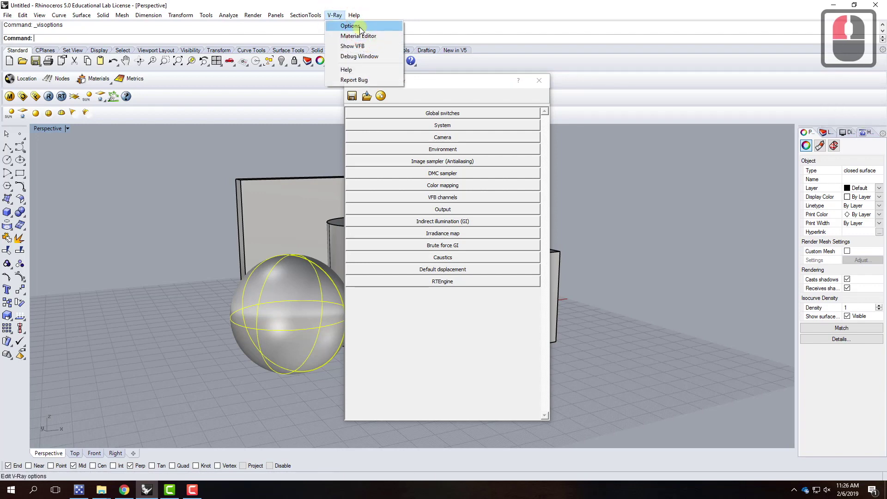
{"action": "left_click", "coordinate": [442, 84]}
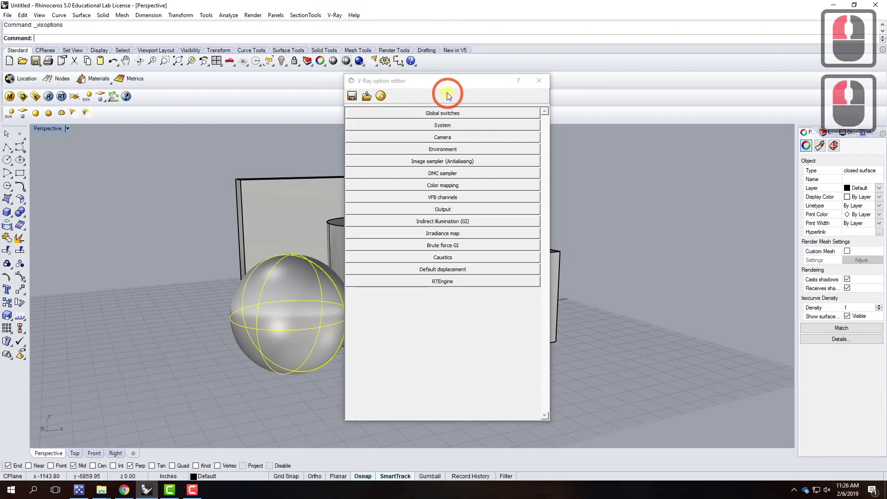
{"action": "left_click_drag", "start_coordinate": [442, 84], "coordinate": [381, 77]}
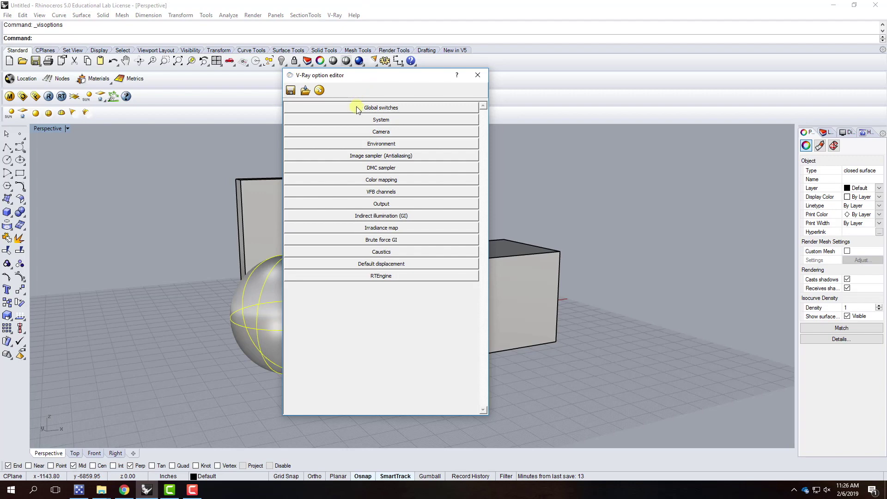
{"action": "left_click", "coordinate": [322, 106]}
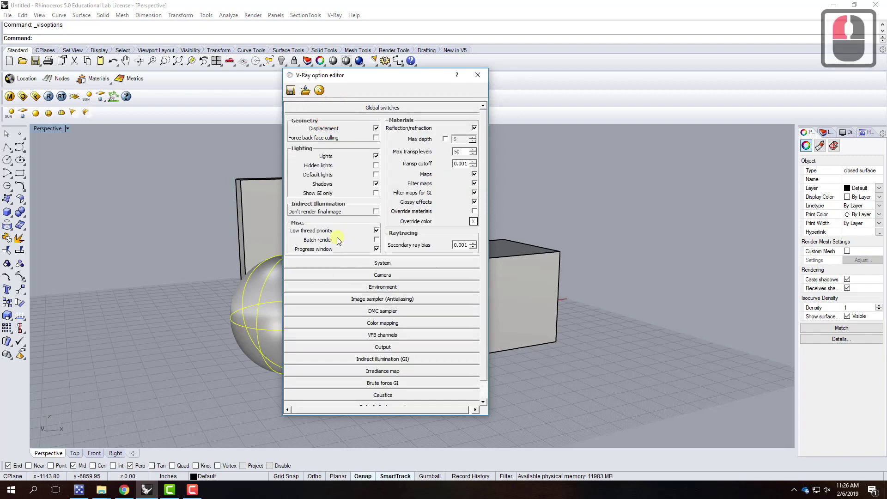
{"action": "left_click", "coordinate": [340, 264]}
{"action": "scroll", "coordinate": [378, 367], "scroll_direction": "down", "scroll_amount": 1}
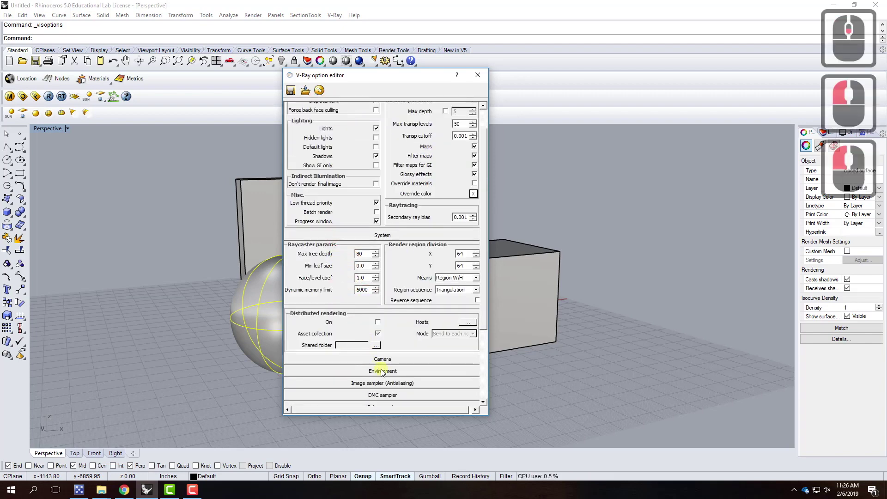
{"action": "left_click", "coordinate": [380, 359]}
{"action": "scroll", "coordinate": [382, 343], "scroll_direction": "down", "scroll_amount": 3}
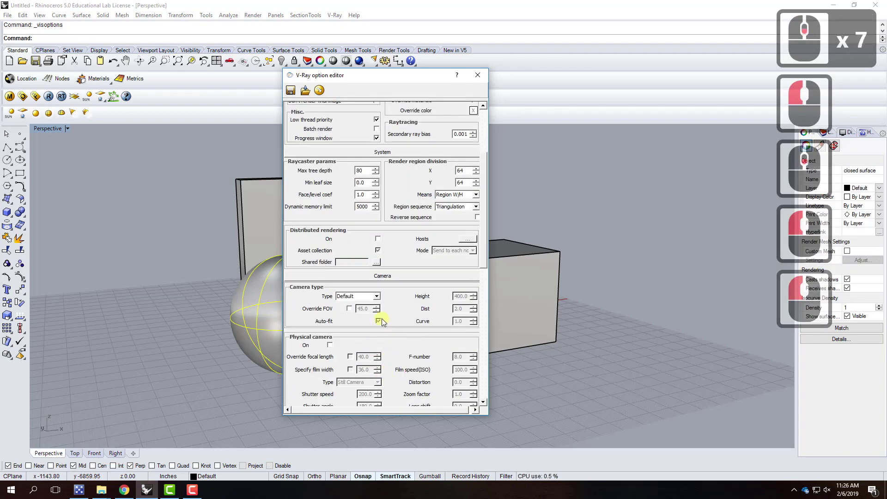
{"action": "left_click_drag", "start_coordinate": [484, 181], "coordinate": [483, 90]}
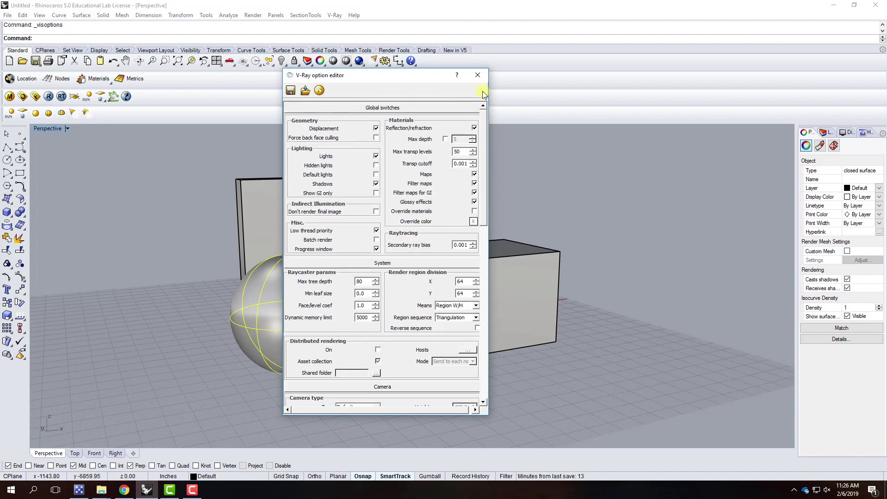
{"action": "double_click", "coordinate": [391, 111]}
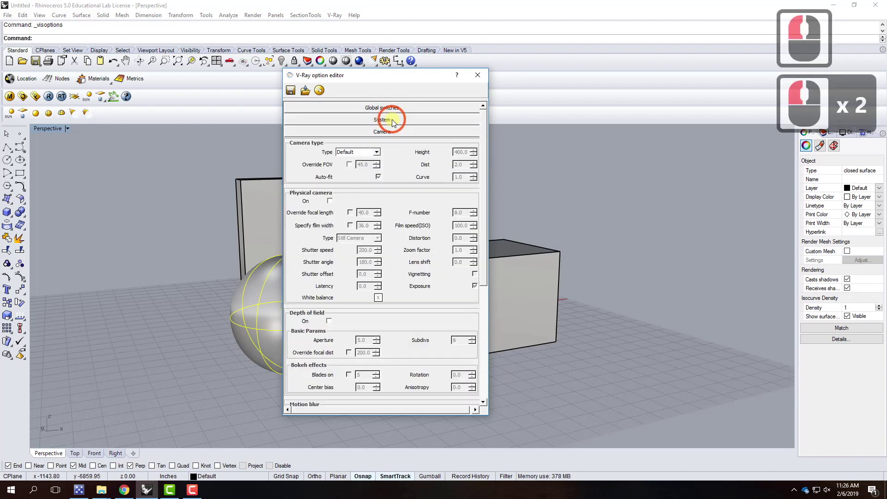
{"action": "double_click", "coordinate": [395, 133]}
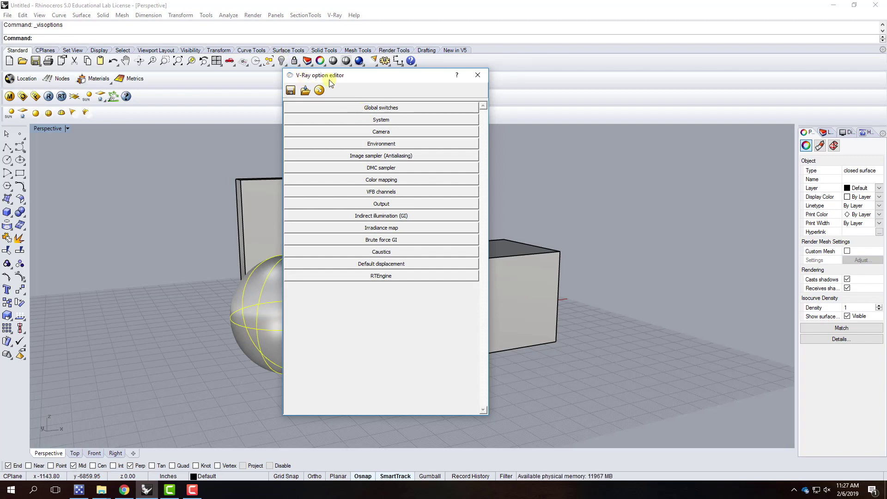
Expand the Global switches rollout to show its Geometry, Lighting and Materials options
{"action": "left_click", "coordinate": [360, 108]}
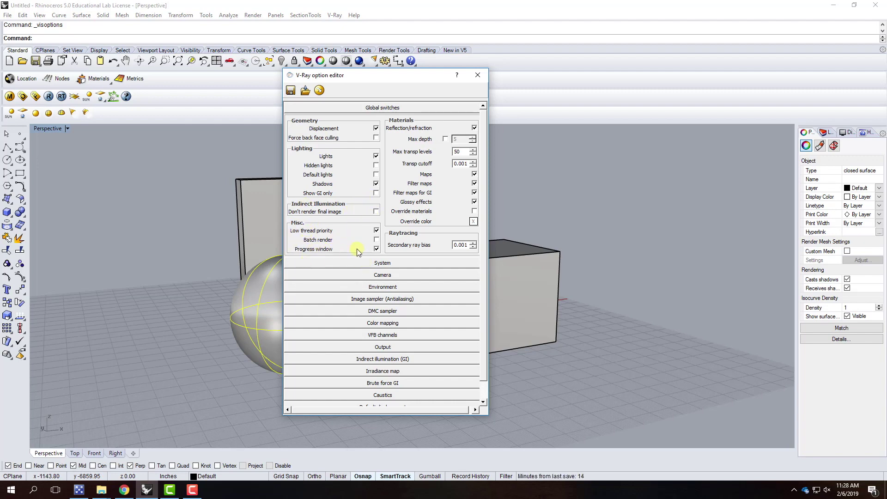
Toggle Progress window, collapse Global switches, and expand the System rollout
{"action": "left_click", "coordinate": [376, 248]}
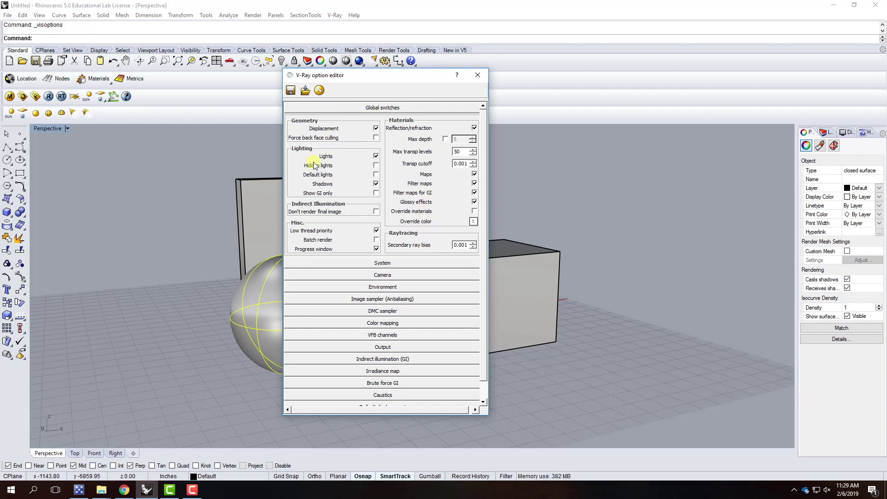
{"action": "left_click", "coordinate": [364, 110]}
{"action": "left_click", "coordinate": [368, 121]}
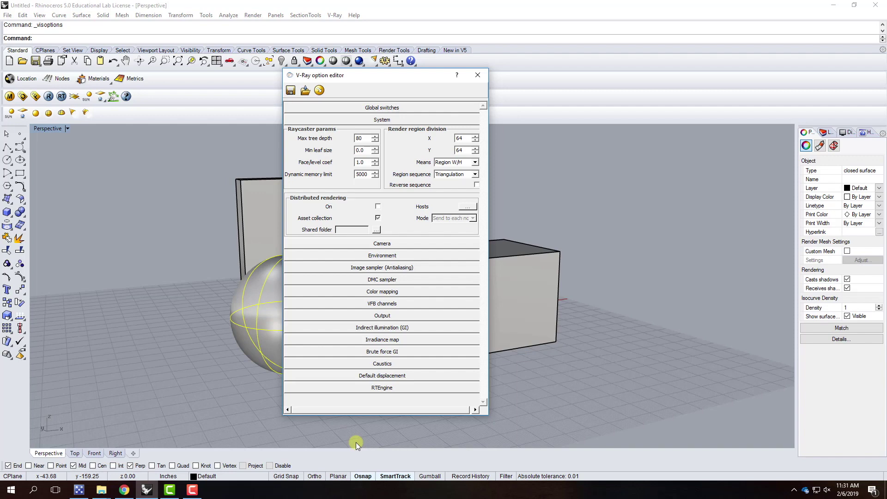
Bring up the XMLDRSpawner console and minimize it, leaving the V-Ray option editor in front
{"action": "left_click", "coordinate": [79, 491]}
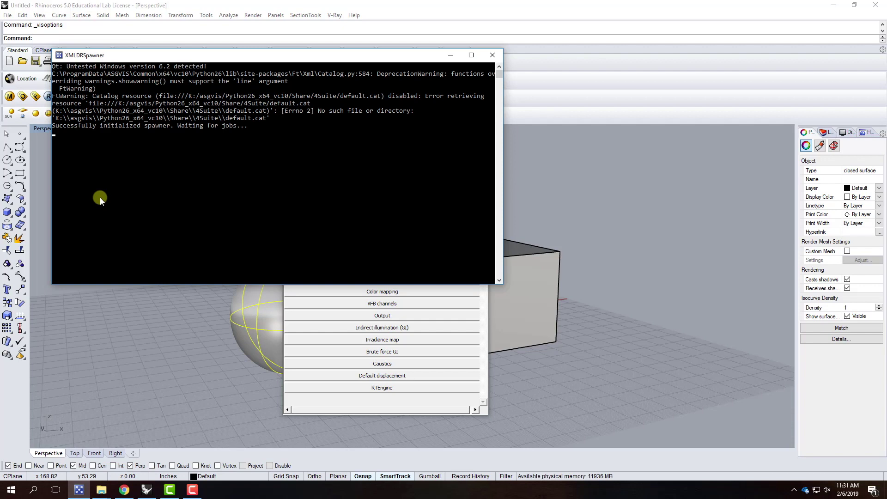
{"action": "left_click", "coordinate": [451, 57]}
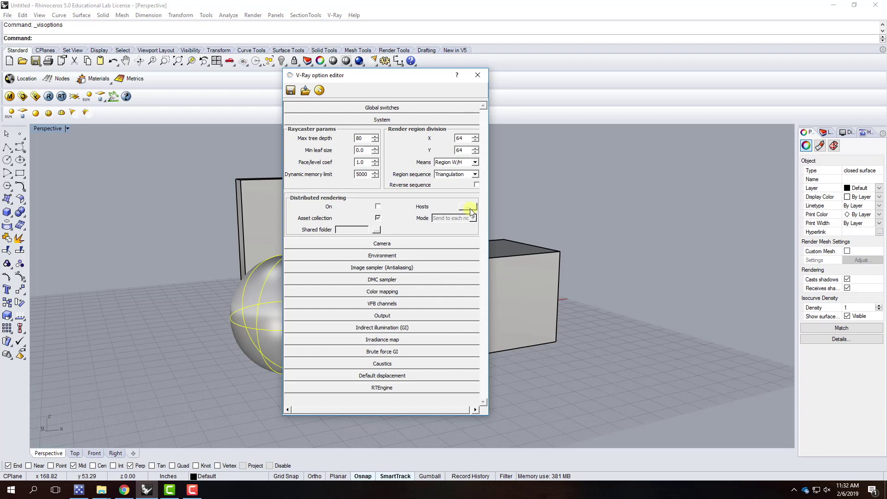
Collapse the System rollout in the V-Ray option editor
{"action": "left_click", "coordinate": [369, 120]}
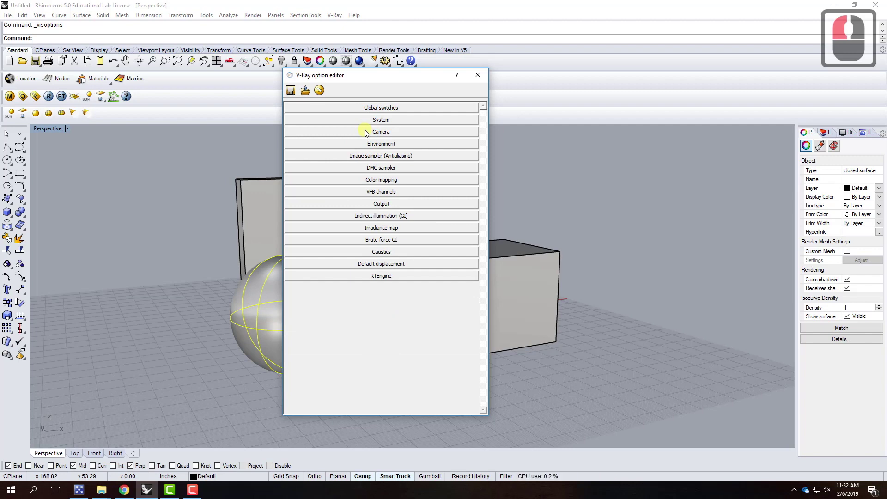
{"action": "left_click", "coordinate": [366, 131]}
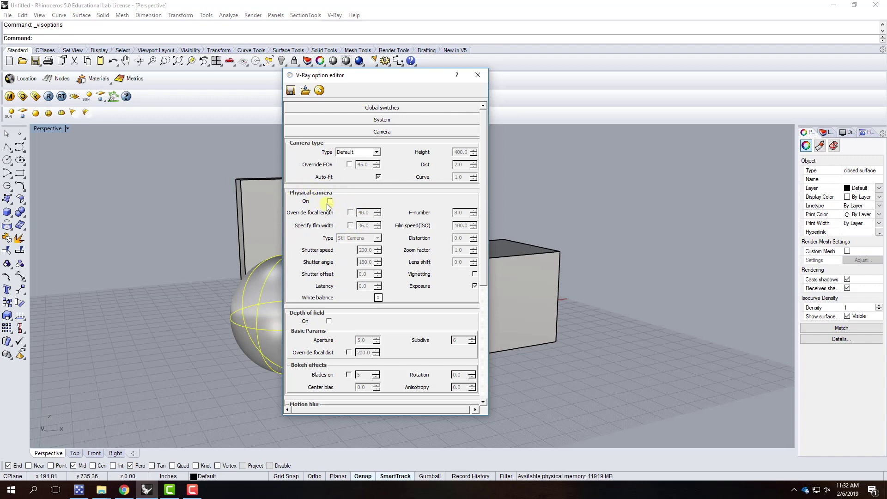
{"action": "left_click", "coordinate": [345, 132]}
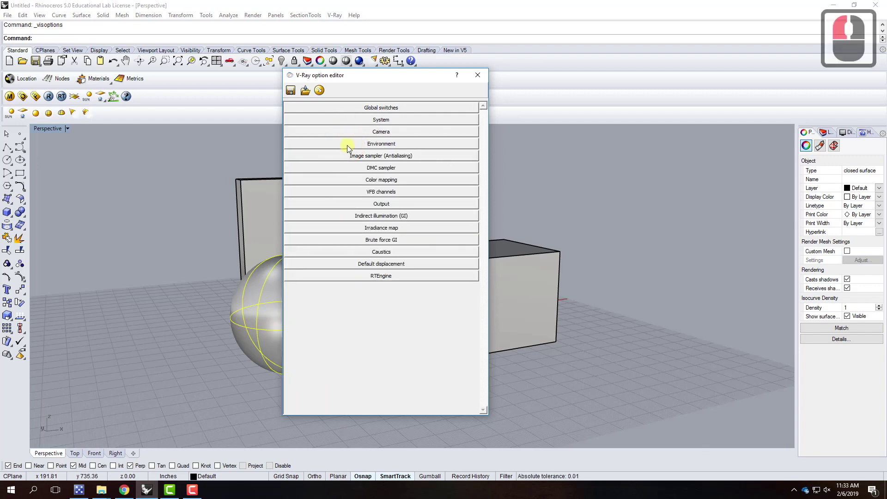
Expand the Environment rollout and open the colour chooser for the reflection/refraction background
{"action": "left_click", "coordinate": [347, 143]}
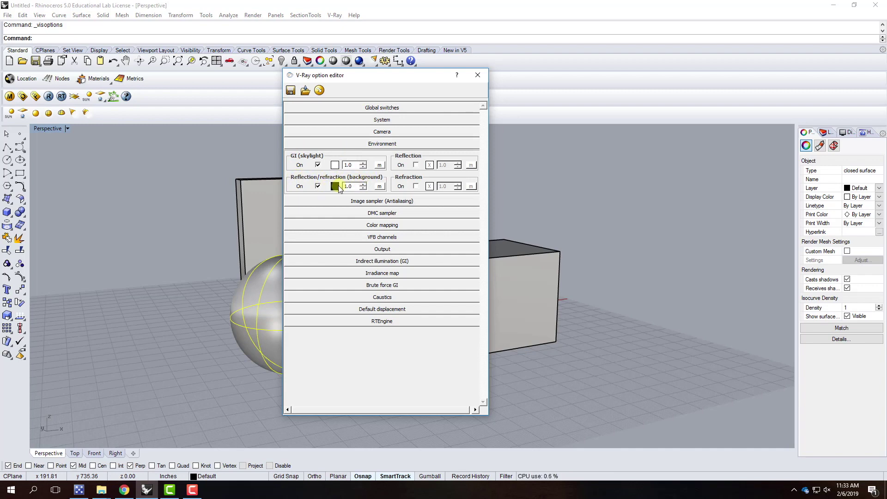
{"action": "left_click", "coordinate": [335, 187]}
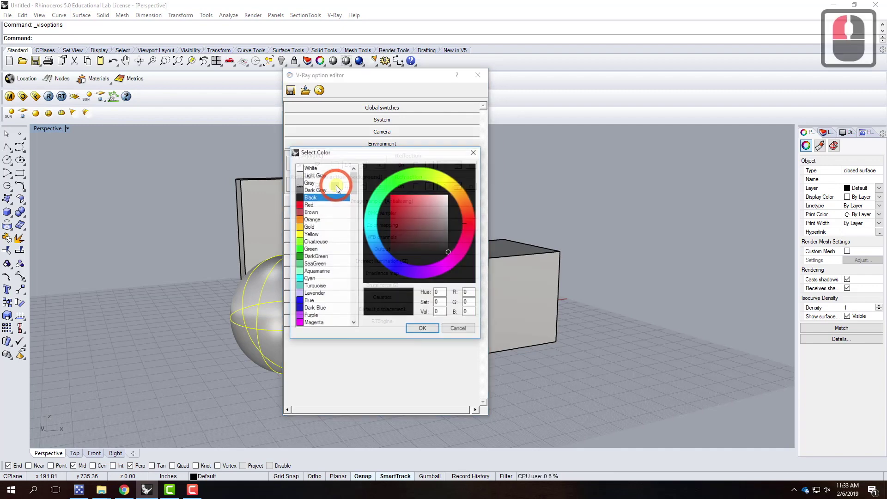
Set the reflection/refraction background to White, then collapse Environment and expand the 800 × 600 Output section
{"action": "left_click", "coordinate": [317, 169]}
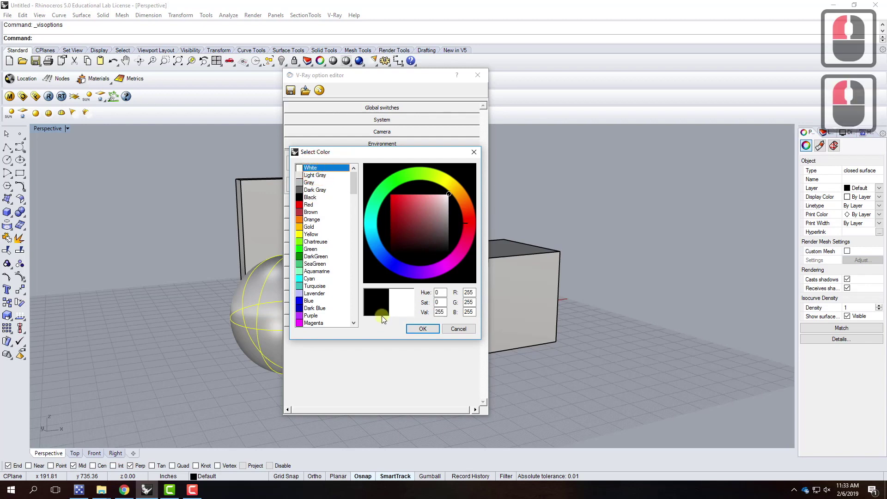
{"action": "left_click", "coordinate": [422, 329]}
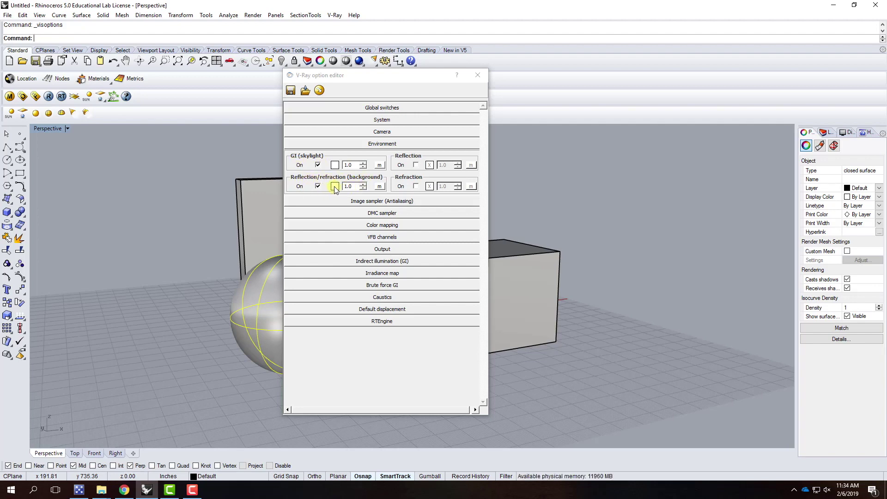
{"action": "left_click", "coordinate": [357, 144]}
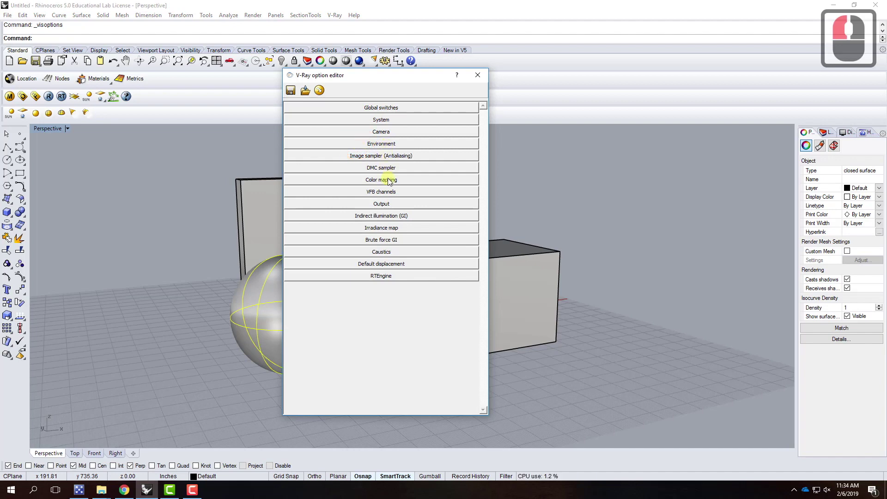
{"action": "left_click", "coordinate": [392, 204]}
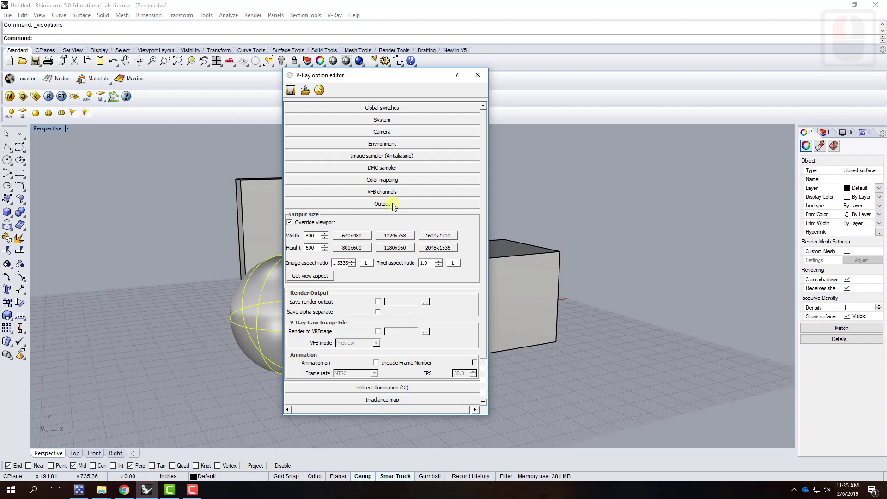
{"action": "left_click", "coordinate": [316, 236]}
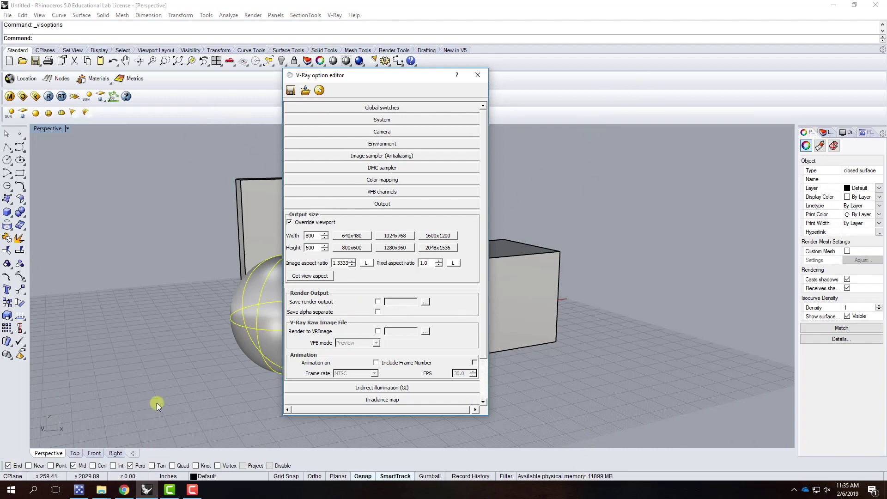
{"action": "left_click_drag", "start_coordinate": [408, 75], "coordinate": [773, 82]}
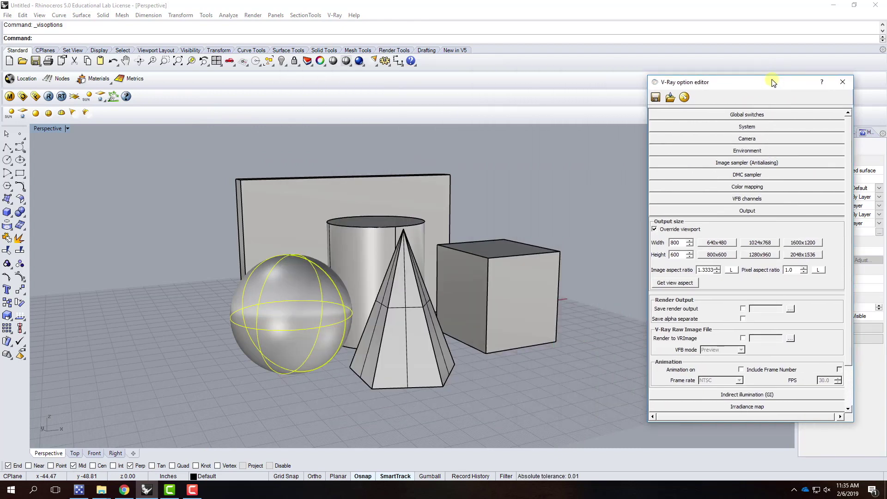
{"action": "left_click_drag", "start_coordinate": [769, 80], "coordinate": [724, 79]}
{"action": "scroll", "coordinate": [370, 256], "scroll_direction": "up", "scroll_amount": 3}
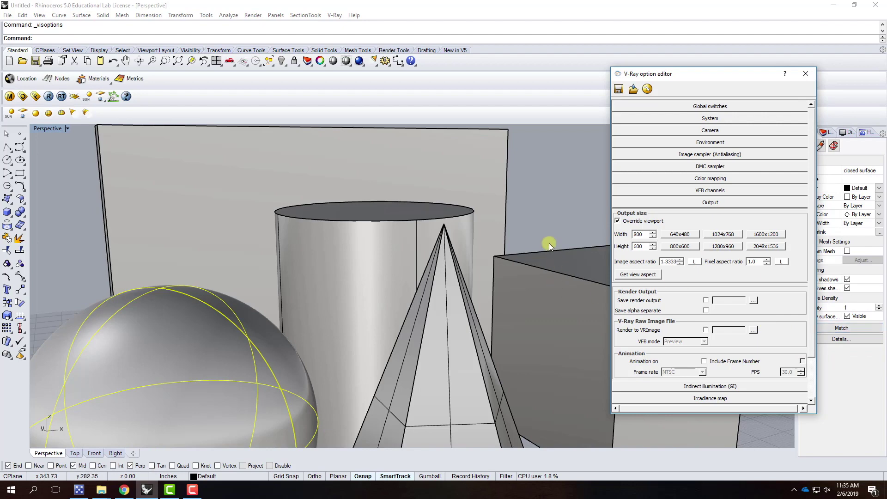
{"action": "scroll", "coordinate": [549, 243], "scroll_direction": "down", "scroll_amount": 3}
Lock the V-Ray output to the viewport's 2.3628 aspect and set width 800, giving 800 × 338
{"action": "left_click_drag", "start_coordinate": [703, 77], "coordinate": [406, 68]}
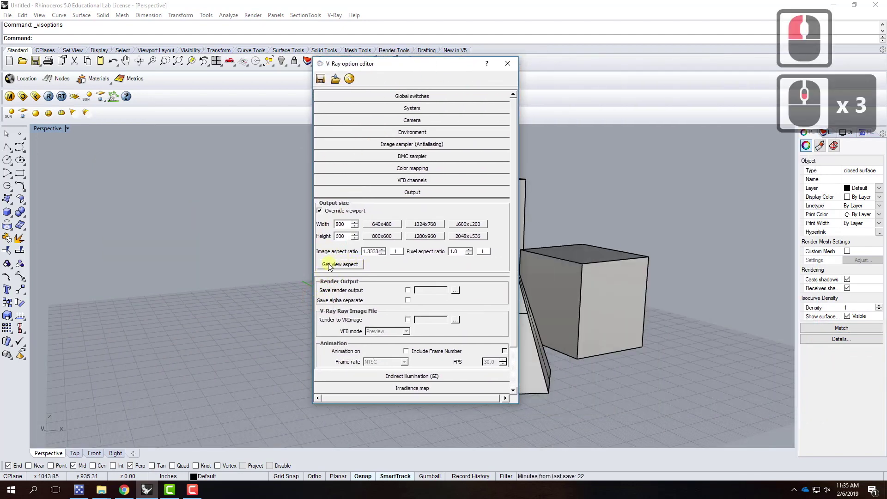
{"action": "left_click", "coordinate": [354, 265]}
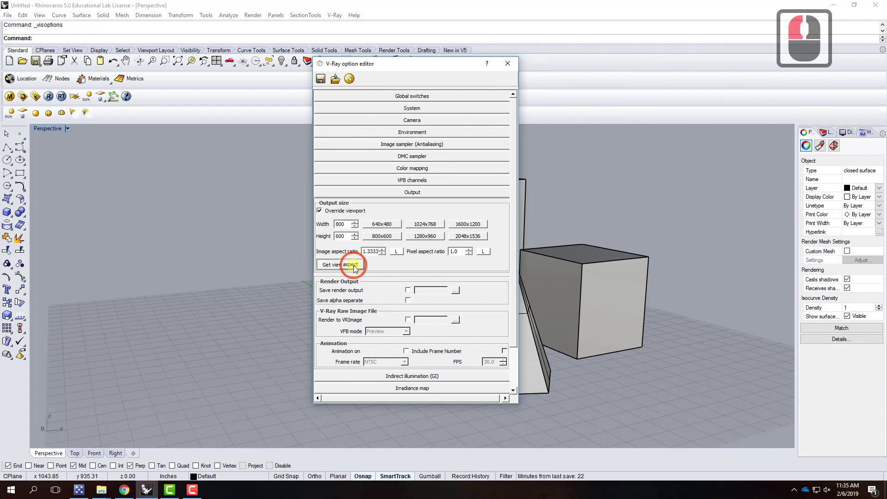
{"action": "left_click", "coordinate": [397, 253]}
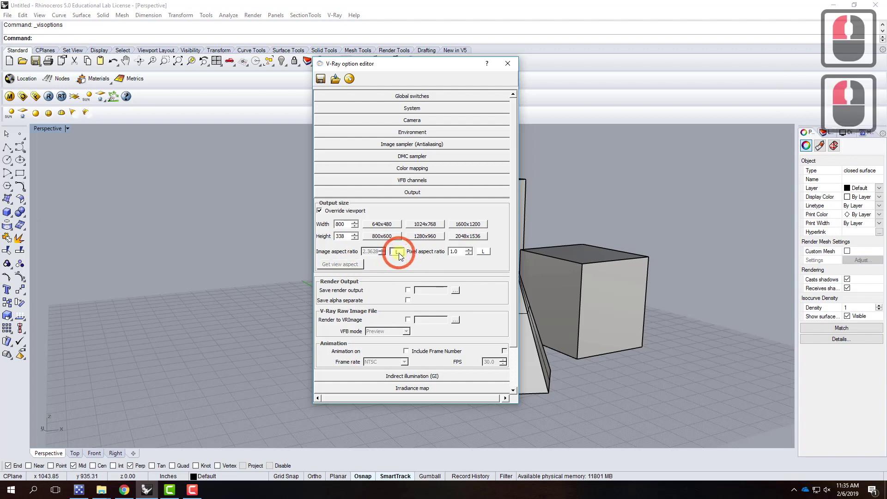
{"action": "double_click", "coordinate": [341, 224]}
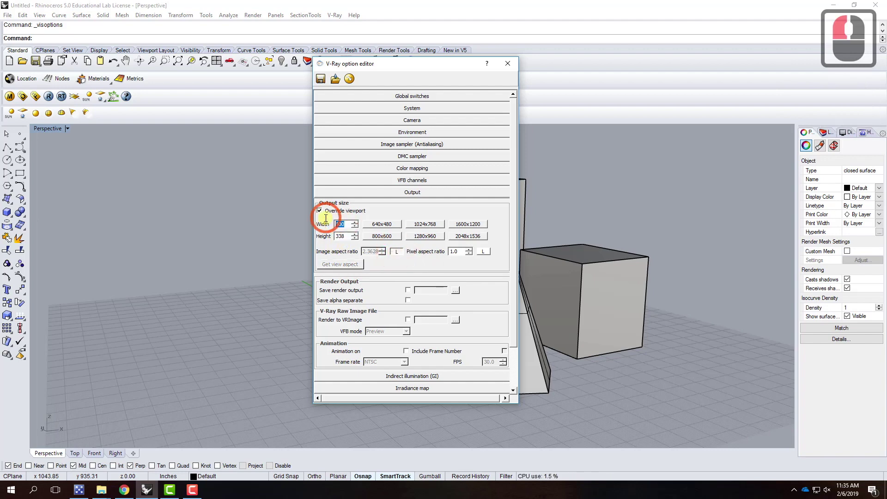
{"action": "type", "text": "200"}
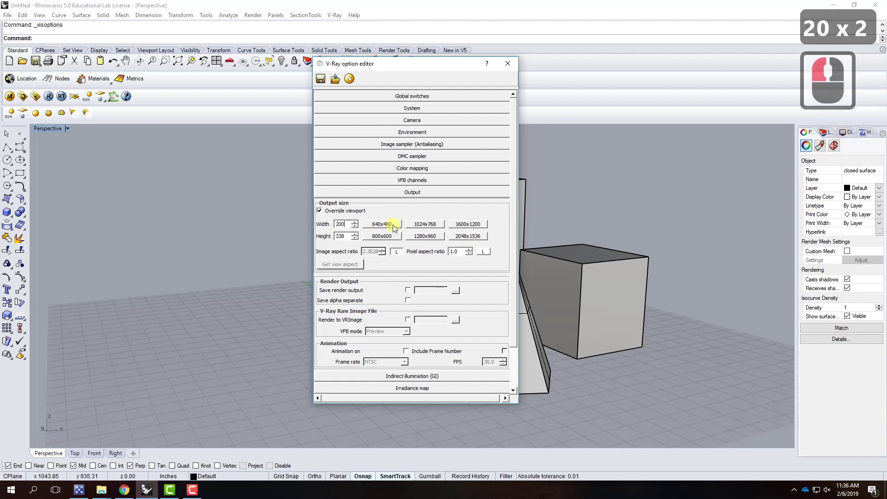
{"action": "type", "text": "0"}
{"action": "left_click", "coordinate": [349, 241]}
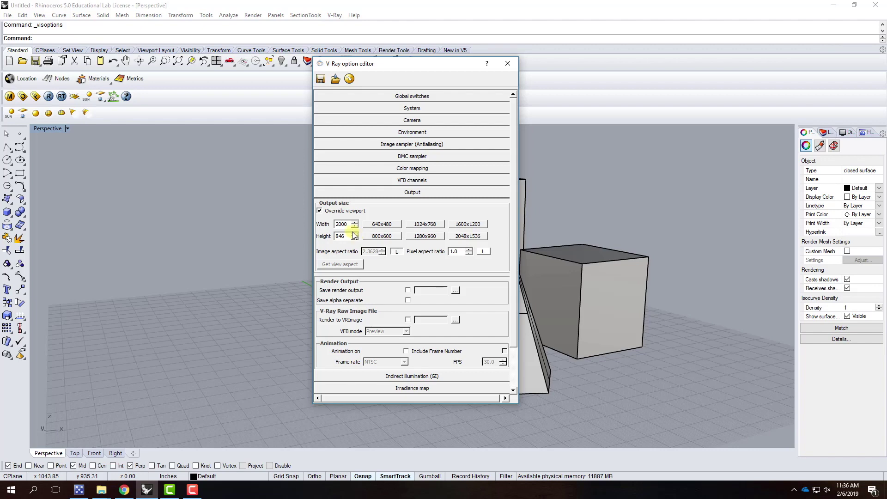
{"action": "left_click_drag", "start_coordinate": [347, 224], "coordinate": [302, 218]}
{"action": "type", "text": "800"}
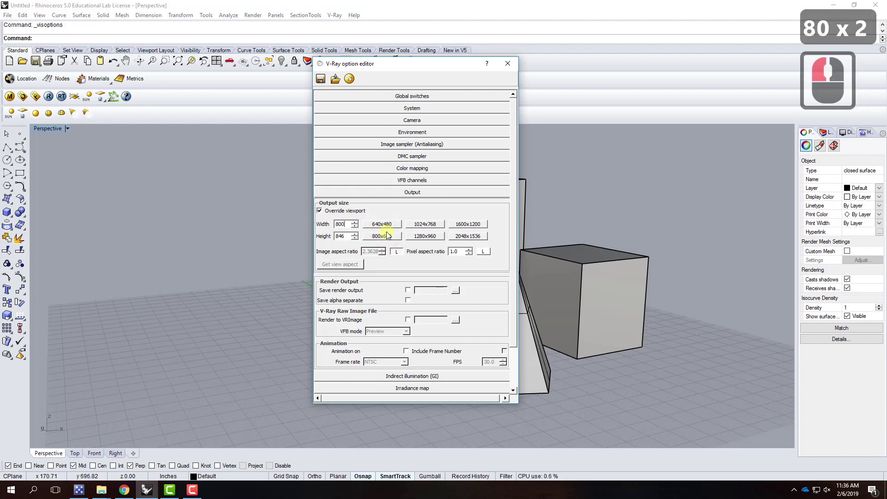
{"action": "left_click", "coordinate": [348, 236]}
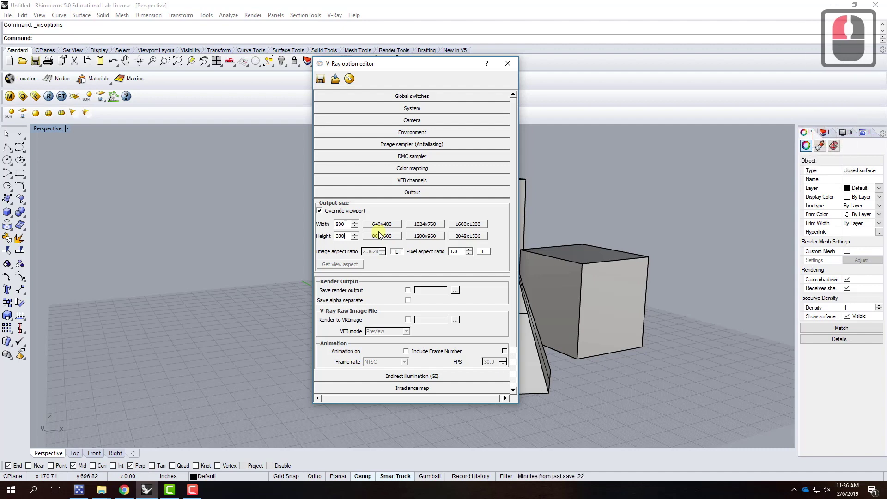
{"action": "left_click", "coordinate": [391, 193]}
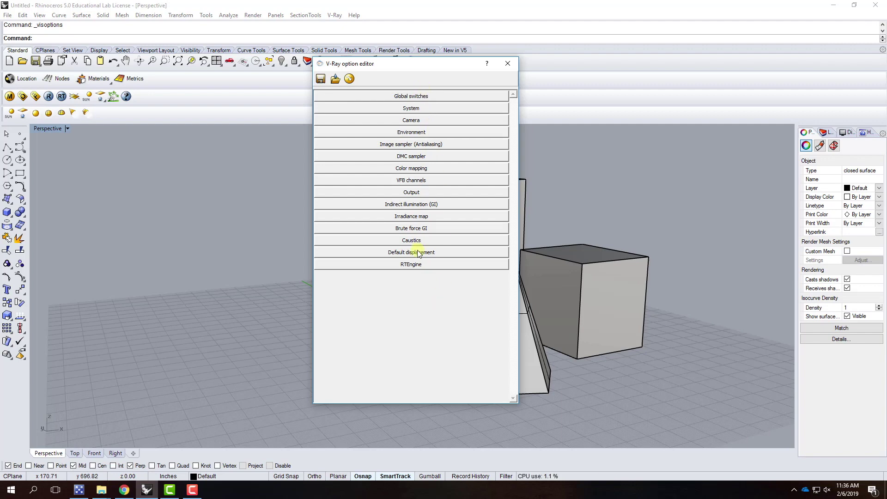
Close the V-Ray option editor and zoom the Perspective view back onto the five solids
{"action": "left_click_drag", "start_coordinate": [375, 64], "coordinate": [292, 65]}
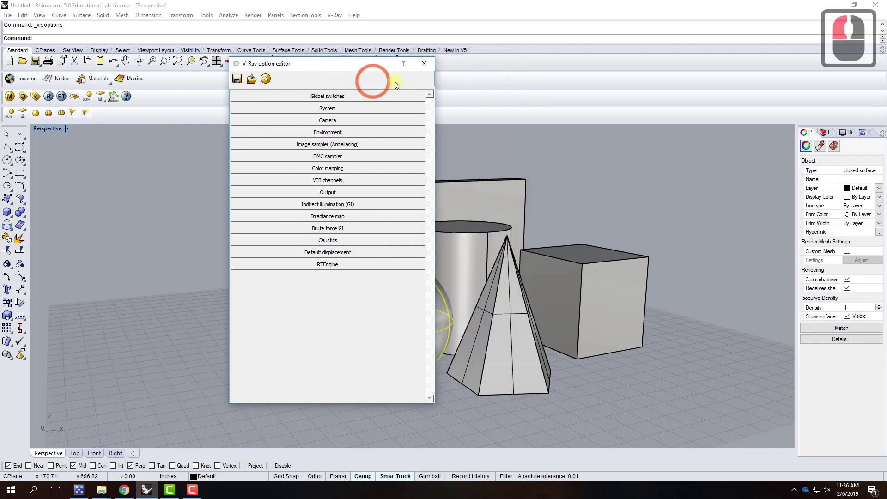
{"action": "left_click", "coordinate": [423, 64]}
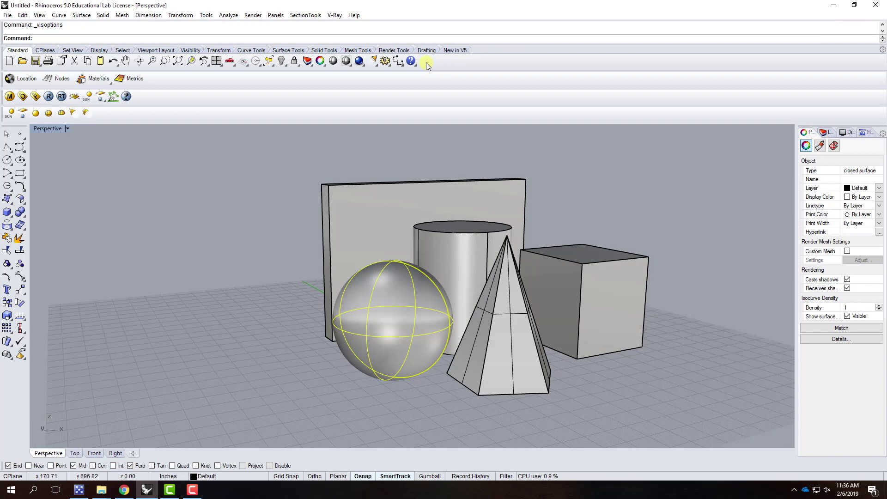
{"action": "scroll", "coordinate": [222, 295], "scroll_direction": "down", "scroll_amount": 2}
{"action": "scroll", "coordinate": [434, 266], "scroll_direction": "up", "scroll_amount": 2}
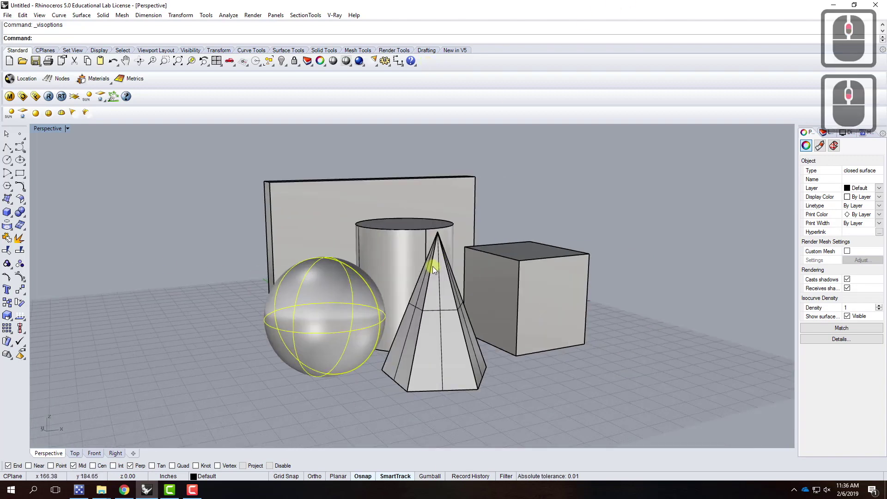
{"action": "scroll", "coordinate": [434, 266], "scroll_direction": "up", "scroll_amount": 2}
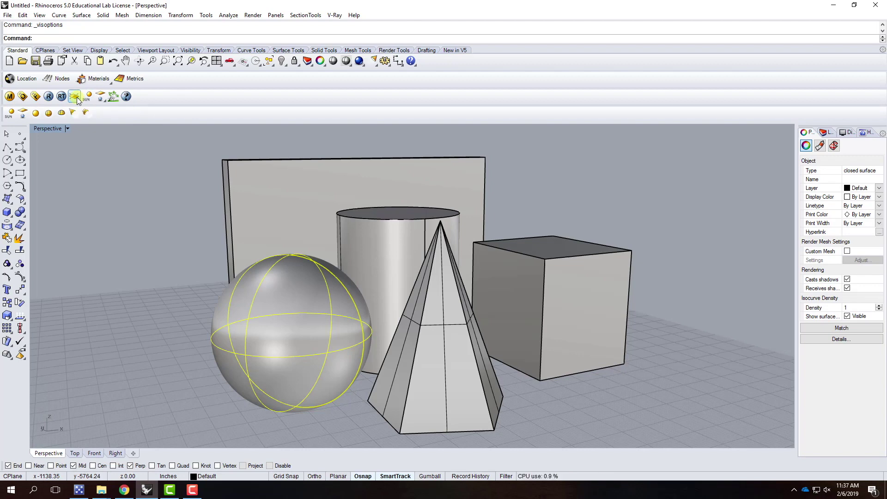
Add a V-Ray infinite plane as ground beneath the solids
{"action": "left_click", "coordinate": [76, 98]}
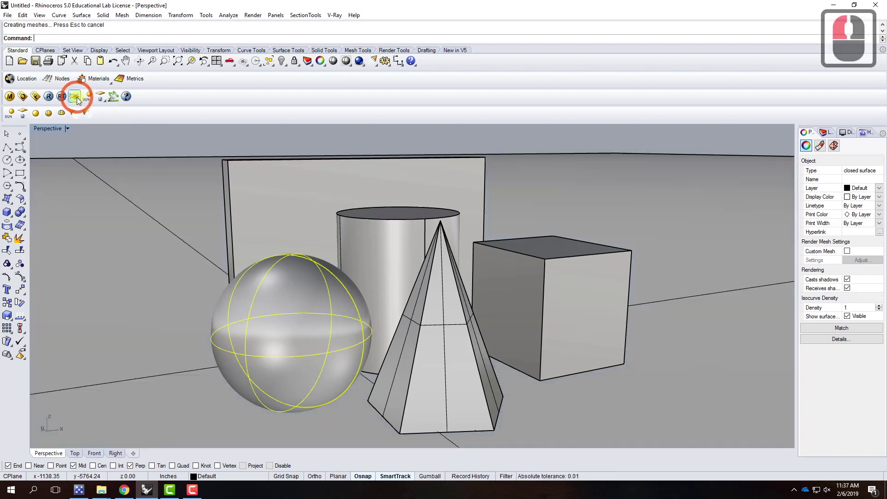
{"action": "left_click", "coordinate": [173, 182]}
{"action": "left_click", "coordinate": [171, 144]}
Select the infinite plane under the solids to view its properties
{"action": "scroll", "coordinate": [172, 249], "scroll_direction": "down", "scroll_amount": 12}
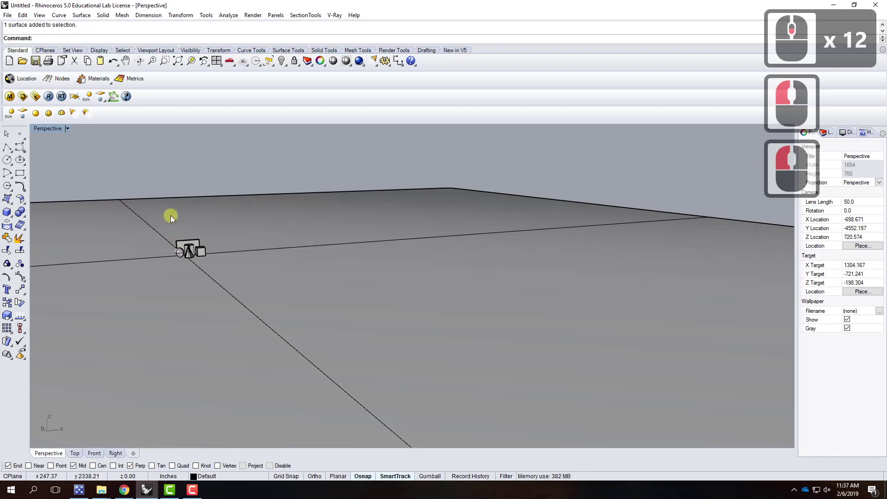
{"action": "scroll", "coordinate": [171, 217], "scroll_direction": "down", "scroll_amount": 5}
{"action": "right_click_drag", "start_coordinate": [170, 220], "coordinate": [192, 242]}
{"action": "scroll", "coordinate": [308, 250], "scroll_direction": "down", "scroll_amount": 5}
{"action": "scroll", "coordinate": [308, 248], "scroll_direction": "up", "scroll_amount": 3}
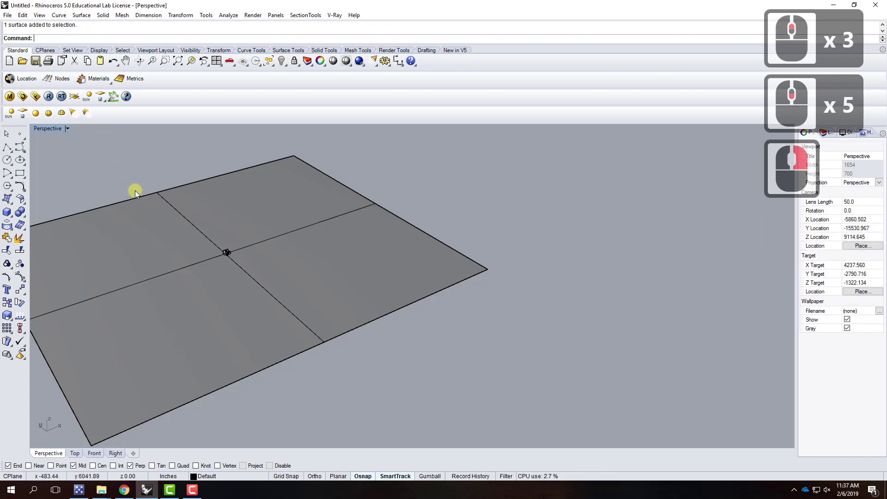
{"action": "scroll", "coordinate": [139, 217], "scroll_direction": "up", "scroll_amount": 3}
{"action": "scroll", "coordinate": [313, 316], "scroll_direction": "up", "scroll_amount": 5}
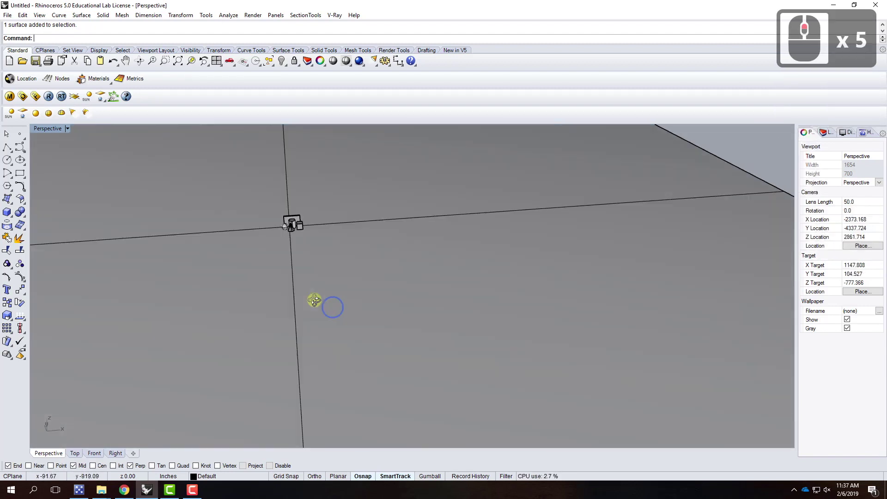
{"action": "right_click_drag", "start_coordinate": [305, 278], "coordinate": [348, 299]}
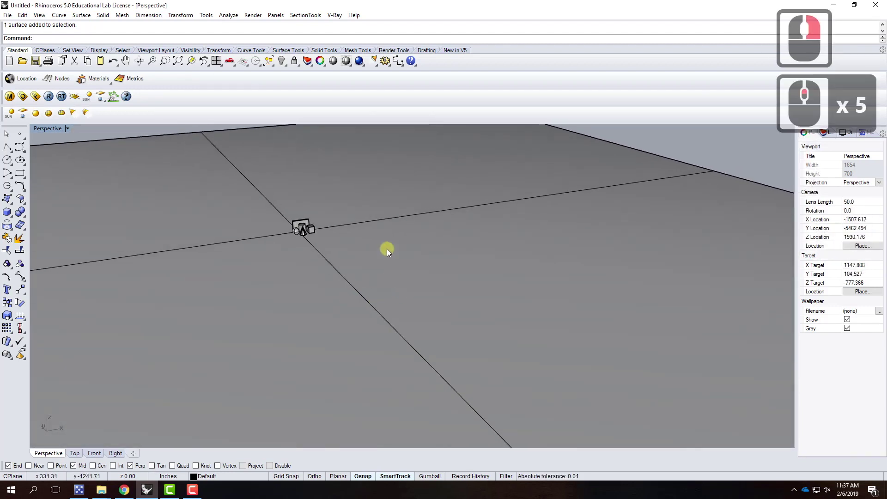
{"action": "scroll", "coordinate": [309, 209], "scroll_direction": "up", "scroll_amount": 9}
{"action": "scroll", "coordinate": [402, 235], "scroll_direction": "down", "scroll_amount": 2}
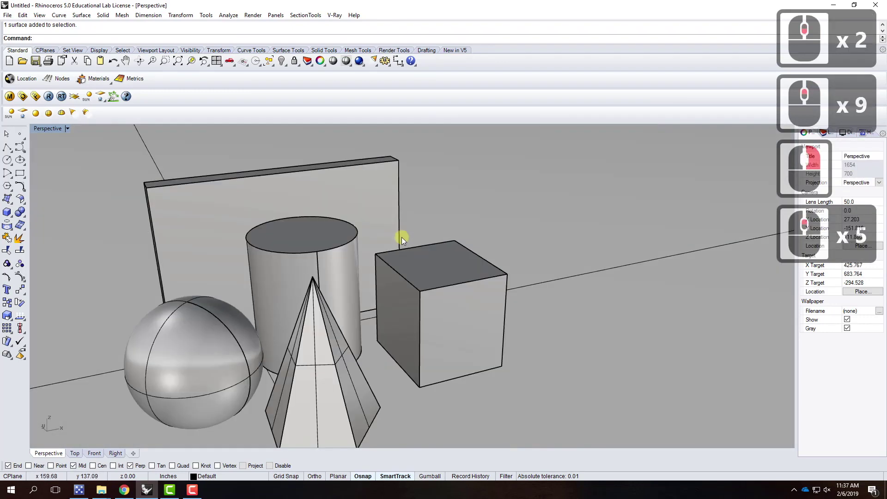
{"action": "left_click", "coordinate": [287, 314]}
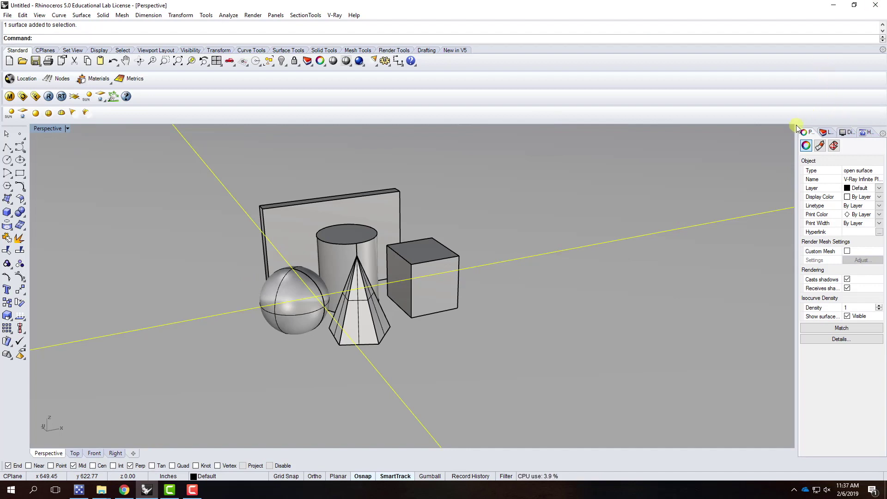
Rename Layer 05 to 'Environment' in the Layers panel
{"action": "left_click", "coordinate": [823, 133]}
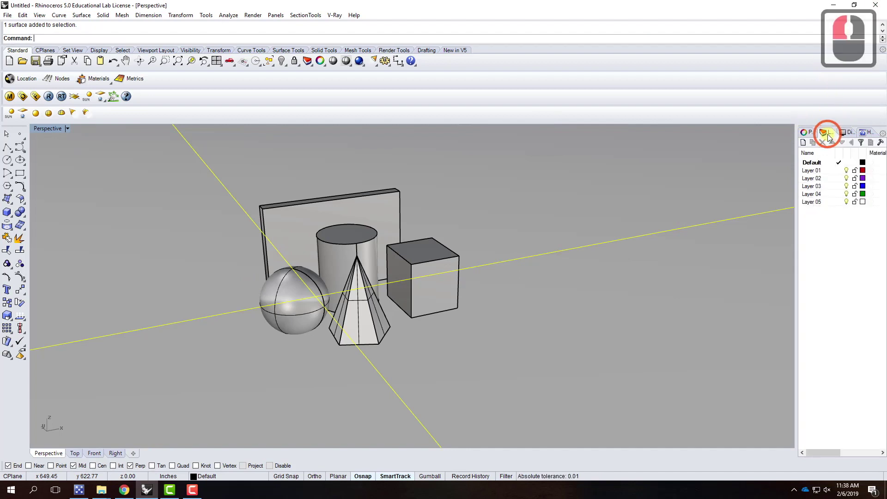
{"action": "left_click", "coordinate": [812, 204]}
{"action": "double_click", "coordinate": [818, 205]}
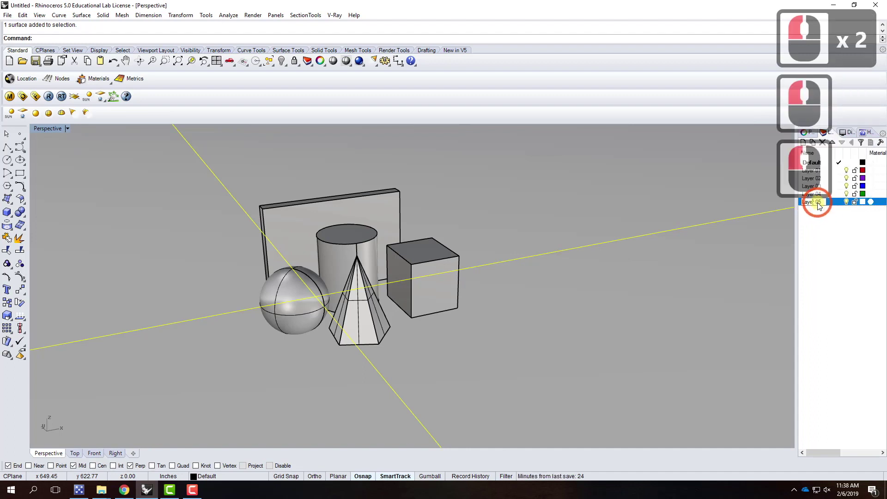
{"action": "left_click", "coordinate": [784, 198]}
{"action": "type", "text": "Environment"}
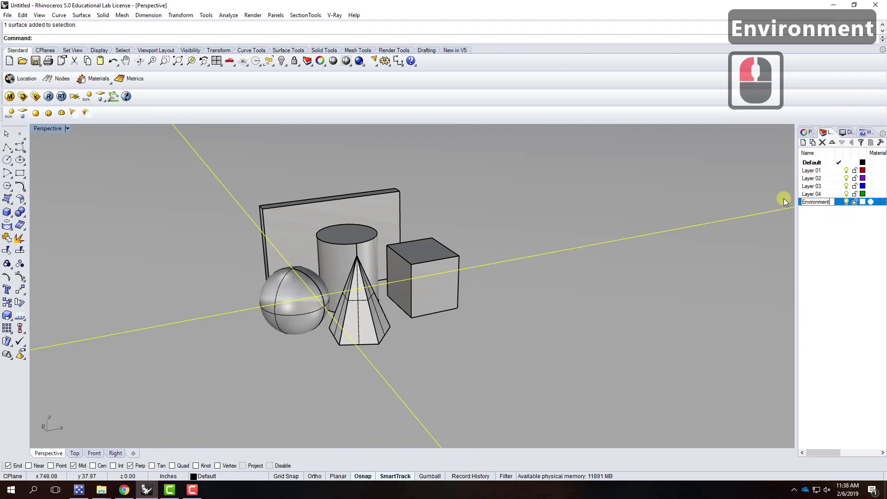
{"action": "key", "text": "Return"}
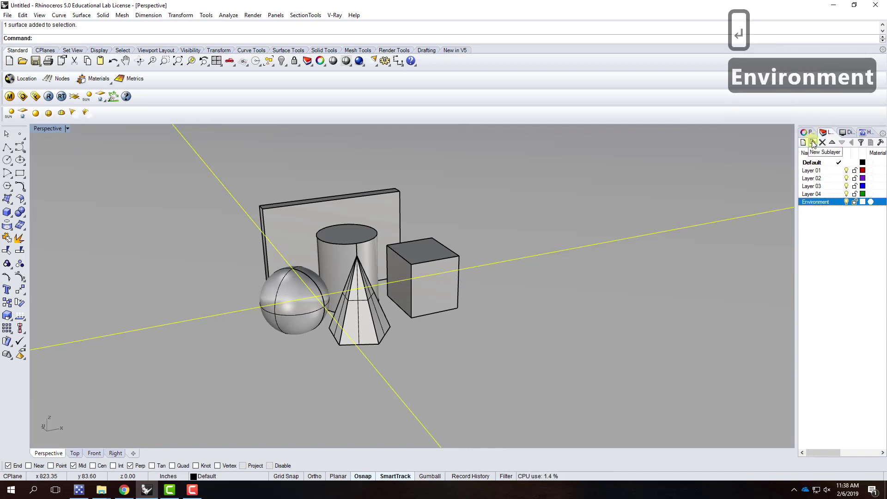
Add a sublayer under Environment named 'infinite_plane'
{"action": "left_click", "coordinate": [812, 142]}
{"action": "left_click", "coordinate": [821, 212]}
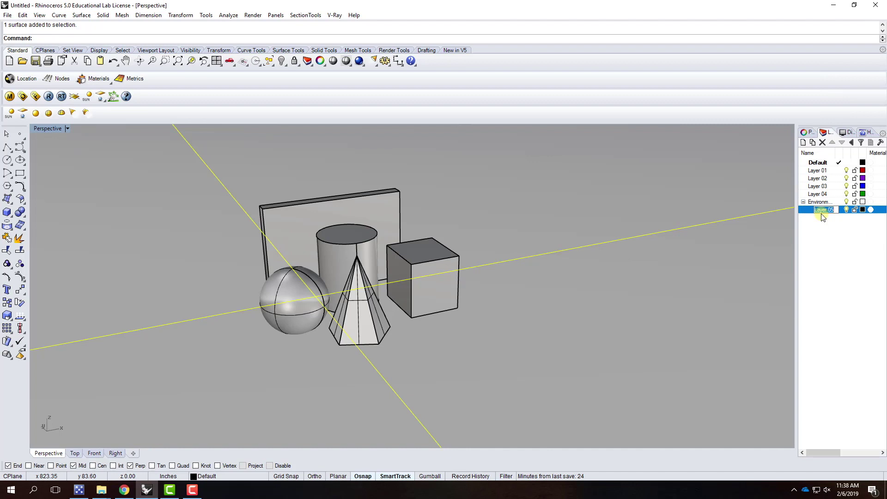
{"action": "type", "text": "infin"}
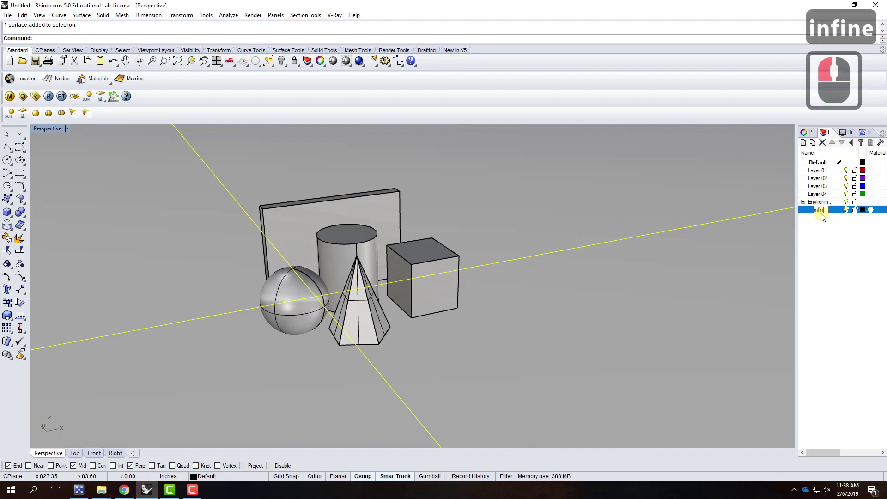
{"action": "key", "text": "BackSpace"}
{"action": "type", "text": "ite"}
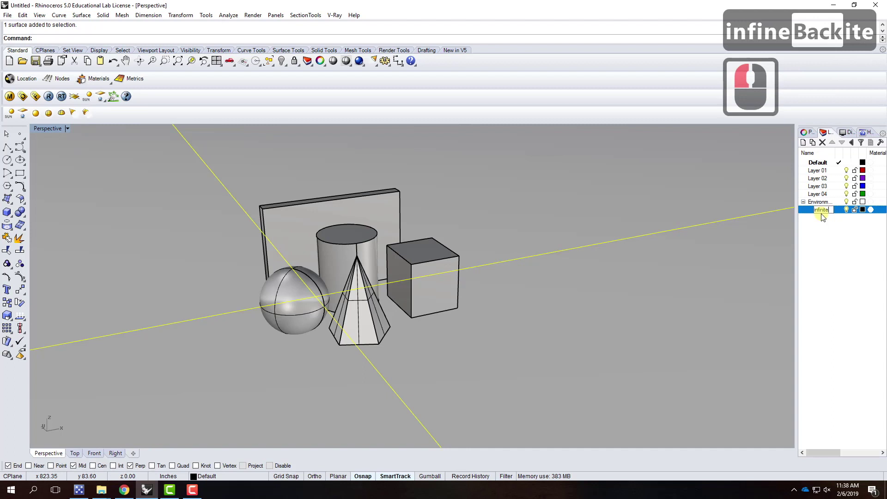
{"action": "type", "text": "_plane"}
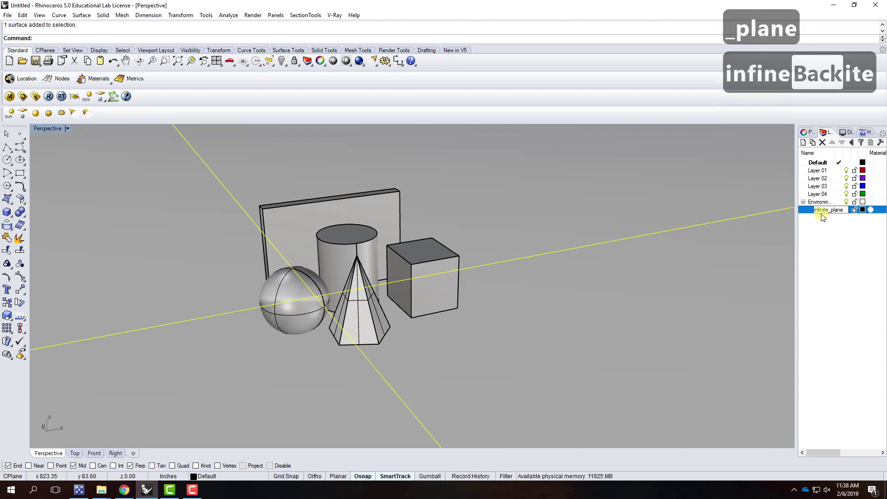
{"action": "key", "text": "Return"}
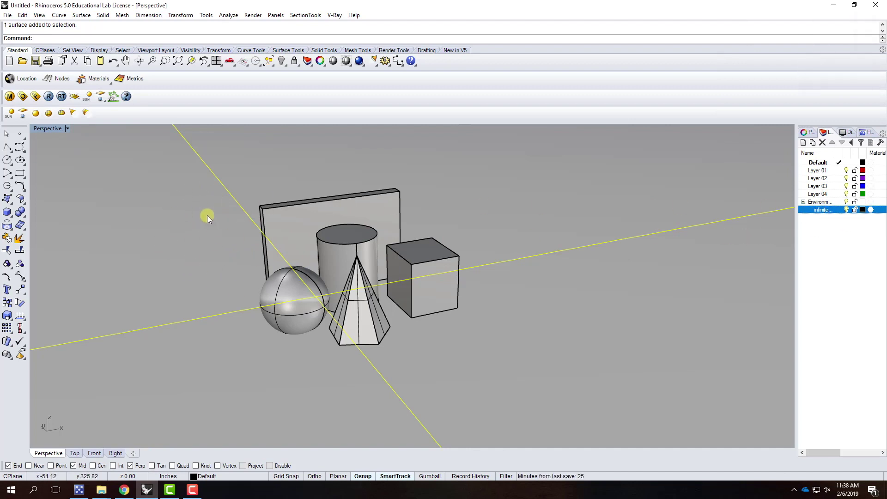
Move the infinite plane onto the infinite_plane layer and lock it so it can't be selected
{"action": "right_click", "coordinate": [822, 211]}
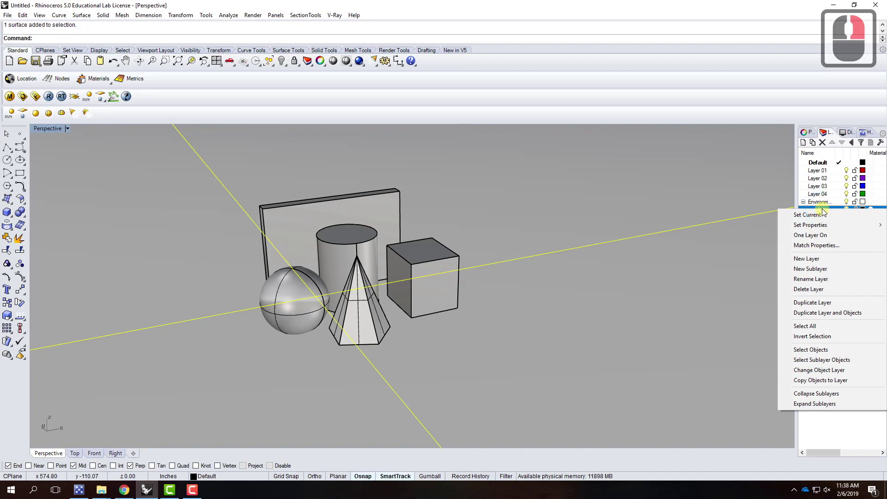
{"action": "left_click", "coordinate": [829, 372]}
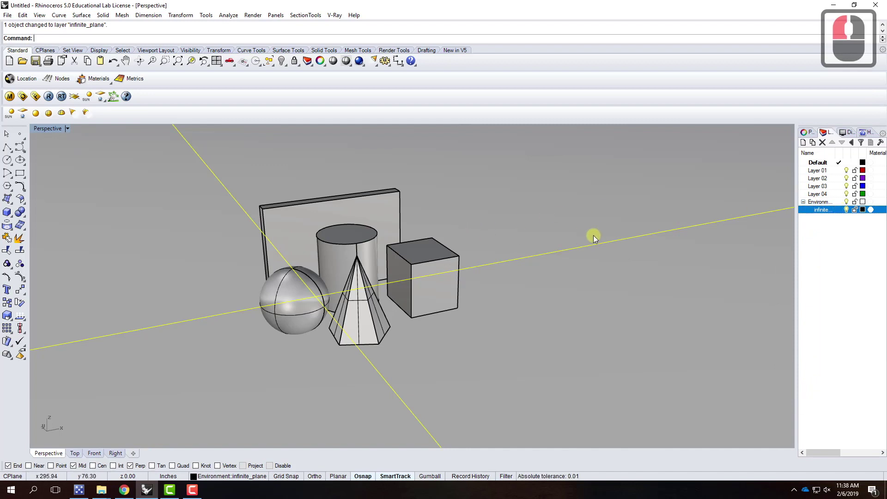
{"action": "left_click", "coordinate": [855, 210]}
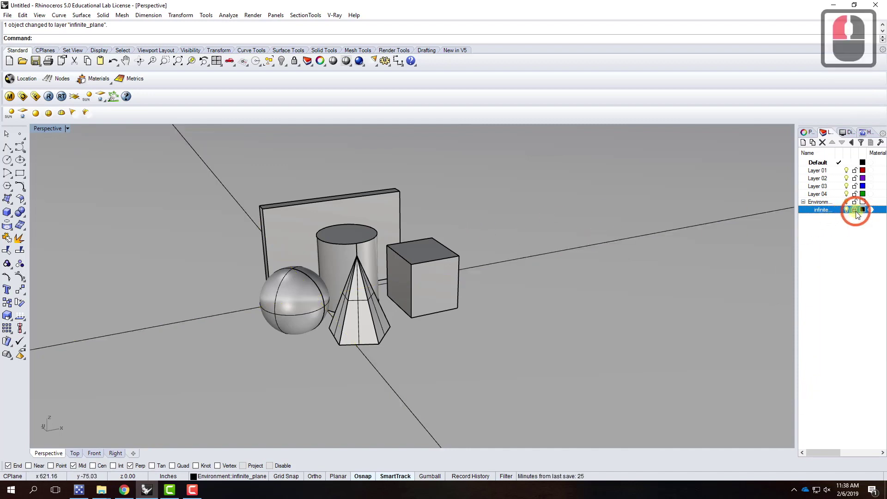
{"action": "left_click_drag", "start_coordinate": [552, 228], "coordinate": [486, 316]}
{"action": "left_click", "coordinate": [506, 310]}
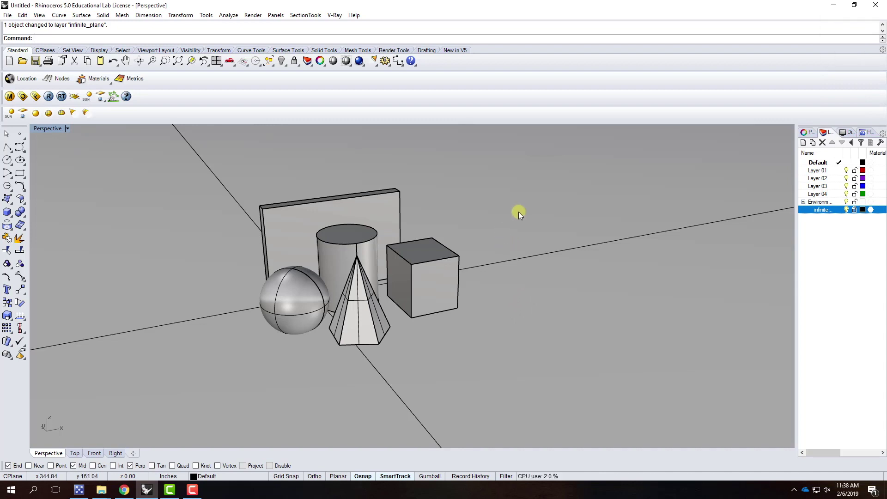
{"action": "scroll", "coordinate": [517, 226], "scroll_direction": "down", "scroll_amount": 2}
{"action": "scroll", "coordinate": [443, 227], "scroll_direction": "up", "scroll_amount": 2}
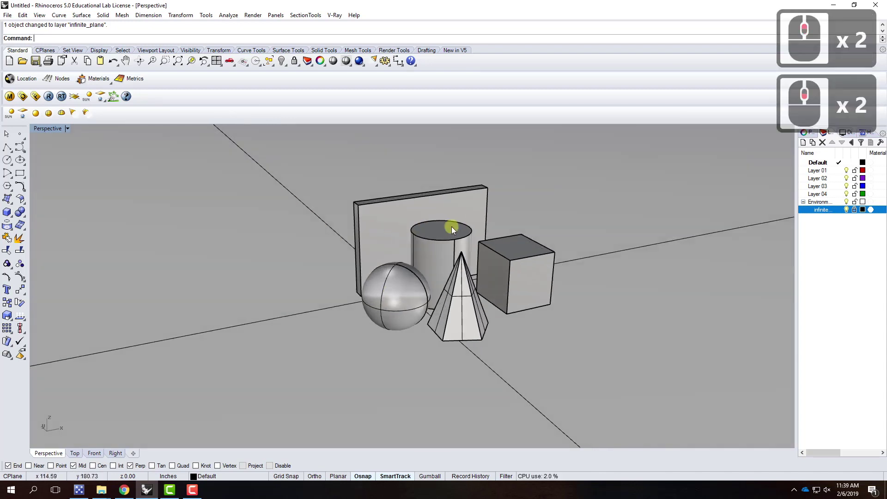
{"action": "scroll", "coordinate": [499, 225], "scroll_direction": "up", "scroll_amount": 2}
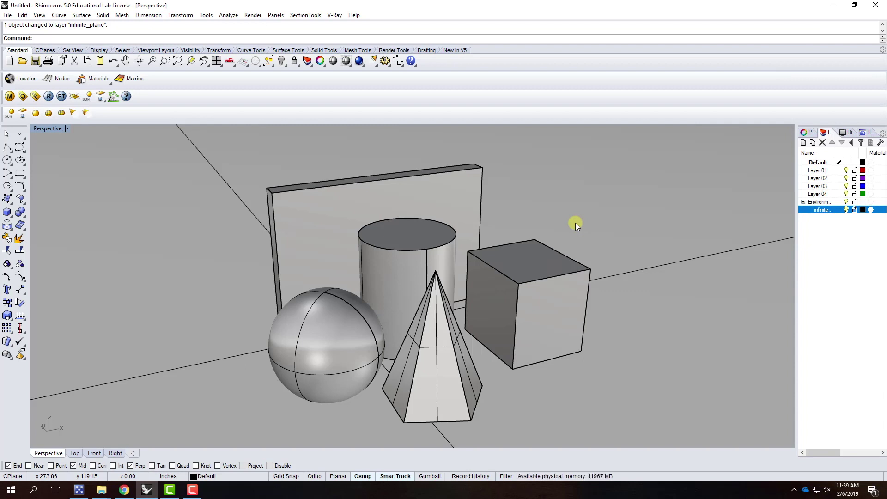
Add a 'light' sublayer under Environment and make it the current layer
{"action": "left_click", "coordinate": [820, 204]}
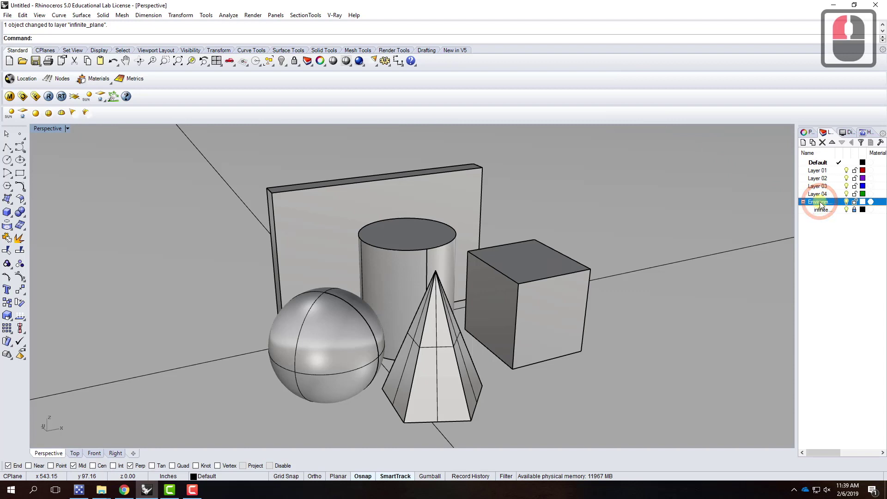
{"action": "left_click", "coordinate": [812, 142]}
{"action": "type", "text": "light"}
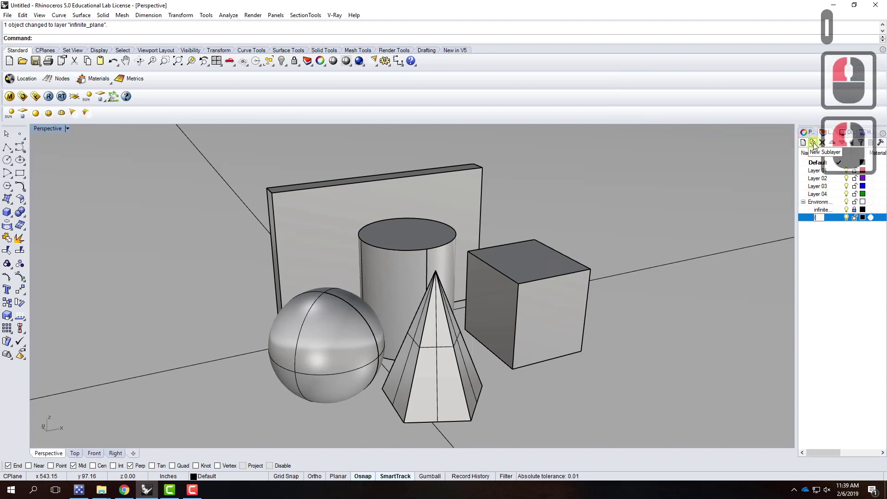
{"action": "key", "text": "Return"}
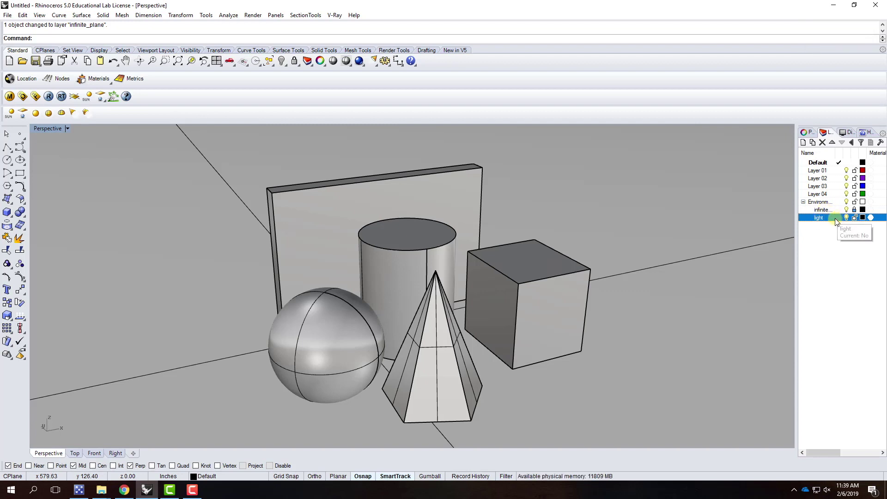
{"action": "double_click", "coordinate": [837, 219]}
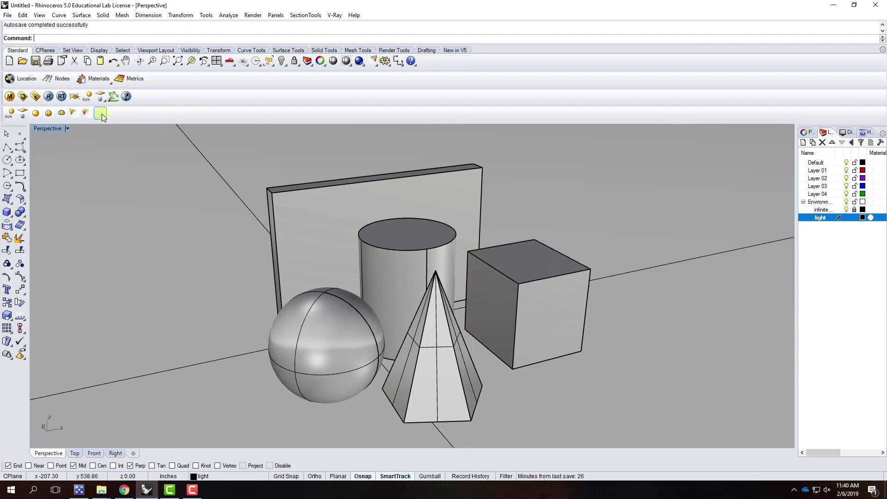
{"action": "left_click", "coordinate": [101, 114]}
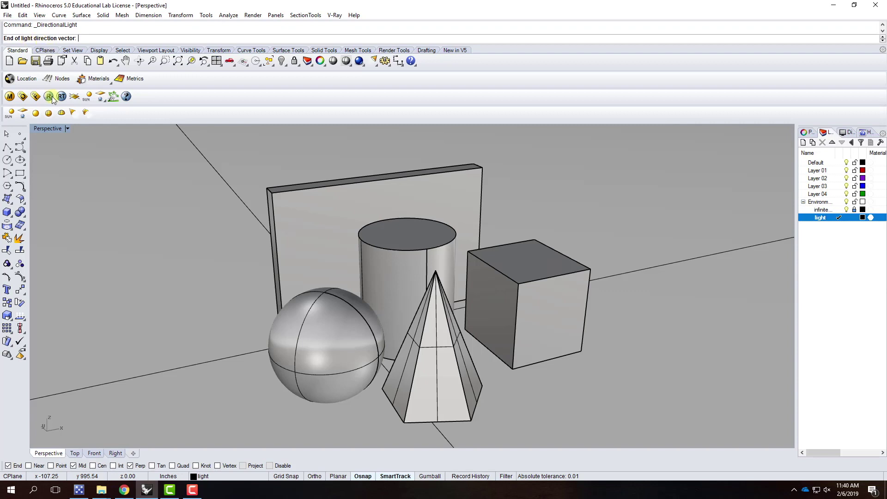
{"action": "left_click", "coordinate": [223, 389]}
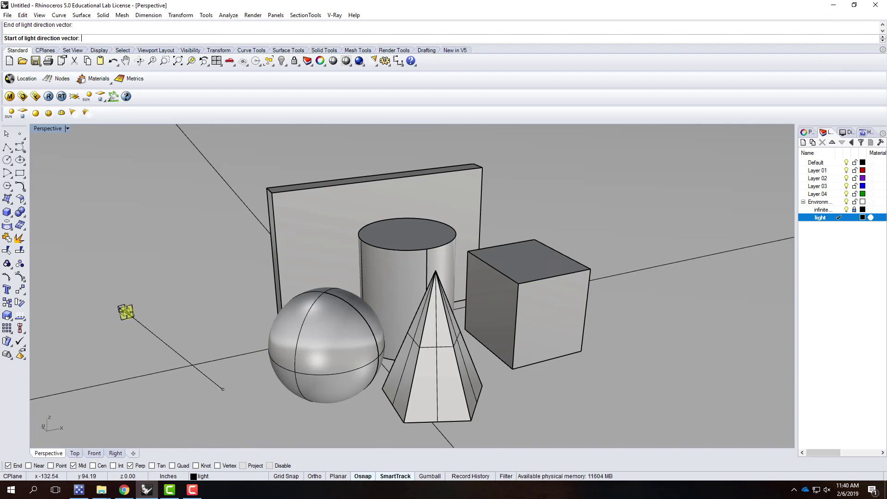
{"action": "key", "text": "Escape"}
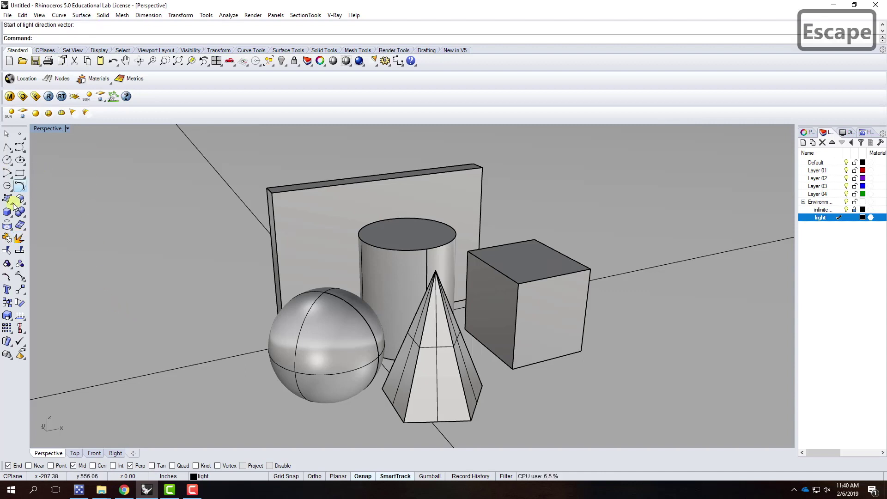
Draw a trial box to the left of the sphere
{"action": "left_click", "coordinate": [7, 212]}
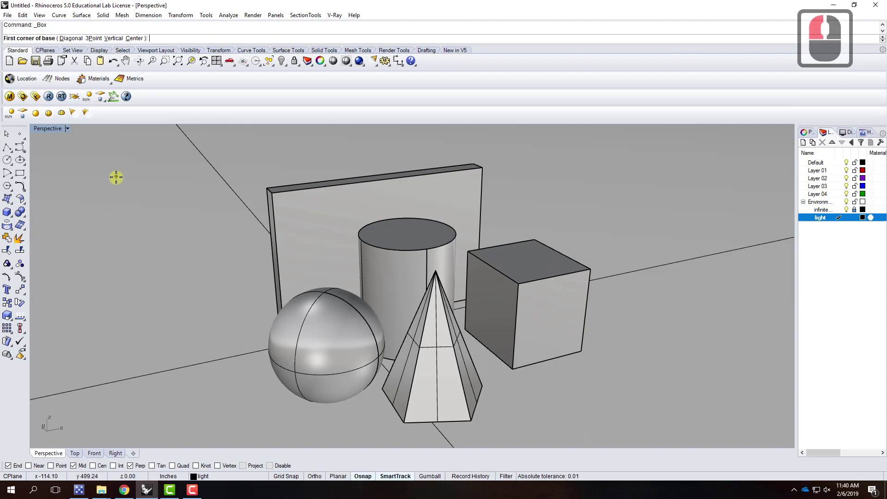
{"action": "scroll", "coordinate": [115, 176], "scroll_direction": "down", "scroll_amount": 2}
{"action": "left_click", "coordinate": [188, 336]}
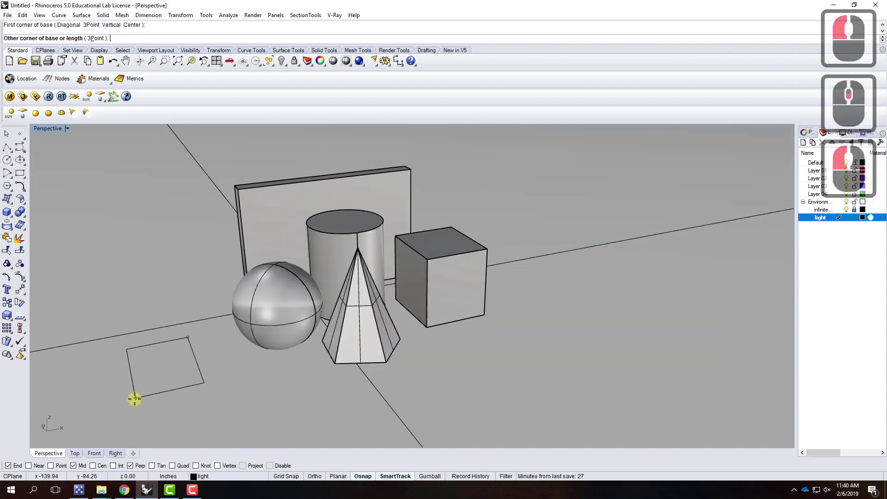
{"action": "left_click", "coordinate": [134, 398]}
{"action": "left_click", "coordinate": [120, 339]}
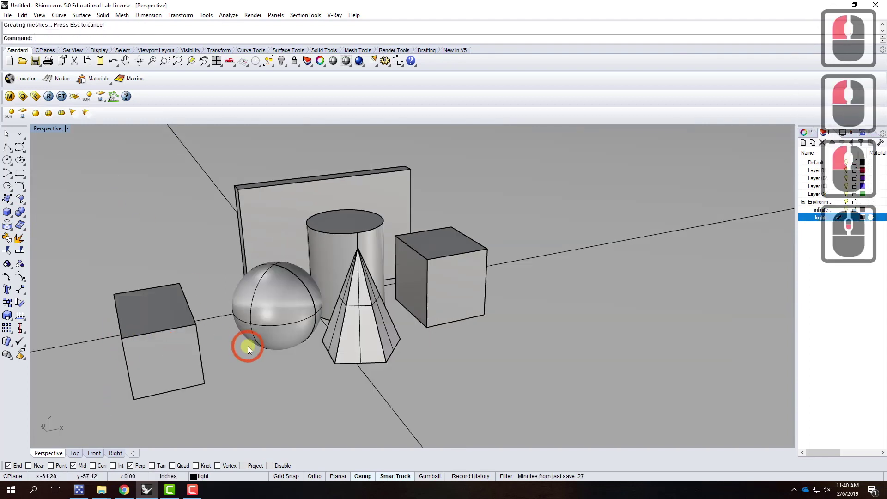
{"action": "left_click", "coordinate": [191, 345]}
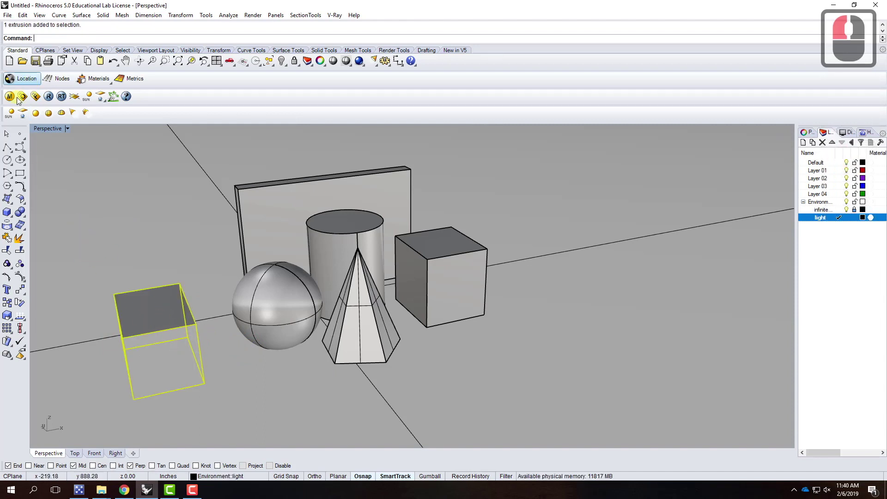
Add a trial directional light aimed at the box's corner
{"action": "left_click", "coordinate": [101, 113]}
{"action": "left_click", "coordinate": [193, 362]}
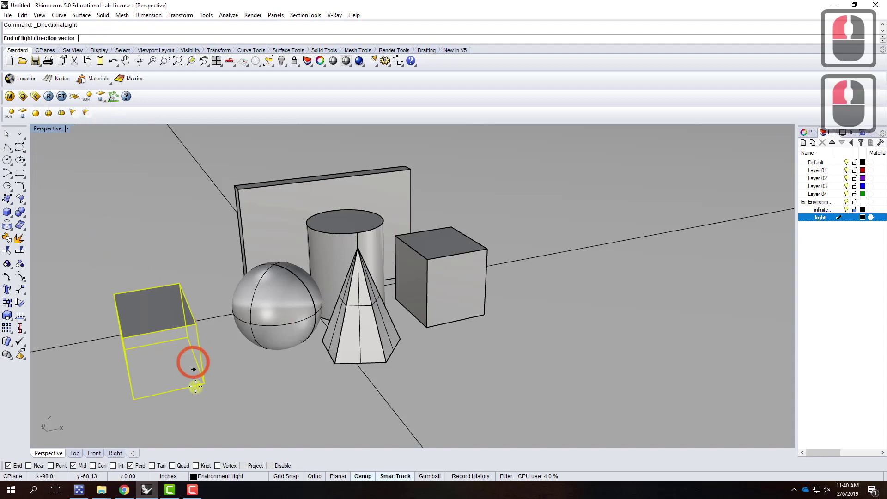
{"action": "left_click", "coordinate": [187, 336]}
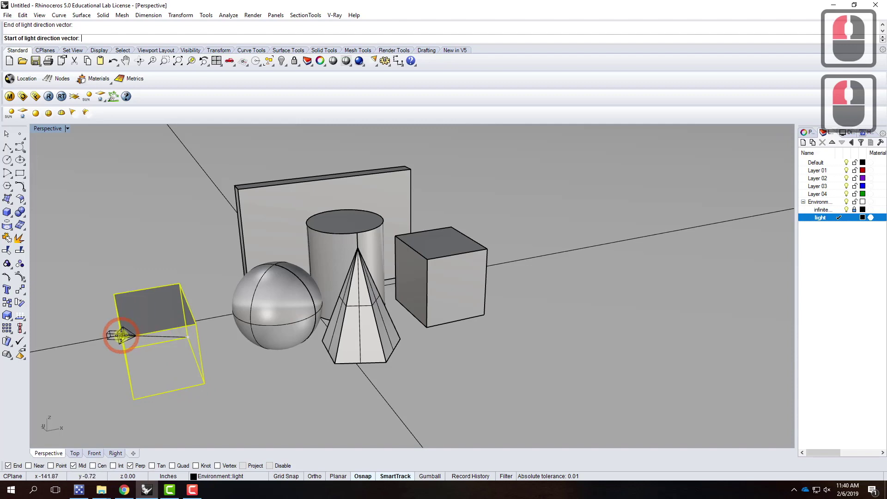
{"action": "right_click_drag", "start_coordinate": [178, 352], "coordinate": [144, 323]}
{"action": "right_click", "coordinate": [110, 312]}
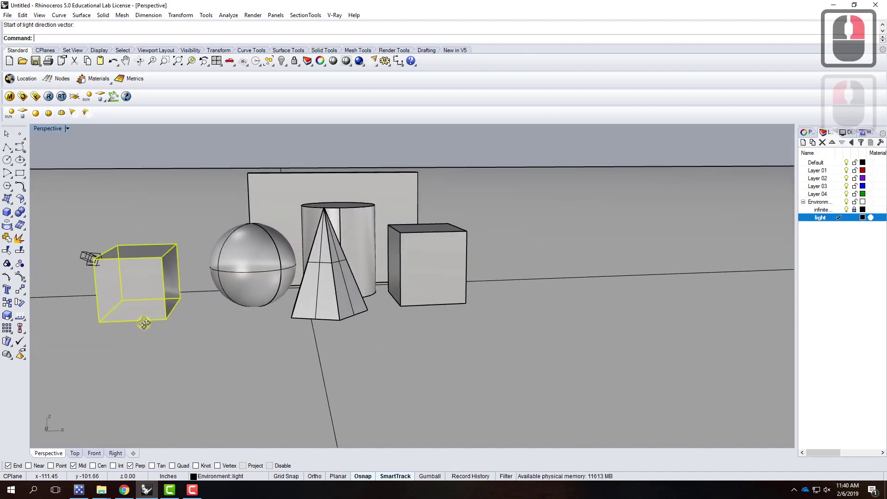
{"action": "right_click", "coordinate": [146, 247]}
Delete the trial box and the trial directional light
{"action": "left_click", "coordinate": [145, 208]}
{"action": "left_click", "coordinate": [151, 262]}
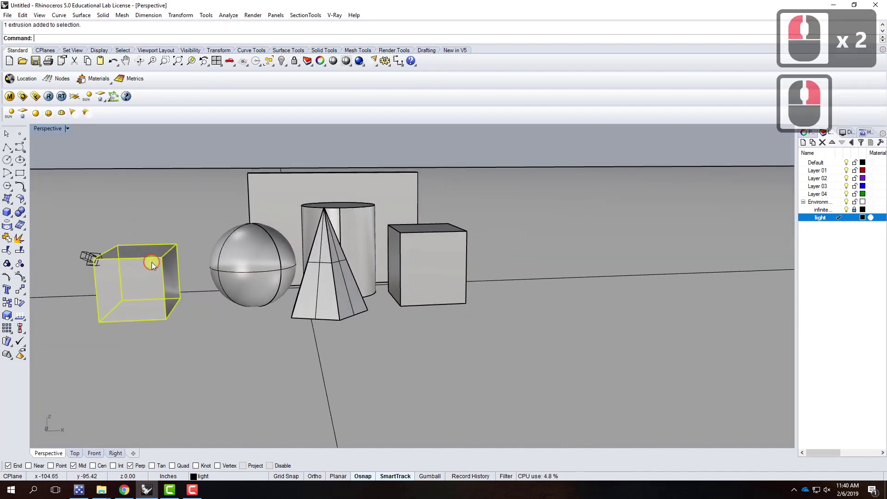
{"action": "key", "text": "Delete"}
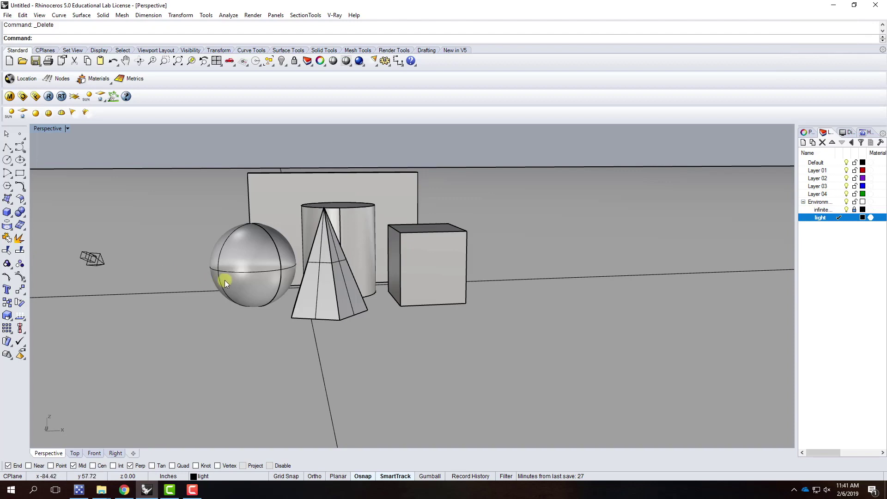
{"action": "scroll", "coordinate": [226, 280], "scroll_direction": "down", "scroll_amount": 2}
{"action": "right_click_drag", "start_coordinate": [206, 283], "coordinate": [277, 349]}
{"action": "left_click", "coordinate": [283, 356]}
{"action": "right_click_drag", "start_coordinate": [390, 353], "coordinate": [287, 328]}
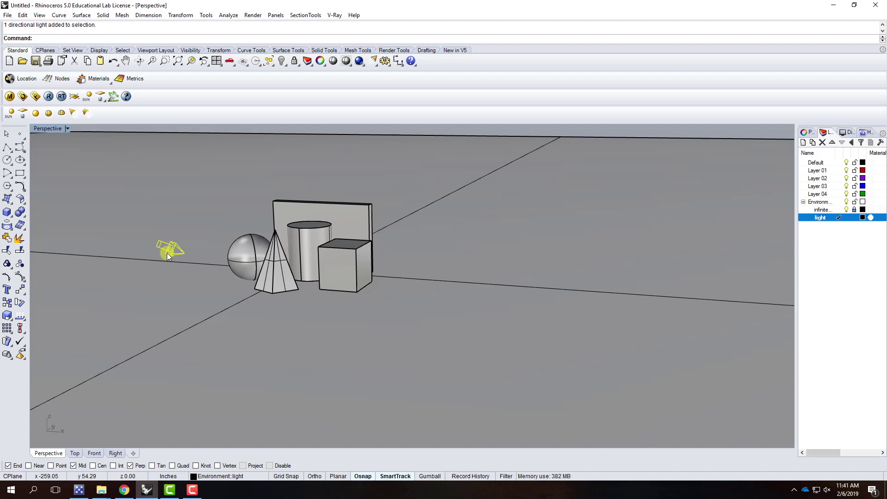
{"action": "key", "text": "Delete"}
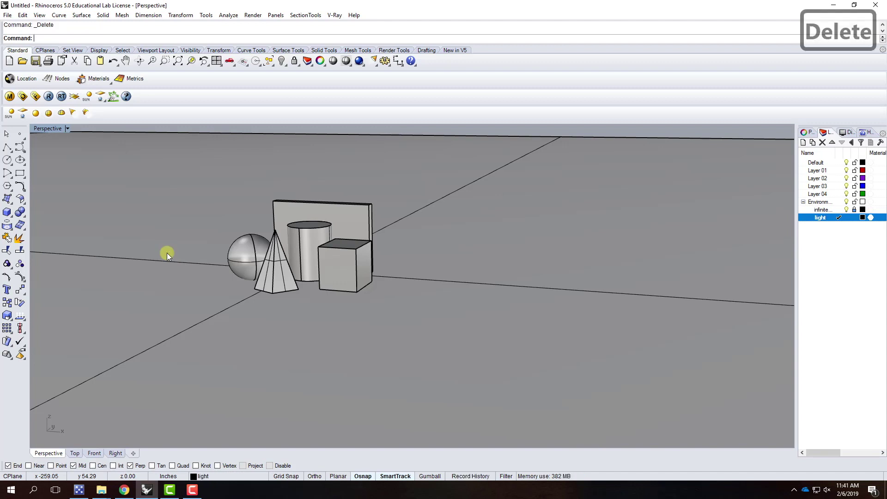
Draw a helper box to the left of the sphere
{"action": "left_click", "coordinate": [7, 215]}
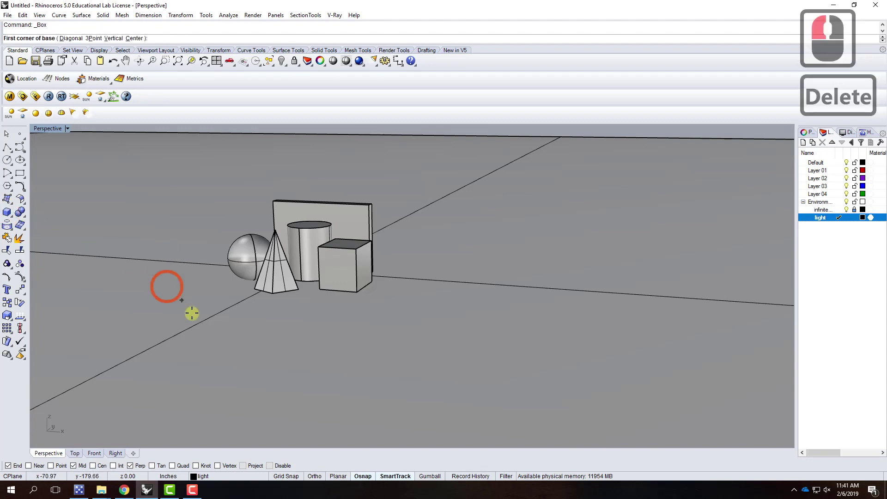
{"action": "left_click", "coordinate": [194, 272]}
{"action": "left_click", "coordinate": [153, 274]}
{"action": "left_click", "coordinate": [155, 249]}
{"action": "right_click_drag", "start_coordinate": [162, 280], "coordinate": [192, 285]}
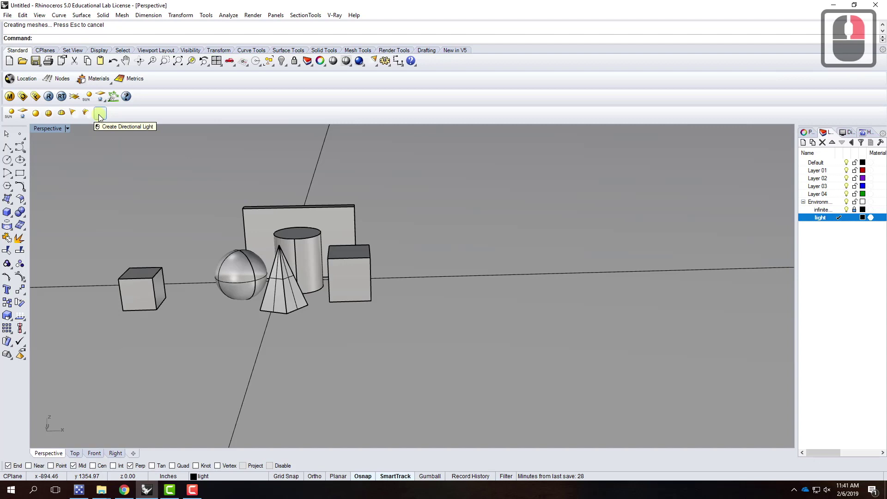
Create a directional light aimed at the box's corner, then delete the helper box
{"action": "type", "text": "direc"}
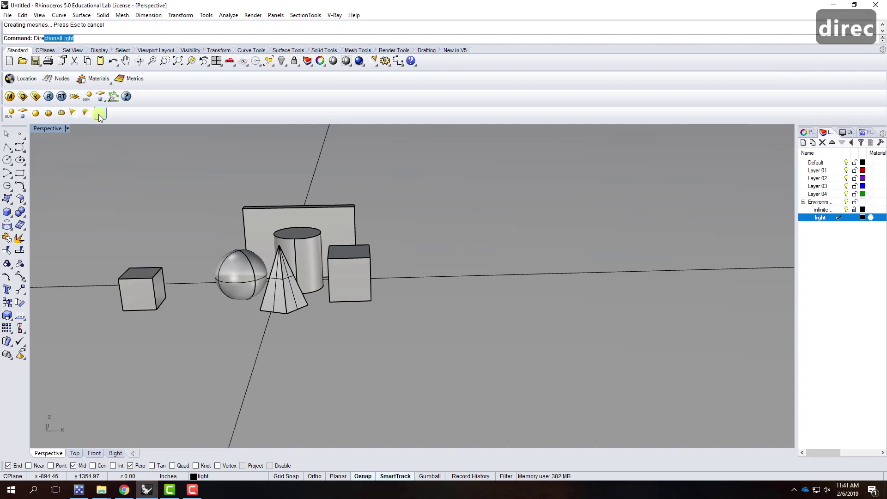
{"action": "key", "text": "Return"}
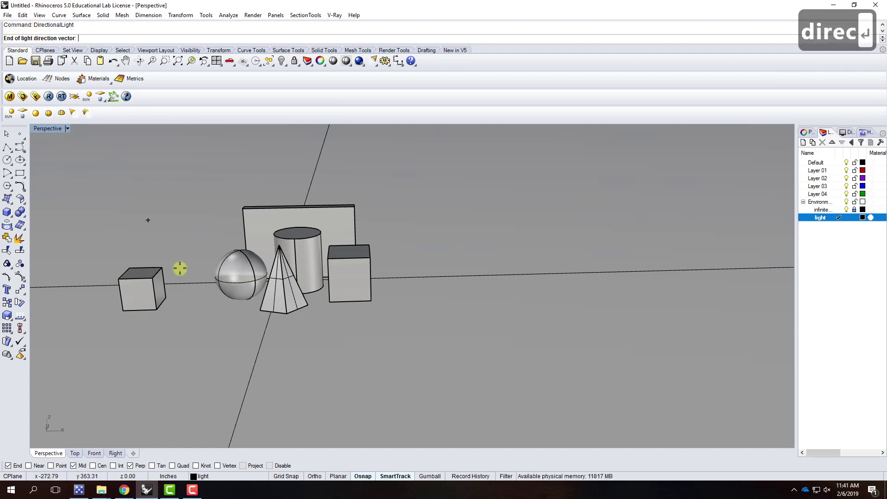
{"action": "left_click", "coordinate": [167, 297]}
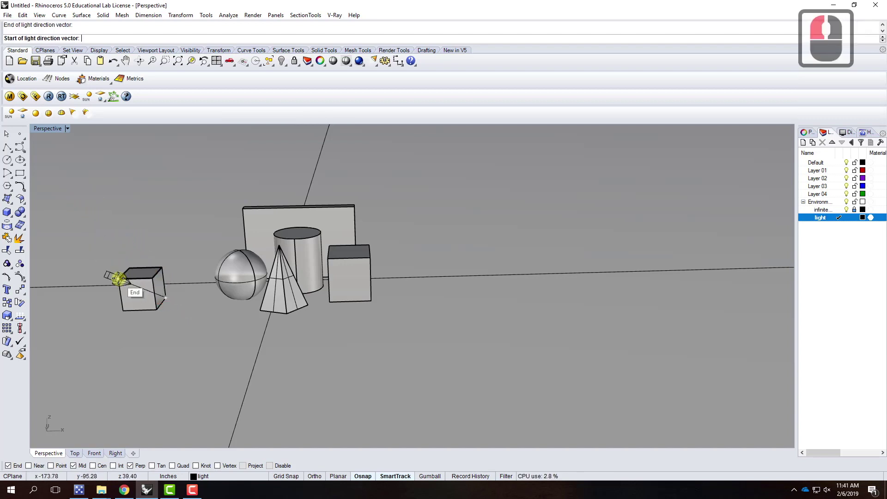
{"action": "left_click", "coordinate": [119, 278]}
{"action": "left_click", "coordinate": [137, 273]}
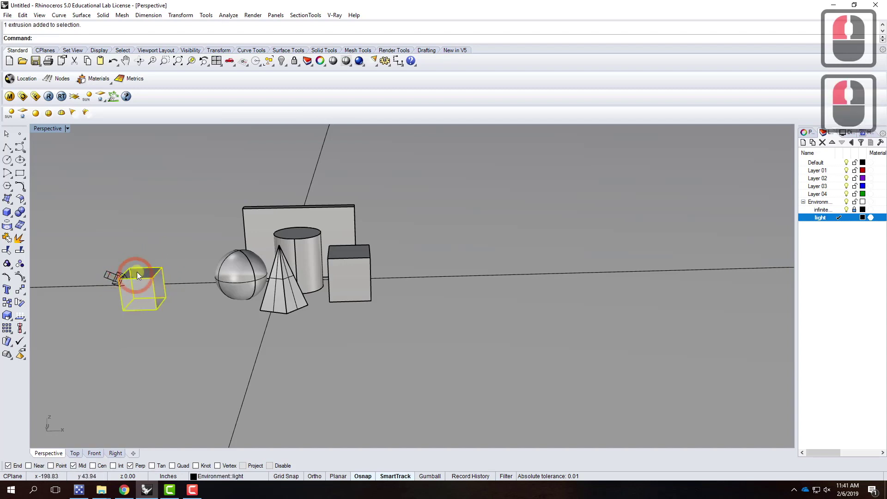
{"action": "key", "text": "Delete"}
{"action": "key", "text": "End"}
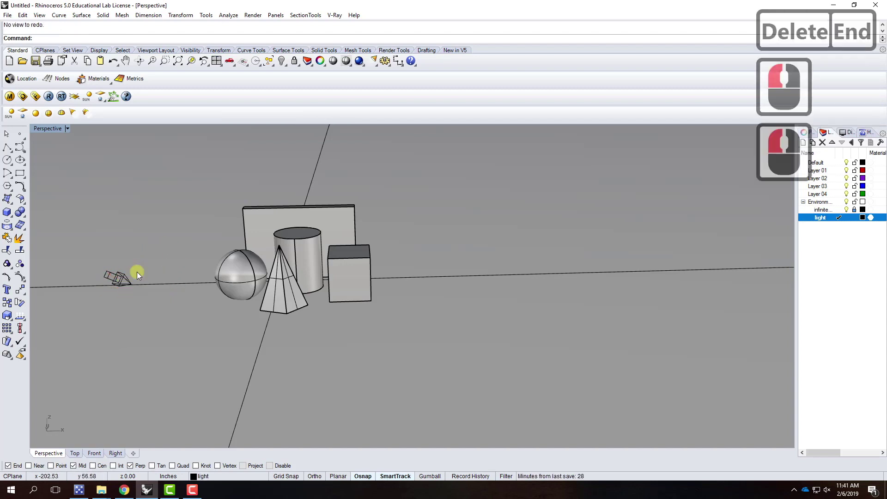
{"action": "right_click_drag", "start_coordinate": [134, 268], "coordinate": [171, 254]}
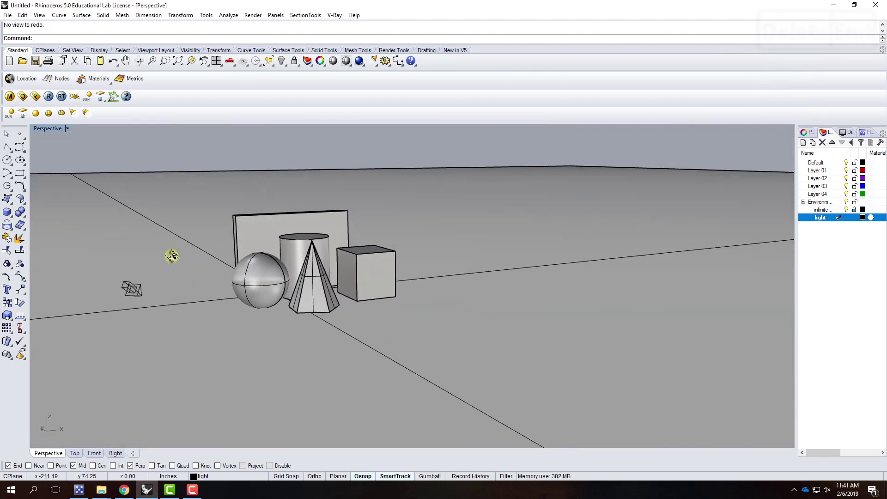
{"action": "scroll", "coordinate": [277, 266], "scroll_direction": "up", "scroll_amount": 3}
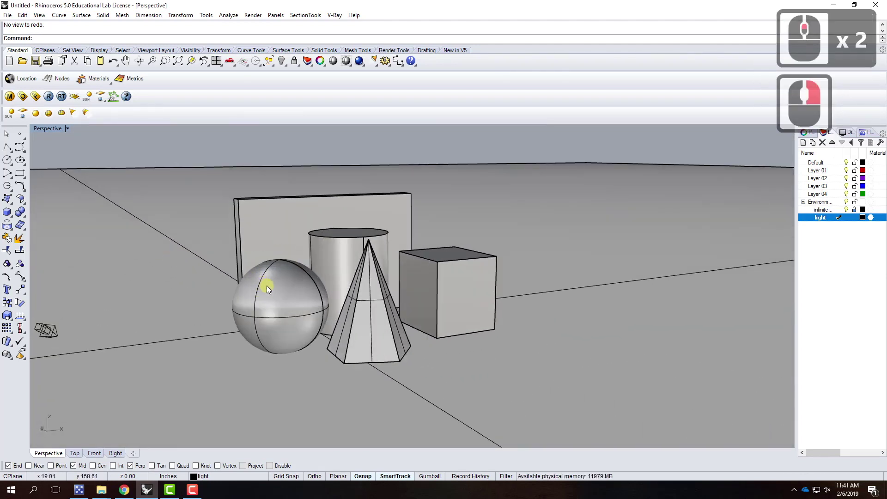
{"action": "right_click_drag", "start_coordinate": [284, 246], "coordinate": [259, 303]}
{"action": "scroll", "coordinate": [277, 346], "scroll_direction": "up", "scroll_amount": 1}
{"action": "mouse_move", "coordinate": [277, 347]}
{"action": "right_mouse_down"}
{"action": "mouse_move", "coordinate": [283, 342]}
{"action": "mouse_move", "coordinate": [273, 342]}
{"action": "right_mouse_up"}
{"action": "scroll", "coordinate": [274, 343], "scroll_direction": "down", "scroll_amount": 2}
{"action": "scroll", "coordinate": [275, 300], "scroll_direction": "up", "scroll_amount": 2}
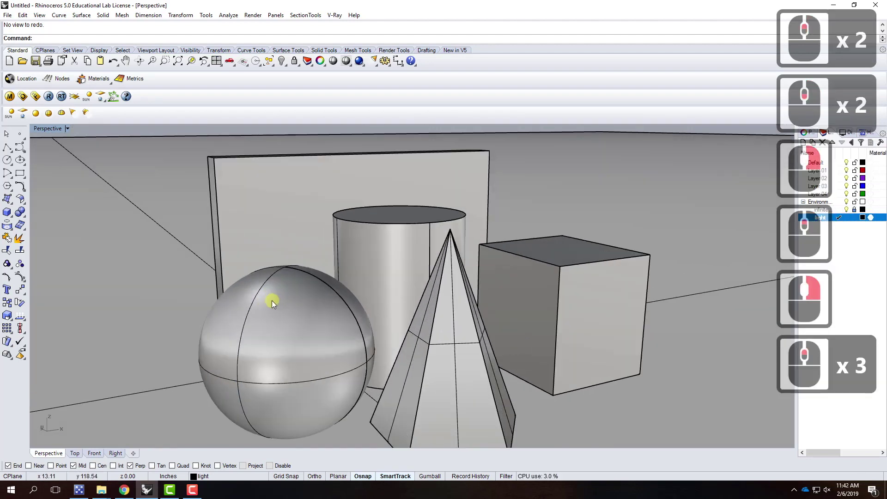
{"action": "scroll", "coordinate": [275, 301], "scroll_direction": "down", "scroll_amount": 1}
{"action": "right_click_drag", "start_coordinate": [290, 306], "coordinate": [298, 306]}
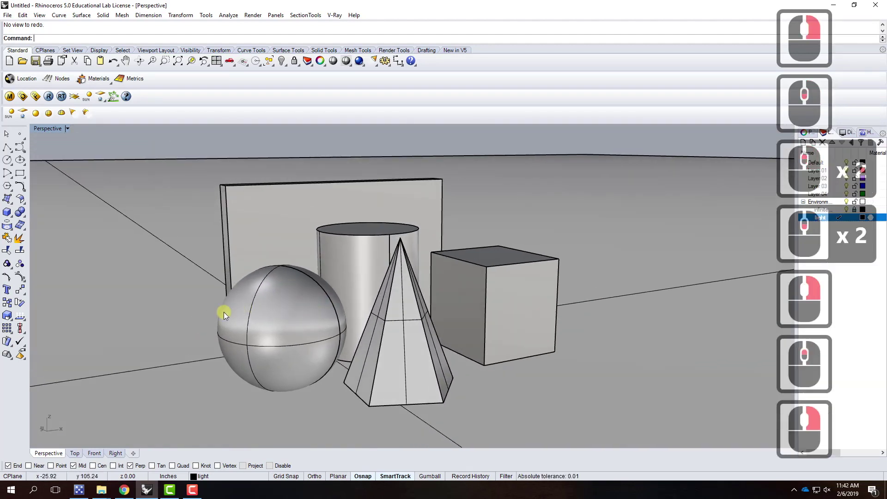
{"action": "scroll", "coordinate": [223, 312], "scroll_direction": "up", "scroll_amount": 1}
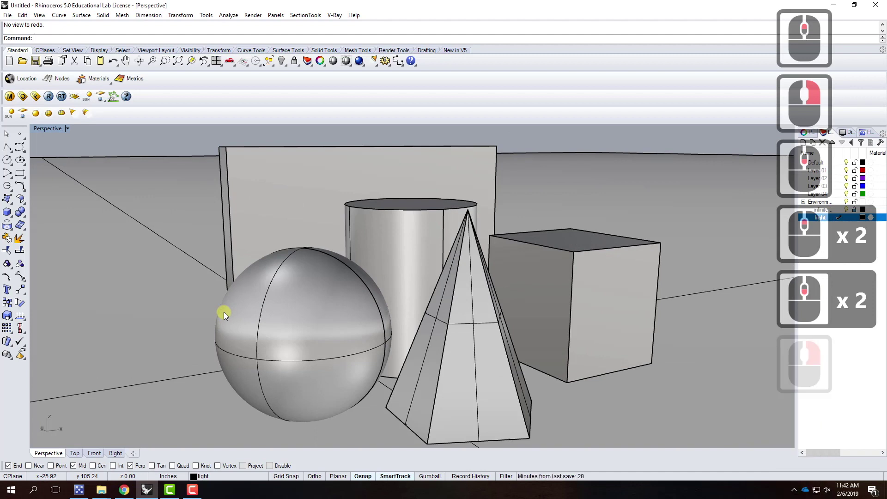
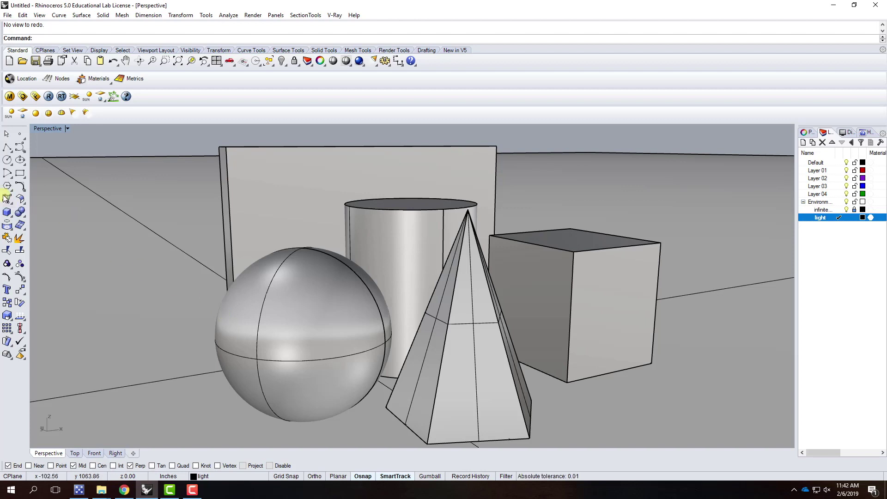
Save the current perspective framing in Named Views under the name 'Render01'
{"action": "left_click", "coordinate": [67, 129]}
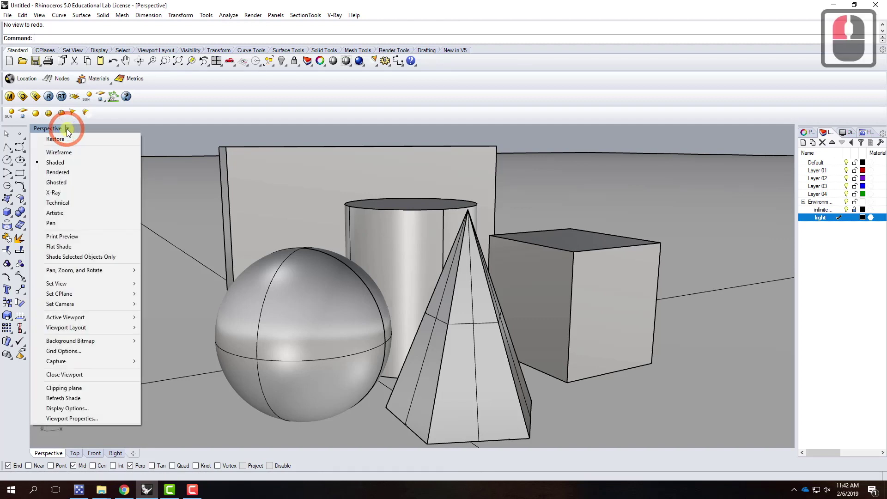
{"action": "mouse_move", "coordinate": [116, 284]}
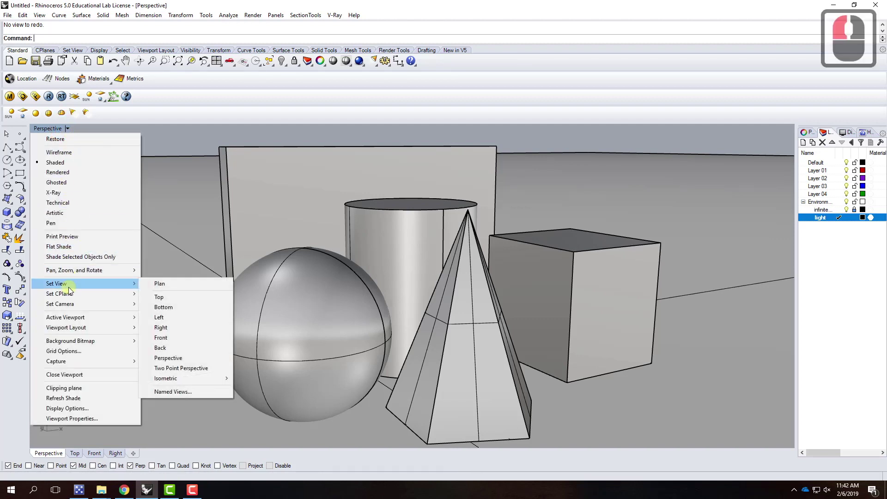
{"action": "left_click", "coordinate": [197, 393]}
{"action": "left_click_drag", "start_coordinate": [266, 285], "coordinate": [254, 174]}
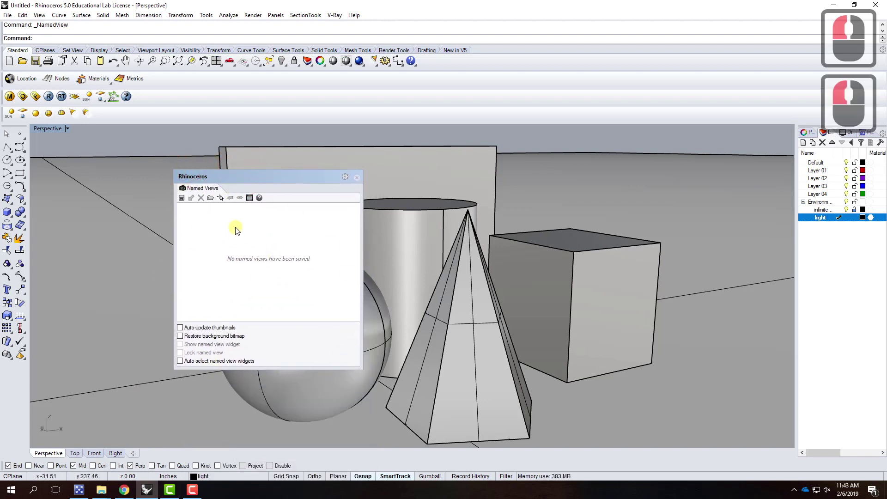
{"action": "left_click", "coordinate": [182, 197]}
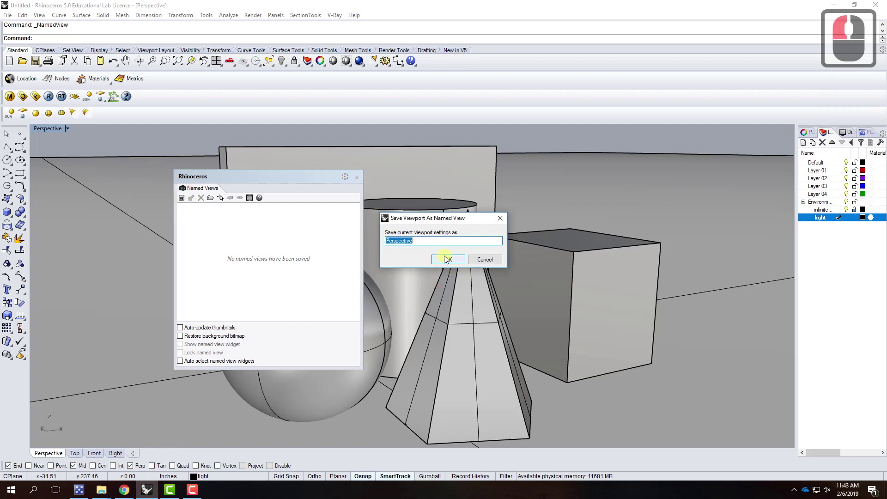
{"action": "type", "text": "Render01"}
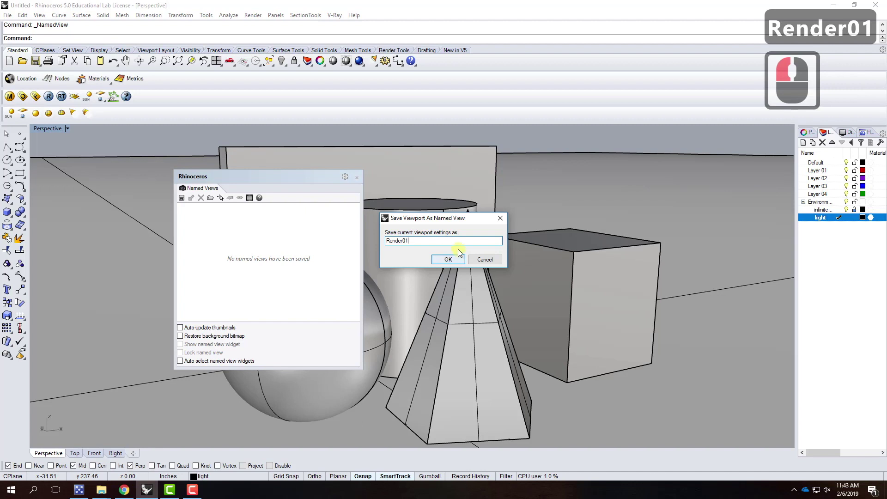
{"action": "left_click", "coordinate": [448, 260]}
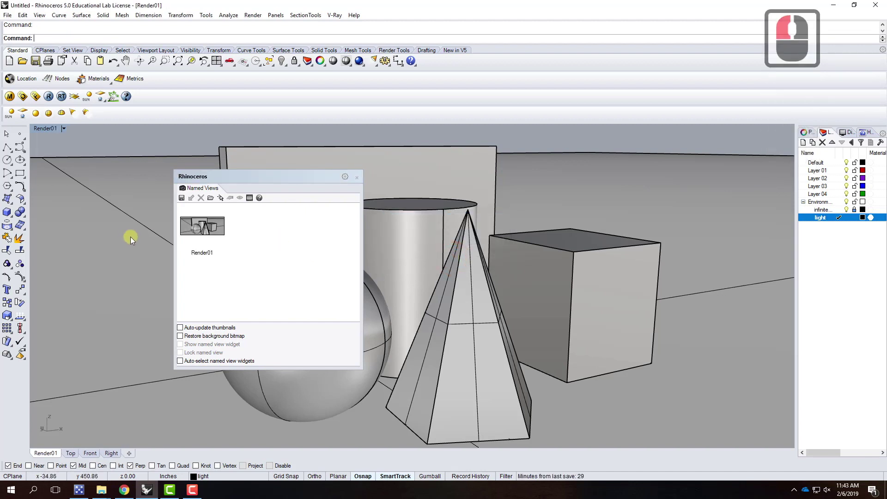
{"action": "left_click", "coordinate": [357, 178]}
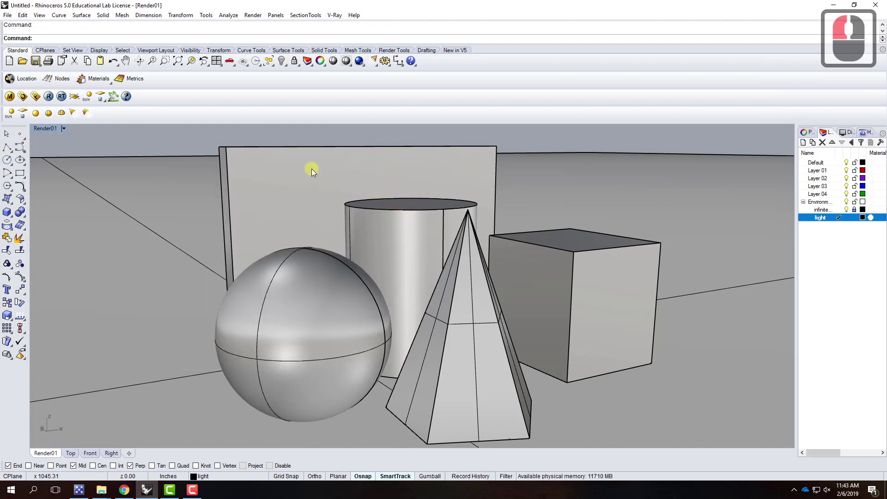
Orbit around the primitives, then restore the saved Render01 view
{"action": "scroll", "coordinate": [307, 165], "scroll_direction": "down", "scroll_amount": 2}
{"action": "right_click_drag", "start_coordinate": [310, 210], "coordinate": [173, 222]}
{"action": "scroll", "coordinate": [259, 293], "scroll_direction": "up", "scroll_amount": 5}
{"action": "scroll", "coordinate": [393, 274], "scroll_direction": "down", "scroll_amount": 4}
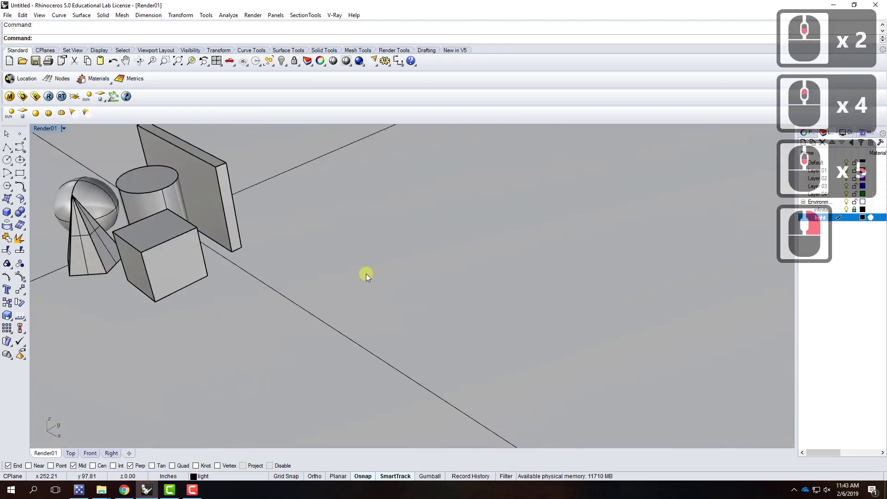
{"action": "scroll", "coordinate": [227, 250], "scroll_direction": "up", "scroll_amount": 4}
{"action": "right_click_drag", "start_coordinate": [241, 283], "coordinate": [287, 313]}
{"action": "scroll", "coordinate": [287, 313], "scroll_direction": "down", "scroll_amount": 5}
{"action": "scroll", "coordinate": [326, 204], "scroll_direction": "up", "scroll_amount": 4}
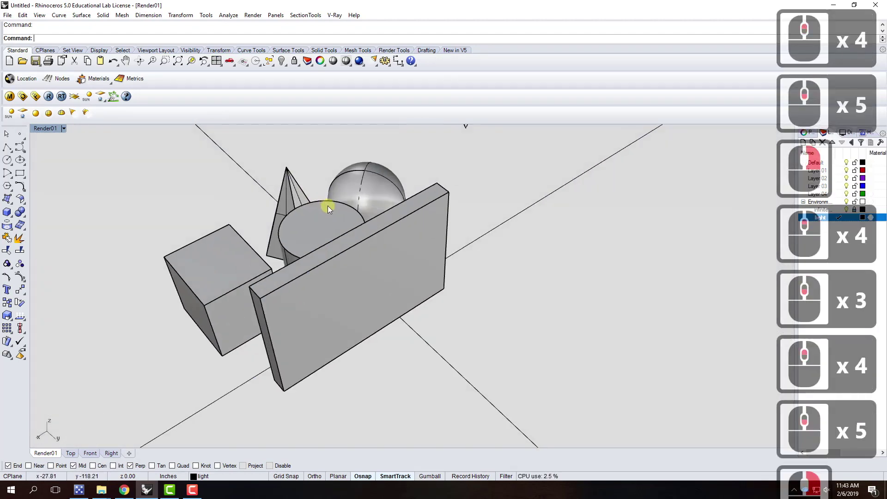
{"action": "left_click", "coordinate": [64, 128]}
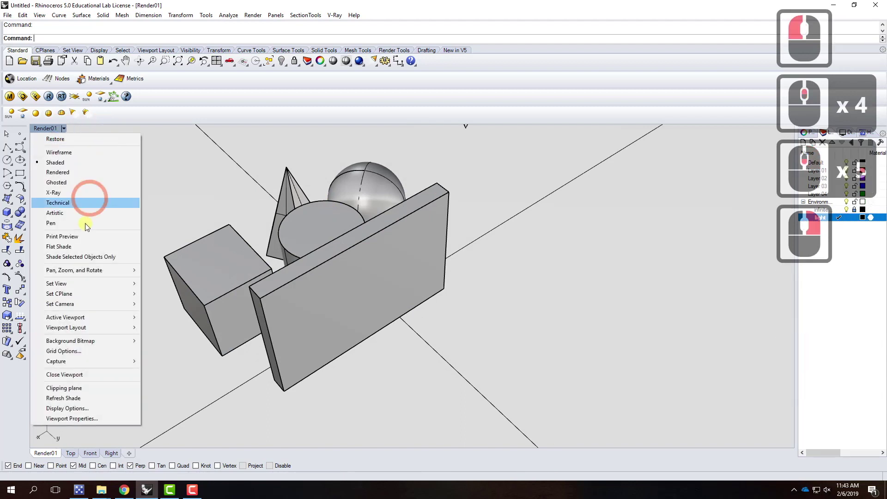
{"action": "mouse_move", "coordinate": [88, 287]}
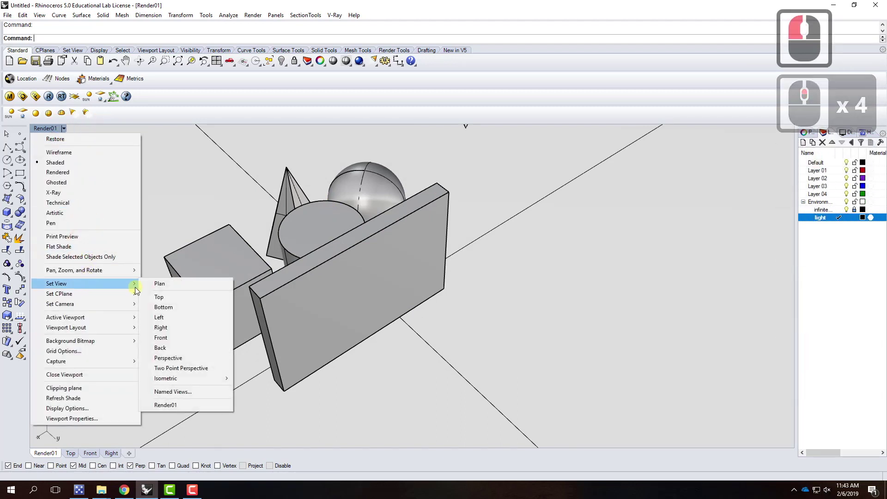
{"action": "left_click", "coordinate": [171, 406]}
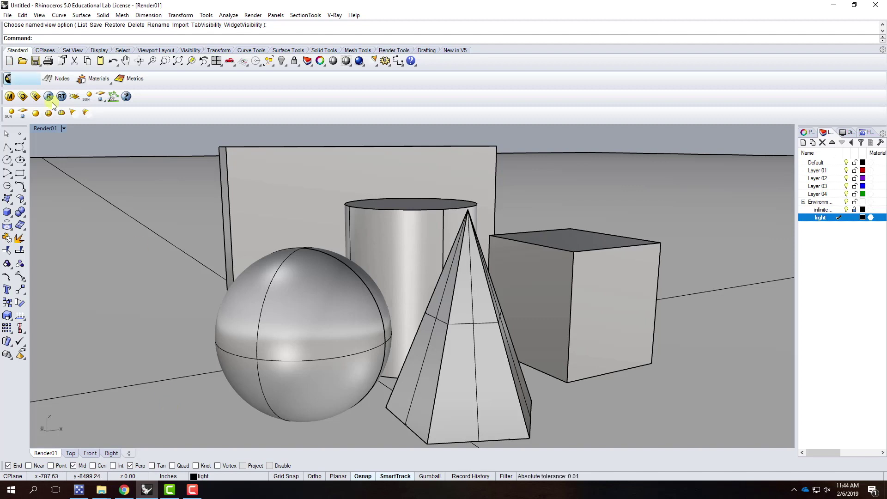
Re-save the current view as 'Render01', replacing the existing named view
{"action": "left_click", "coordinate": [65, 129]}
{"action": "mouse_move", "coordinate": [71, 289]}
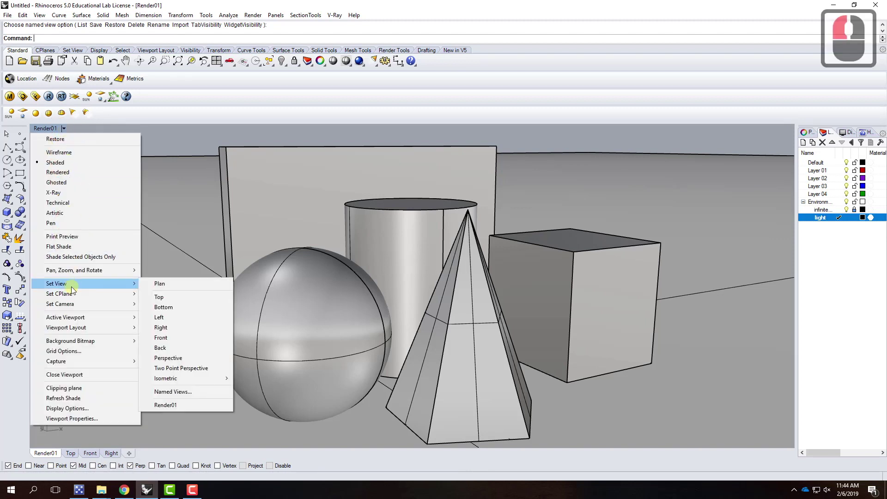
{"action": "left_click", "coordinate": [184, 395]}
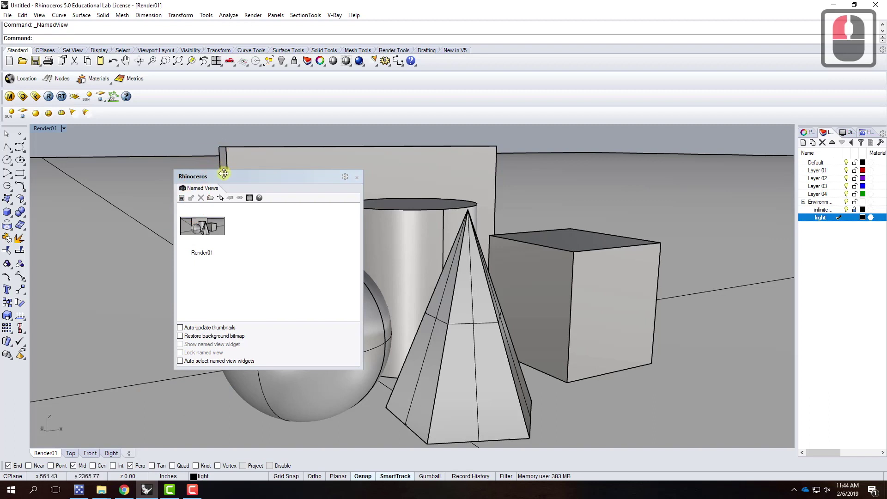
{"action": "left_click", "coordinate": [181, 198]}
{"action": "double_click", "coordinate": [414, 240]}
{"action": "left_click", "coordinate": [451, 259]}
{"action": "left_click", "coordinate": [427, 257]}
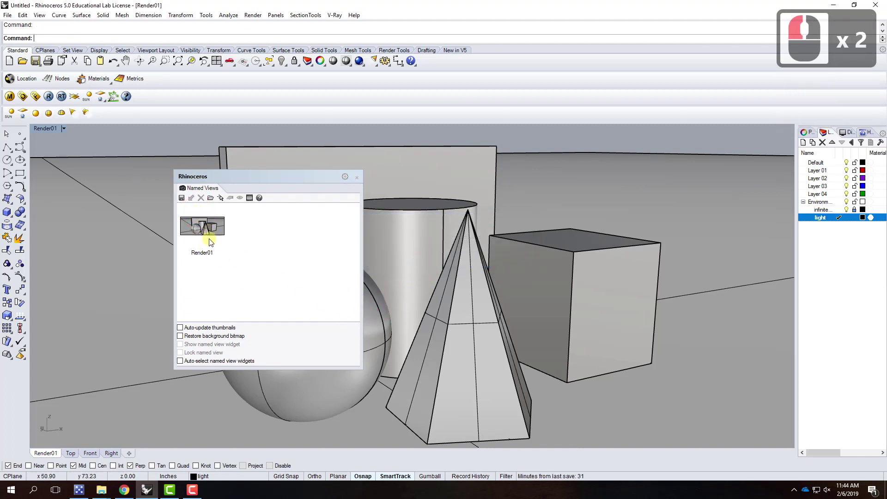
{"action": "left_click", "coordinate": [356, 177]}
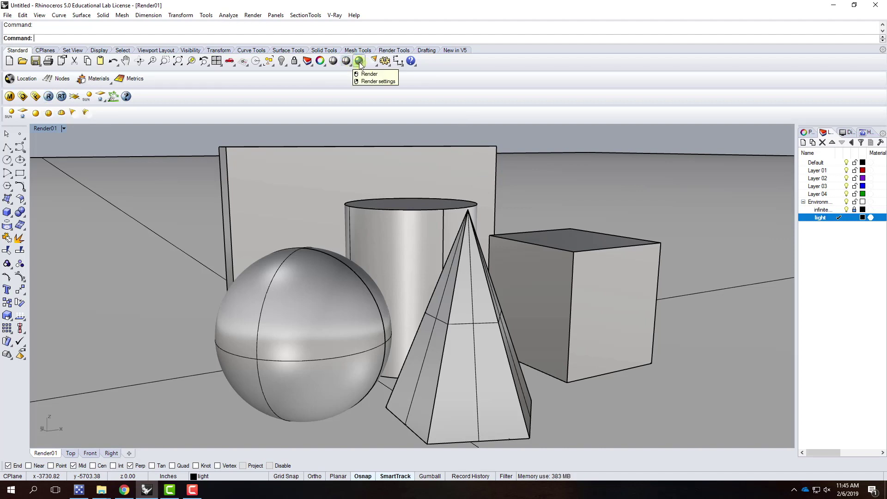
{"action": "left_click", "coordinate": [49, 96]}
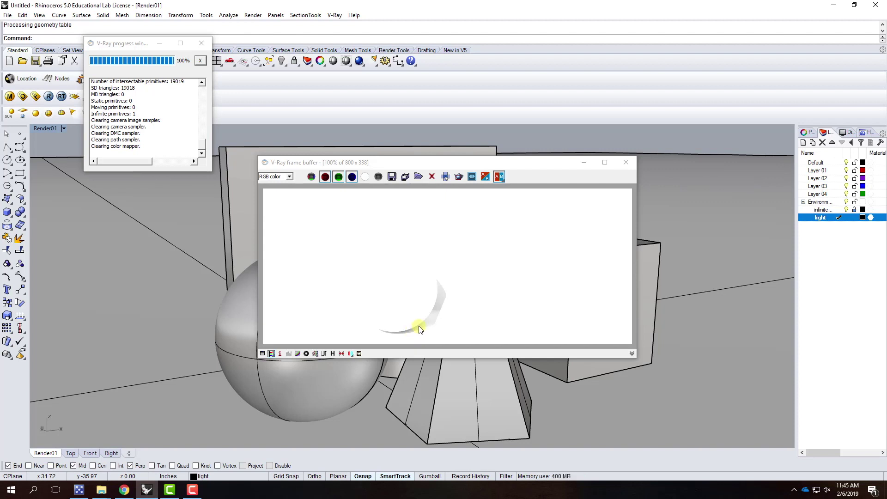
{"action": "left_click", "coordinate": [622, 171]}
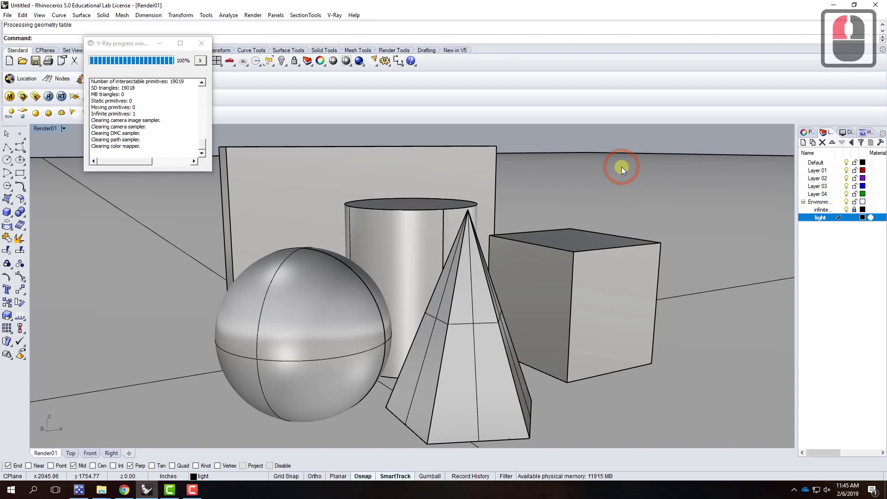
{"action": "left_click", "coordinate": [202, 43]}
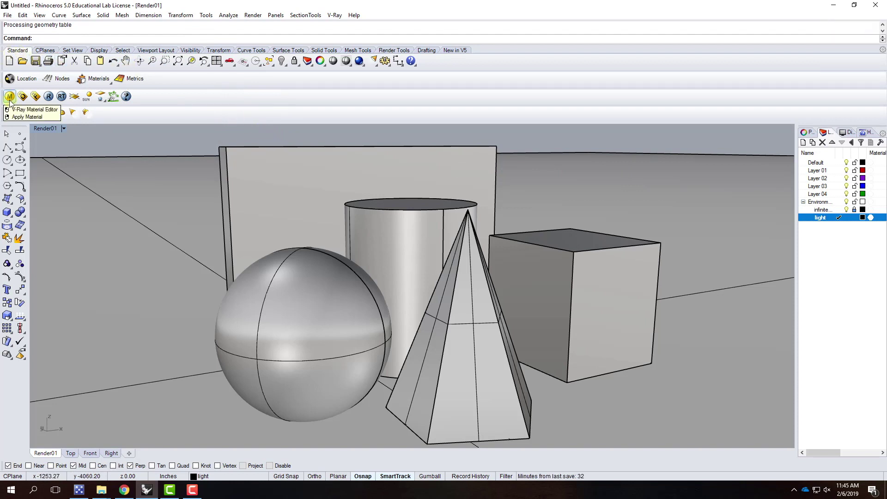
Open the V-Ray Material Editor from the V-Ray menu, move it lower, and select Scene Materials
{"action": "left_click", "coordinate": [337, 15]}
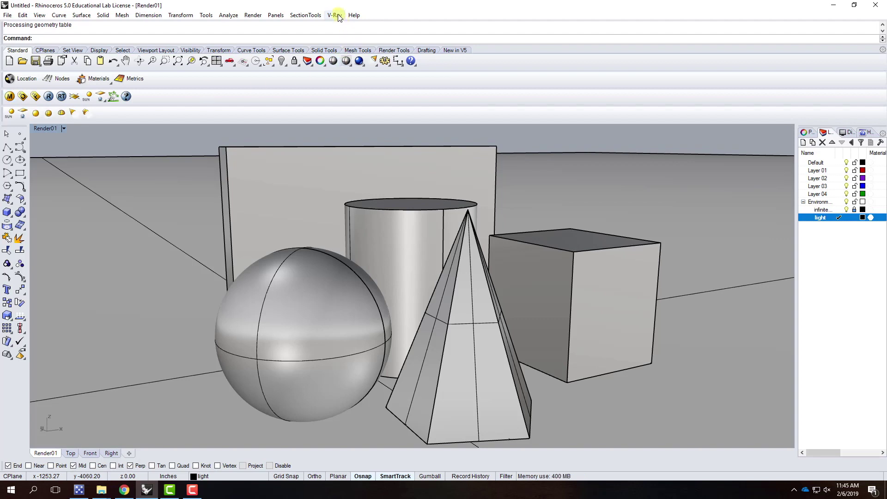
{"action": "left_click", "coordinate": [338, 16]}
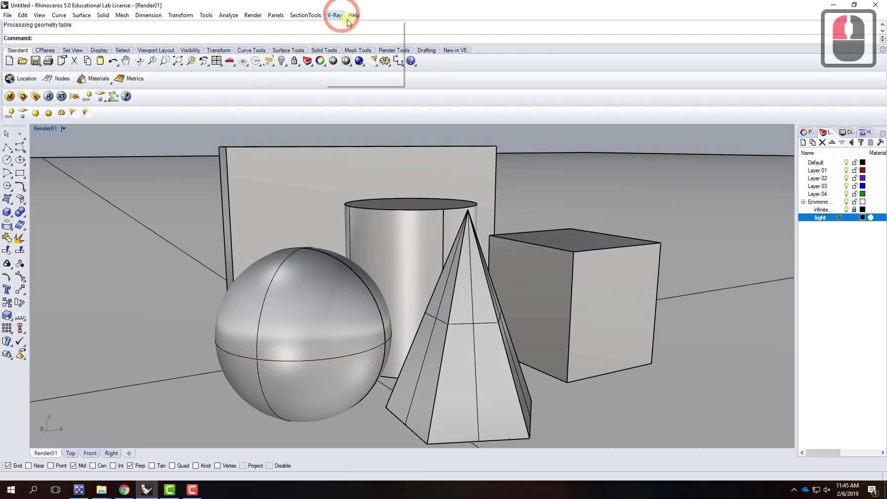
{"action": "left_click", "coordinate": [358, 36]}
{"action": "left_click", "coordinate": [60, 9]}
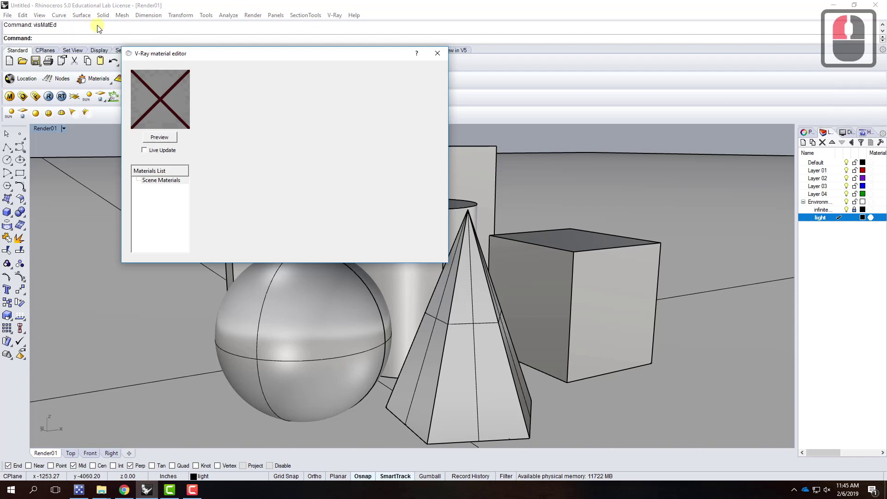
{"action": "left_click_drag", "start_coordinate": [176, 54], "coordinate": [213, 89]}
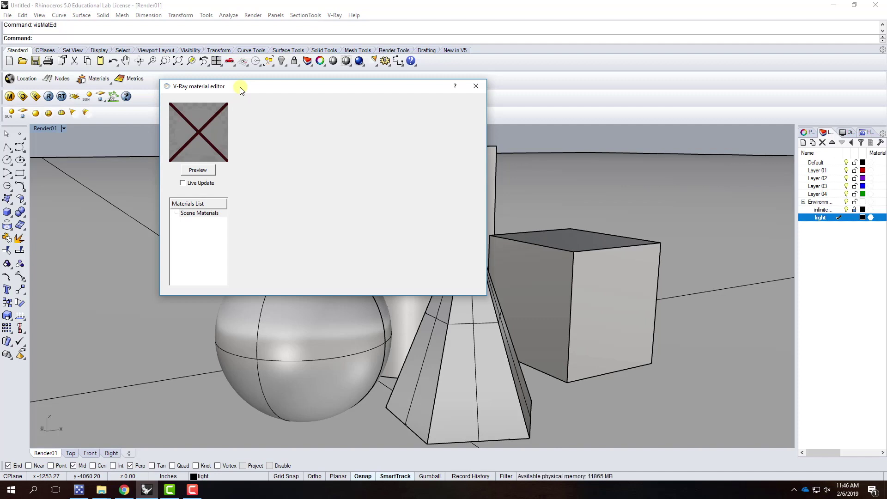
{"action": "left_click", "coordinate": [199, 213]}
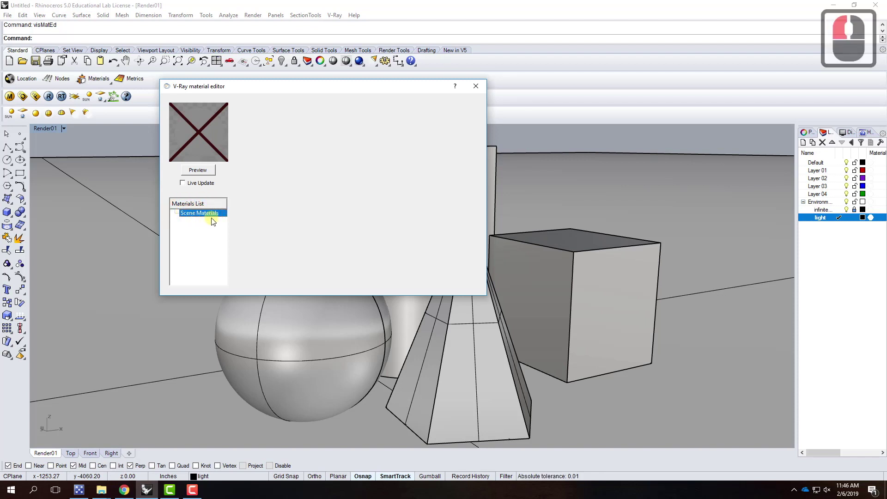
Add a Standard V-Ray material (DefaultMaterial) under Scene Materials
{"action": "right_click", "coordinate": [204, 214]}
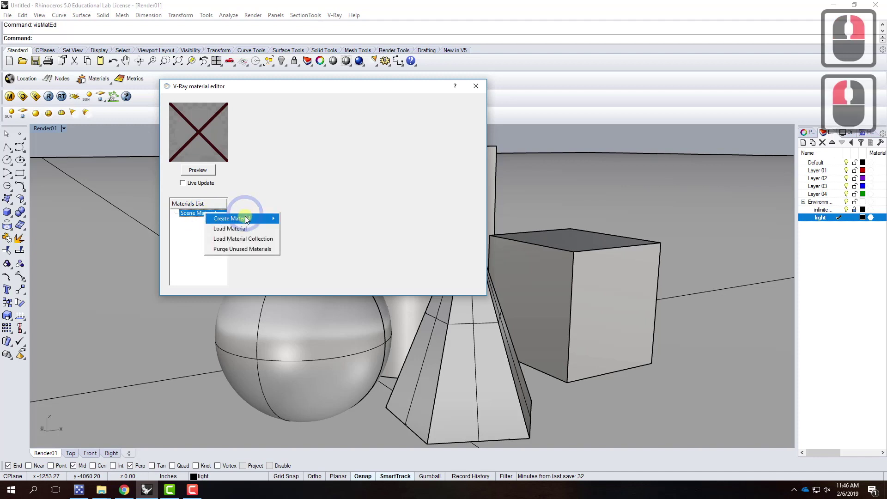
{"action": "mouse_move", "coordinate": [239, 220]}
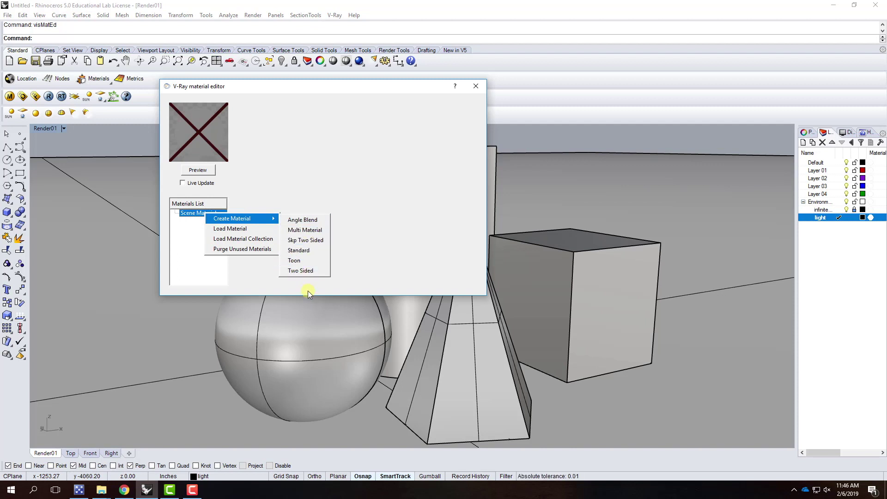
{"action": "left_click", "coordinate": [305, 251]}
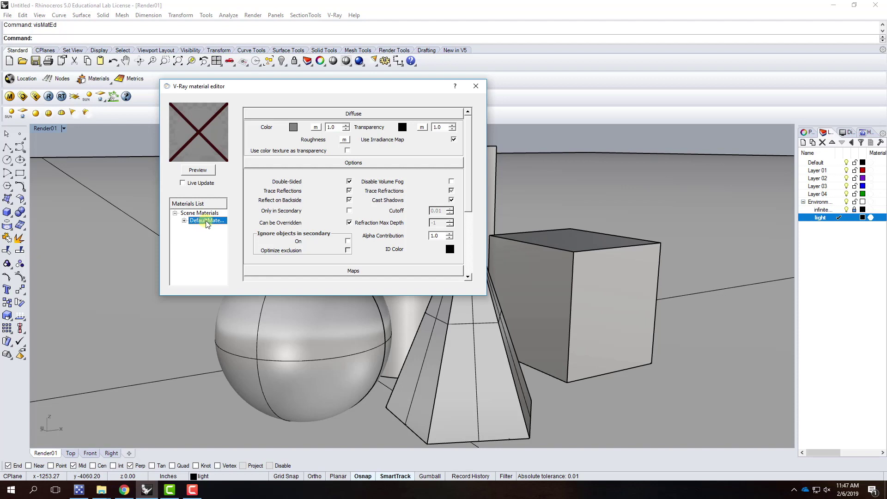
Rename DefaultMaterial to 'Red' and render its preview
{"action": "right_click", "coordinate": [209, 222]}
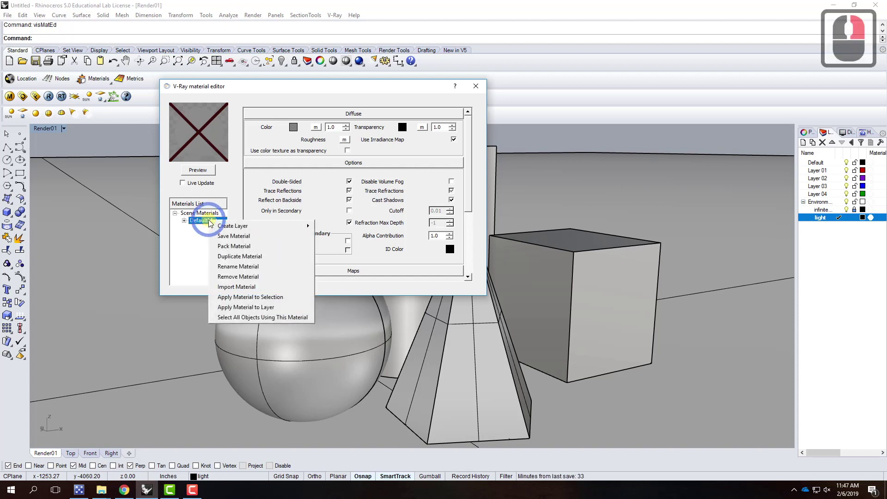
{"action": "left_click", "coordinate": [230, 270]}
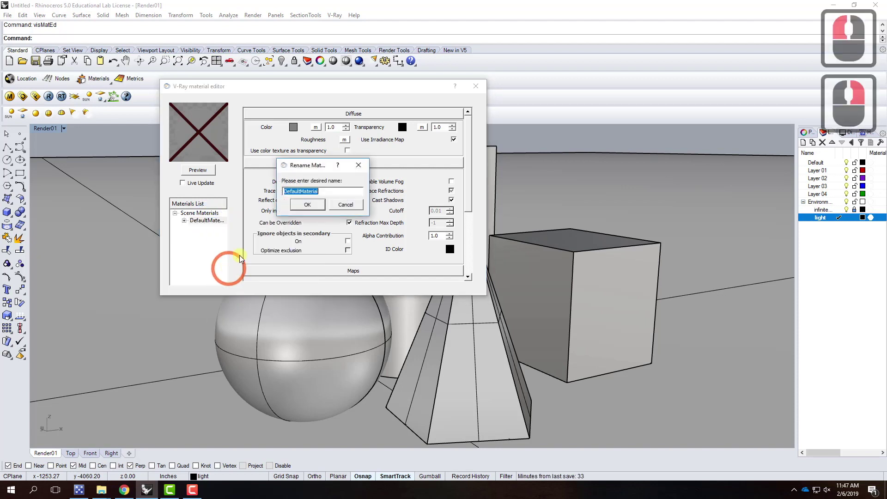
{"action": "type", "text": "Red"}
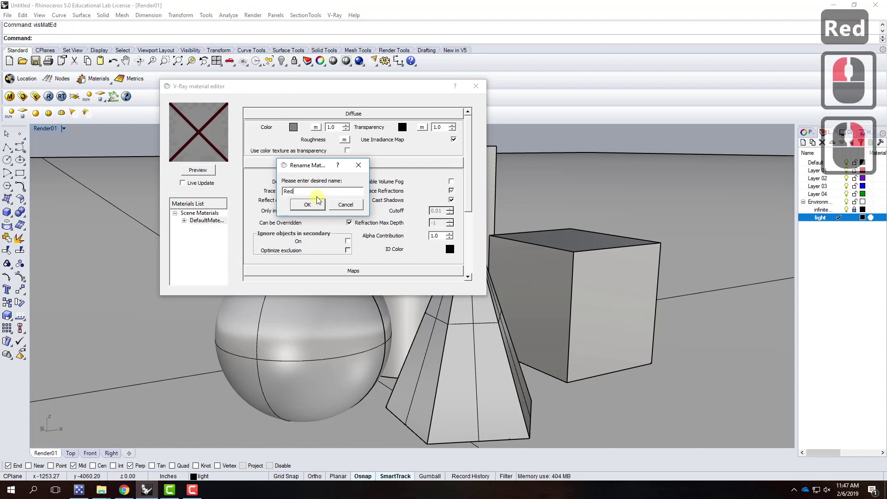
{"action": "key", "text": "Return"}
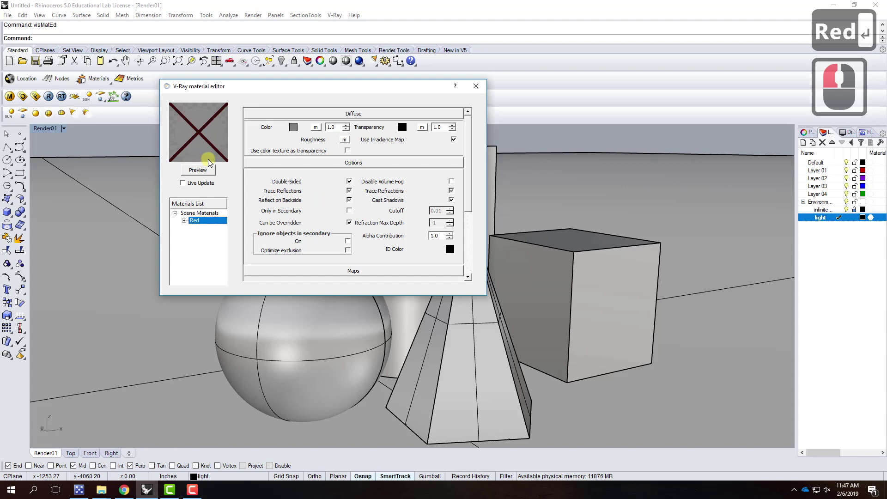
{"action": "left_click", "coordinate": [199, 170]}
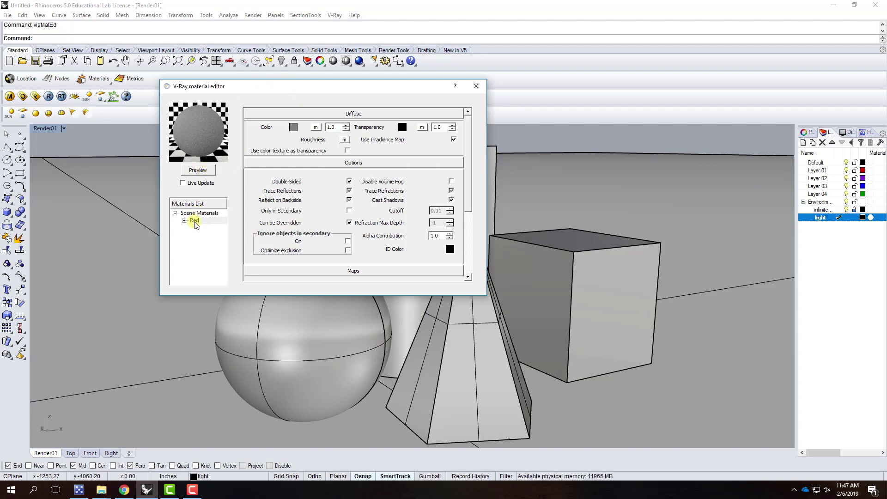
Collapse and re-expand the Diffuse, Options and Maps rollouts of the Red material
{"action": "left_click", "coordinate": [268, 114]}
{"action": "left_click", "coordinate": [284, 124]}
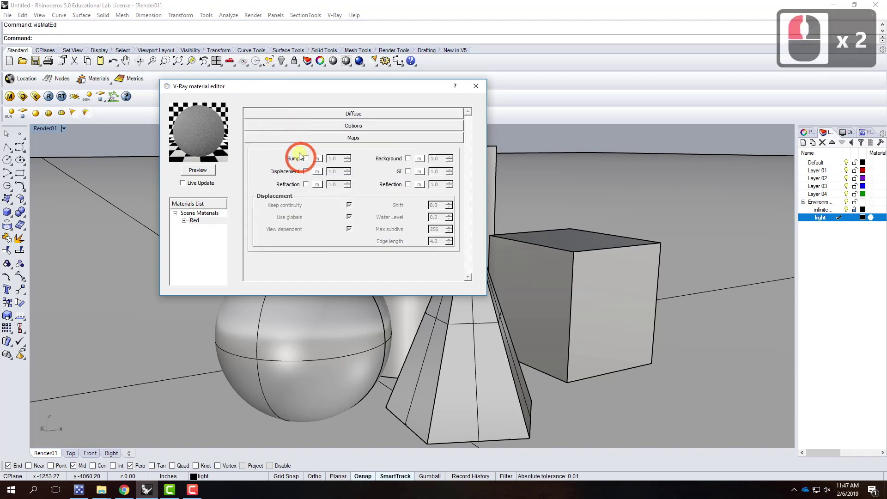
{"action": "left_click", "coordinate": [295, 137]}
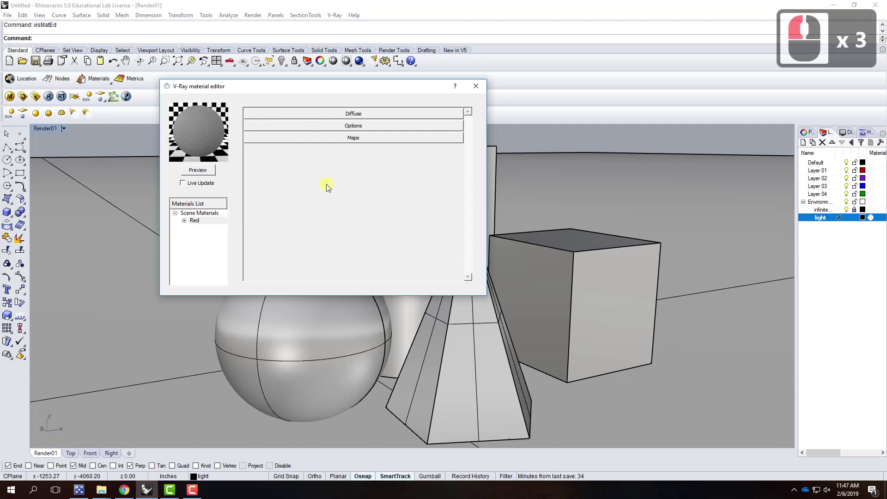
{"action": "left_click", "coordinate": [325, 115]}
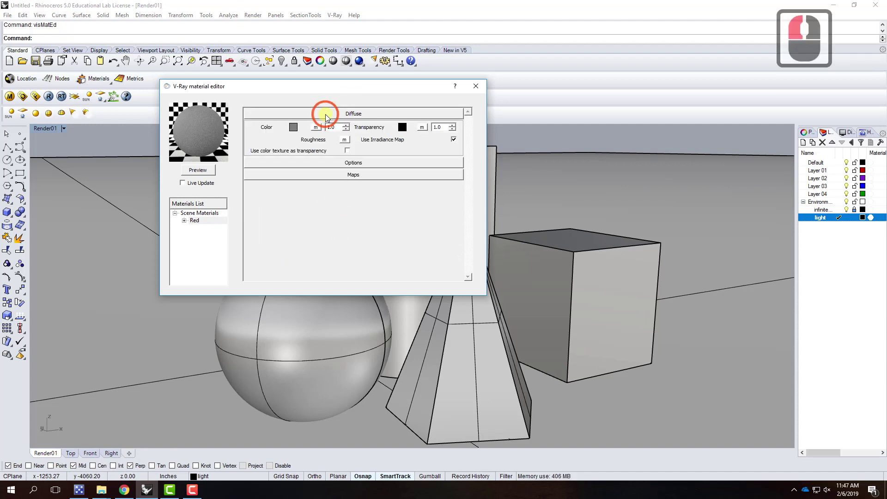
{"action": "left_click", "coordinate": [322, 165]}
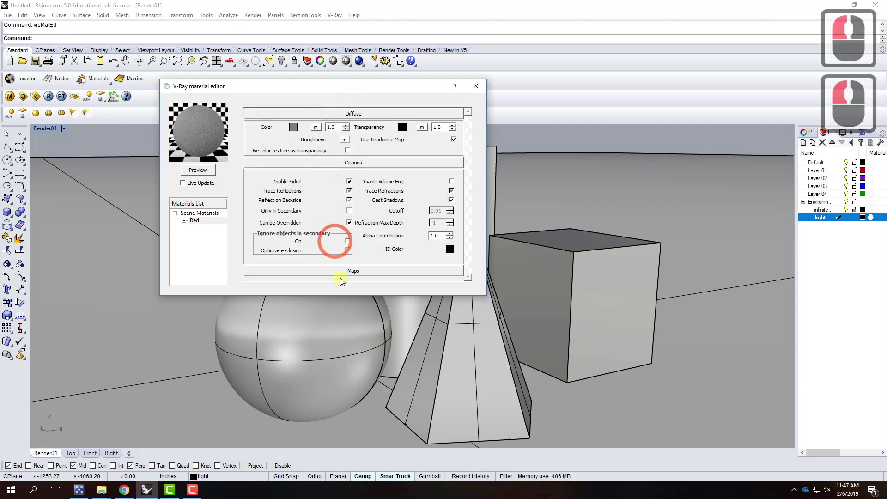
{"action": "left_click", "coordinate": [342, 274]}
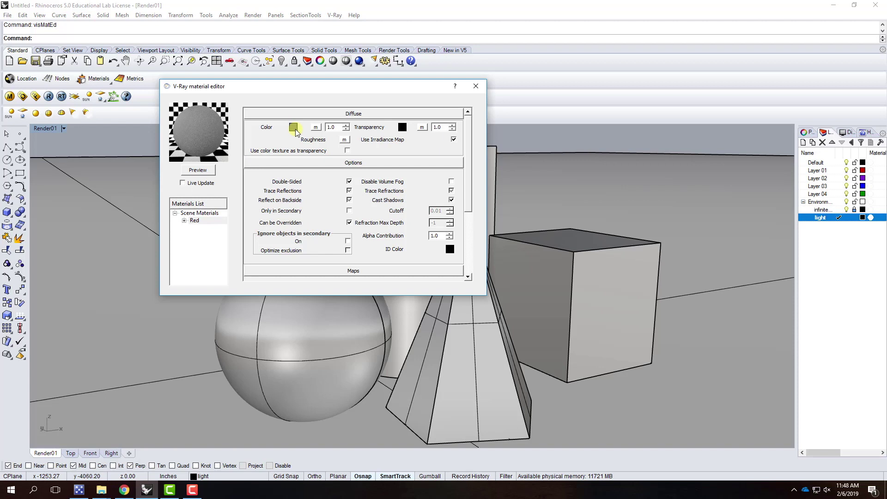
Set the Red material's diffuse colour to red and refresh the preview
{"action": "left_click", "coordinate": [294, 128]}
{"action": "left_click", "coordinate": [308, 205]}
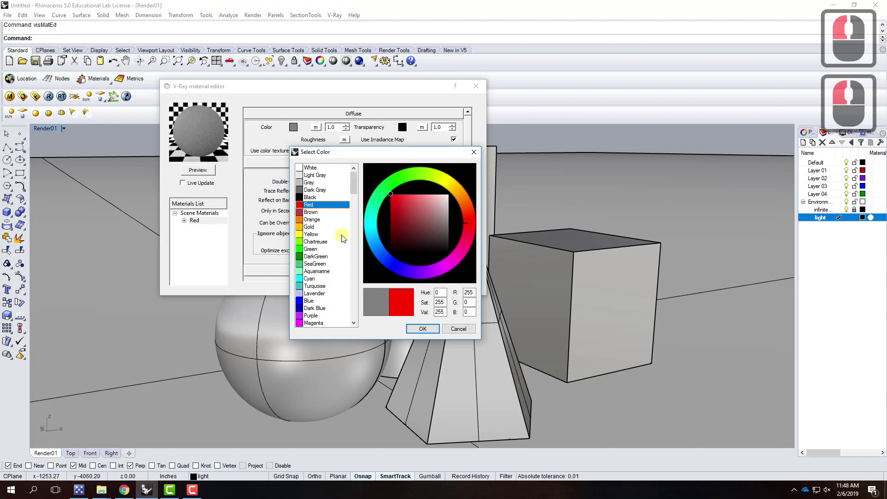
{"action": "mouse_move", "coordinate": [355, 186]}
{"action": "left_mouse_down"}
{"action": "mouse_move", "coordinate": [356, 297]}
{"action": "mouse_move", "coordinate": [354, 178]}
{"action": "left_mouse_up"}
{"action": "left_click", "coordinate": [304, 204]}
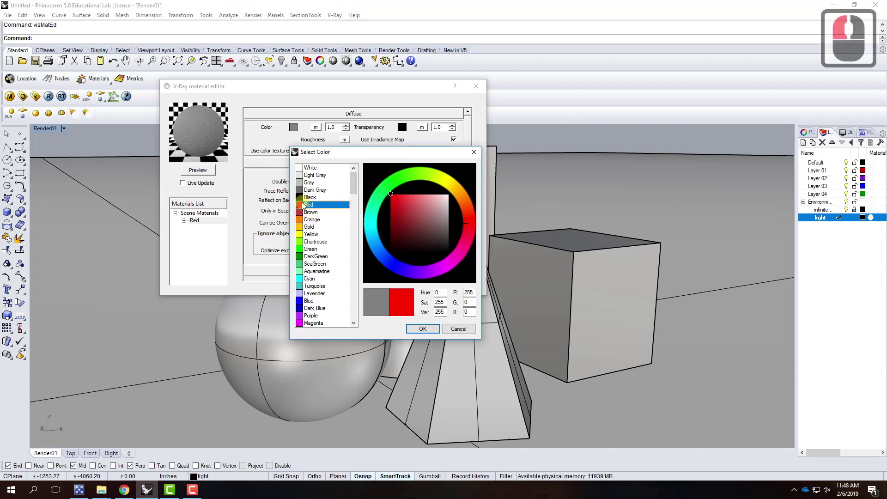
{"action": "left_click", "coordinate": [422, 328]}
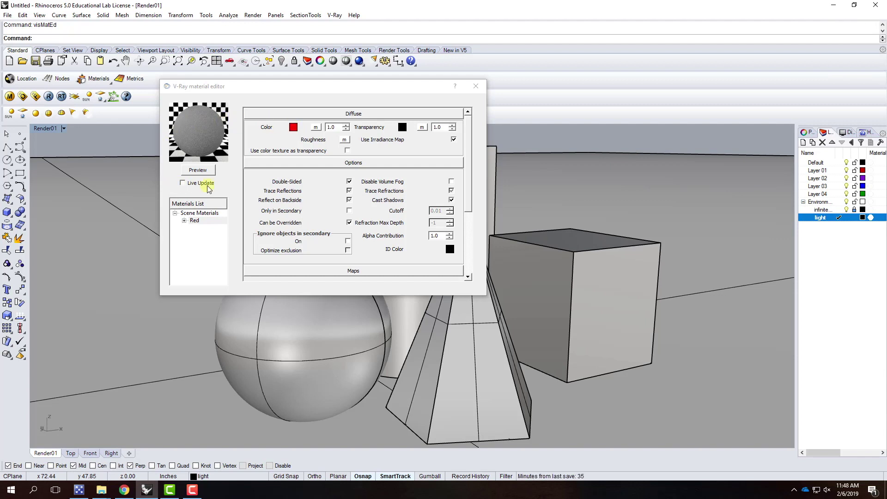
{"action": "left_click", "coordinate": [199, 170]}
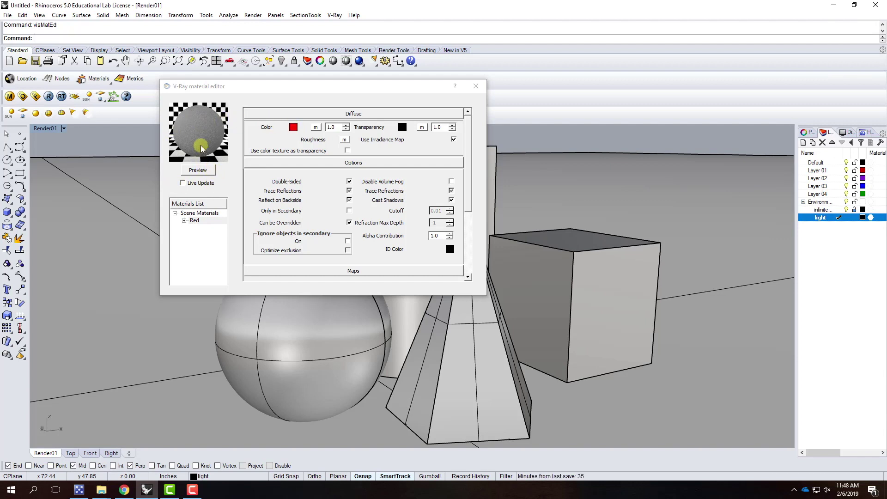
{"action": "left_click", "coordinate": [199, 170]}
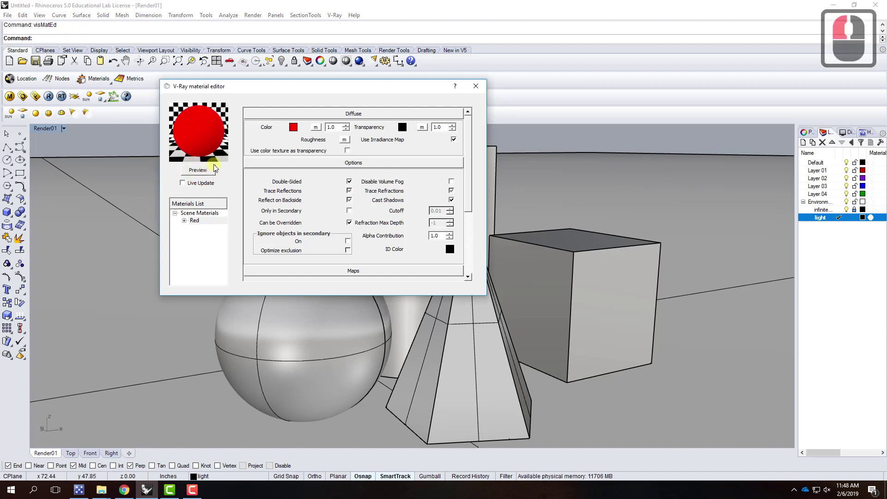
Move the material editor aside, select the sphere, and bring up the Red material's actions
{"action": "left_click_drag", "start_coordinate": [242, 90], "coordinate": [434, 56]}
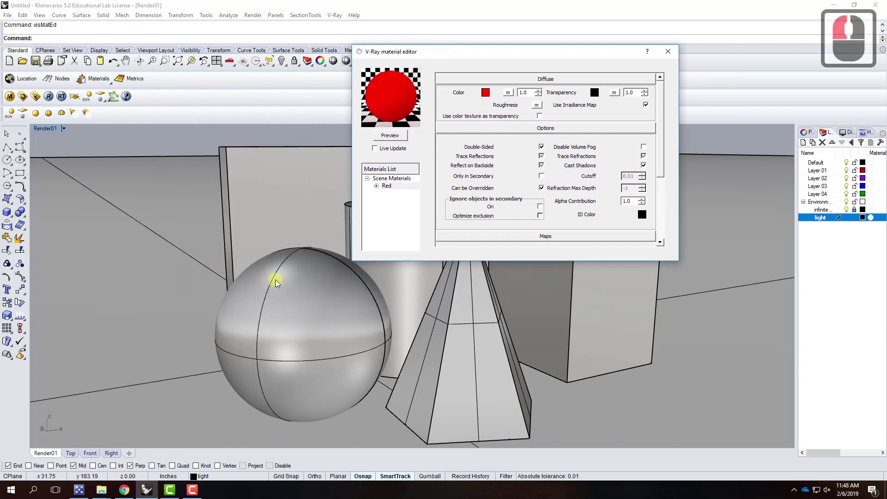
{"action": "left_click", "coordinate": [295, 270]}
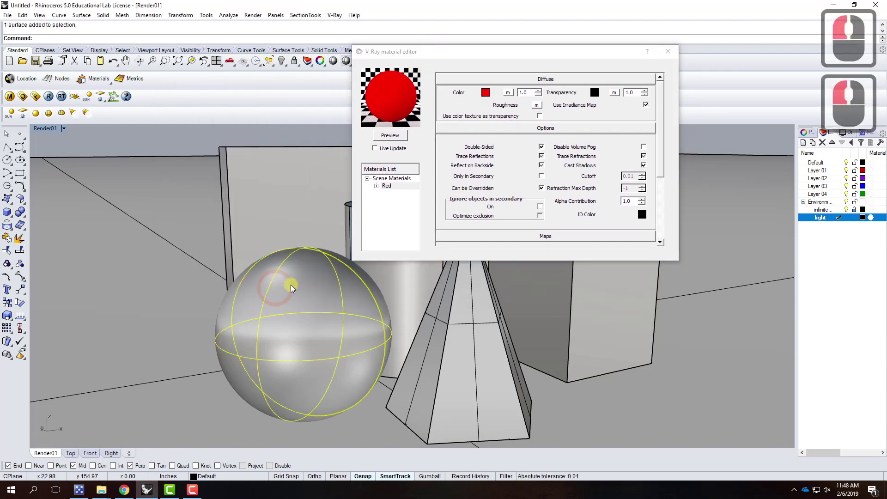
{"action": "right_click", "coordinate": [387, 186]}
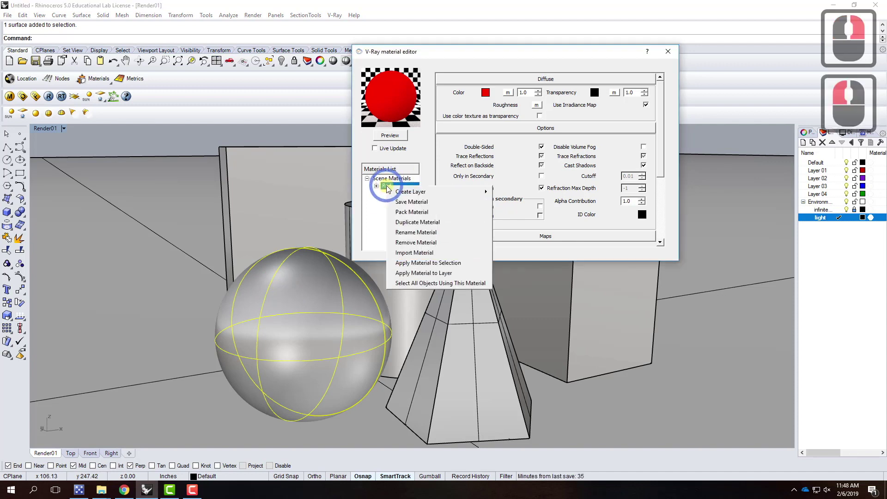
Apply the Red material to the selected sphere
{"action": "left_click", "coordinate": [413, 263]}
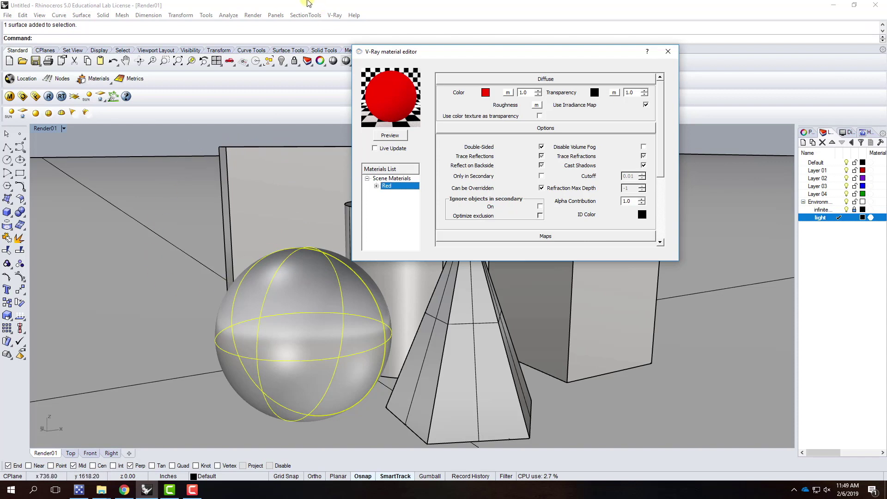
{"action": "left_click", "coordinate": [345, 244]}
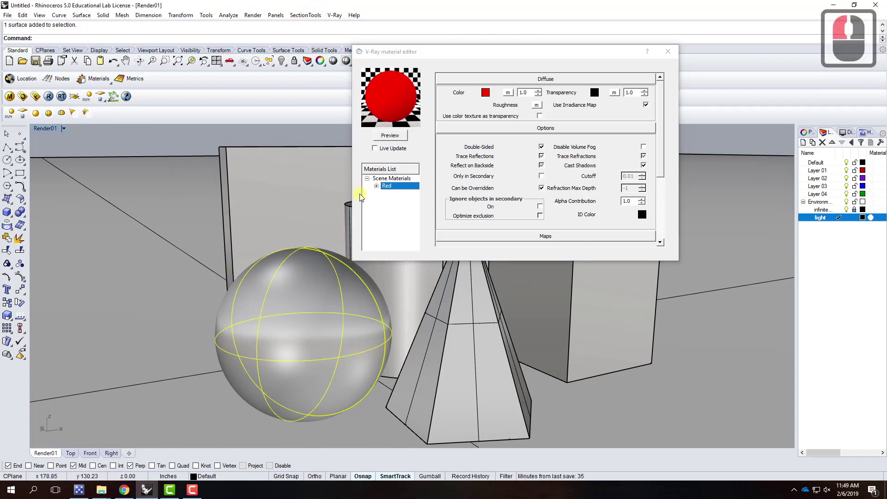
{"action": "left_click", "coordinate": [87, 114]}
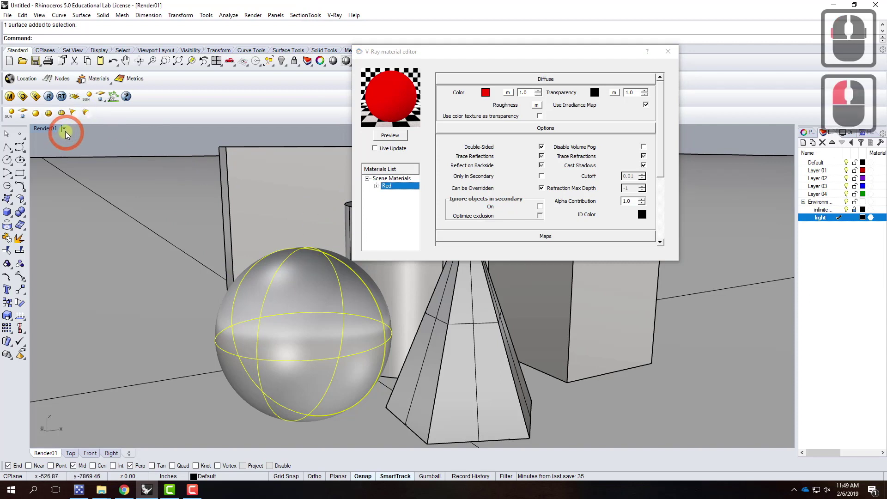
Check the red sphere in Rendered display, then return the viewport to Shaded
{"action": "left_click", "coordinate": [64, 129]}
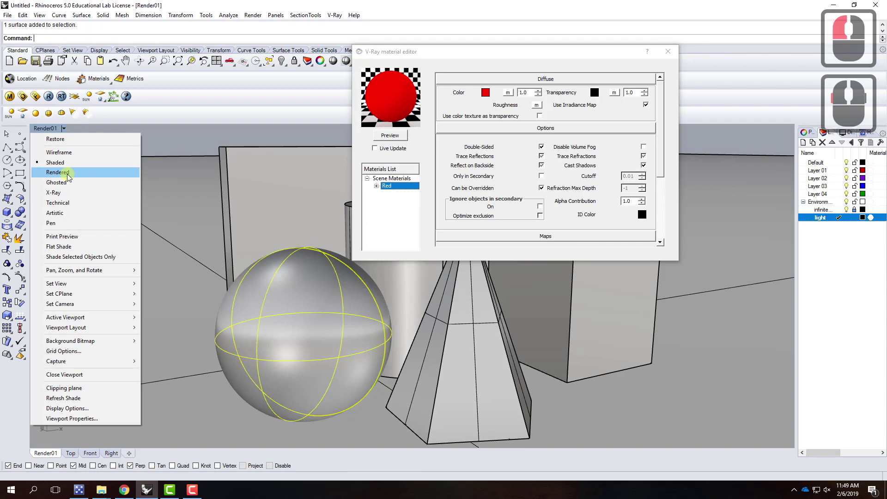
{"action": "left_click", "coordinate": [68, 174]}
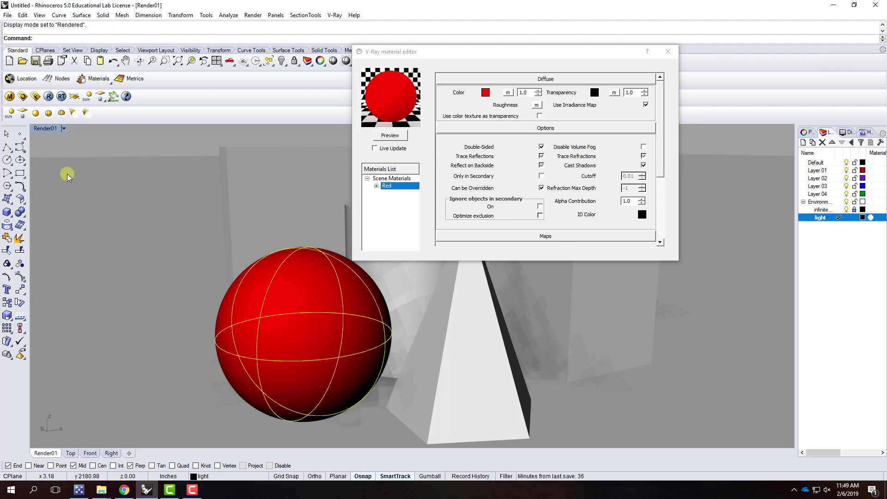
{"action": "left_click", "coordinate": [64, 128]}
{"action": "left_click", "coordinate": [60, 165]}
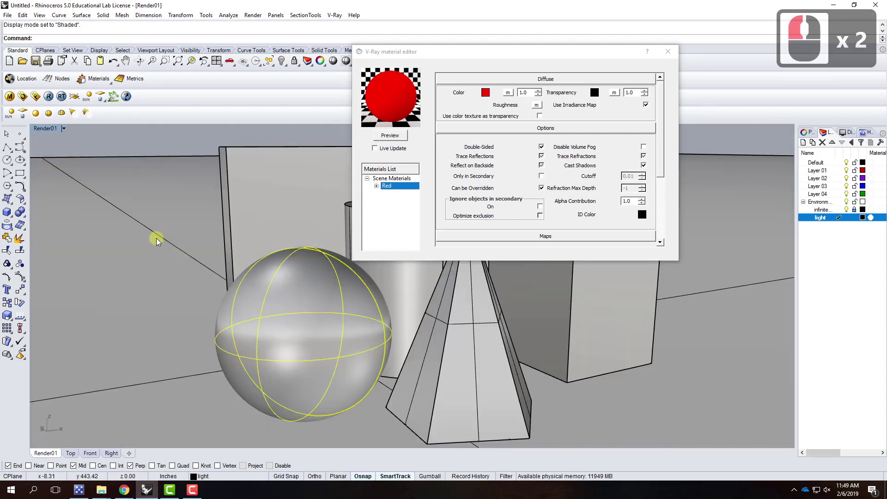
Zoom out in Render01 and switch the viewport to Rendered display
{"action": "scroll", "coordinate": [203, 226], "scroll_direction": "down", "scroll_amount": 4}
{"action": "scroll", "coordinate": [94, 268], "scroll_direction": "up", "scroll_amount": 2}
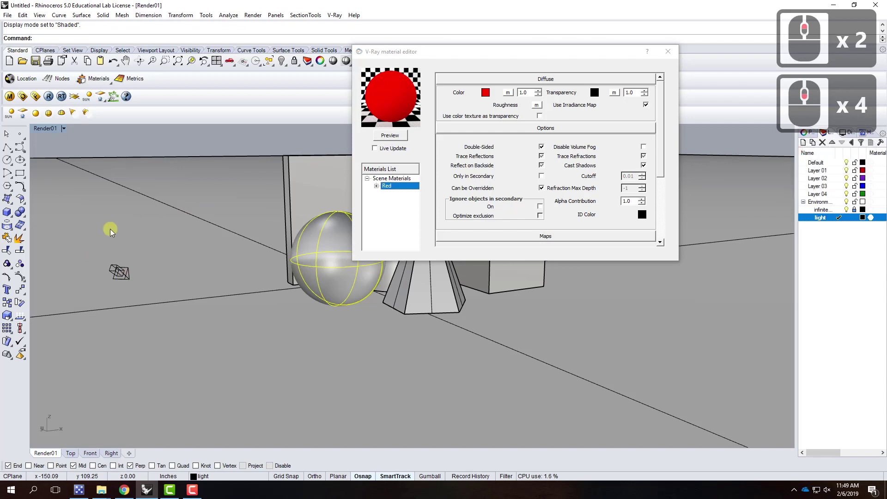
{"action": "left_click_drag", "start_coordinate": [59, 129], "coordinate": [66, 178]}
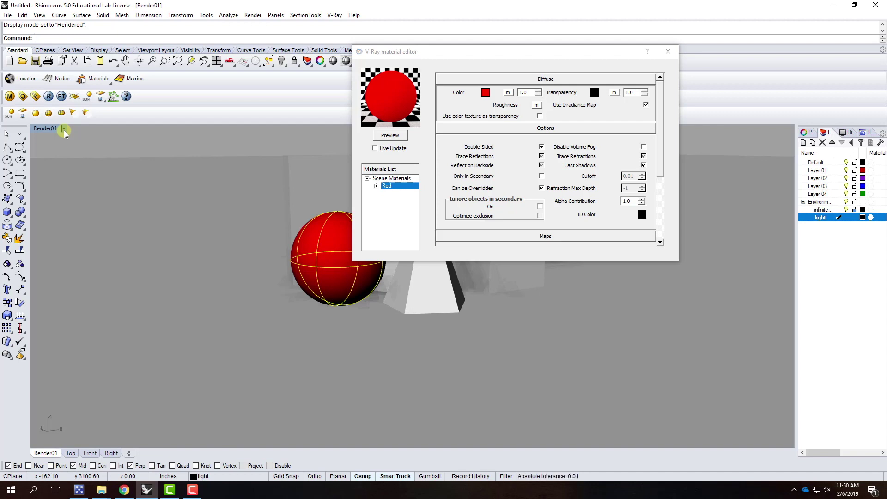
Restore the Render01 view, render it with V-Ray, and close the frame buffer
{"action": "left_click", "coordinate": [64, 129]}
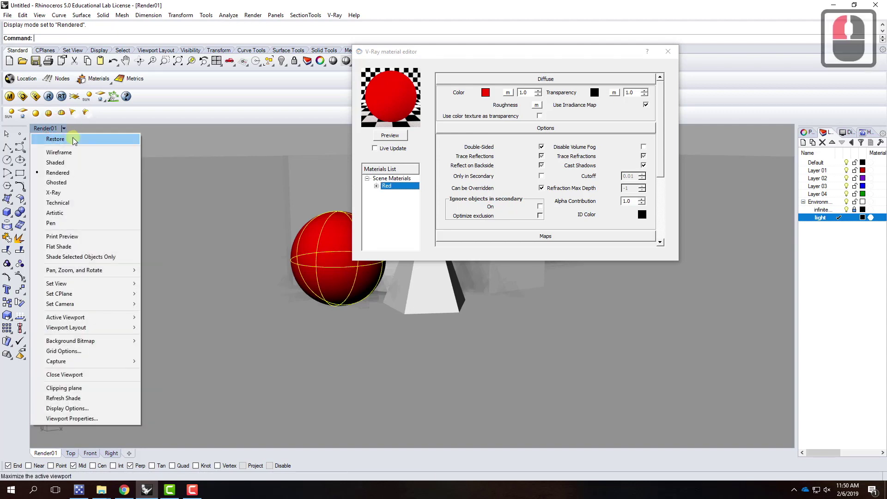
{"action": "mouse_move", "coordinate": [112, 284]}
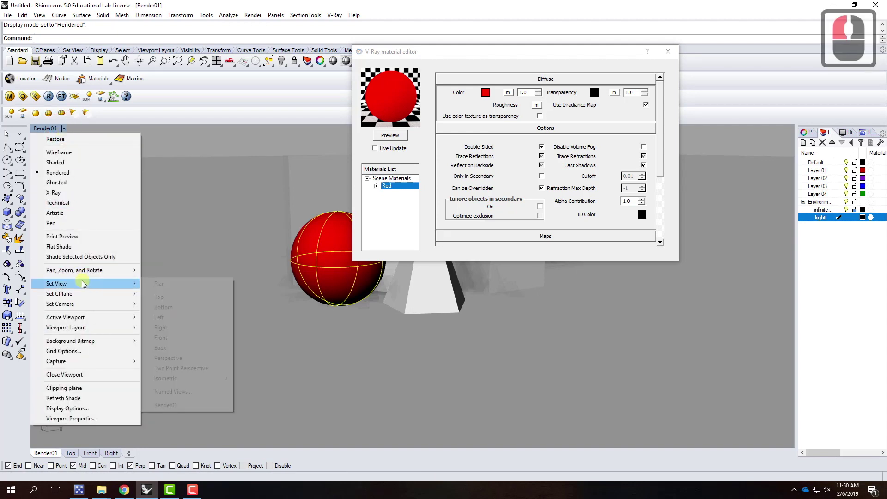
{"action": "left_click", "coordinate": [182, 405]}
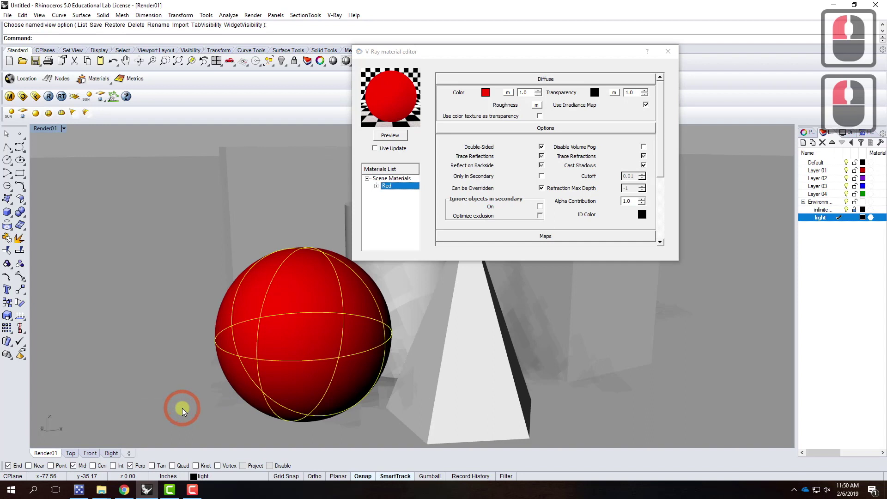
{"action": "left_click", "coordinate": [49, 97]}
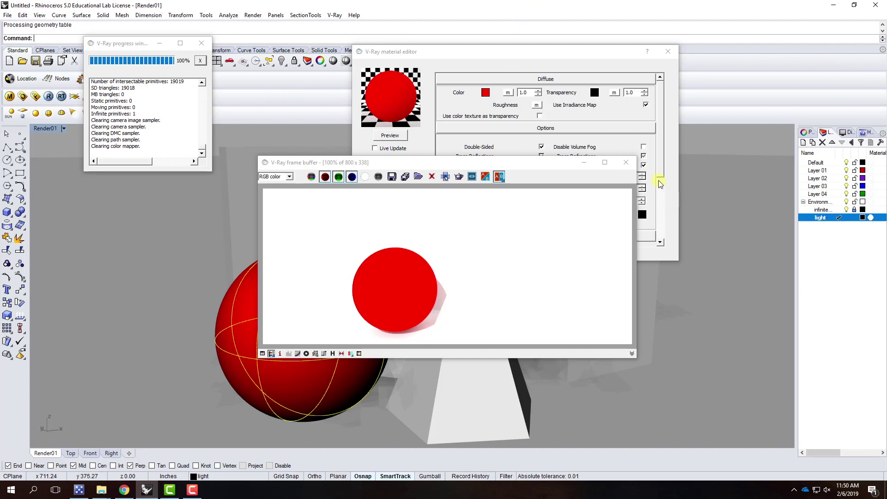
{"action": "left_click", "coordinate": [626, 162]}
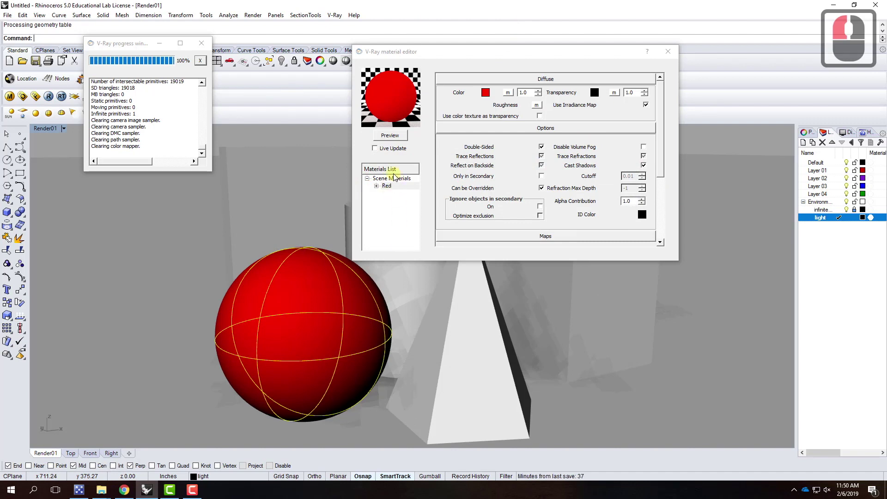
Create a new Standard V-Ray material and name it 'Blue'
{"action": "left_click", "coordinate": [386, 179]}
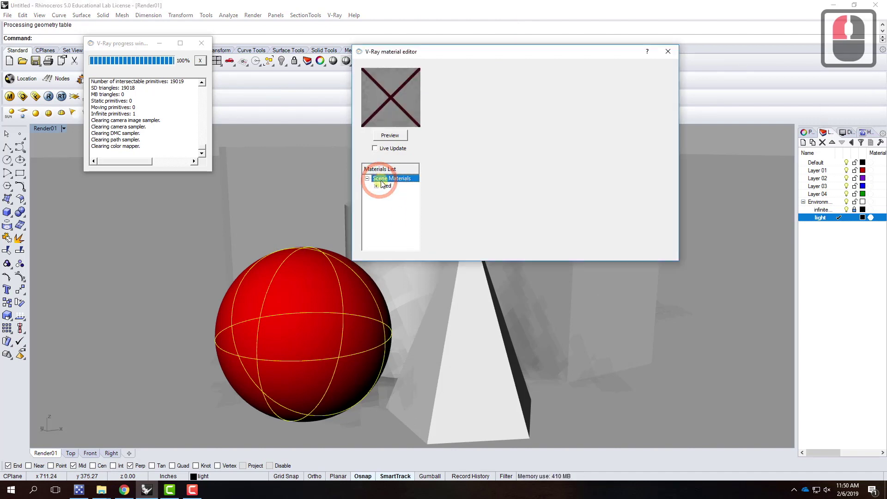
{"action": "right_click", "coordinate": [386, 181]}
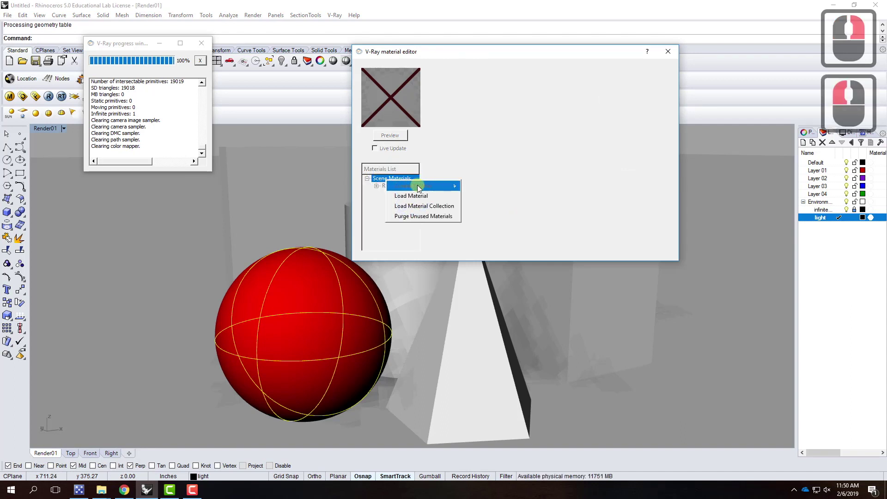
{"action": "left_click", "coordinate": [448, 185]}
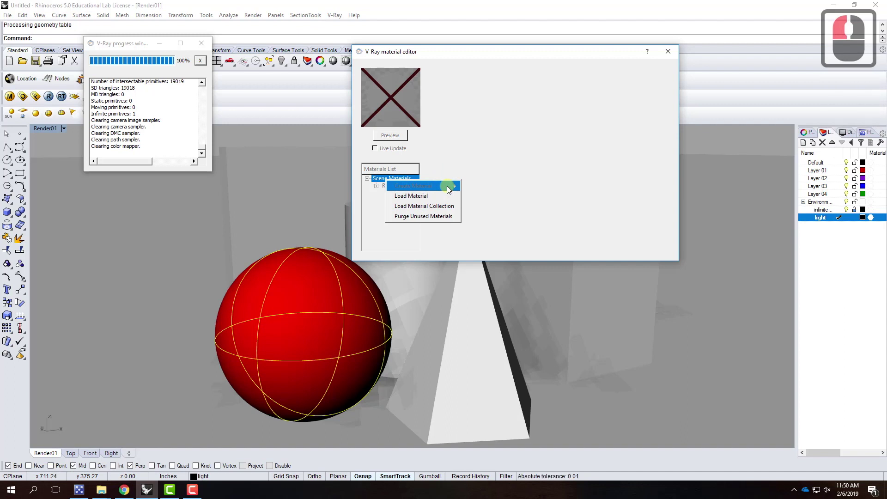
{"action": "left_click", "coordinate": [420, 187]}
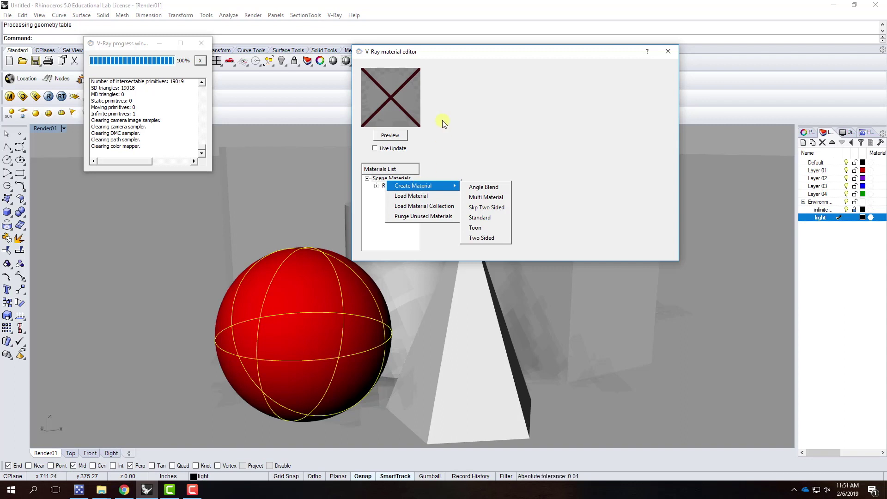
{"action": "left_click", "coordinate": [485, 217]}
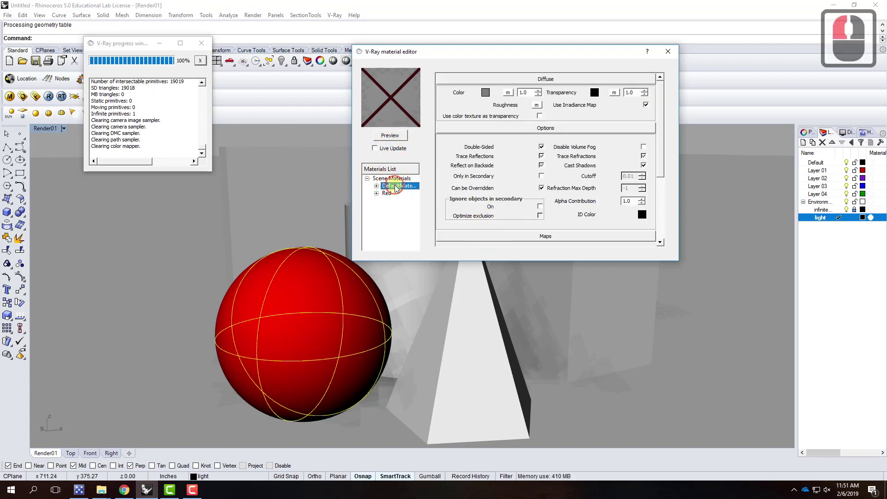
{"action": "double_click", "coordinate": [396, 187]}
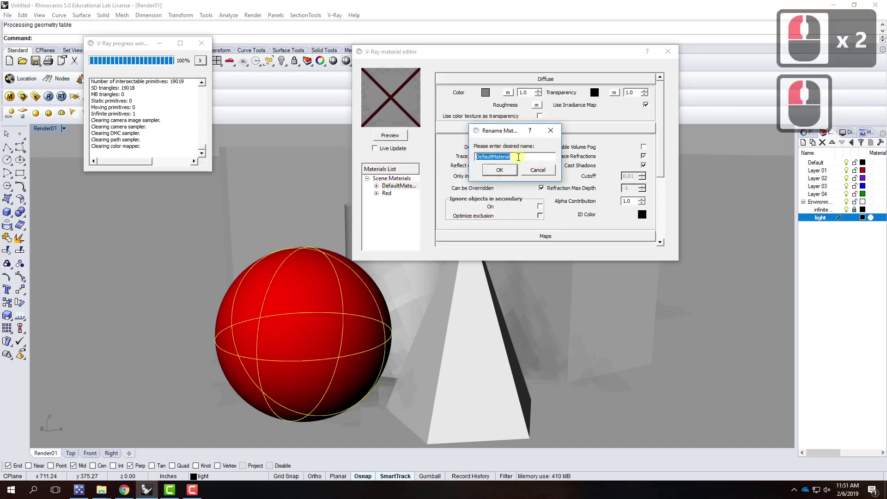
{"action": "type", "text": "Blue"}
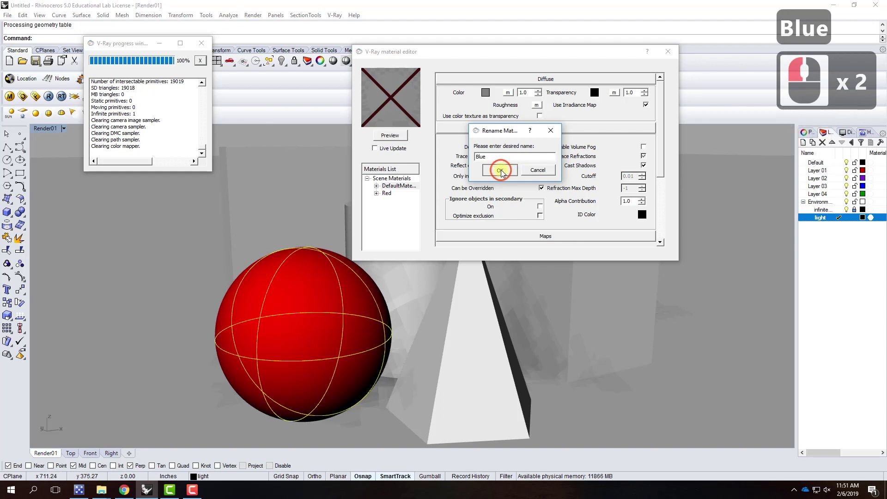
{"action": "left_click", "coordinate": [501, 171]}
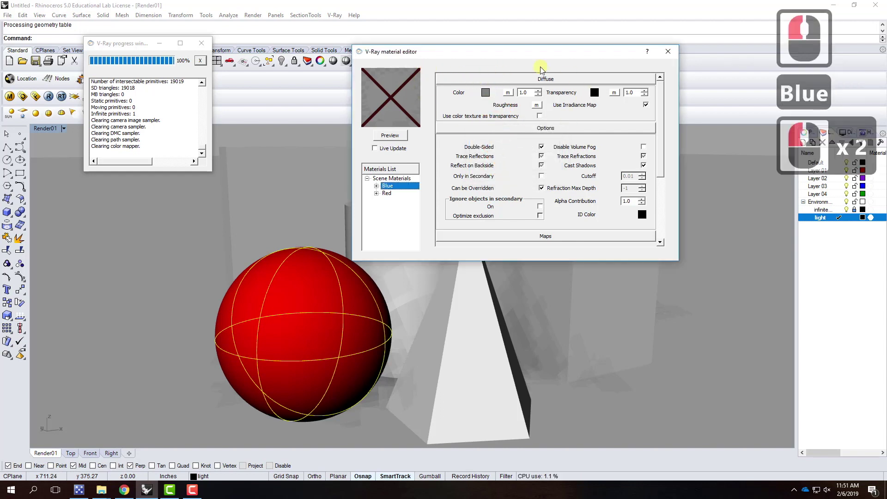
Give the Blue material a blue diffuse colour and preview it
{"action": "left_click", "coordinate": [485, 93]}
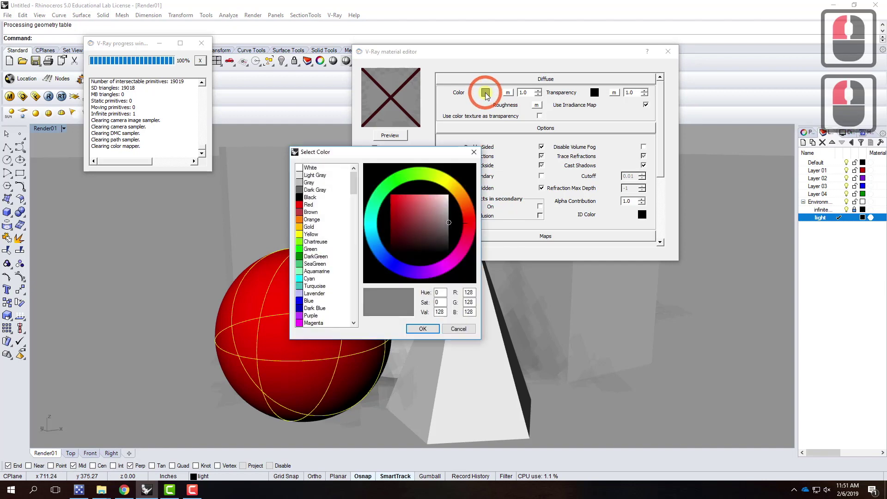
{"action": "left_click", "coordinate": [309, 301]}
{"action": "left_click_drag", "start_coordinate": [404, 209], "coordinate": [410, 207]}
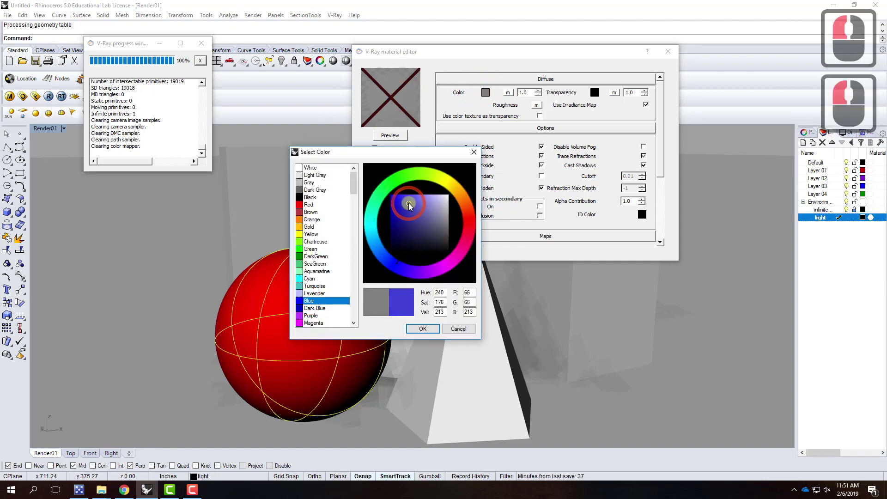
{"action": "left_click", "coordinate": [422, 328]}
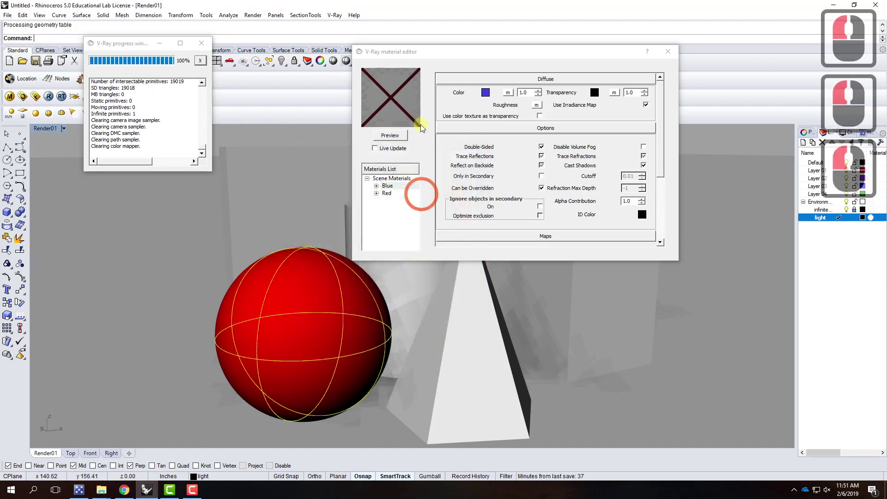
{"action": "left_click", "coordinate": [390, 135]}
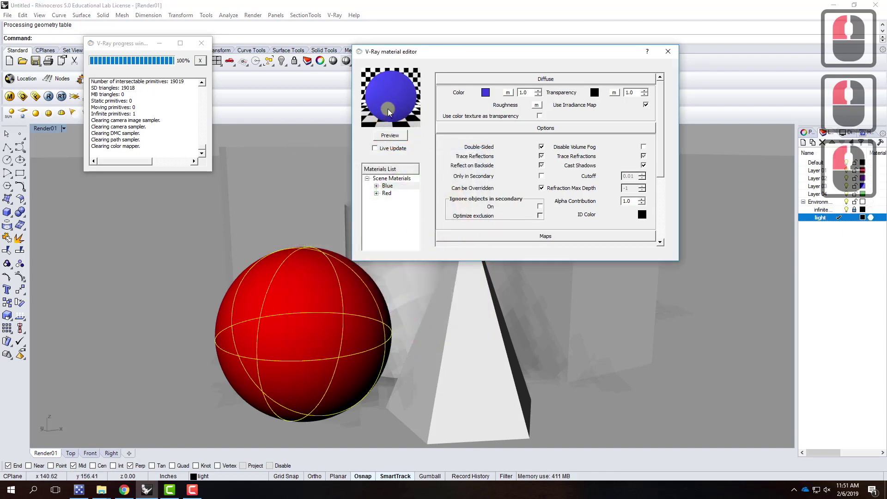
Apply the Blue material to the pyramid
{"action": "left_click", "coordinate": [465, 335]}
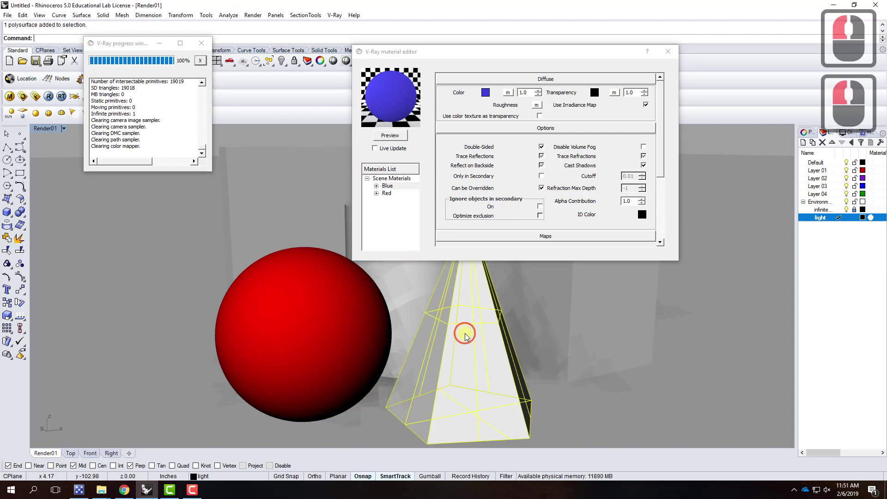
{"action": "right_click", "coordinate": [392, 188]}
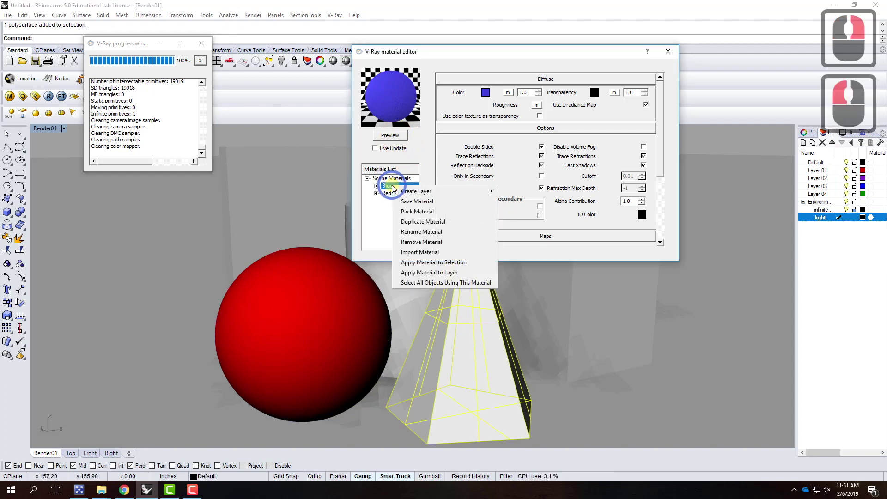
{"action": "left_click", "coordinate": [435, 261]}
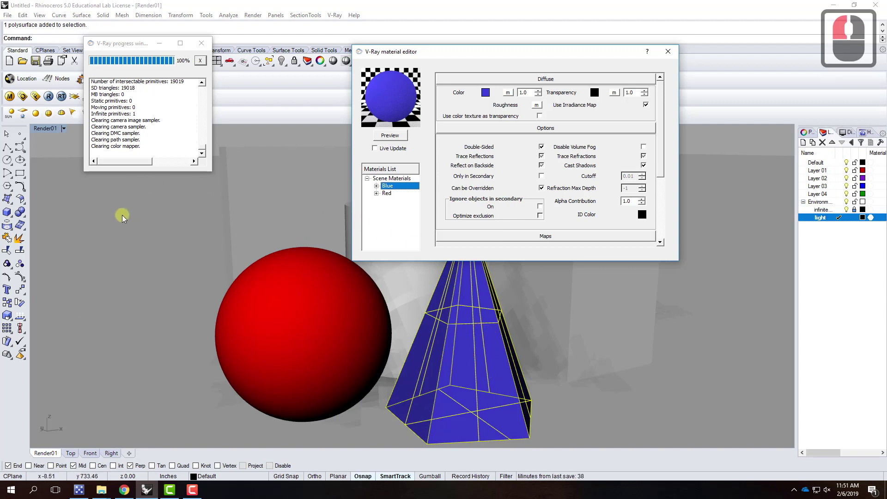
{"action": "left_click", "coordinate": [401, 179]}
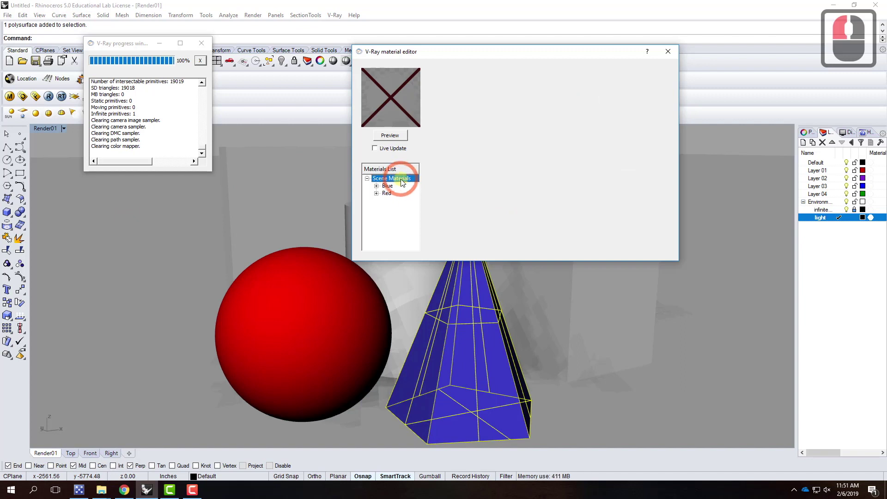
Create a new standard V-Ray material with a green diffuse colour
{"action": "right_click", "coordinate": [401, 181]}
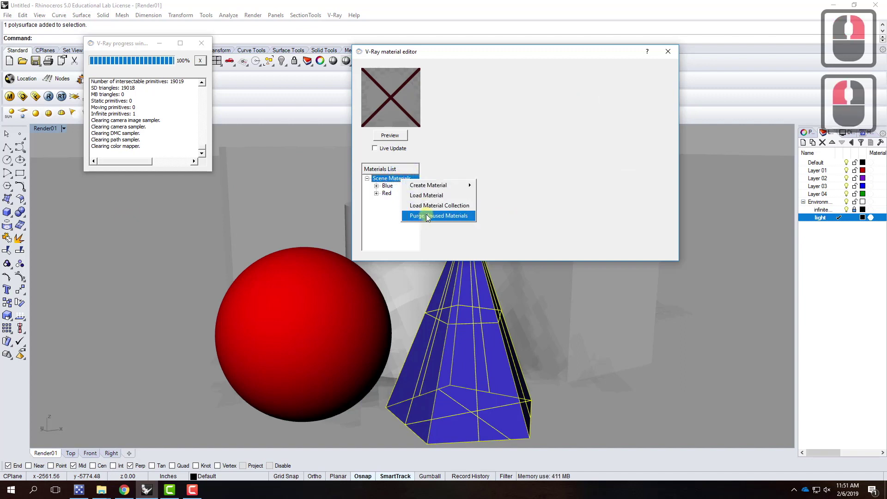
{"action": "mouse_move", "coordinate": [432, 184]}
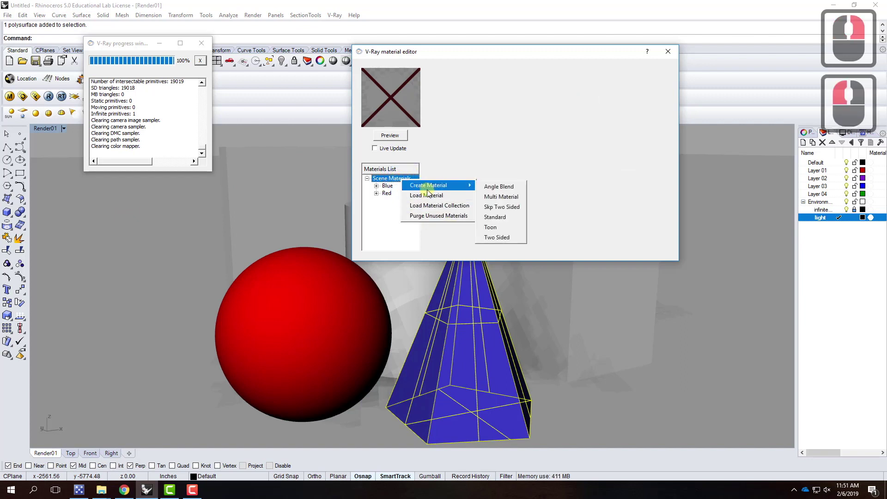
{"action": "left_click", "coordinate": [491, 217]}
{"action": "left_click", "coordinate": [485, 94]}
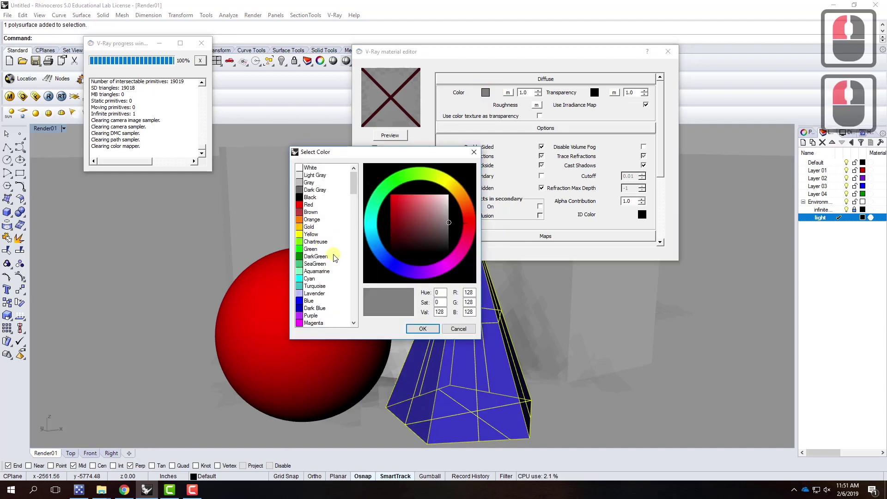
{"action": "scroll", "coordinate": [341, 281], "scroll_direction": "down", "scroll_amount": 7}
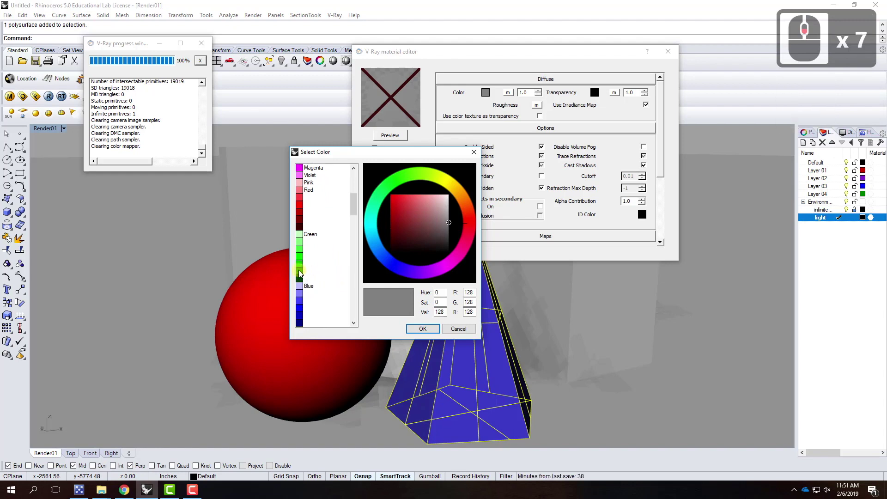
{"action": "left_click", "coordinate": [300, 273]}
{"action": "left_click", "coordinate": [412, 328]}
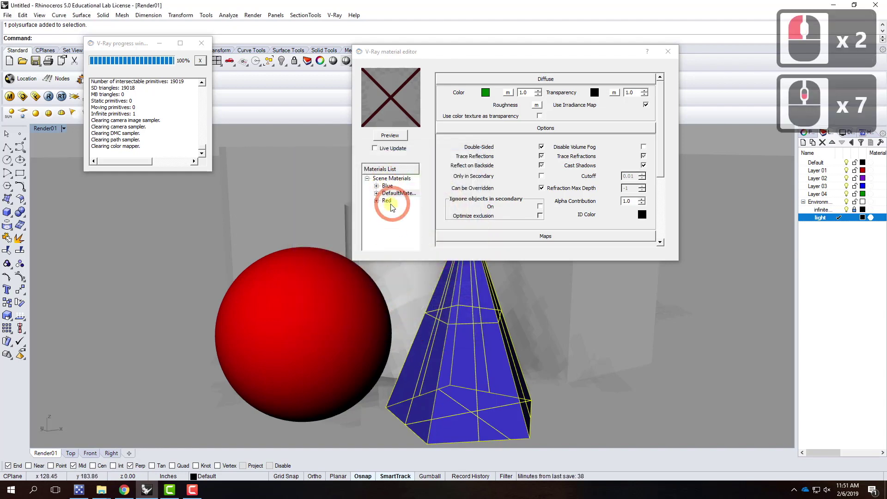
Rename the new material 'Green' and apply it to the selected box
{"action": "right_click", "coordinate": [394, 197]}
{"action": "left_click", "coordinate": [407, 206]}
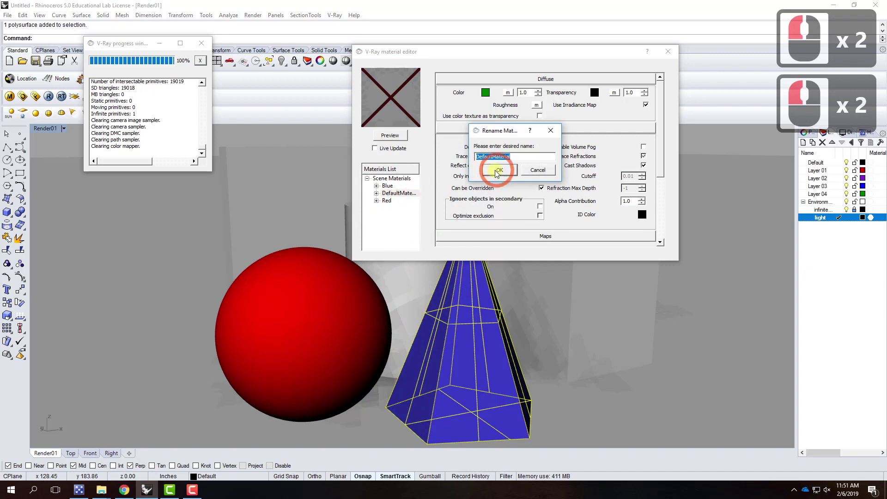
{"action": "type", "text": "Green"}
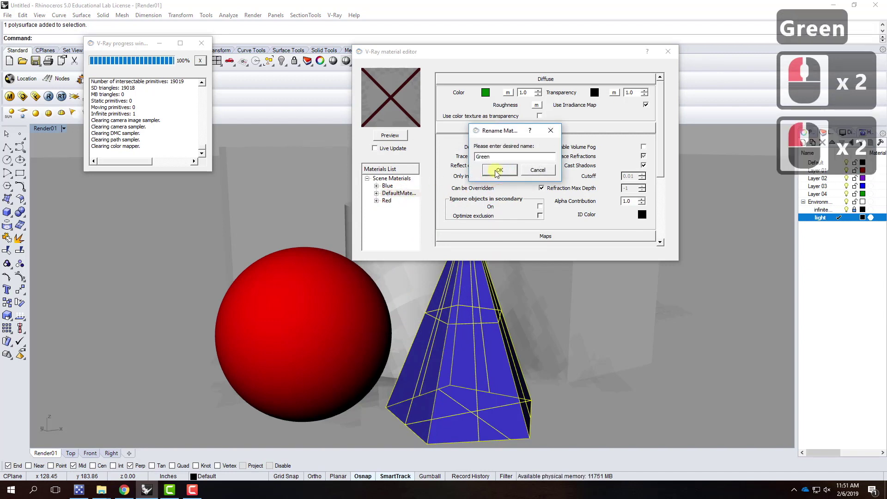
{"action": "left_click", "coordinate": [497, 171]}
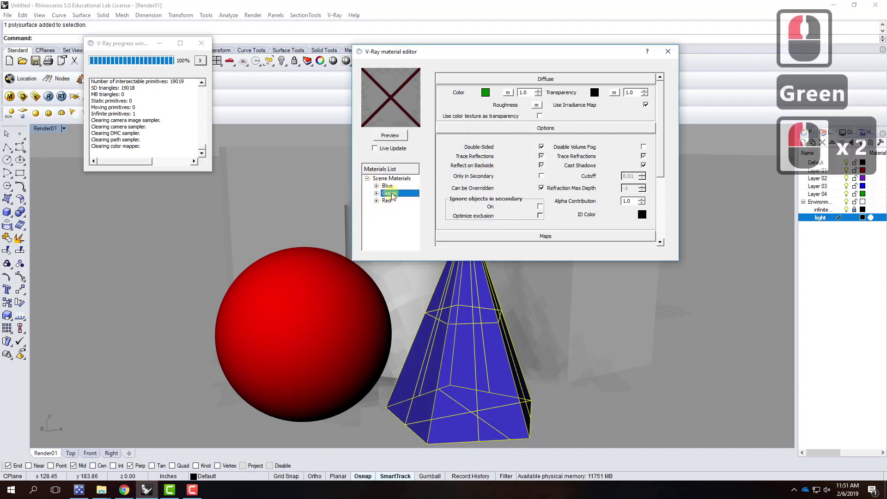
{"action": "left_click", "coordinate": [582, 301]}
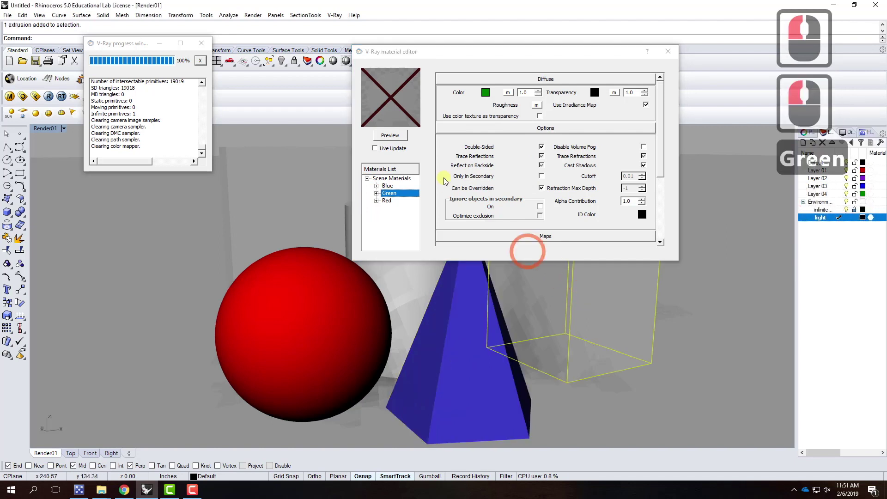
{"action": "left_click", "coordinate": [394, 198]}
{"action": "right_click", "coordinate": [394, 198]}
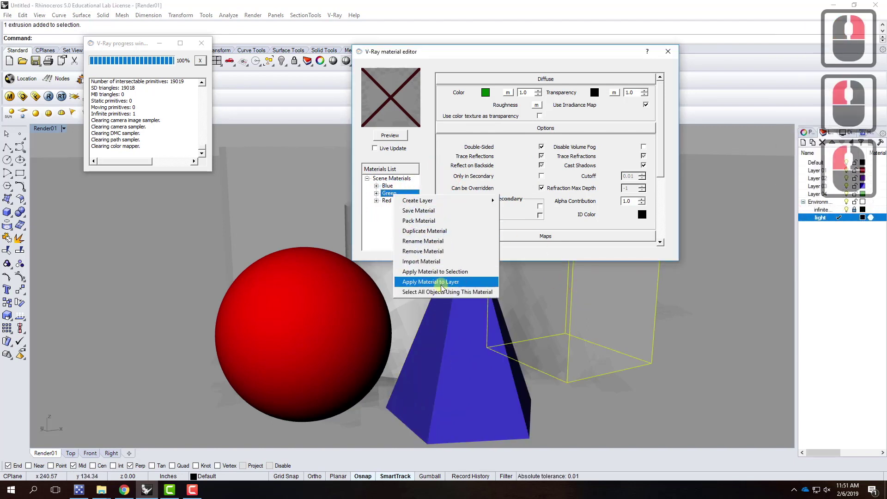
{"action": "left_click", "coordinate": [446, 274]}
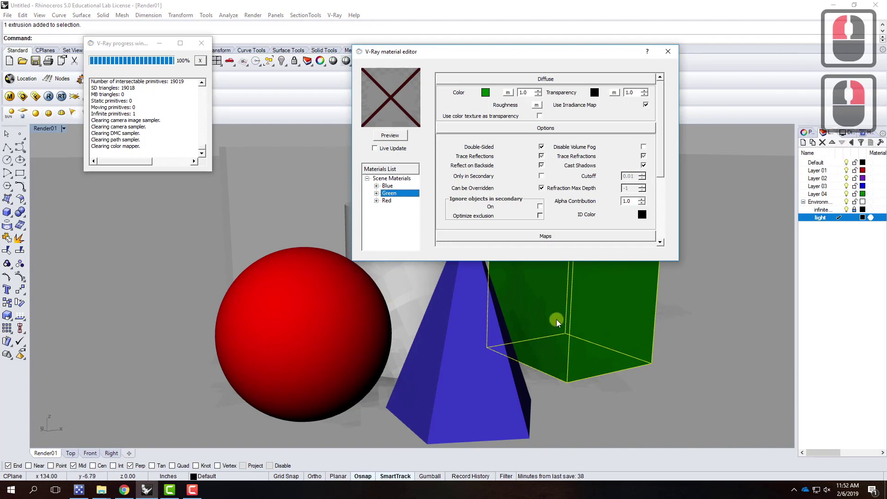
{"action": "right_click", "coordinate": [385, 211]}
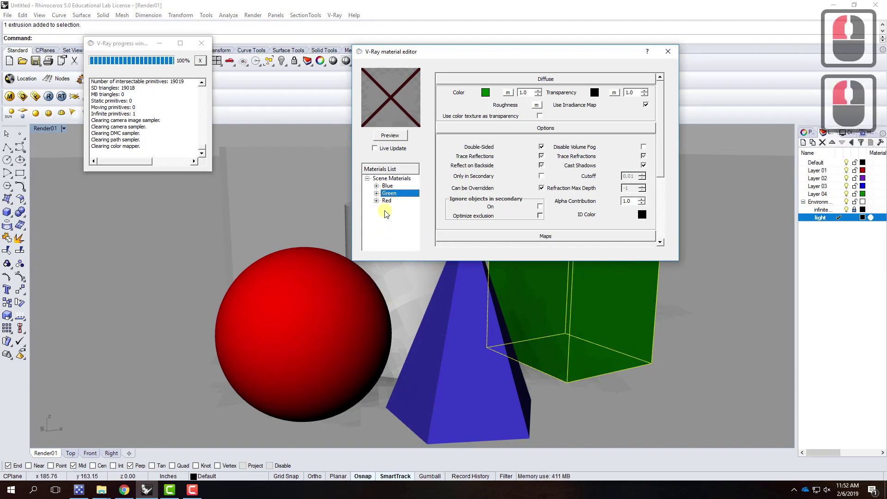
{"action": "left_click", "coordinate": [389, 179]}
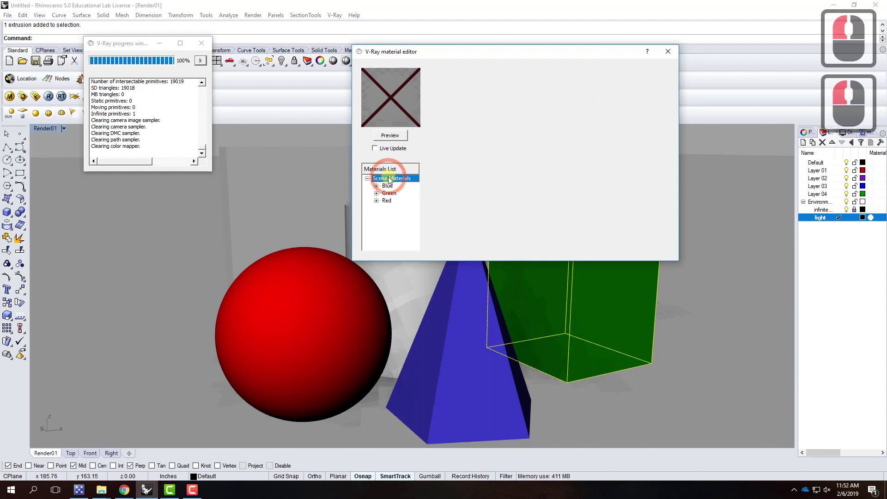
{"action": "right_click", "coordinate": [390, 179]}
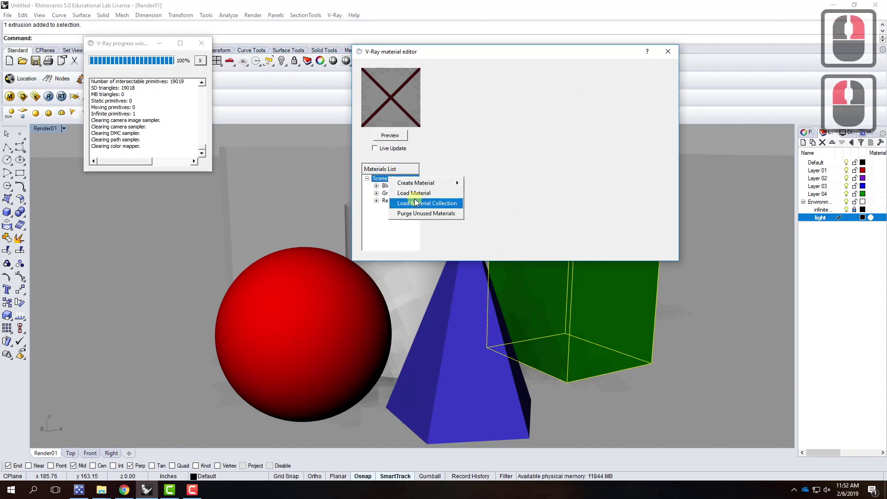
Create a new standard material with an orange diffuse colour
{"action": "mouse_move", "coordinate": [425, 183]}
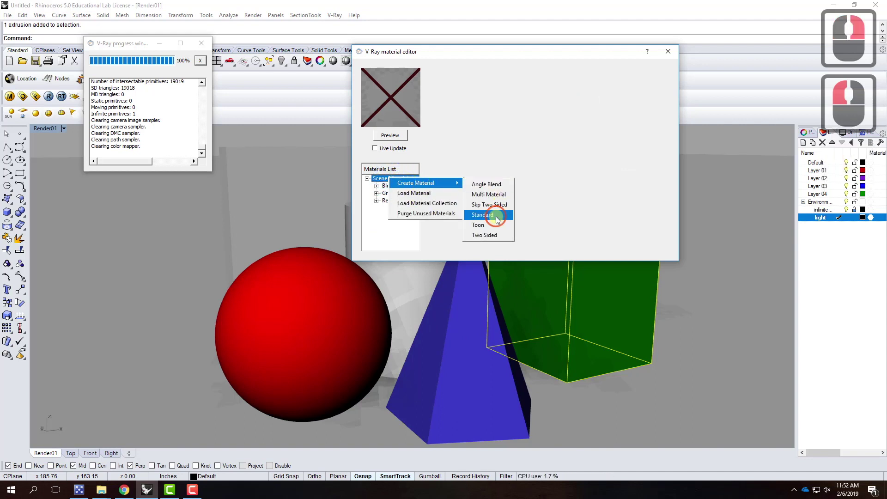
{"action": "left_click", "coordinate": [495, 216]}
{"action": "left_click", "coordinate": [485, 93]}
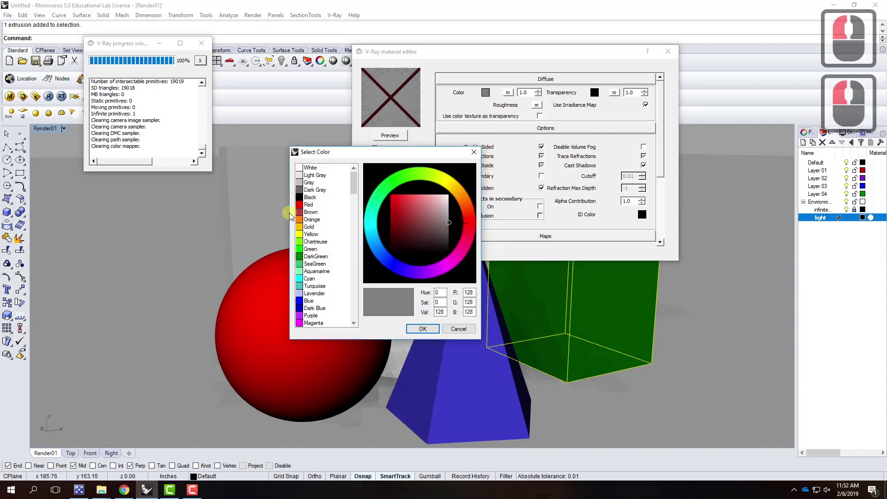
{"action": "left_click", "coordinate": [309, 220]}
{"action": "left_click", "coordinate": [424, 329]}
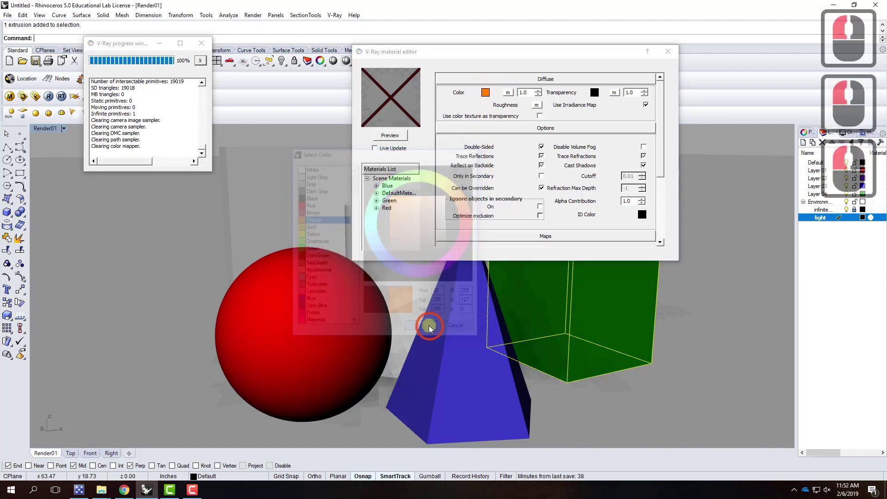
Rename the material 'Orange' and apply it to the back wall box
{"action": "right_click", "coordinate": [396, 194]}
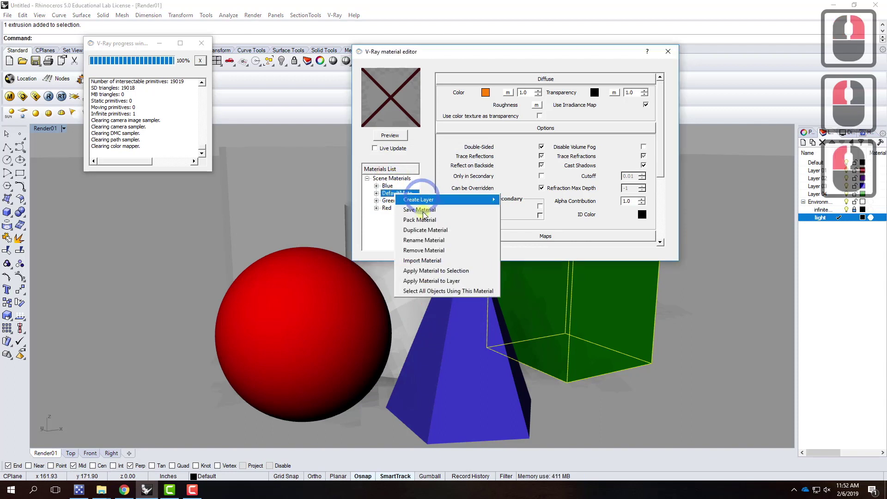
{"action": "left_click", "coordinate": [423, 240]}
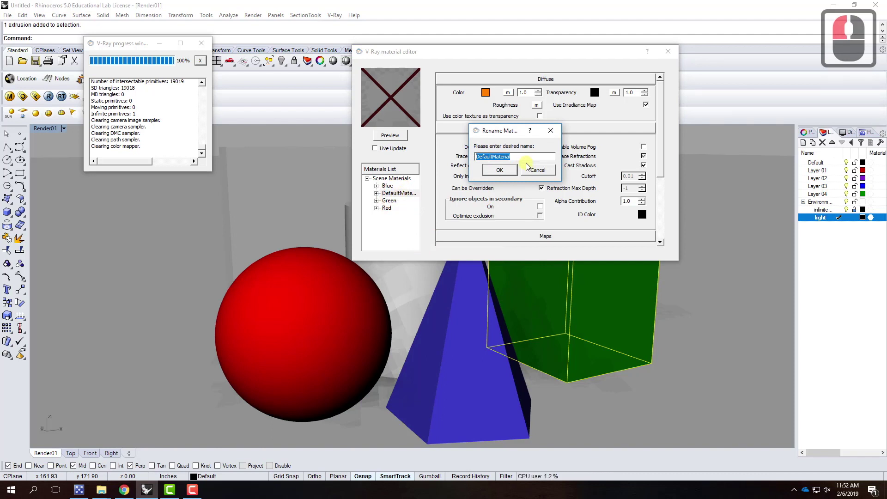
{"action": "type", "text": "Orange"}
{"action": "key", "text": "Return"}
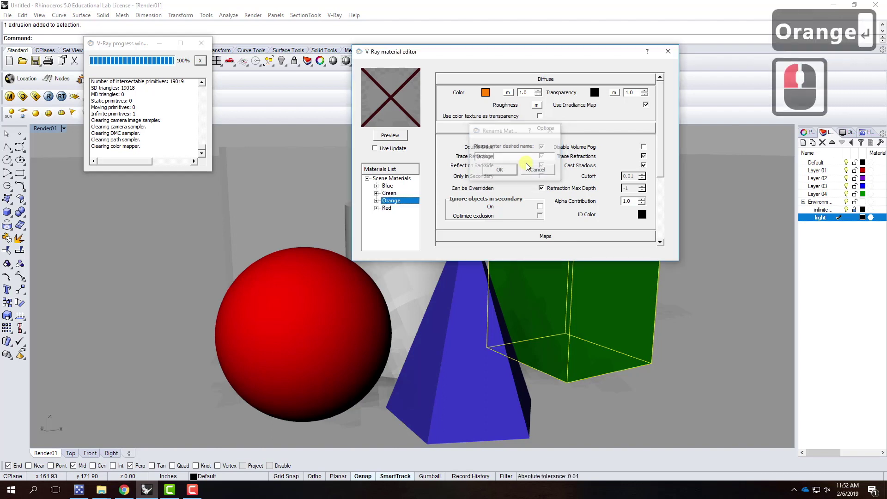
{"action": "left_click", "coordinate": [283, 186]}
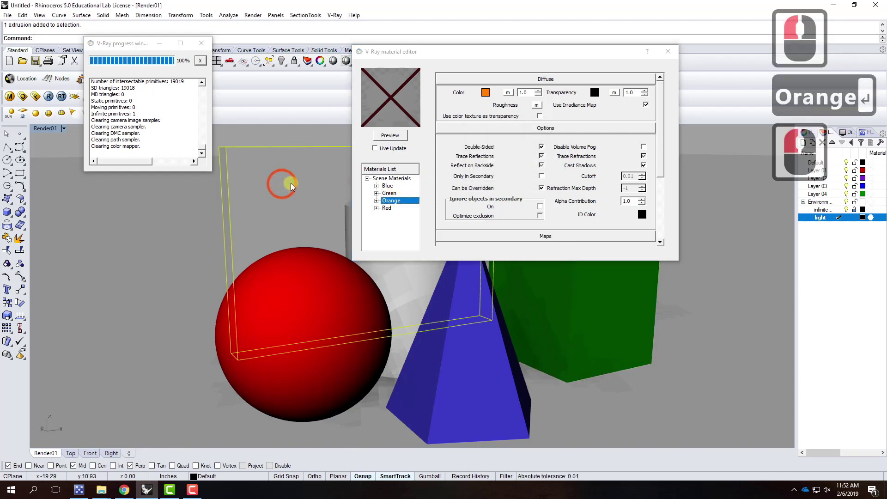
{"action": "right_click", "coordinate": [393, 201]}
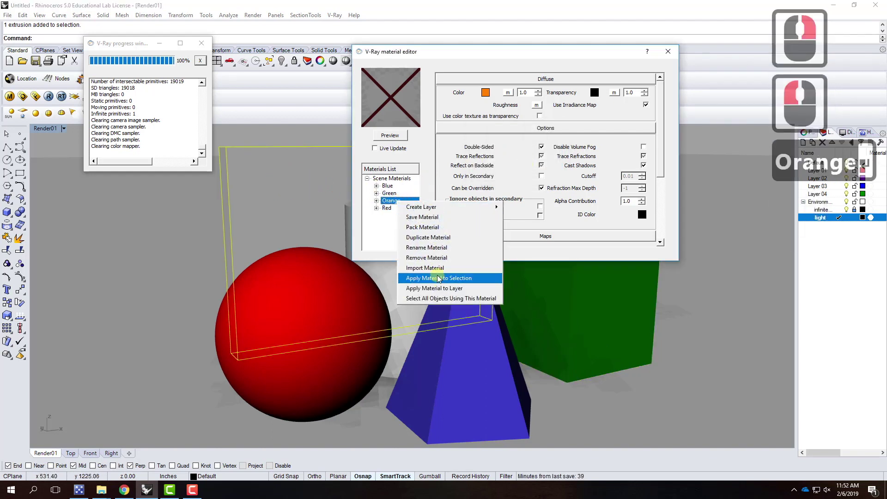
{"action": "left_click", "coordinate": [441, 279]}
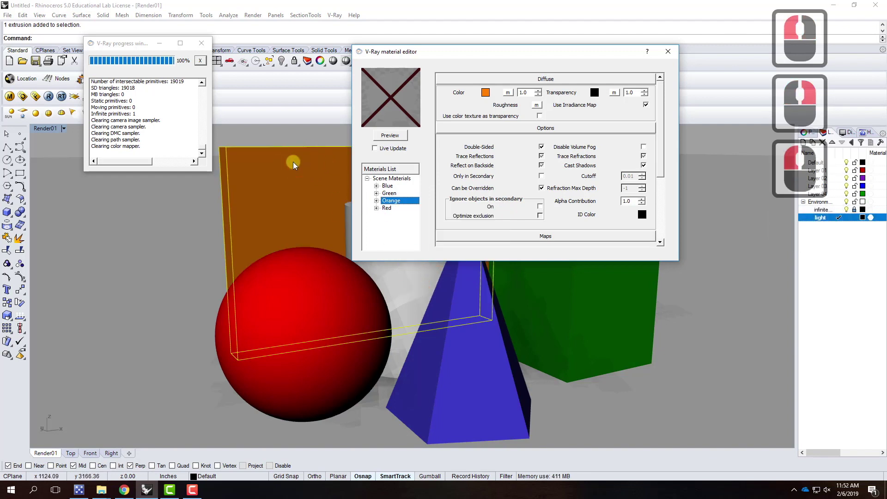
{"action": "left_click", "coordinate": [385, 179]}
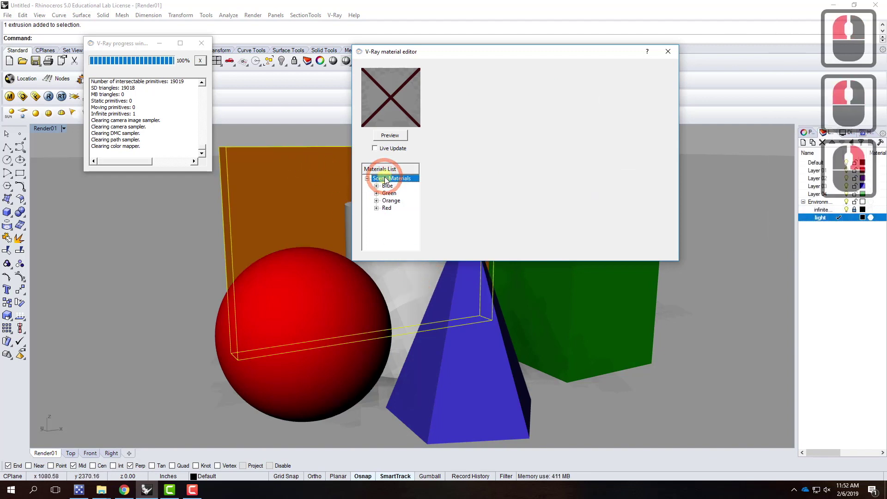
Create a new standard material with a Violet diffuse colour
{"action": "right_click", "coordinate": [386, 179]}
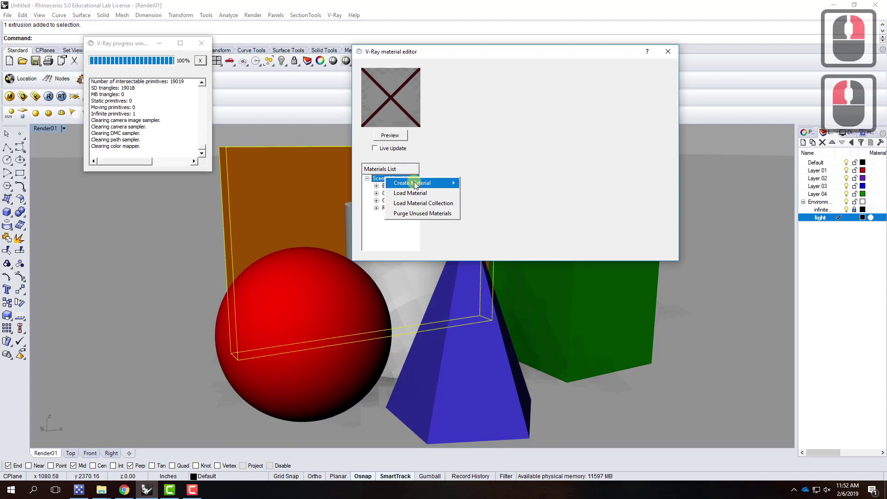
{"action": "left_click", "coordinate": [477, 213]}
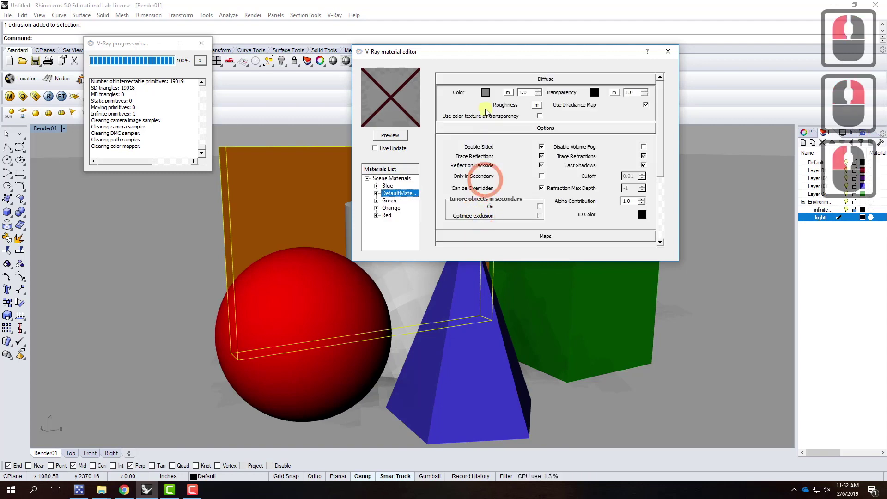
{"action": "left_click", "coordinate": [485, 91]}
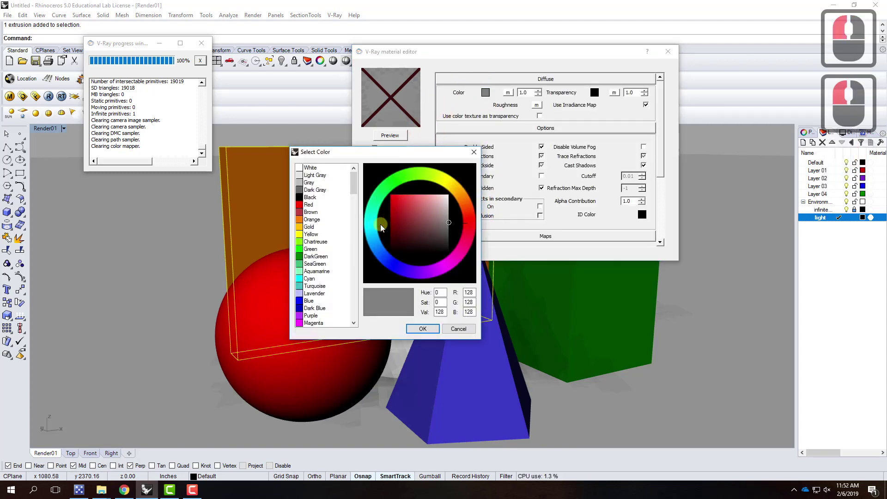
{"action": "scroll", "coordinate": [327, 276], "scroll_direction": "down", "scroll_amount": 2}
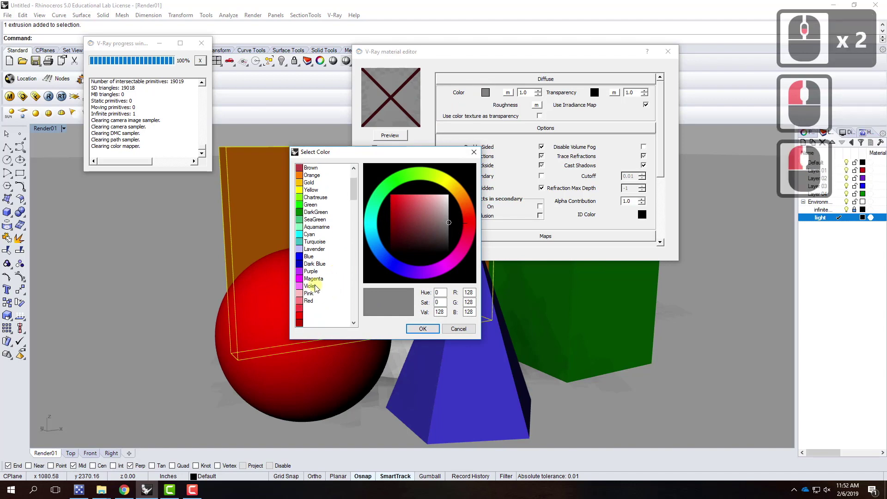
{"action": "left_click", "coordinate": [309, 287]}
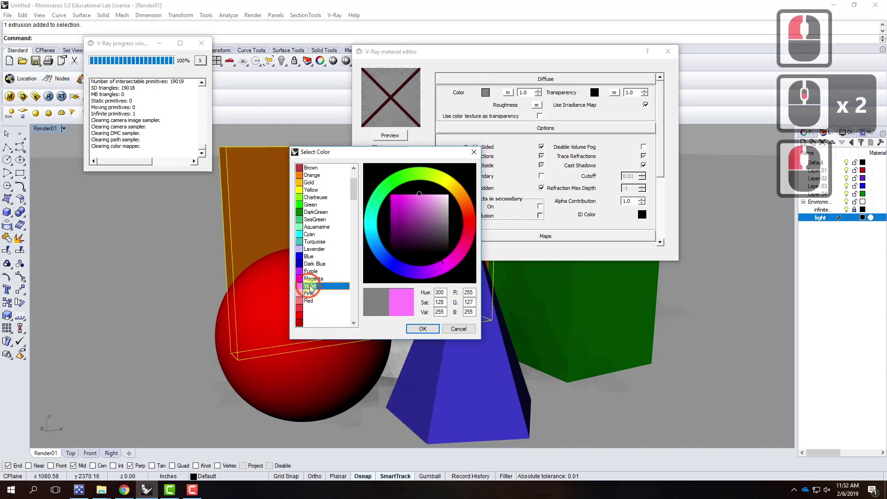
{"action": "left_click", "coordinate": [422, 329]}
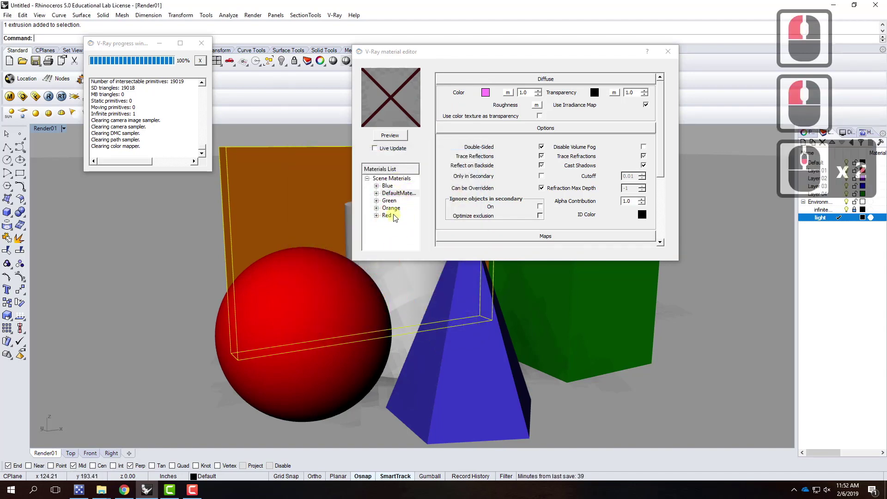
Rename it 'Pink', apply it to the cylinder behind the sphere, and close the editor
{"action": "double_click", "coordinate": [396, 193]}
{"action": "double_click", "coordinate": [548, 155]}
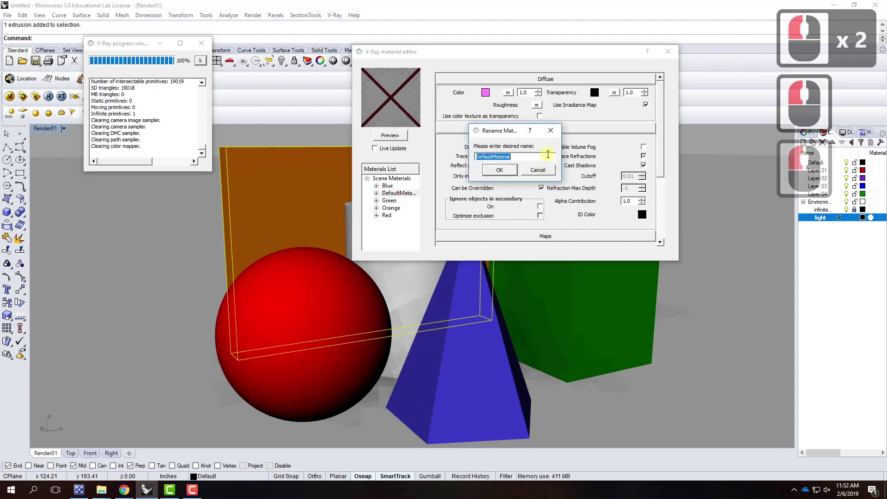
{"action": "type", "text": "Pink"}
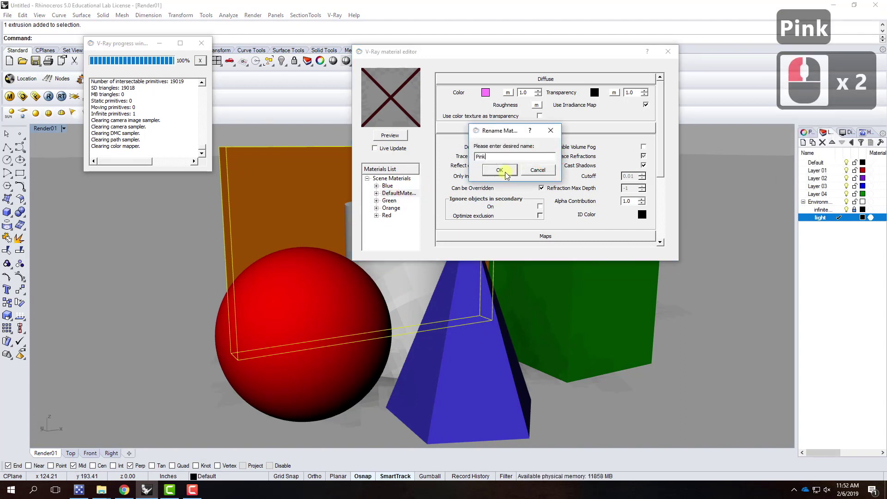
{"action": "left_click", "coordinate": [499, 169]}
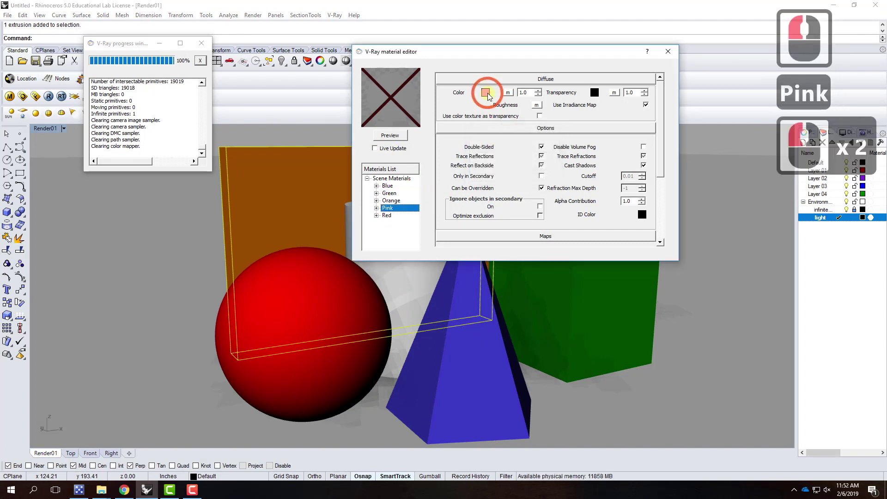
{"action": "left_click", "coordinate": [388, 280]}
{"action": "left_click", "coordinate": [388, 209]}
{"action": "right_click", "coordinate": [388, 210]}
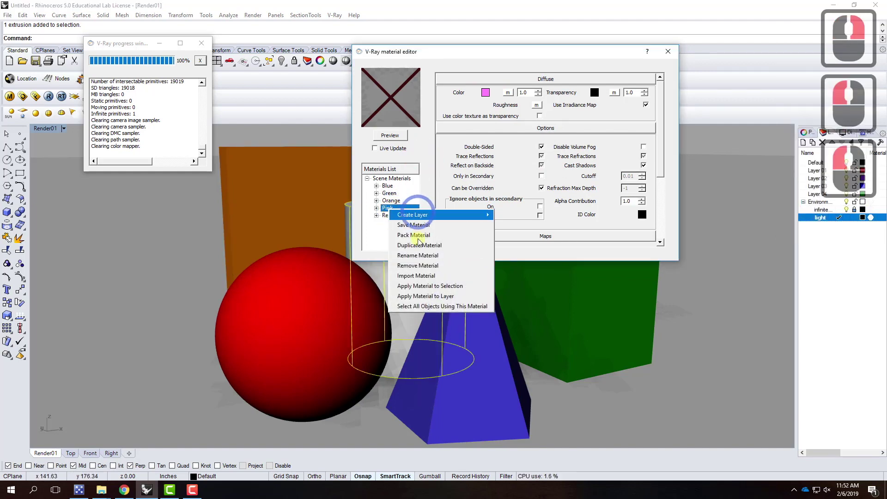
{"action": "left_click", "coordinate": [436, 289]}
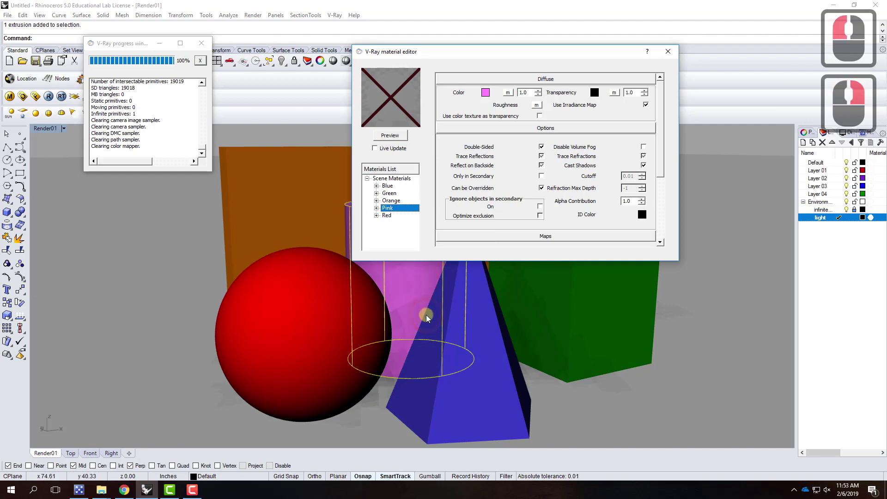
{"action": "left_click", "coordinate": [668, 52]}
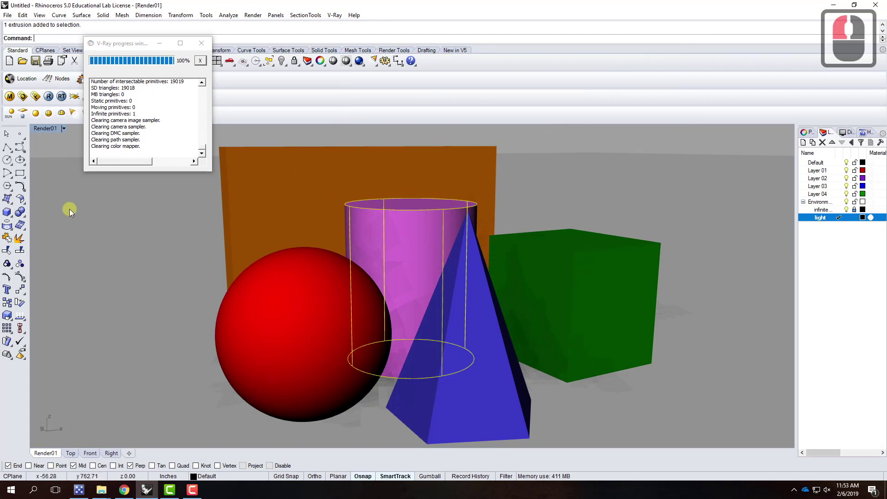
Re-render the scene in V-Ray and view the enlarged frame buffer at 100%
{"action": "left_click", "coordinate": [202, 43]}
{"action": "left_click", "coordinate": [48, 97]}
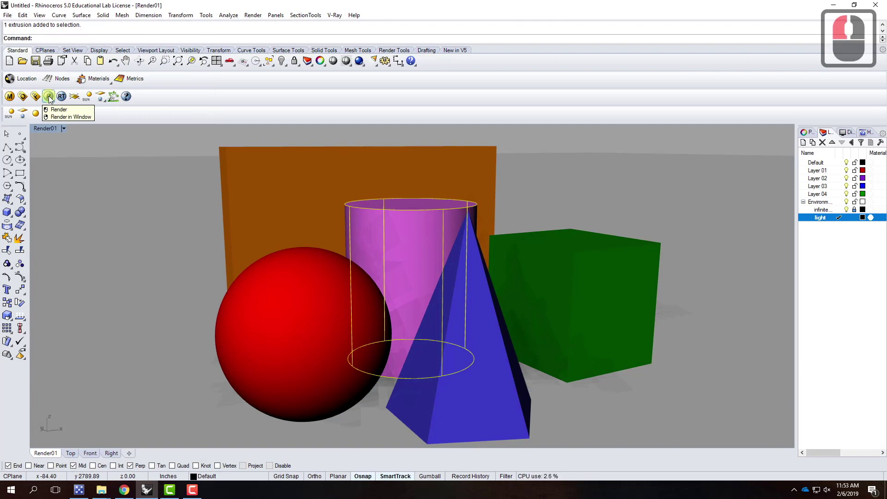
{"action": "left_click", "coordinate": [49, 98]}
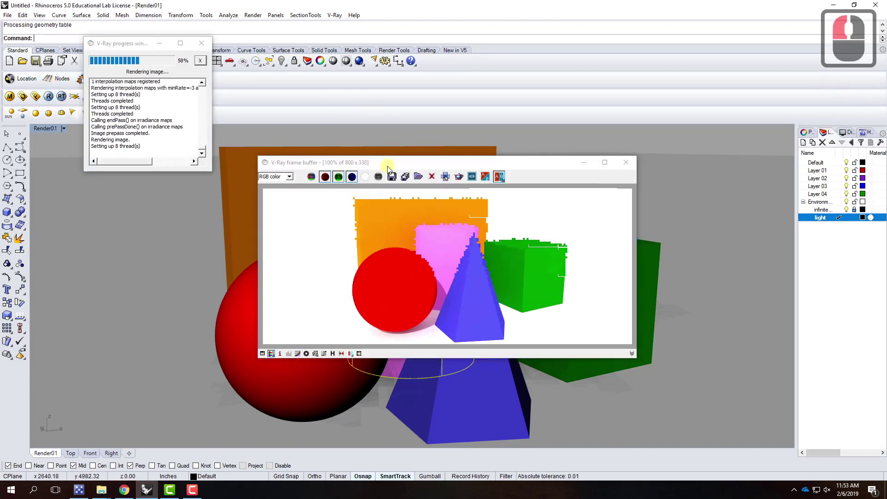
{"action": "left_click_drag", "start_coordinate": [387, 166], "coordinate": [349, 96]}
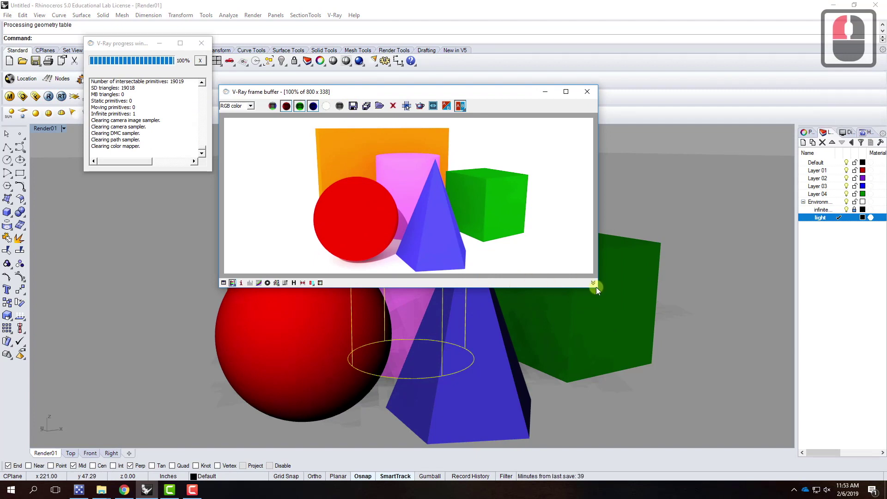
{"action": "left_click_drag", "start_coordinate": [595, 287], "coordinate": [722, 390]}
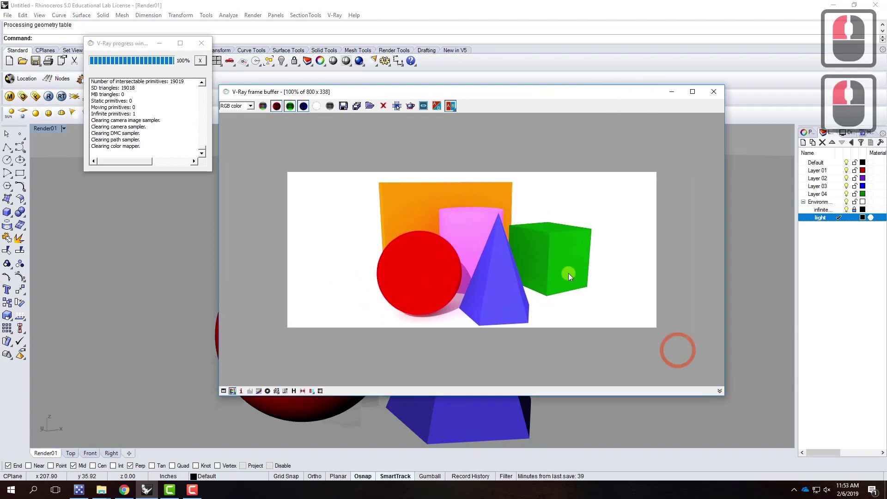
{"action": "scroll", "coordinate": [566, 256], "scroll_direction": "up", "scroll_amount": 1}
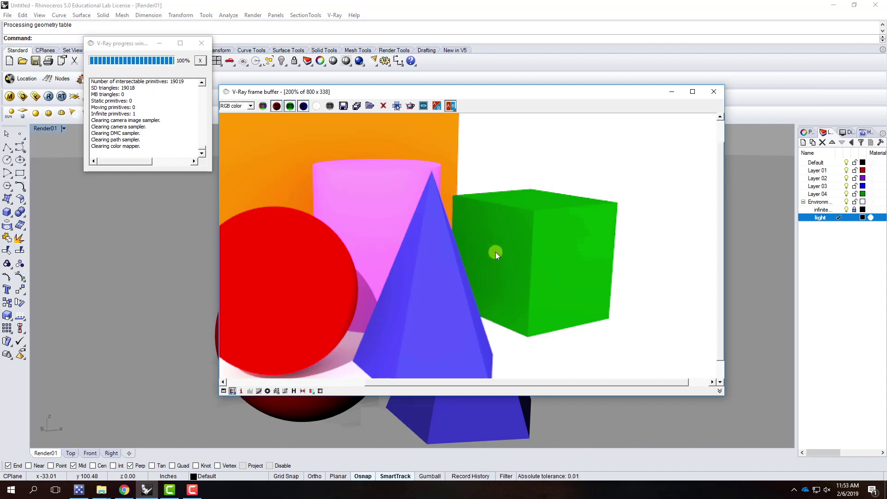
{"action": "double_click", "coordinate": [549, 219]}
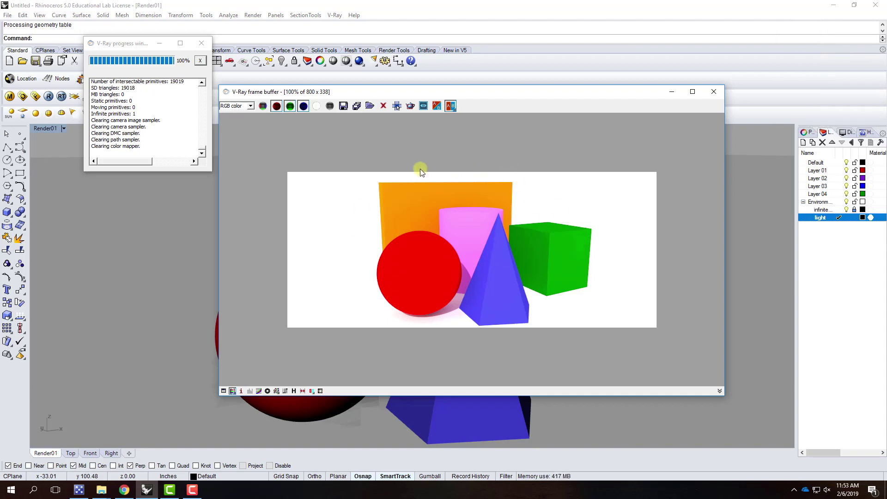
Browse to the Ex204 - V-Ray Materials folder and create and open a new folder S2019
{"action": "left_click", "coordinate": [344, 106]}
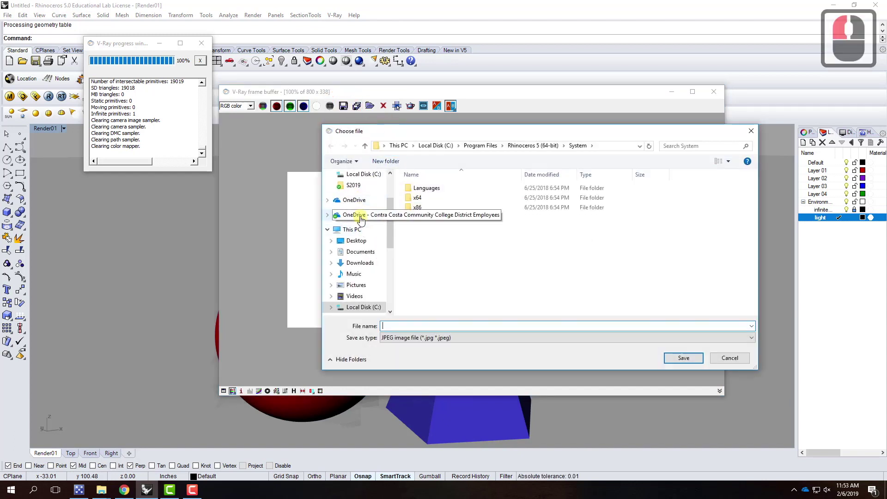
{"action": "left_click", "coordinate": [361, 216]}
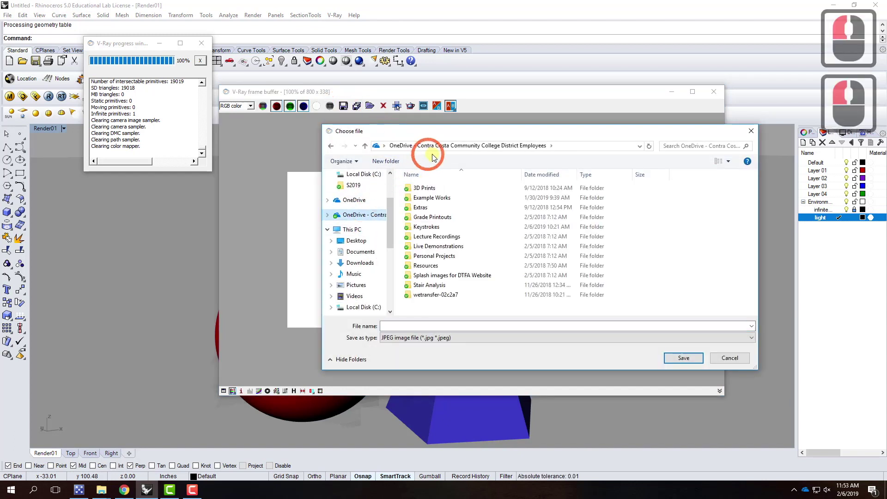
{"action": "double_click", "coordinate": [430, 248]}
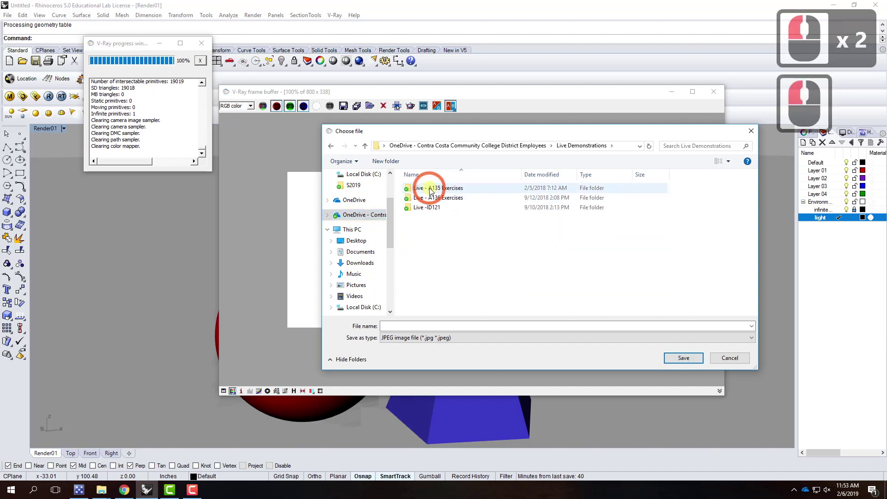
{"action": "double_click", "coordinate": [430, 198]}
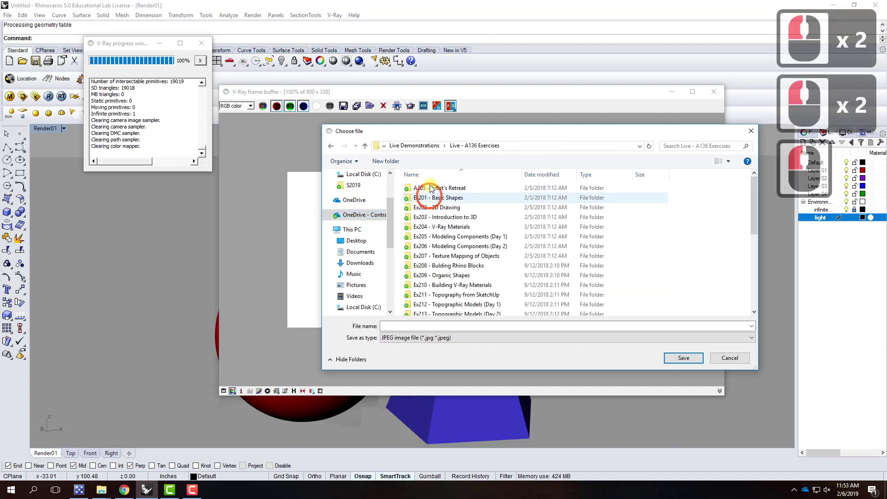
{"action": "double_click", "coordinate": [438, 227]}
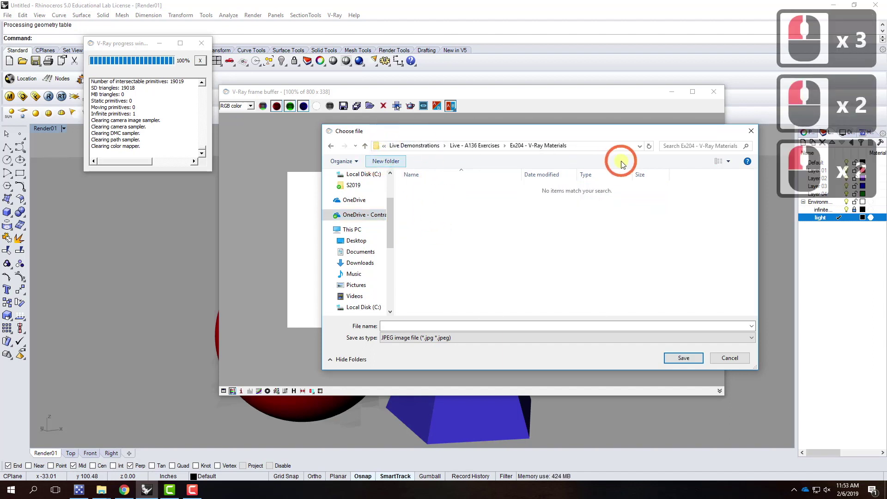
{"action": "type", "text": "S201"}
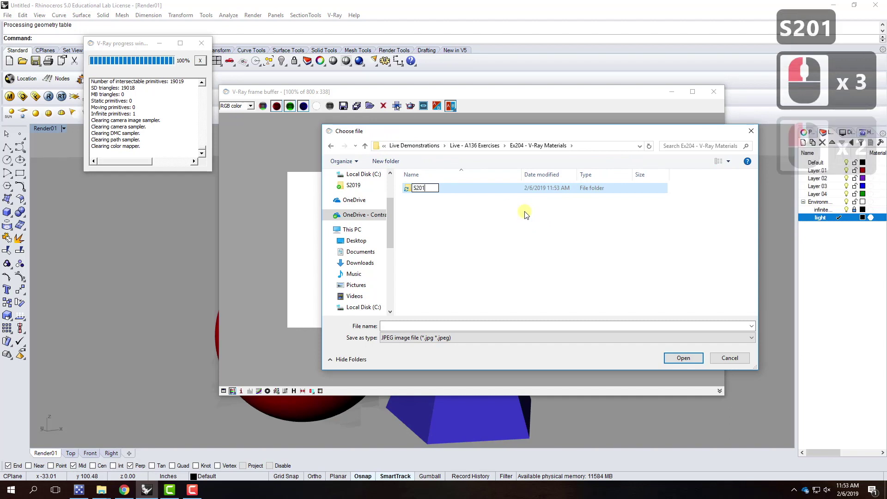
{"action": "type", "text": "9"}
{"action": "left_click", "coordinate": [445, 323]}
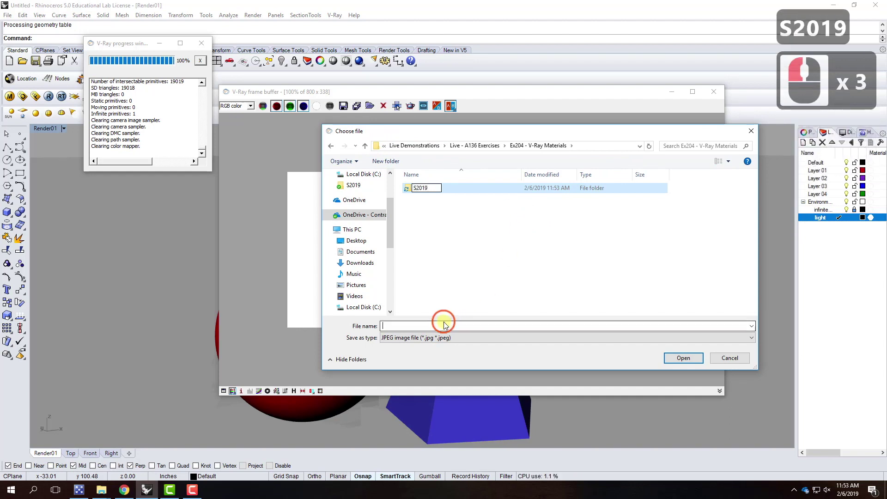
{"action": "double_click", "coordinate": [421, 188]}
Save the render as JPEG 'Render01-01a' and minimize the frame buffer
{"action": "left_click", "coordinate": [399, 325]}
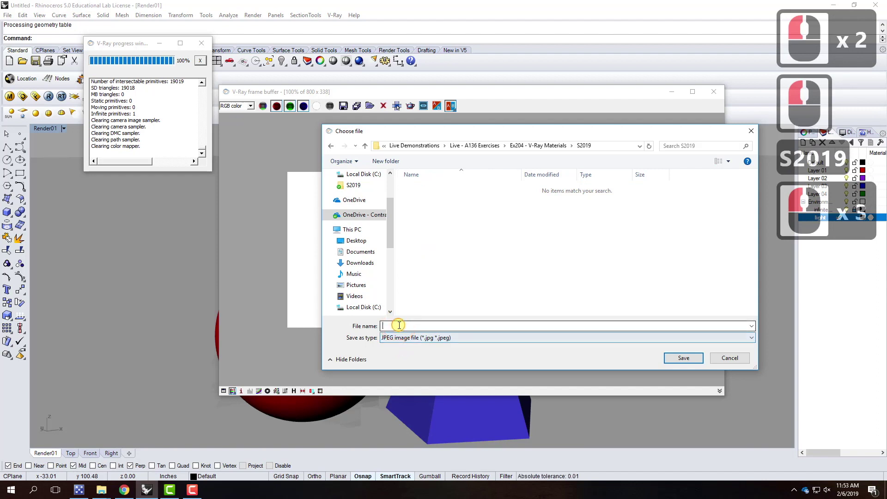
{"action": "type", "text": "Render01"}
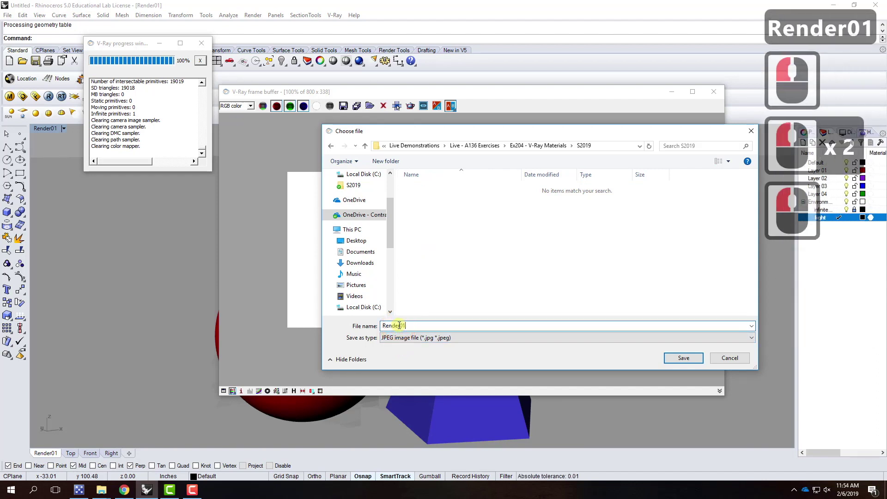
{"action": "type", "text": "-01a"}
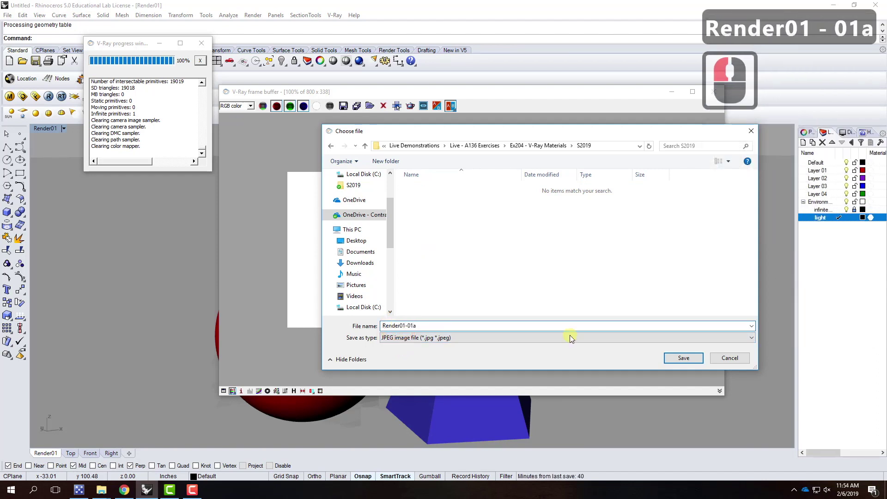
{"action": "left_click", "coordinate": [696, 356]}
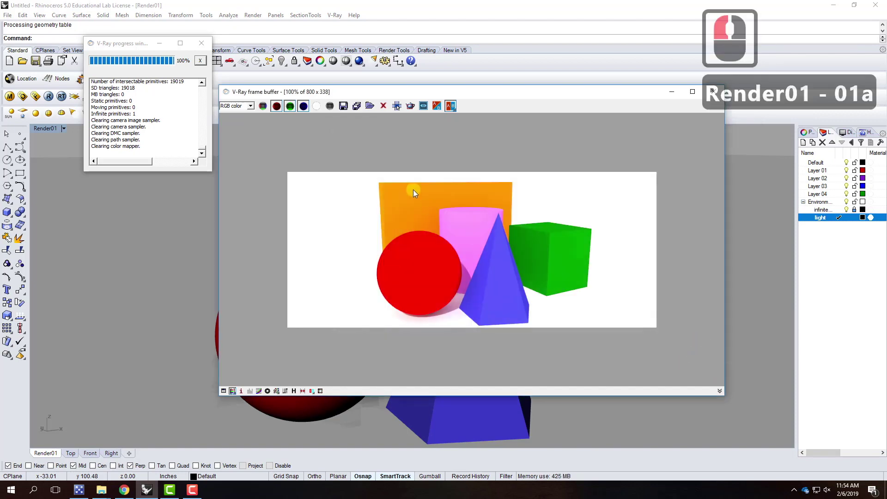
{"action": "left_click", "coordinate": [671, 92]}
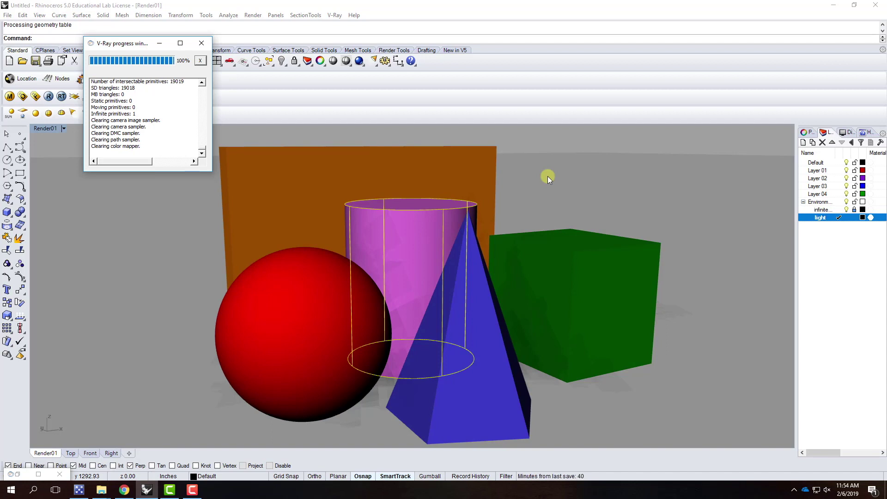
Deselect the cylinder and draw a solid cone to the left of the red sphere
{"action": "left_click", "coordinate": [534, 137]}
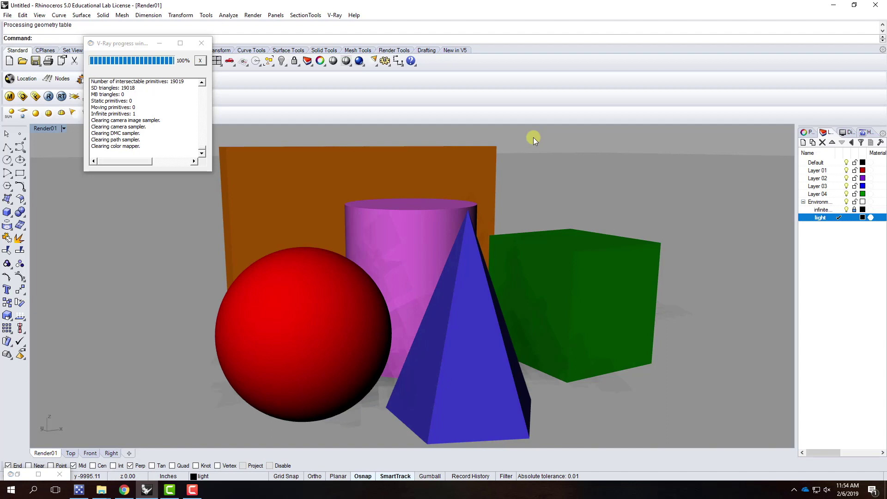
{"action": "left_click", "coordinate": [8, 214]}
{"action": "left_click_drag", "start_coordinate": [12, 220], "coordinate": [32, 222]}
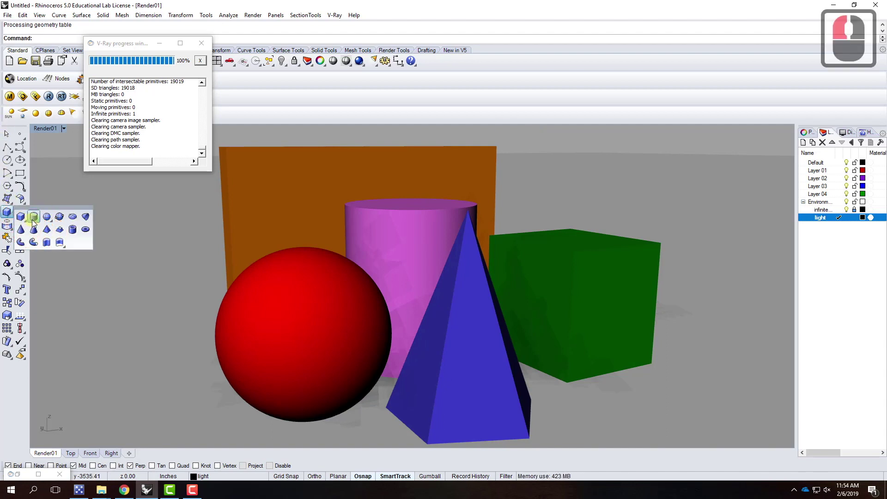
{"action": "left_click", "coordinate": [20, 229]}
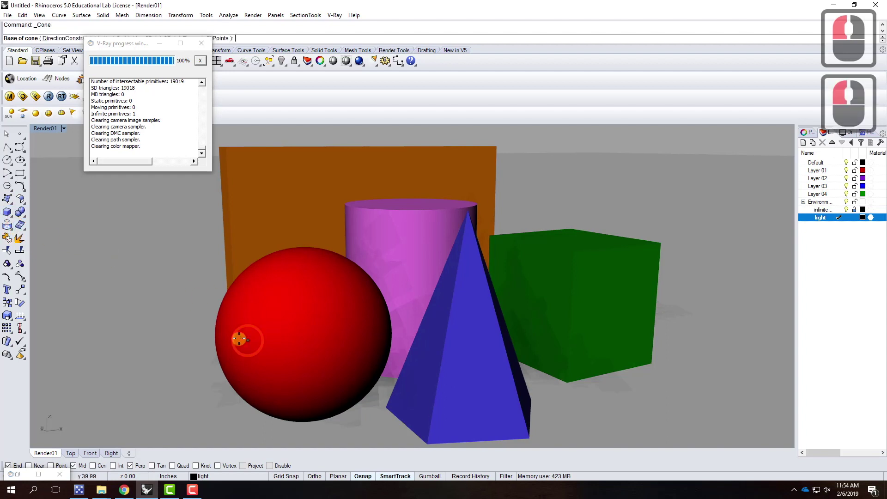
{"action": "left_click", "coordinate": [185, 343]}
{"action": "left_click", "coordinate": [285, 343]}
{"action": "left_click", "coordinate": [255, 189]}
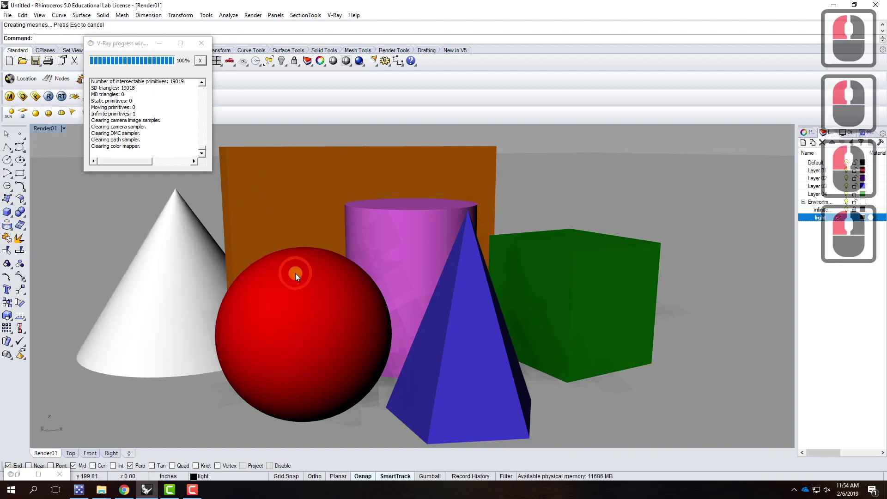
Apply the Blue V-Ray material to the new cone and display Blue's settings
{"action": "left_click", "coordinate": [159, 262]}
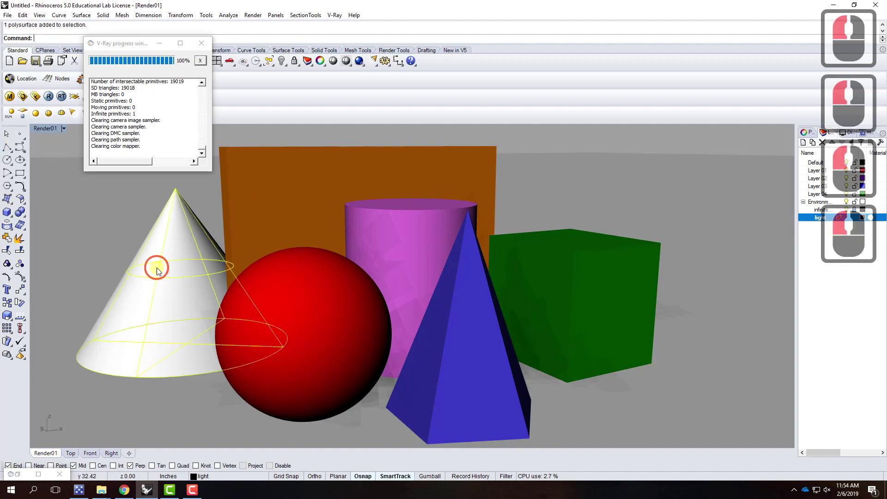
{"action": "left_click", "coordinate": [18, 95]}
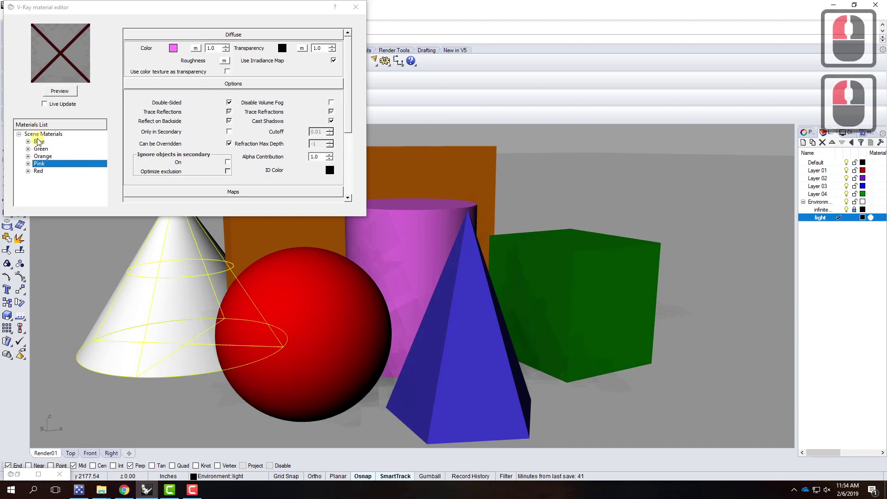
{"action": "right_click", "coordinate": [37, 142]}
{"action": "left_click", "coordinate": [129, 212]}
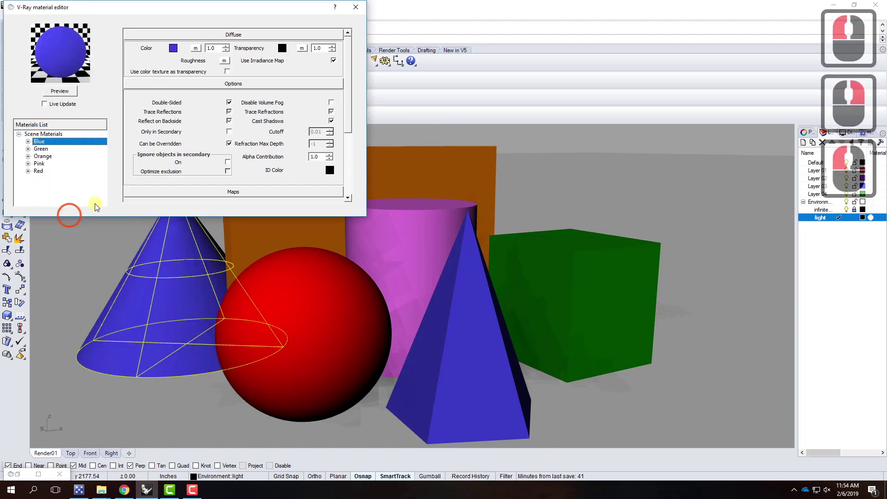
{"action": "left_click_drag", "start_coordinate": [295, 8], "coordinate": [674, 14]}
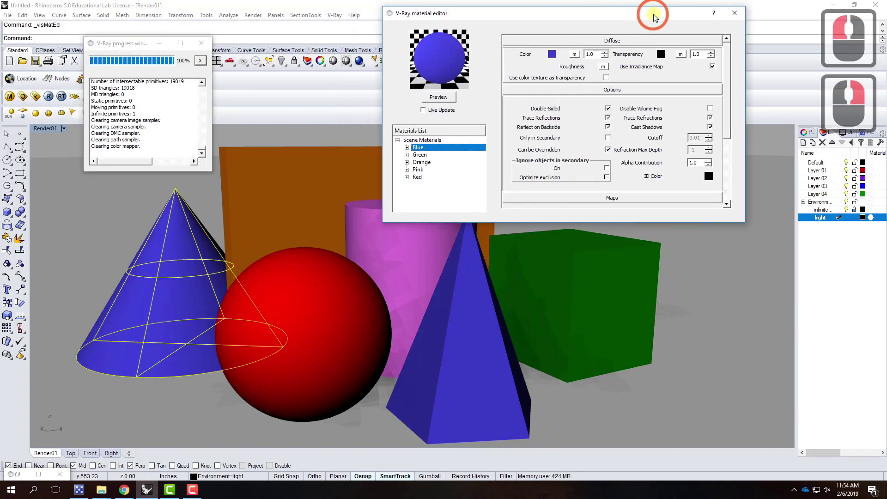
{"action": "left_click", "coordinate": [110, 199]}
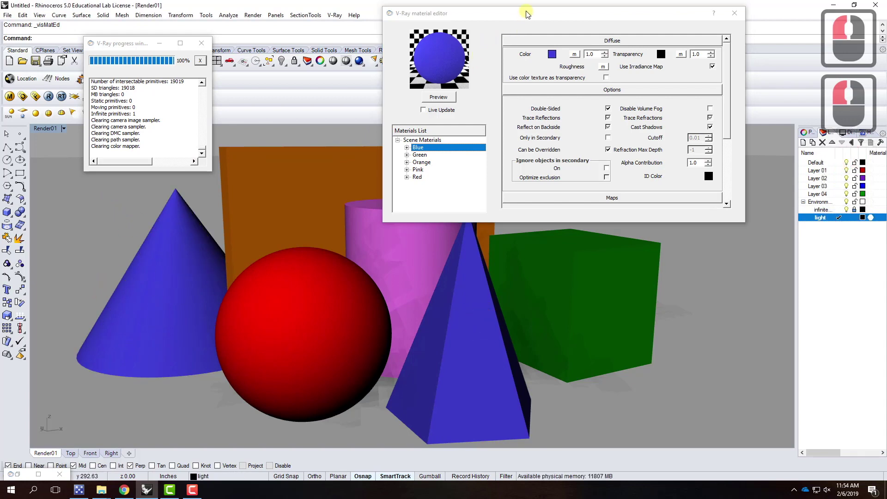
{"action": "left_click_drag", "start_coordinate": [527, 13], "coordinate": [345, 14]}
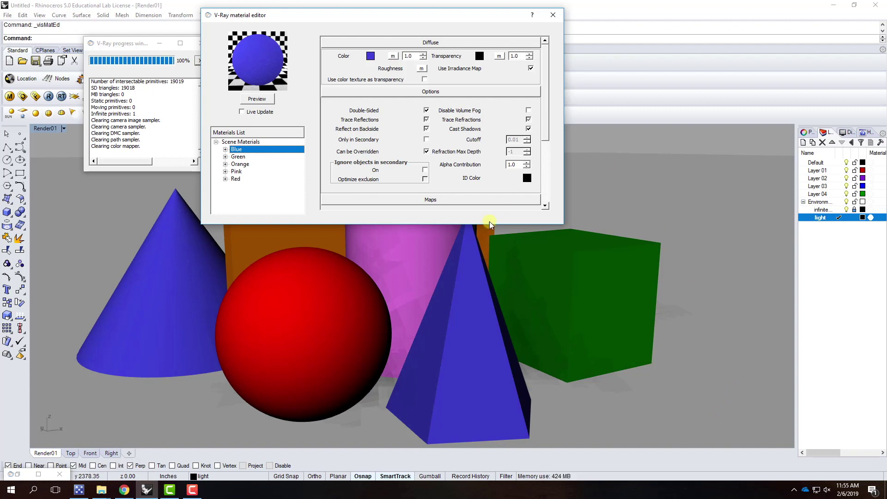
{"action": "left_click", "coordinate": [236, 150]}
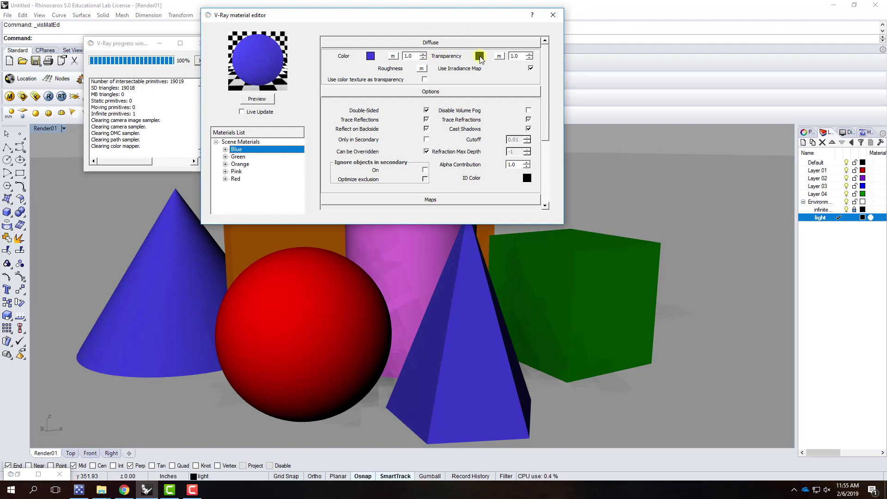
Try Dark Gray, then Light Gray transparency on the Blue material, refreshing its preview
{"action": "left_click", "coordinate": [480, 55]}
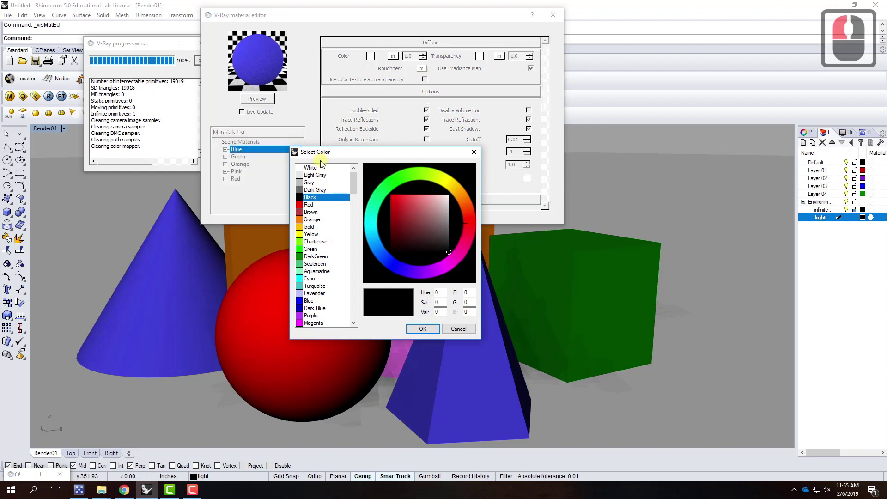
{"action": "left_click", "coordinate": [312, 190]}
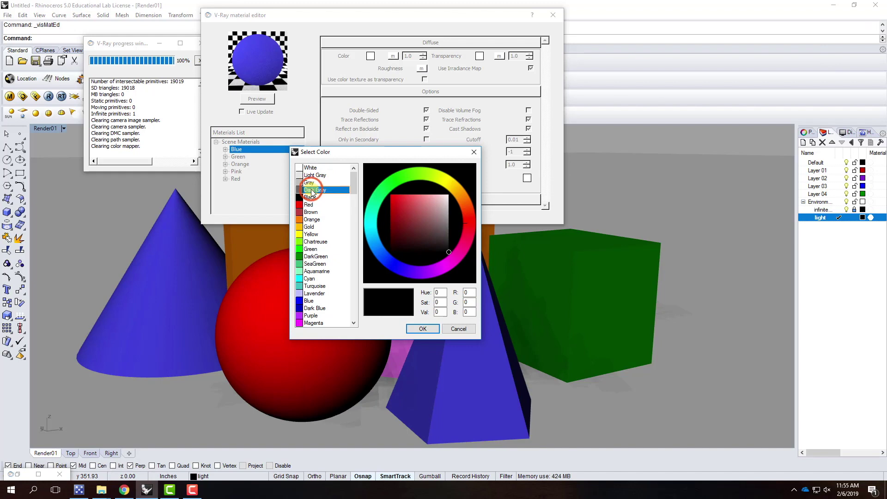
{"action": "left_click", "coordinate": [423, 328]}
{"action": "left_click", "coordinate": [257, 99]}
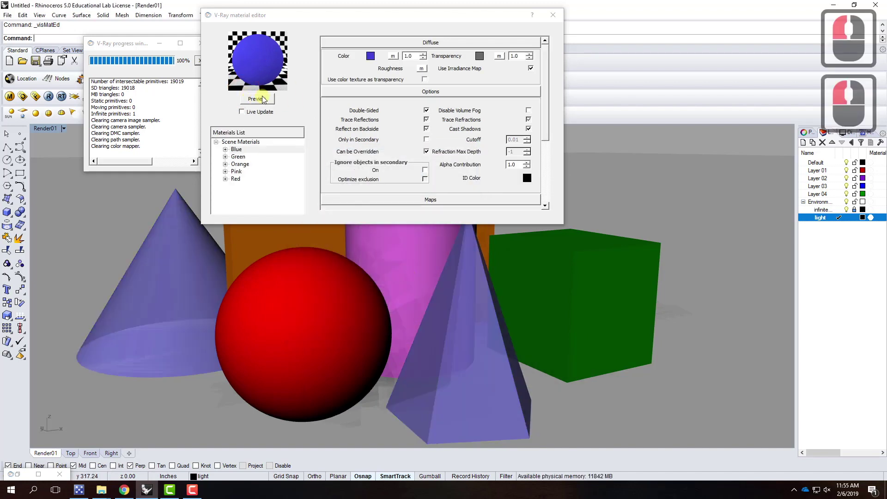
{"action": "left_click", "coordinate": [259, 100]}
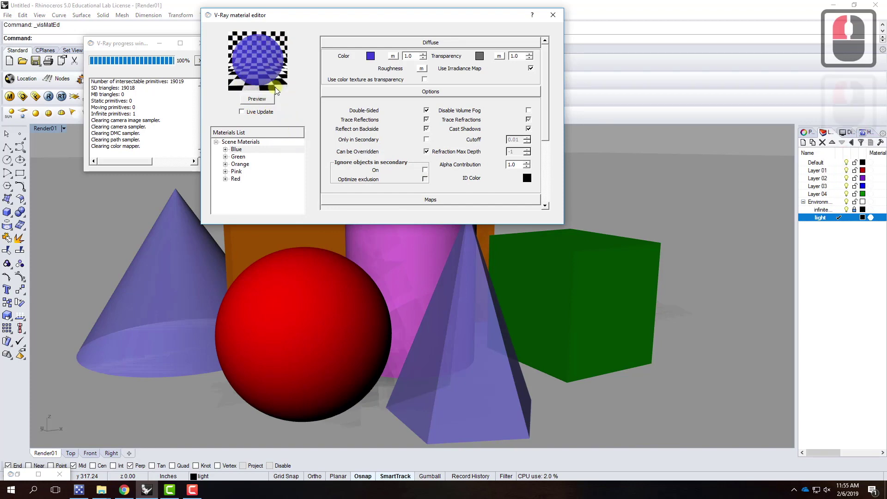
{"action": "left_click", "coordinate": [480, 58]}
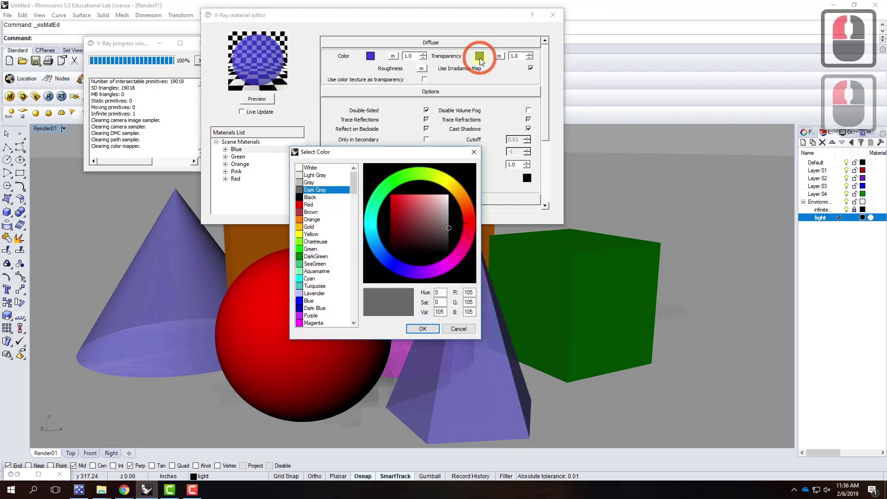
{"action": "left_click", "coordinate": [316, 175]}
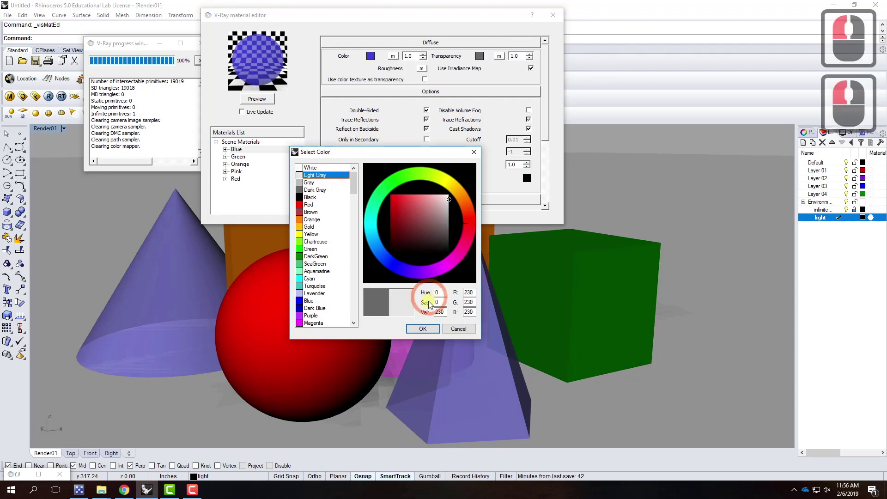
{"action": "left_click", "coordinate": [423, 329]}
{"action": "left_click", "coordinate": [263, 99]}
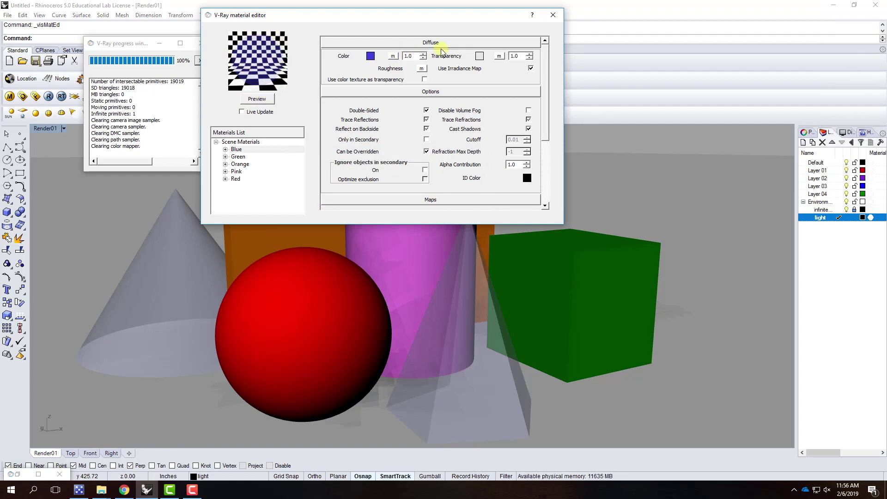
Settle on dark gray as the Blue material's transparency colour
{"action": "left_click", "coordinate": [481, 56]}
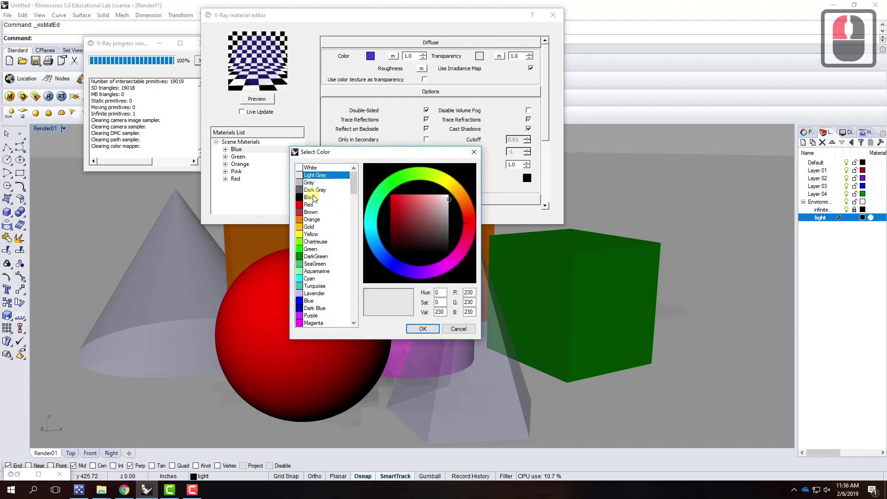
{"action": "left_click", "coordinate": [318, 176]}
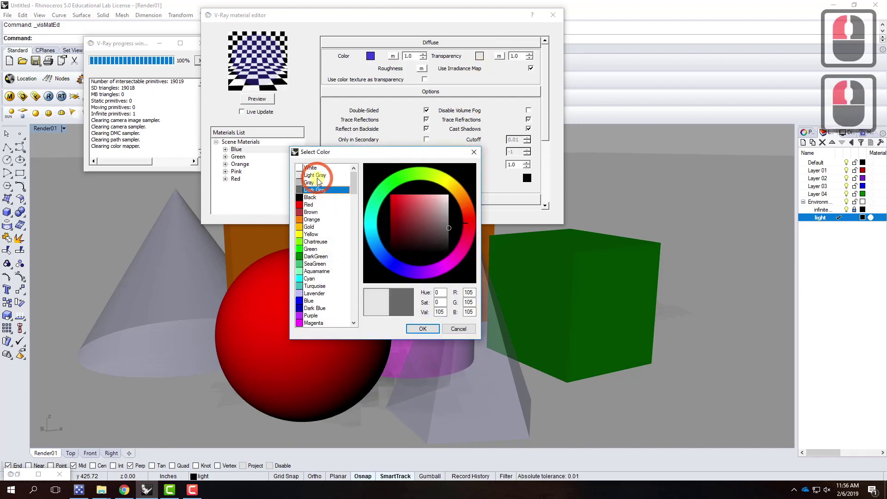
{"action": "double_click", "coordinate": [314, 176]}
{"action": "left_click_drag", "start_coordinate": [353, 184], "coordinate": [323, 178]}
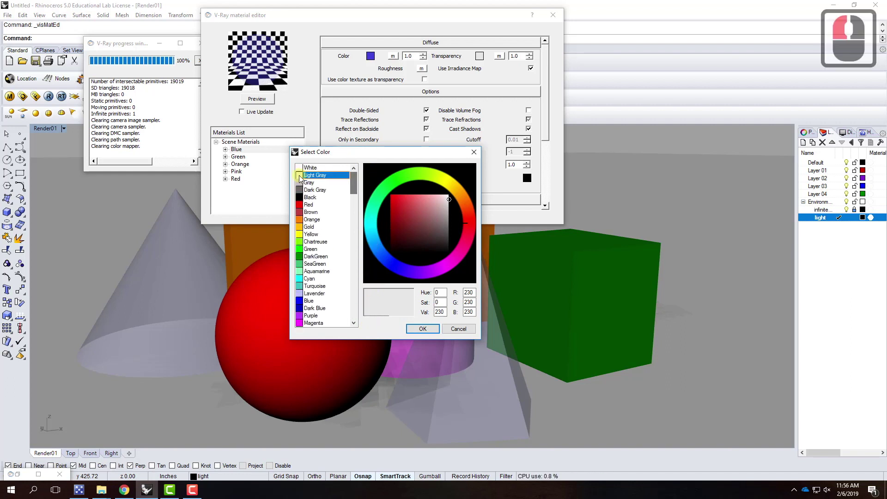
{"action": "left_click", "coordinate": [314, 189]}
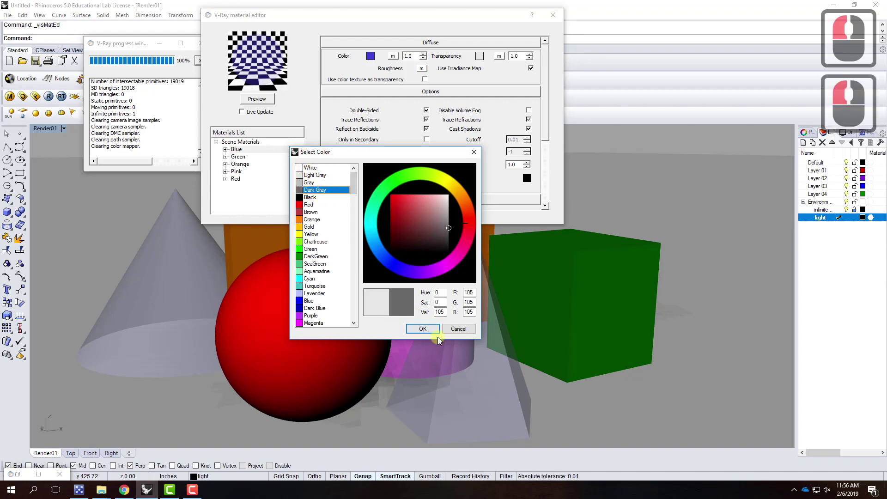
{"action": "left_click", "coordinate": [422, 329]}
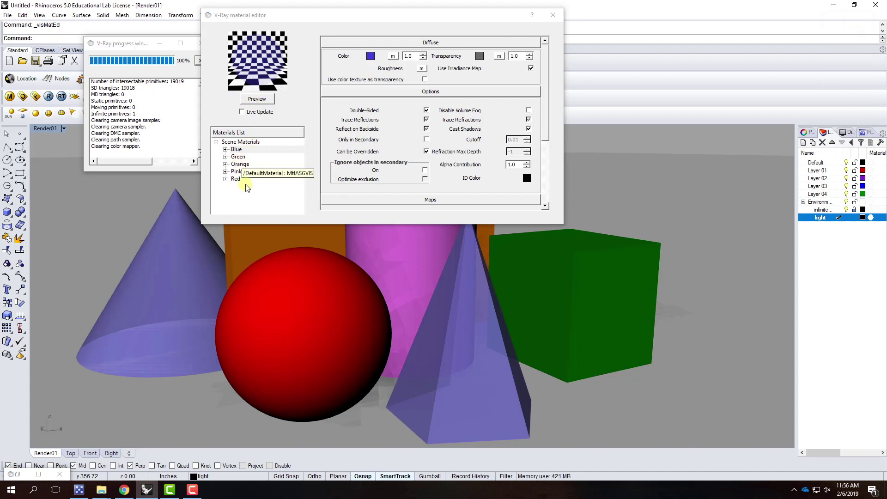
Give the Pink material a gray transparency and preview it
{"action": "left_click", "coordinate": [239, 173]}
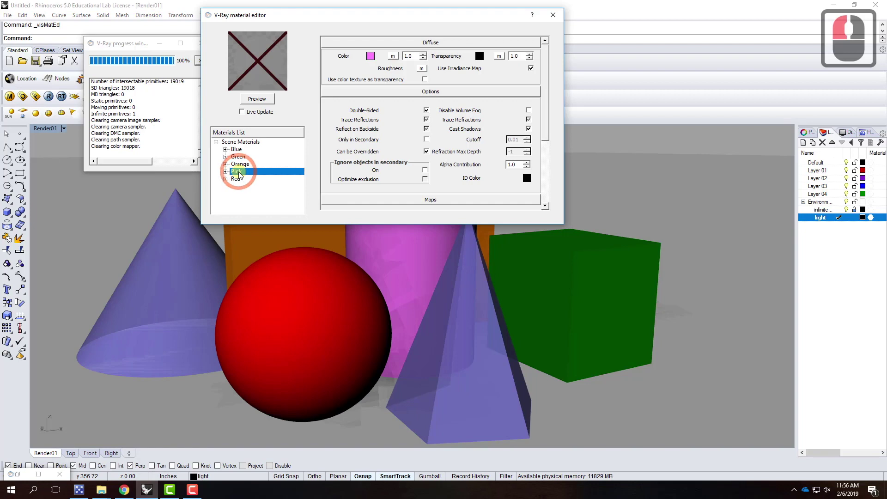
{"action": "left_click", "coordinate": [481, 56]}
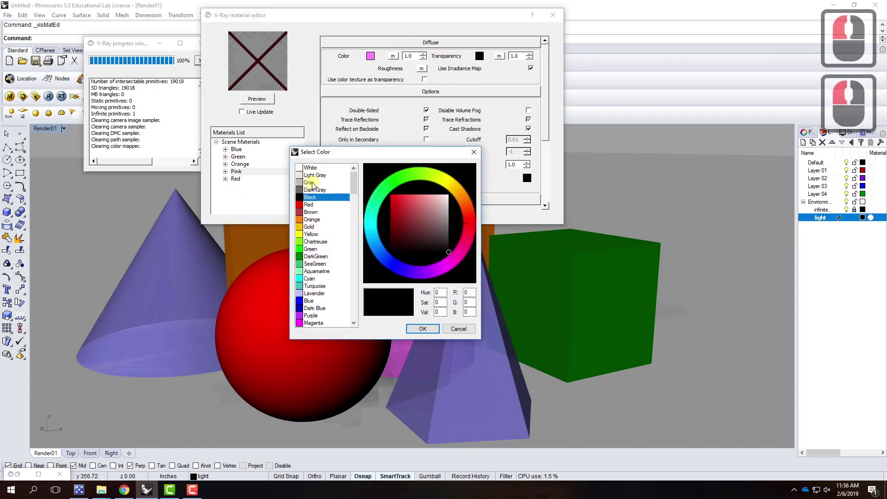
{"action": "left_click", "coordinate": [312, 183]}
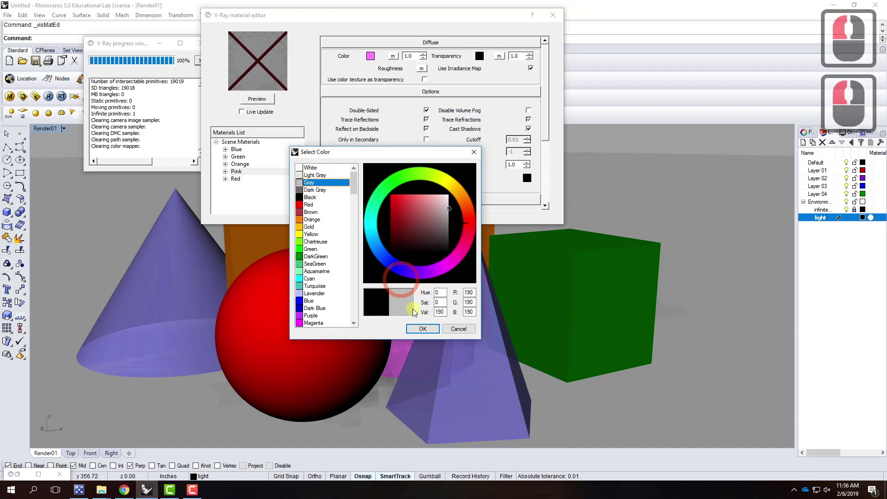
{"action": "left_click", "coordinate": [422, 328]}
{"action": "left_click", "coordinate": [257, 98]}
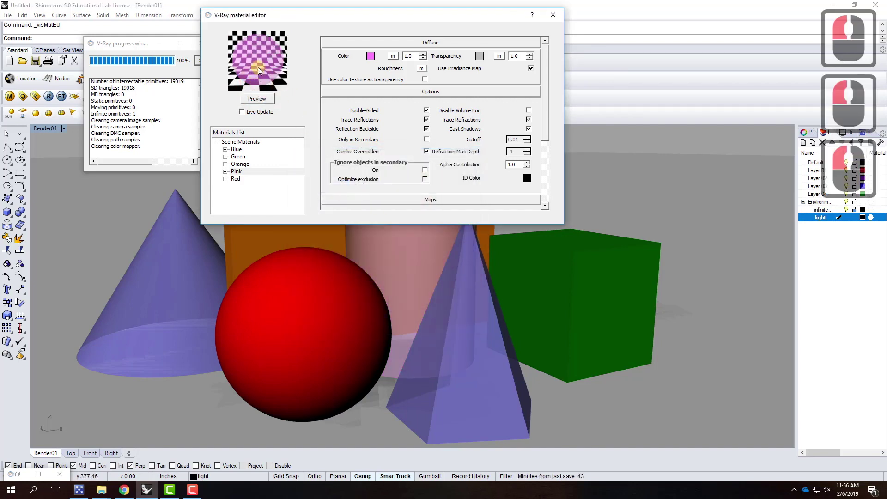
Change Pink's transparency to white, refresh the preview, and close the material editor
{"action": "left_click", "coordinate": [374, 56]}
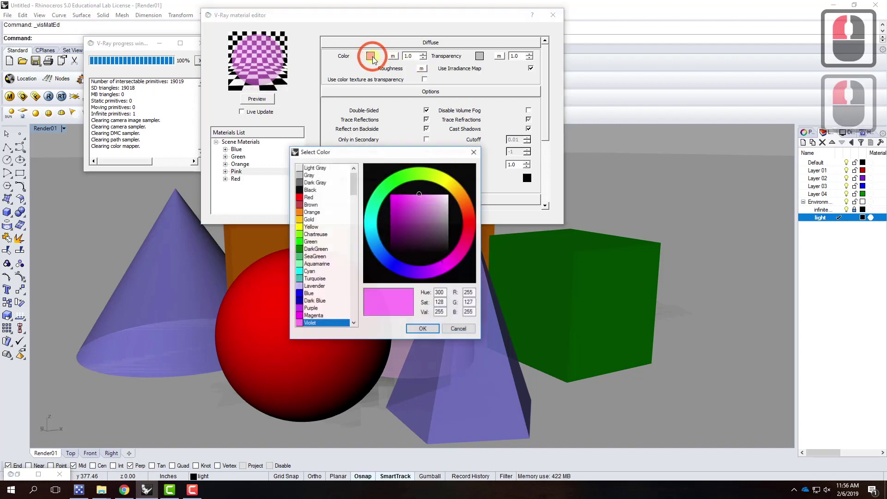
{"action": "left_click", "coordinate": [458, 329]}
{"action": "double_click", "coordinate": [479, 56]}
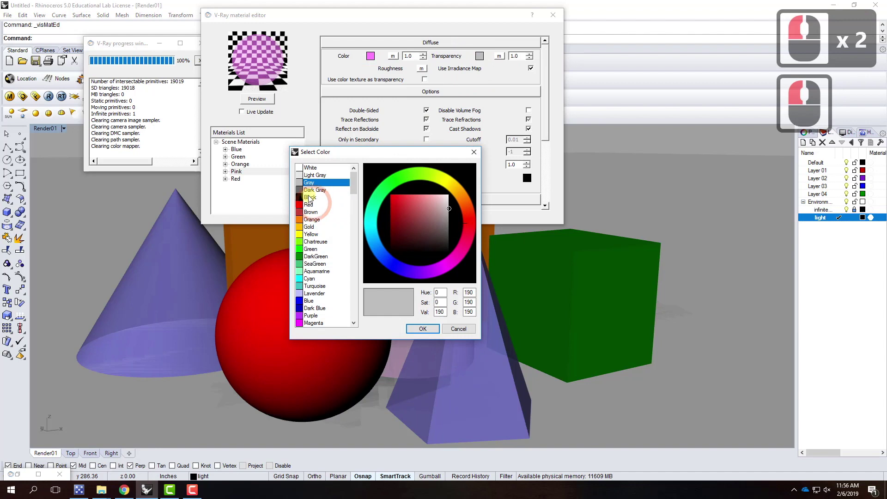
{"action": "left_click", "coordinate": [311, 167]}
{"action": "left_click", "coordinate": [422, 329]}
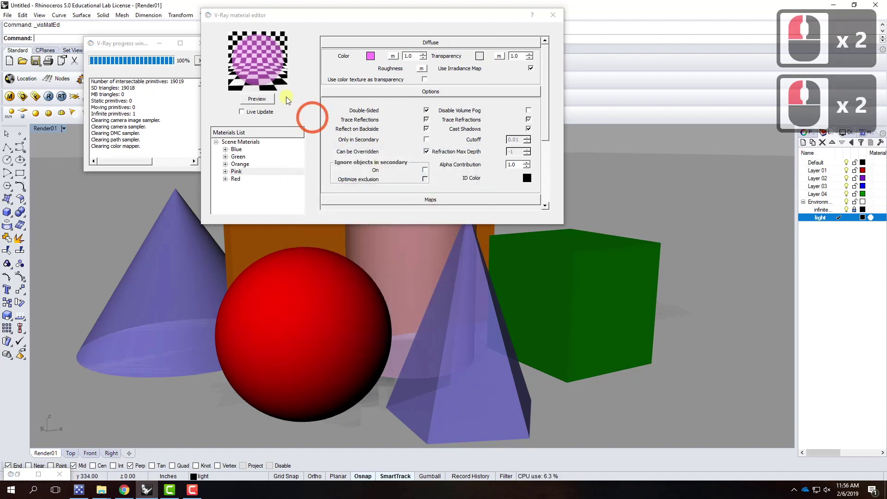
{"action": "left_click", "coordinate": [255, 99]}
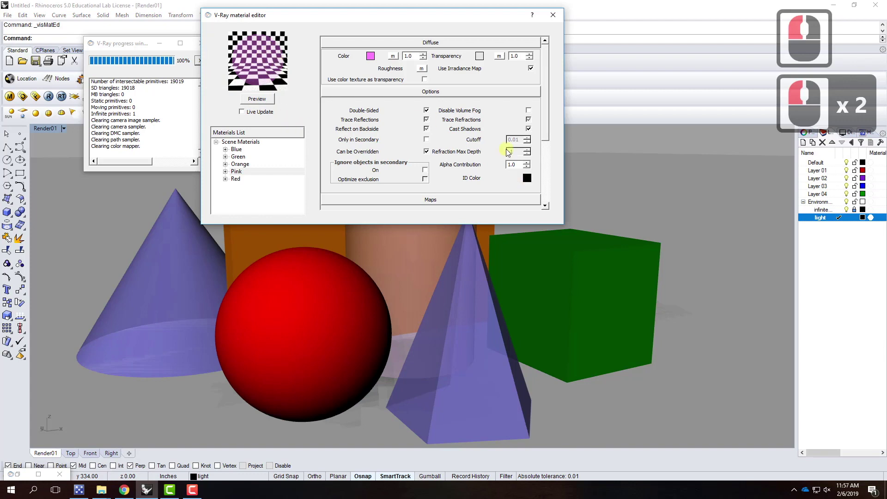
{"action": "left_click", "coordinate": [551, 16]}
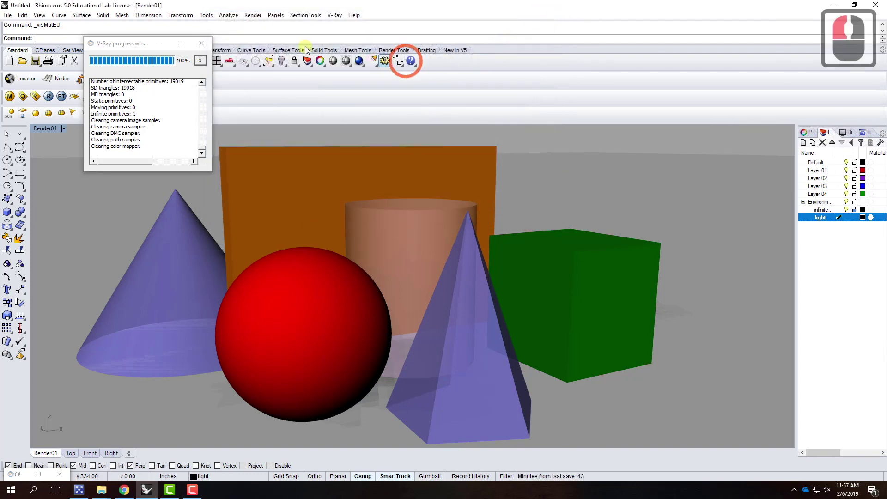
Run a fresh V-Ray render and briefly view the result maximized
{"action": "left_click", "coordinate": [203, 43]}
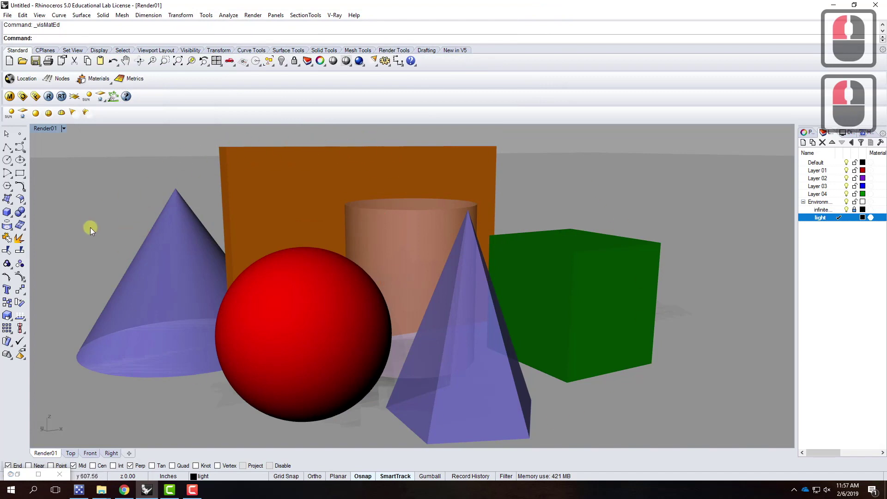
{"action": "left_click", "coordinate": [48, 97]}
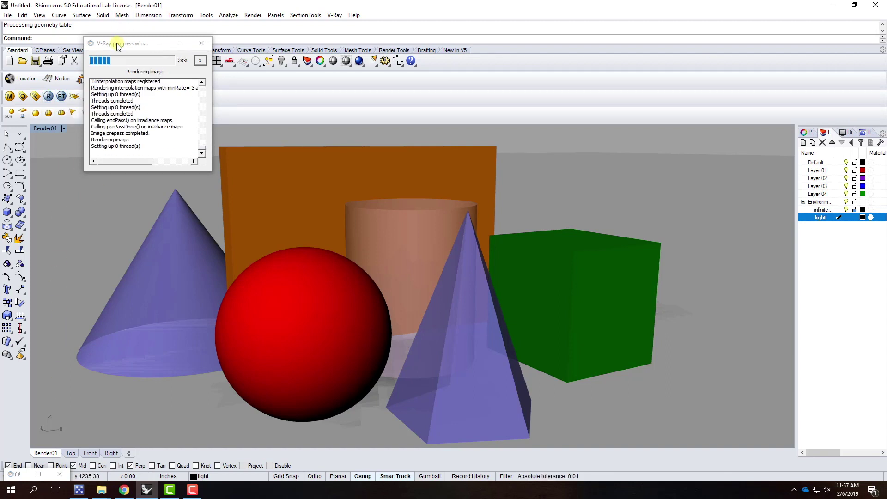
{"action": "left_click", "coordinate": [39, 475]}
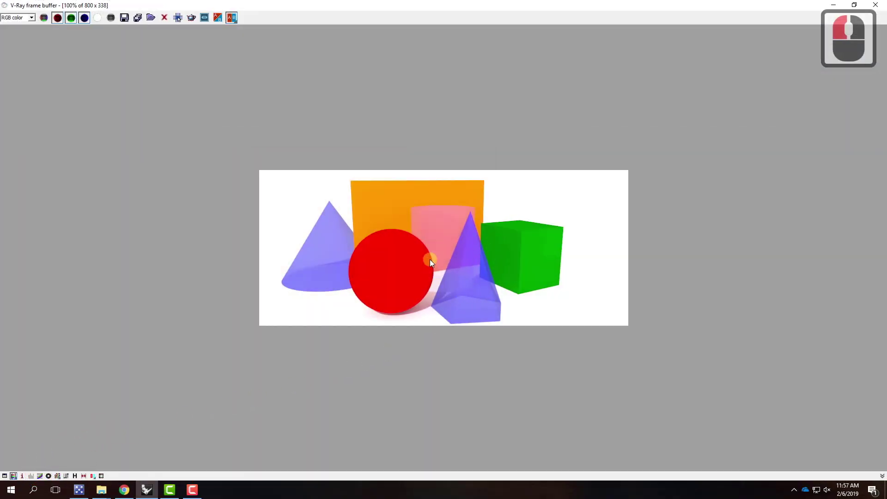
{"action": "left_click", "coordinate": [855, 4]}
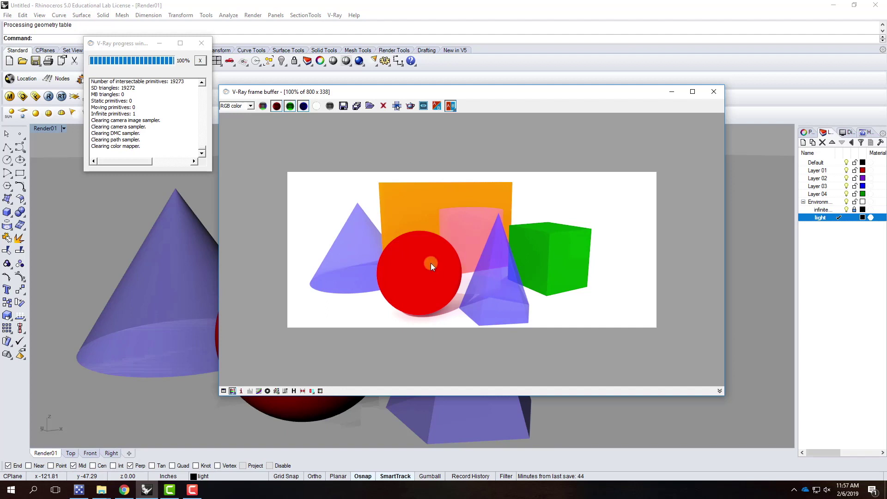
Save the new render as JPEG Render01-01b beside Render01-01a and close the frame buffer
{"action": "left_click", "coordinate": [344, 106]}
{"action": "left_click", "coordinate": [432, 181]}
{"action": "left_click", "coordinate": [441, 326]}
{"action": "left_click", "coordinate": [442, 325]}
{"action": "left_click", "coordinate": [442, 326]}
{"action": "key", "text": "BackSpace"}
{"action": "type", "text": "b"}
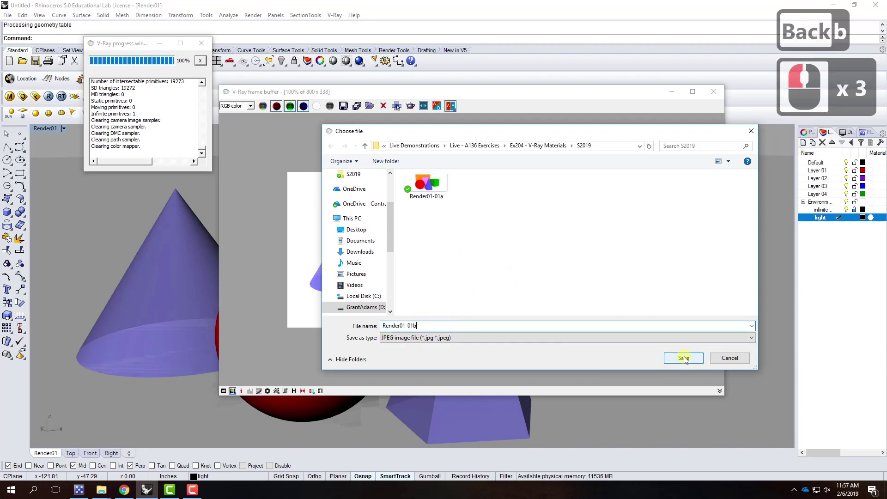
{"action": "left_click", "coordinate": [683, 357]}
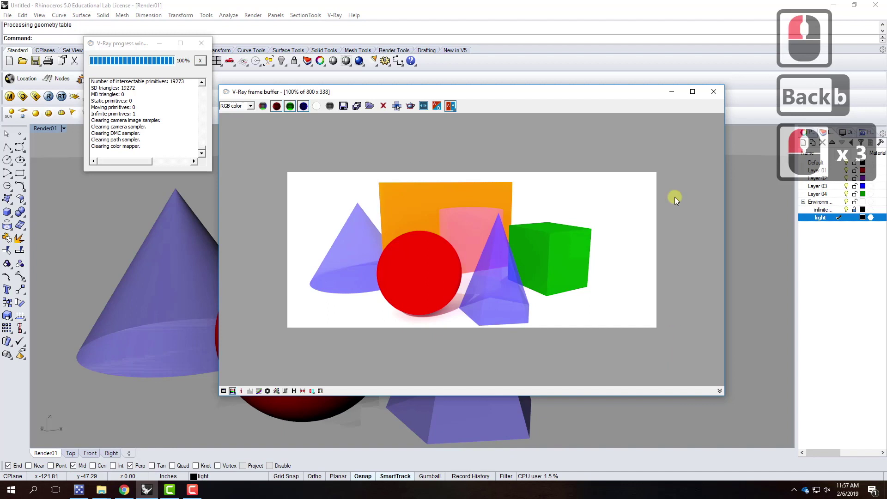
{"action": "left_click", "coordinate": [713, 92]}
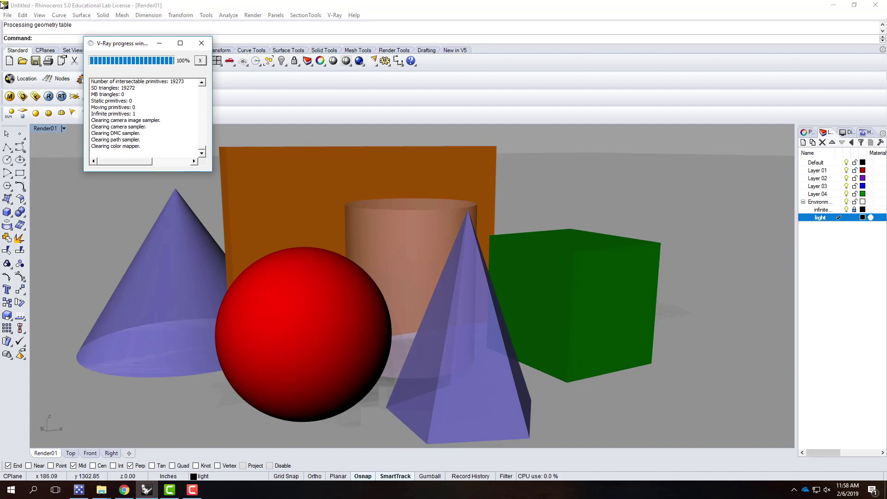
In the V-Ray material editor, add a Reflection layer to the Red material
{"action": "left_click", "coordinate": [10, 97]}
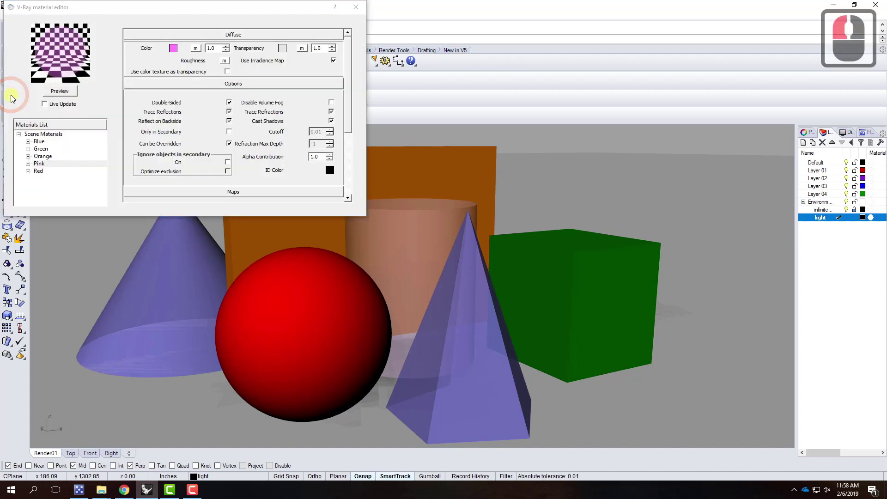
{"action": "left_click", "coordinate": [37, 171]}
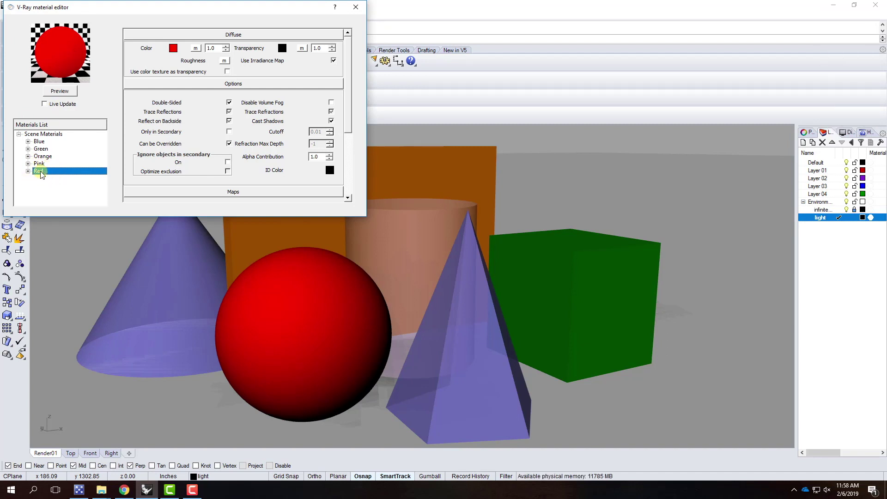
{"action": "right_click", "coordinate": [40, 172]}
{"action": "mouse_move", "coordinate": [58, 179]}
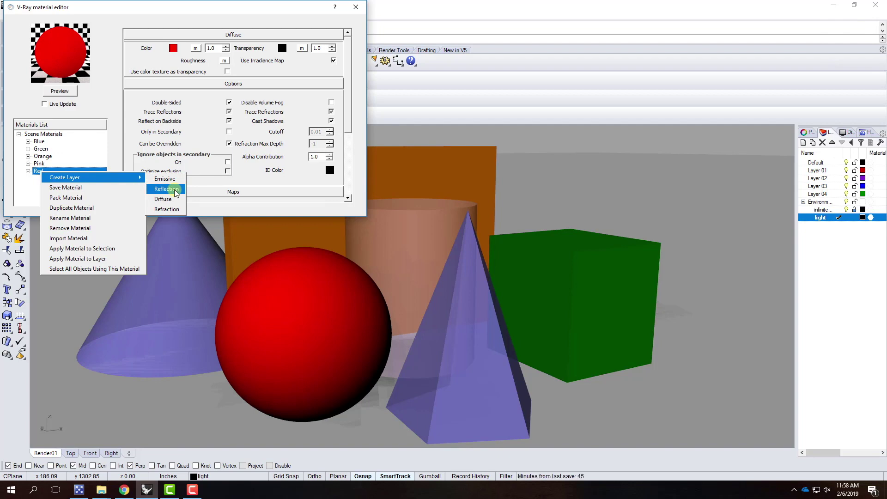
{"action": "left_click", "coordinate": [176, 193]}
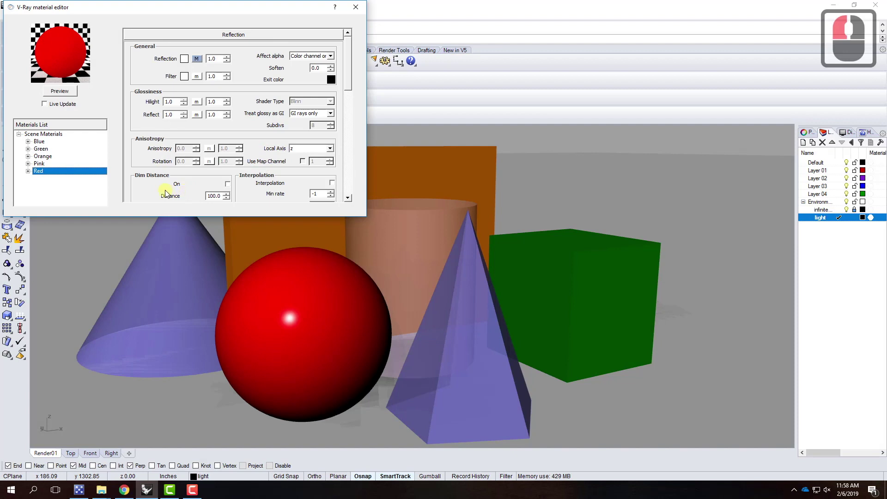
Collapse the Red material's rollouts, review its Reflection settings, and refresh the preview sphere
{"action": "left_click", "coordinate": [233, 34]}
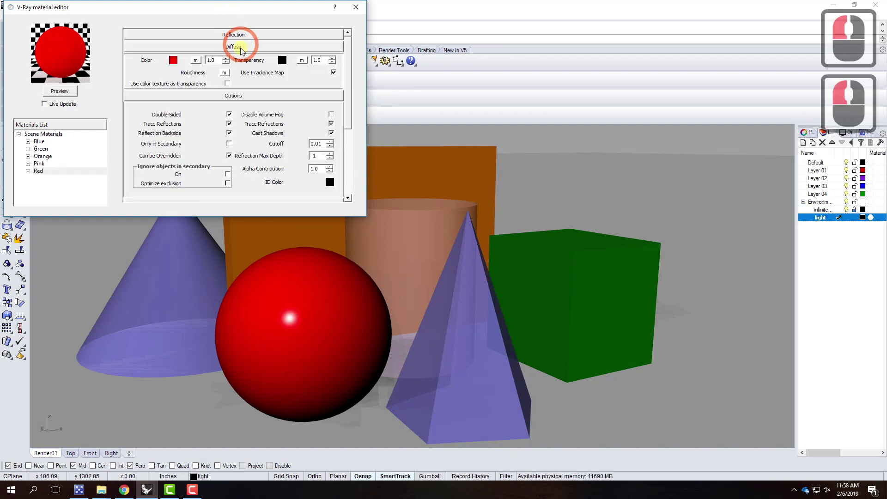
{"action": "left_click", "coordinate": [239, 47]}
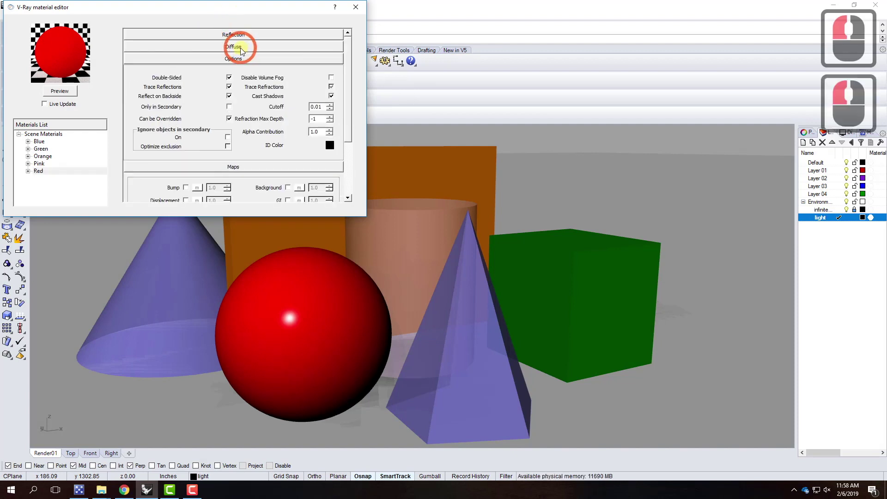
{"action": "left_click", "coordinate": [238, 59]}
{"action": "left_click", "coordinate": [241, 71]}
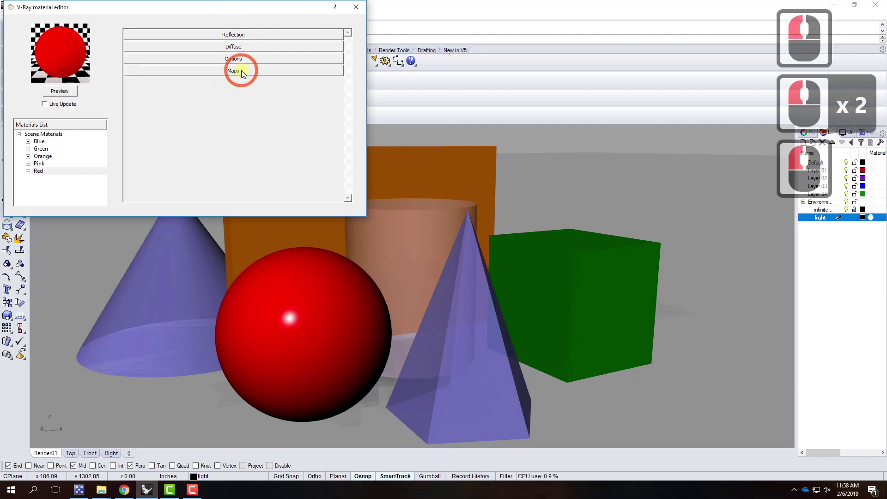
{"action": "left_click", "coordinate": [242, 35]}
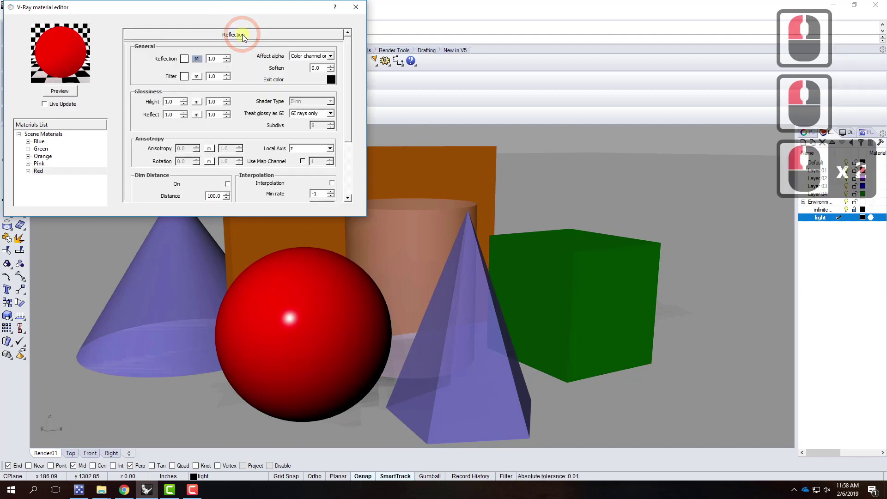
{"action": "left_click", "coordinate": [243, 34]}
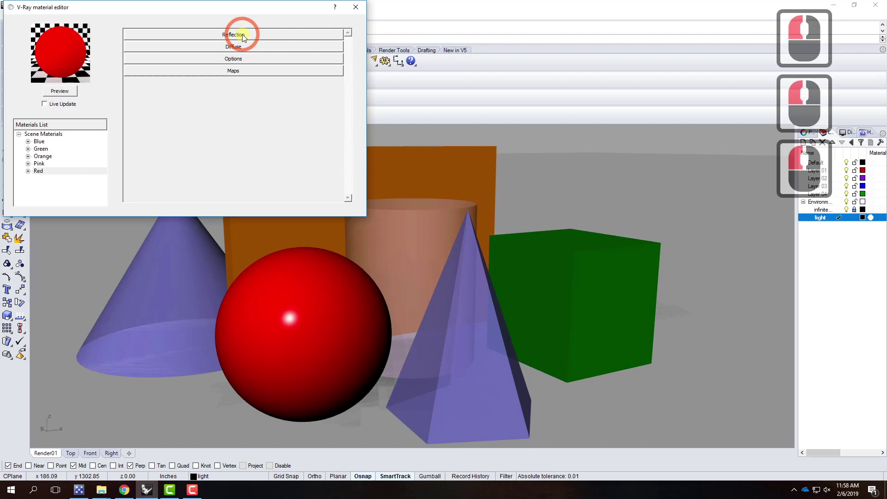
{"action": "left_click", "coordinate": [66, 91]}
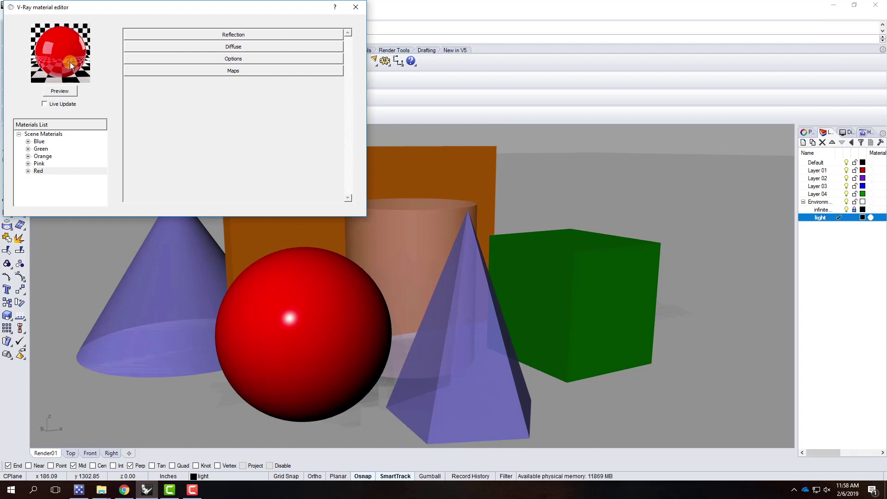
{"action": "left_click", "coordinate": [212, 37]}
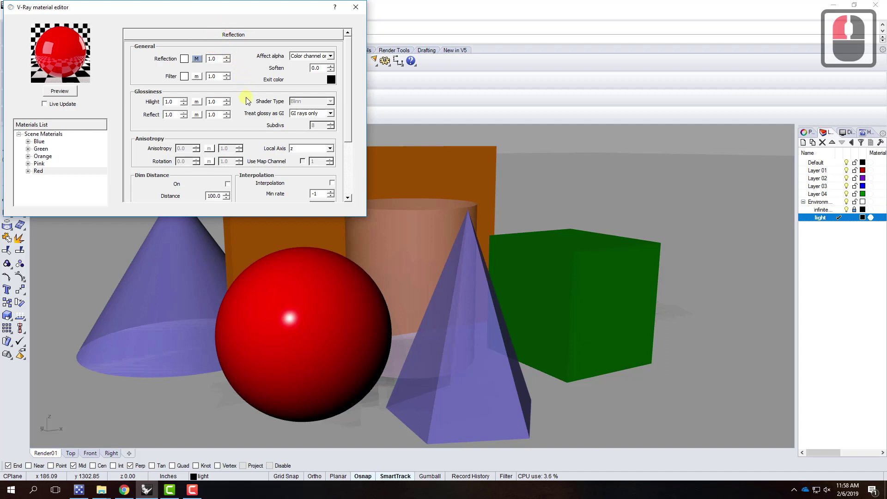
{"action": "left_click", "coordinate": [192, 32]}
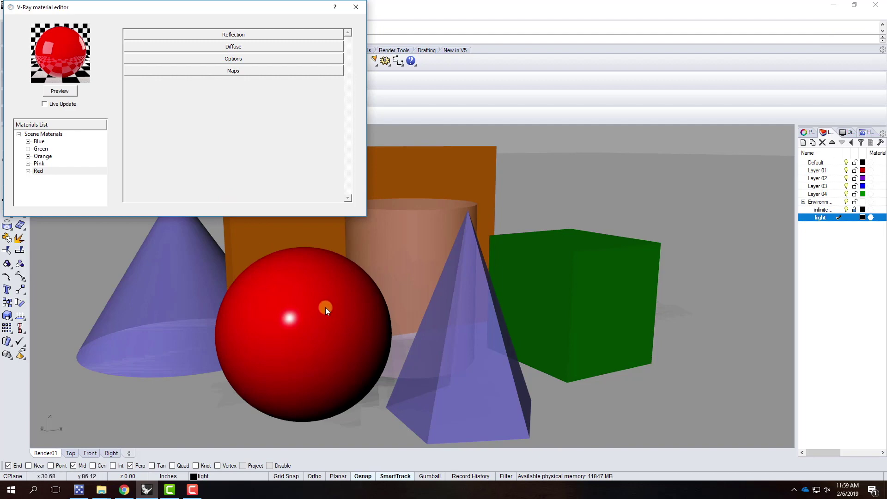
Close the material editor, render the scene with the reflective red sphere, then minimize the result
{"action": "left_click", "coordinate": [358, 10]}
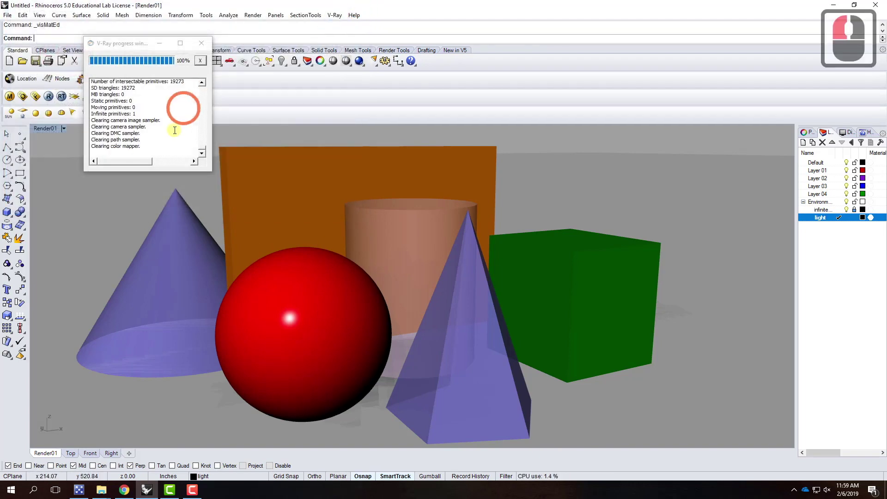
{"action": "left_click", "coordinate": [359, 60]}
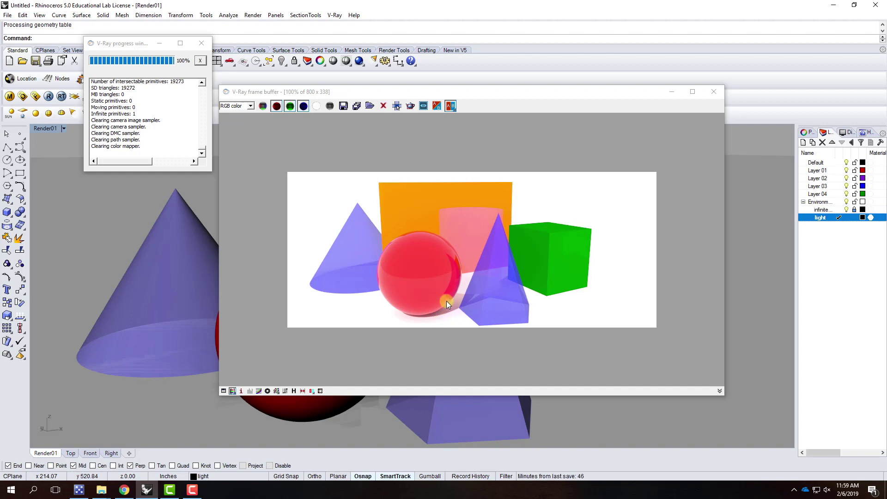
{"action": "left_click", "coordinate": [672, 91]}
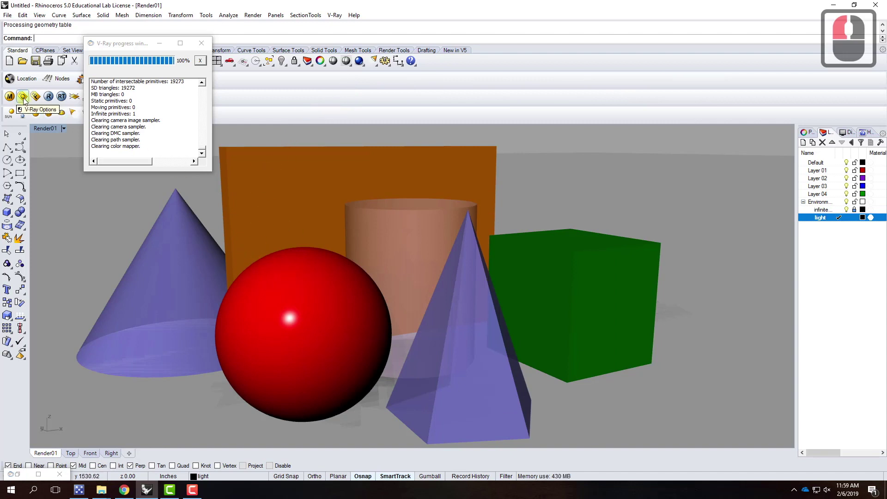
Reopen the V-Ray material editor and add a Reflection layer to the Blue material
{"action": "left_click", "coordinate": [9, 98]}
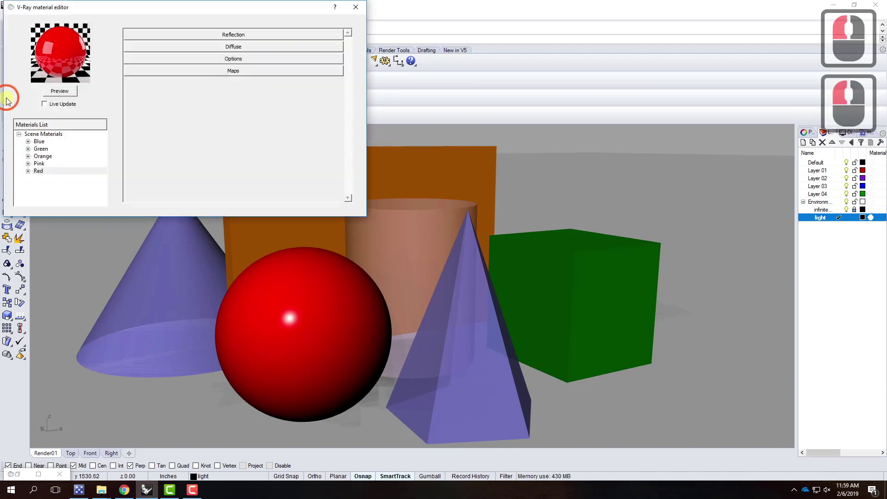
{"action": "left_click", "coordinate": [40, 142]}
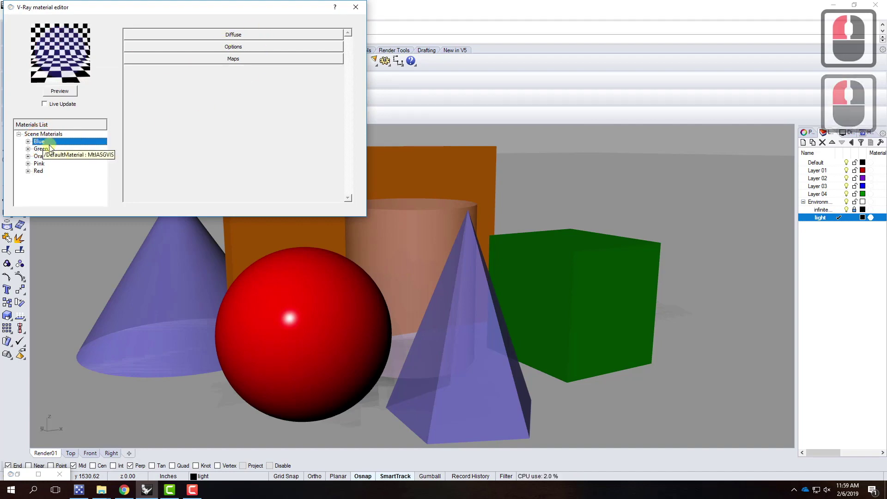
{"action": "right_click", "coordinate": [40, 143]}
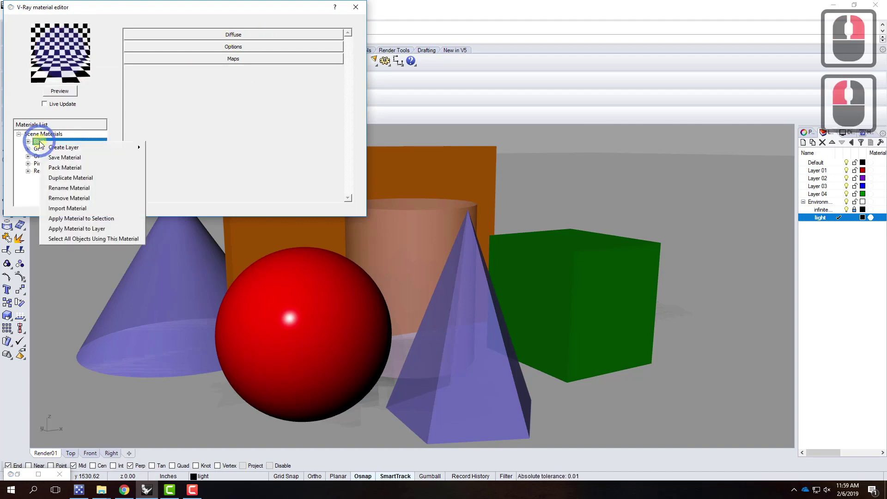
{"action": "mouse_move", "coordinate": [69, 147]}
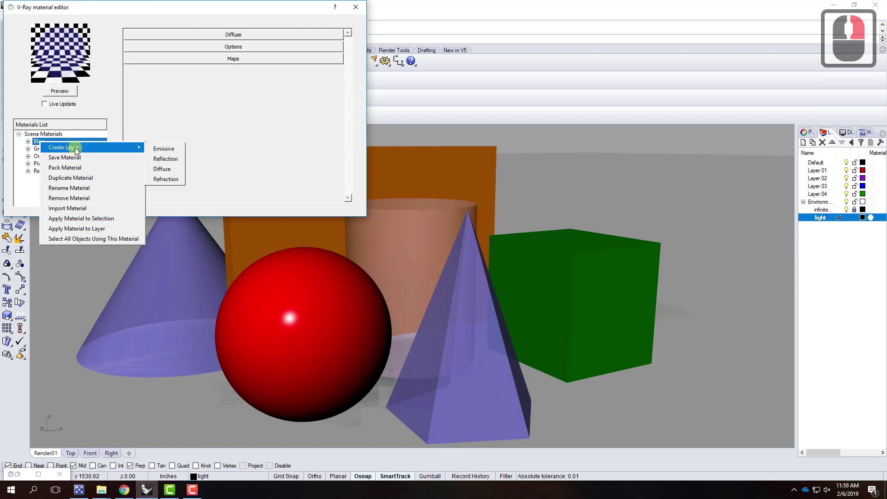
{"action": "left_click", "coordinate": [169, 158]}
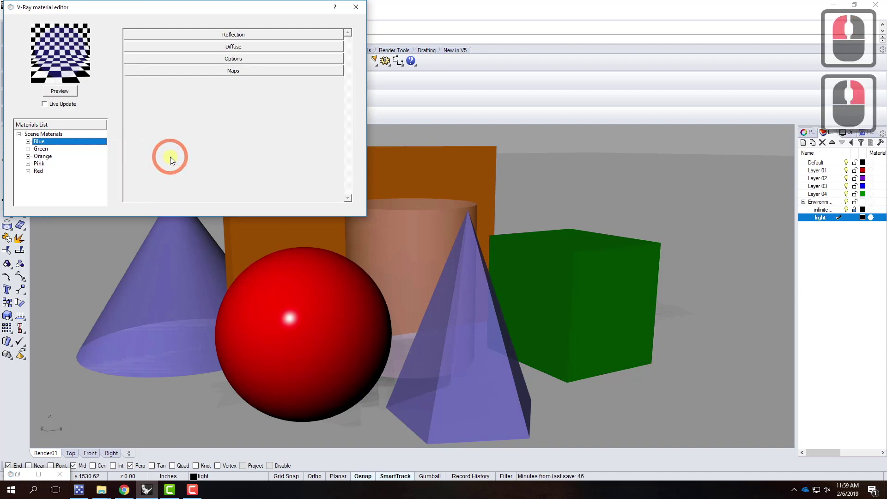
Expand Blue's Reflection settings, preview it, and open its Fresnel texture showing IOR 1.55
{"action": "left_click", "coordinate": [245, 35]}
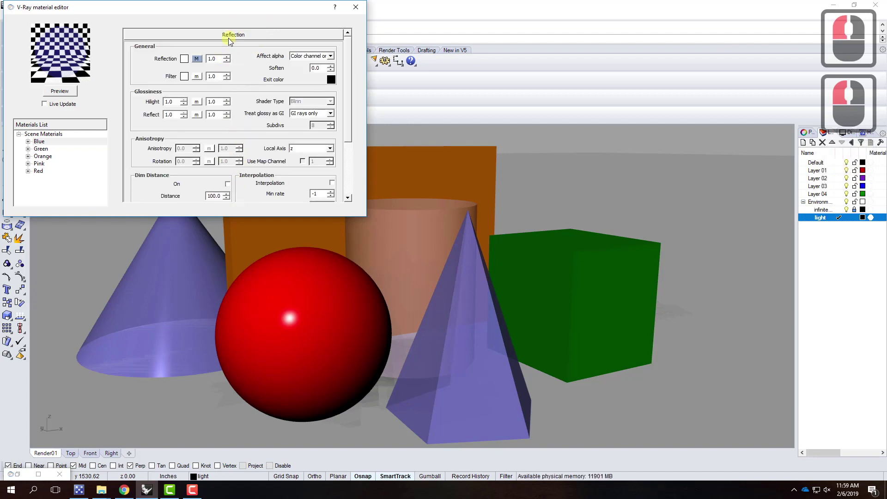
{"action": "left_click", "coordinate": [68, 91]}
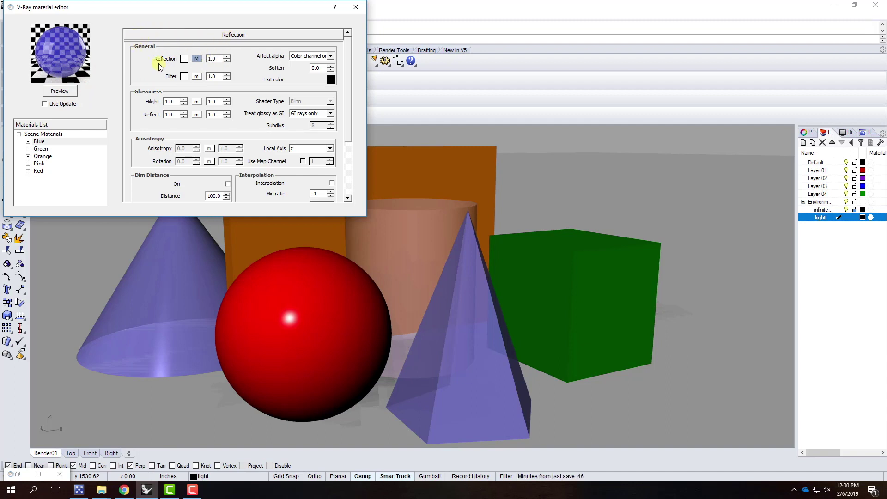
{"action": "left_click", "coordinate": [197, 58]}
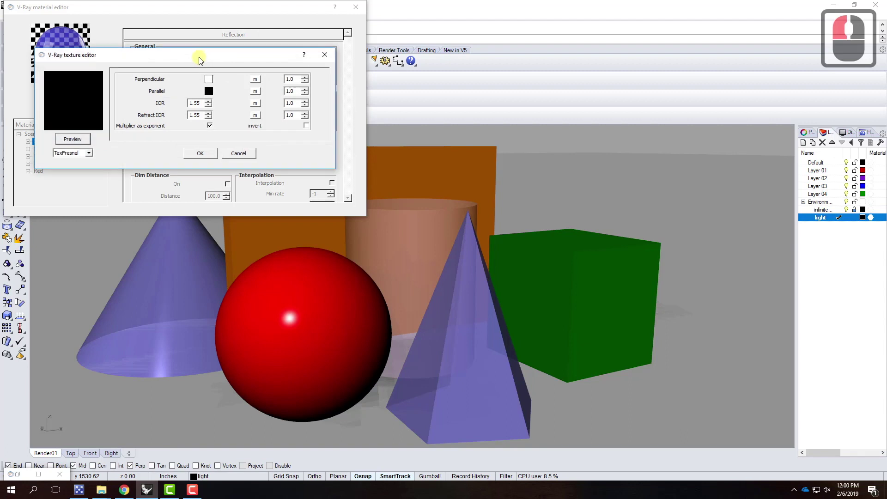
{"action": "left_click_drag", "start_coordinate": [199, 58], "coordinate": [246, 81]}
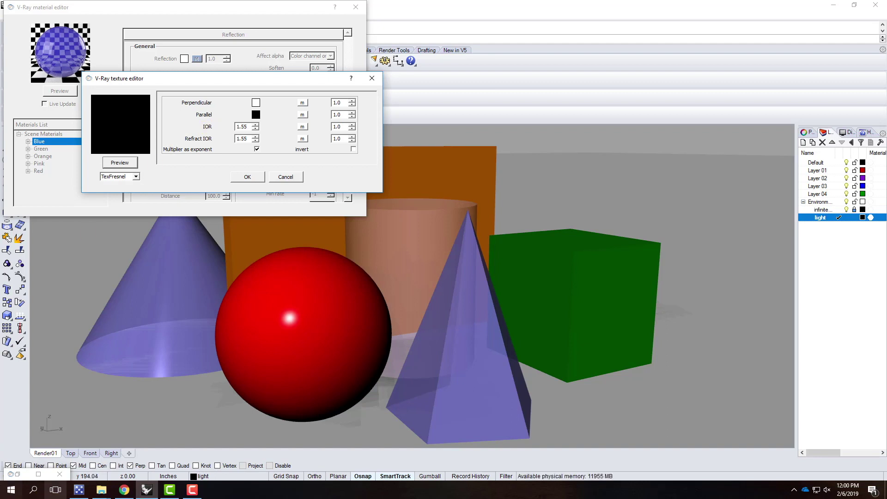
Search Chrome for 'IOR diamond' and copy Diamond's 2.418 from the Pixel and Poly IOR list
{"action": "left_click", "coordinate": [132, 492]}
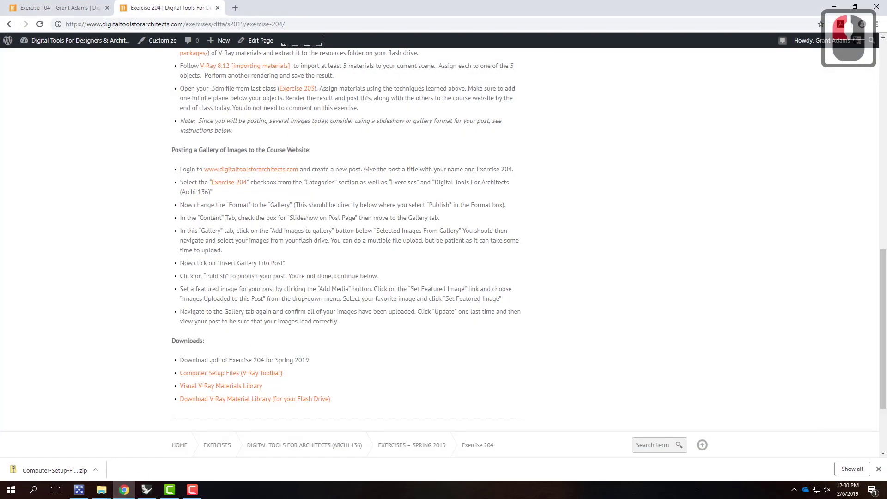
{"action": "left_click", "coordinate": [234, 7]}
{"action": "type", "text": "IOR"}
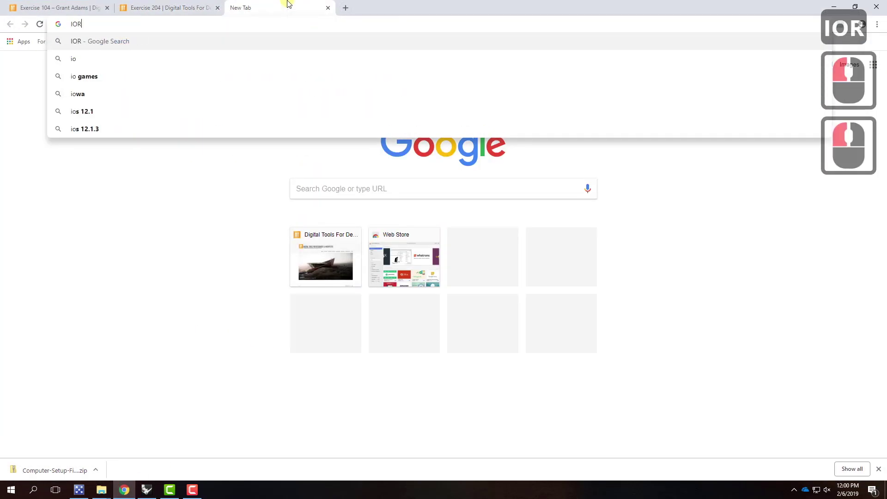
{"action": "type", "text": " diamond"}
{"action": "key", "text": "Return"}
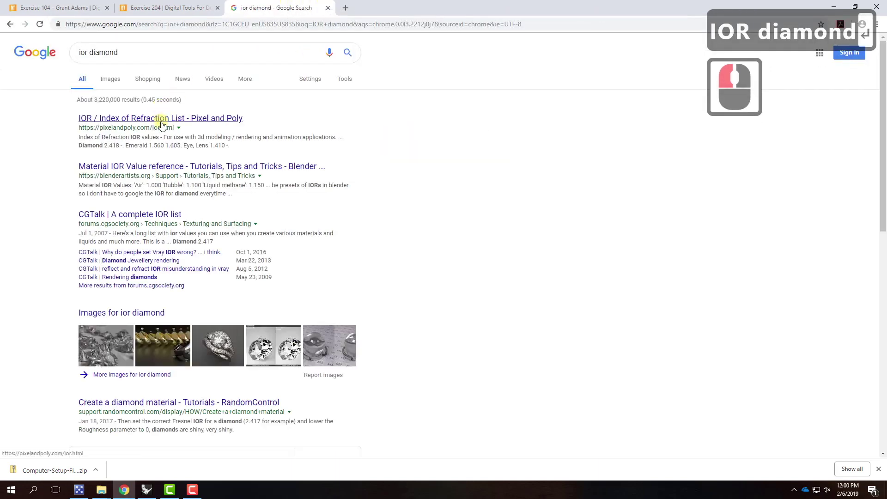
{"action": "left_click", "coordinate": [158, 118]}
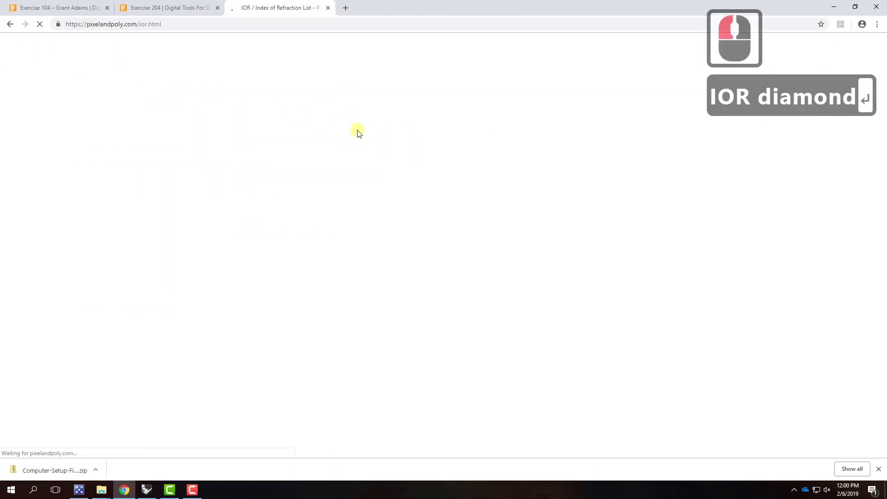
{"action": "scroll", "coordinate": [362, 279], "scroll_direction": "down", "scroll_amount": 6}
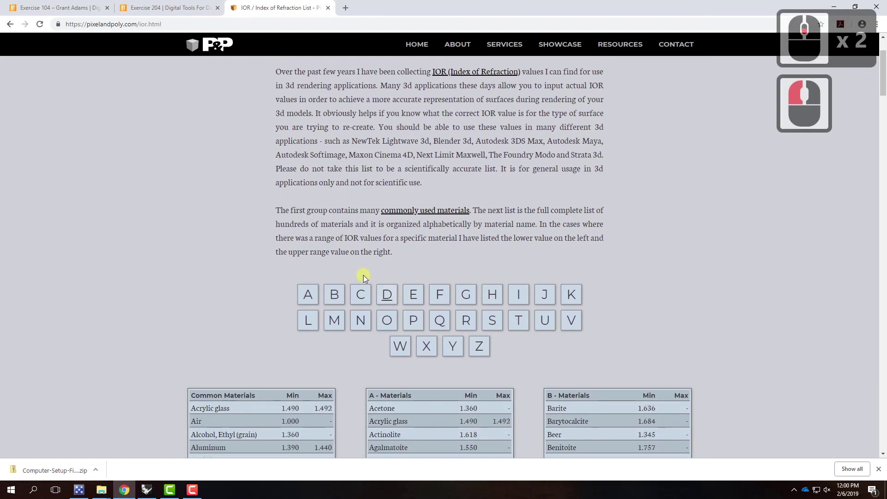
{"action": "scroll", "coordinate": [326, 295], "scroll_direction": "down", "scroll_amount": 2}
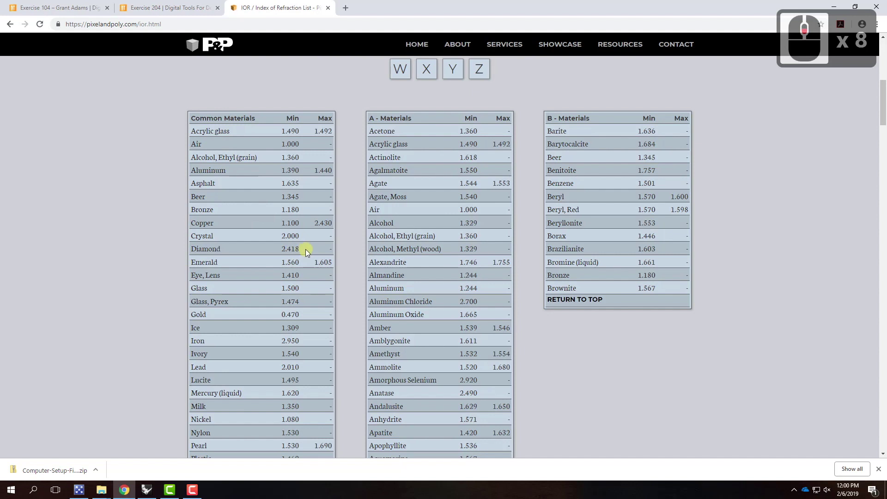
{"action": "double_click", "coordinate": [285, 248]}
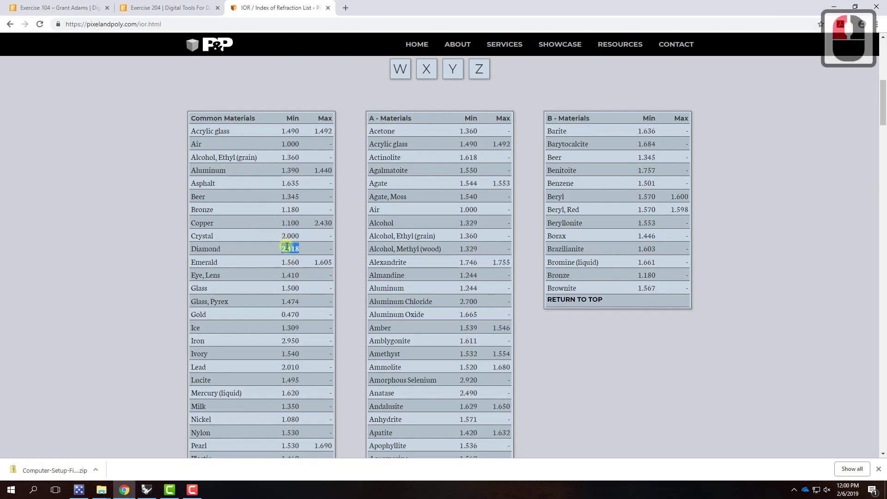
{"action": "right_click", "coordinate": [289, 250]}
Change the Blue material's Fresnel IOR from 1.55 to 2.418 and re-render its preview
{"action": "left_click", "coordinate": [146, 489]}
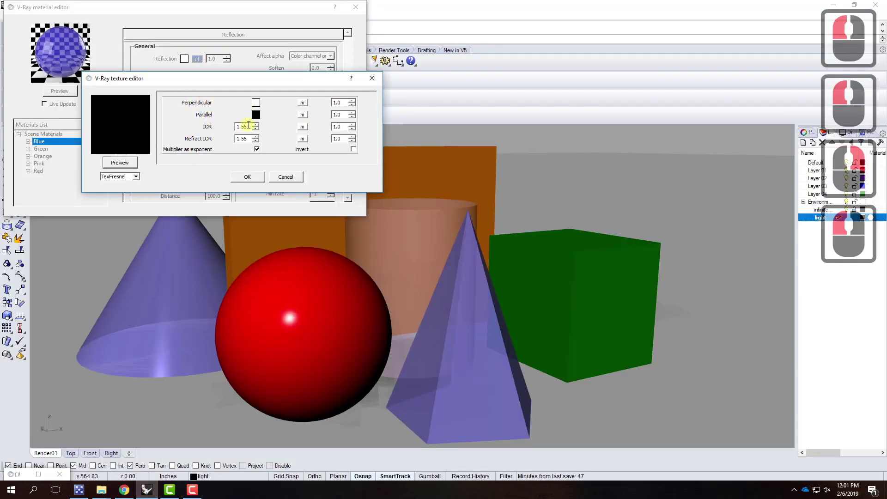
{"action": "double_click", "coordinate": [241, 126]}
{"action": "right_click", "coordinate": [242, 129]}
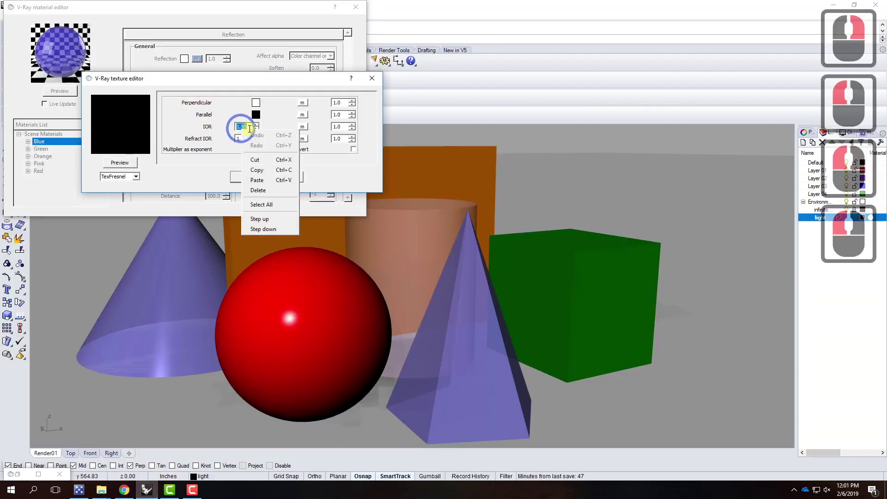
{"action": "left_click", "coordinate": [280, 202]}
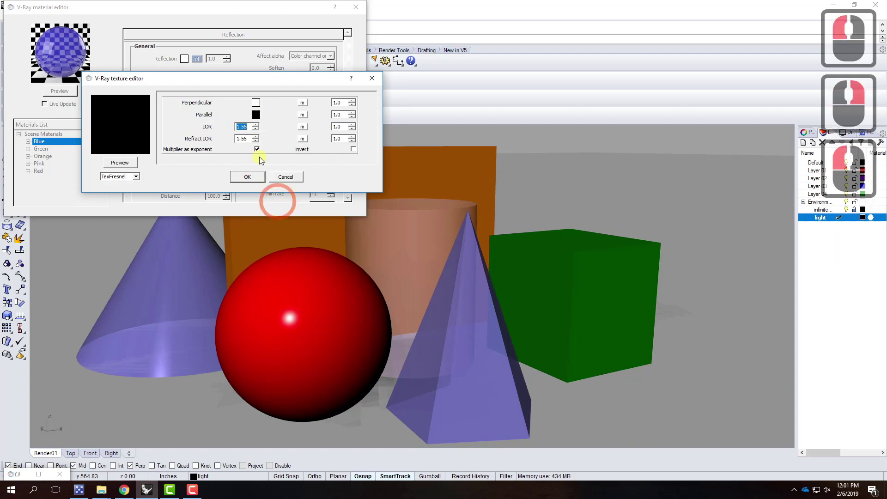
{"action": "type", "text": "2.418"}
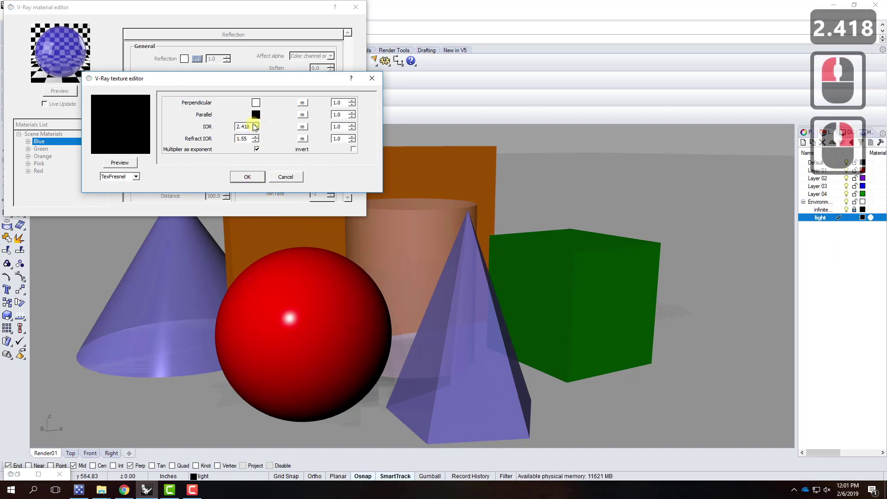
{"action": "left_click", "coordinate": [247, 177]}
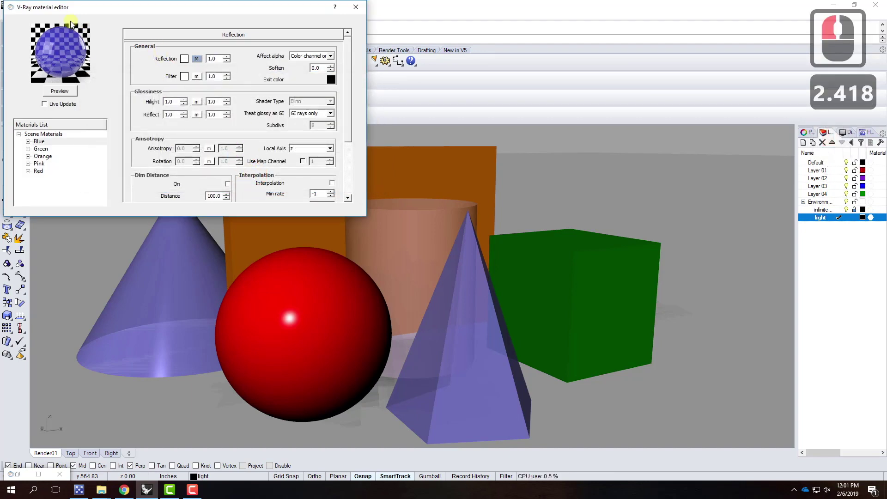
{"action": "left_click", "coordinate": [58, 91]}
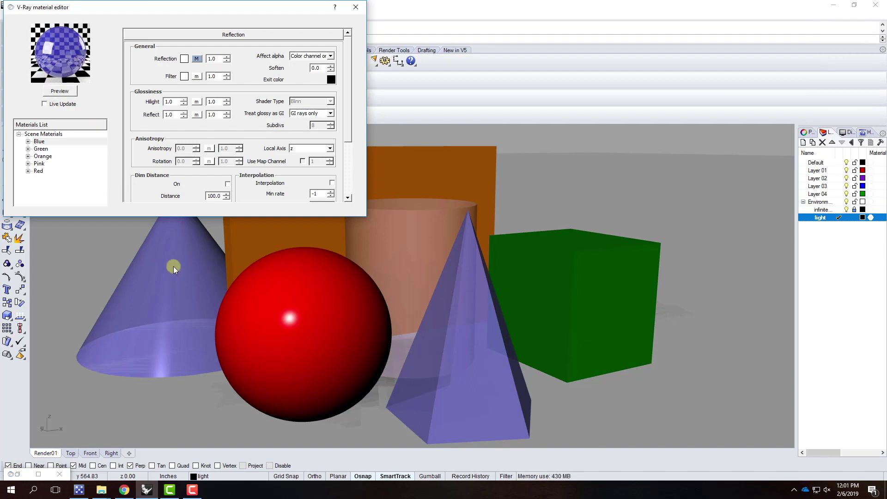
Scroll through the Pixel and Poly IOR list, looking up values such as Ruby 1.757, then minimize Chrome
{"action": "left_click", "coordinate": [123, 490]}
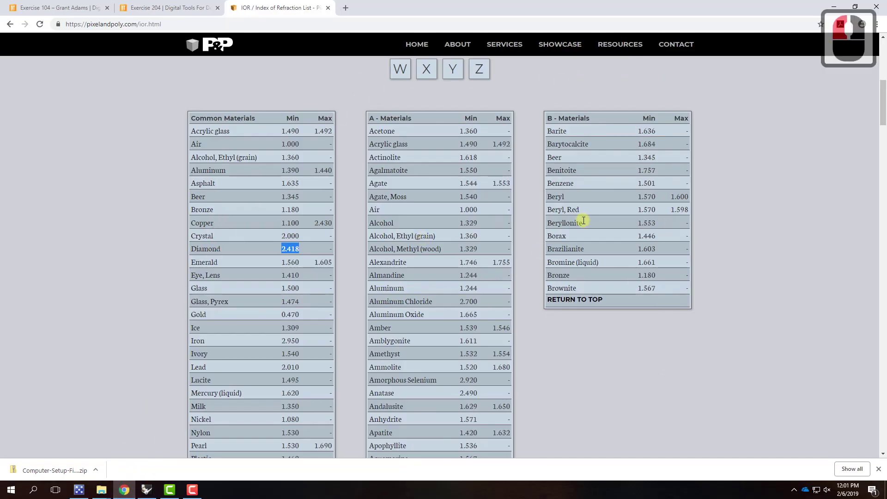
{"action": "scroll", "coordinate": [577, 162], "scroll_direction": "down", "scroll_amount": 2}
{"action": "scroll", "coordinate": [428, 400], "scroll_direction": "down", "scroll_amount": 2}
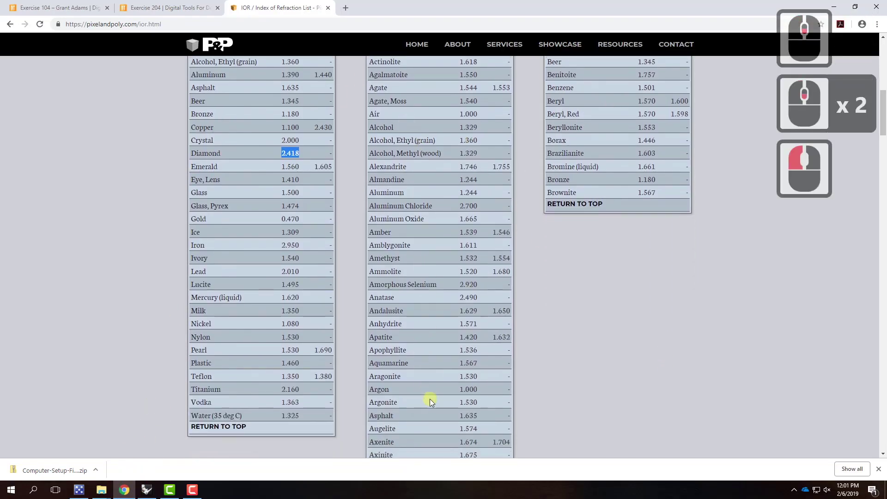
{"action": "scroll", "coordinate": [418, 216], "scroll_direction": "down", "scroll_amount": 12}
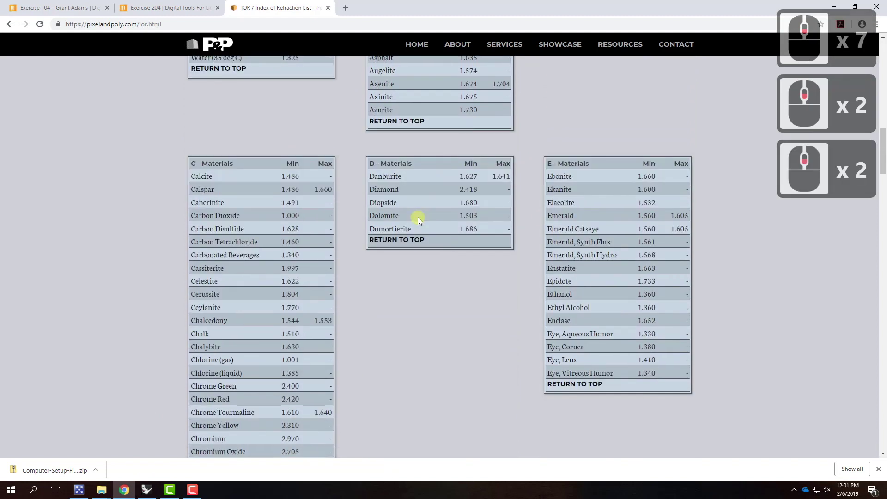
{"action": "scroll", "coordinate": [418, 220], "scroll_direction": "down", "scroll_amount": 4}
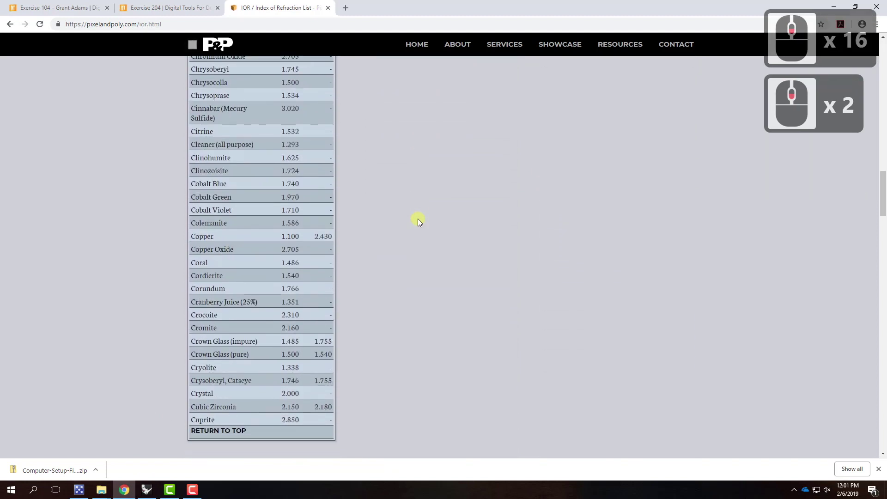
{"action": "scroll", "coordinate": [477, 251], "scroll_direction": "down", "scroll_amount": 1}
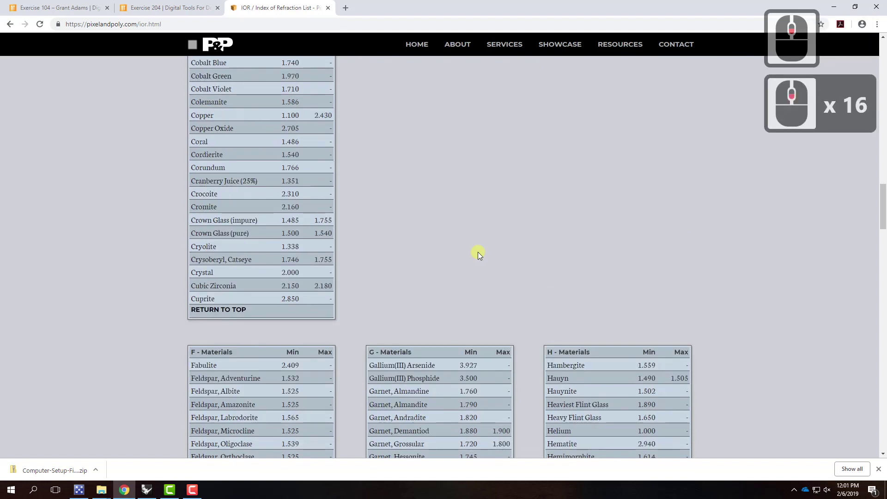
{"action": "scroll", "coordinate": [478, 251], "scroll_direction": "down", "scroll_amount": 4}
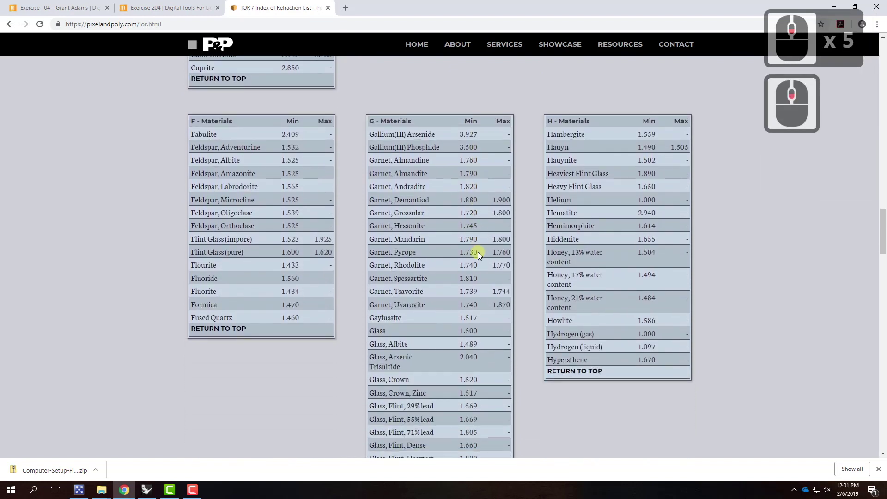
{"action": "scroll", "coordinate": [477, 251], "scroll_direction": "down", "scroll_amount": 6}
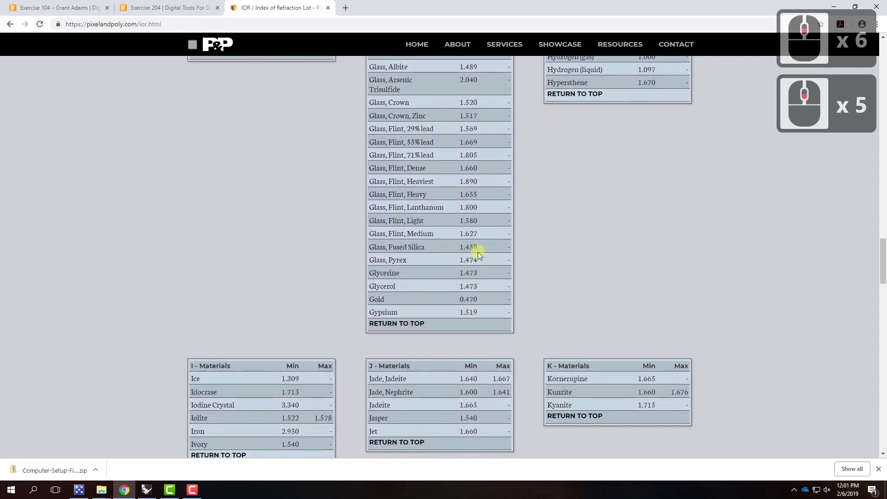
{"action": "scroll", "coordinate": [478, 251], "scroll_direction": "down", "scroll_amount": 10}
{"action": "scroll", "coordinate": [477, 252], "scroll_direction": "down", "scroll_amount": 3}
{"action": "scroll", "coordinate": [477, 251], "scroll_direction": "down", "scroll_amount": 9}
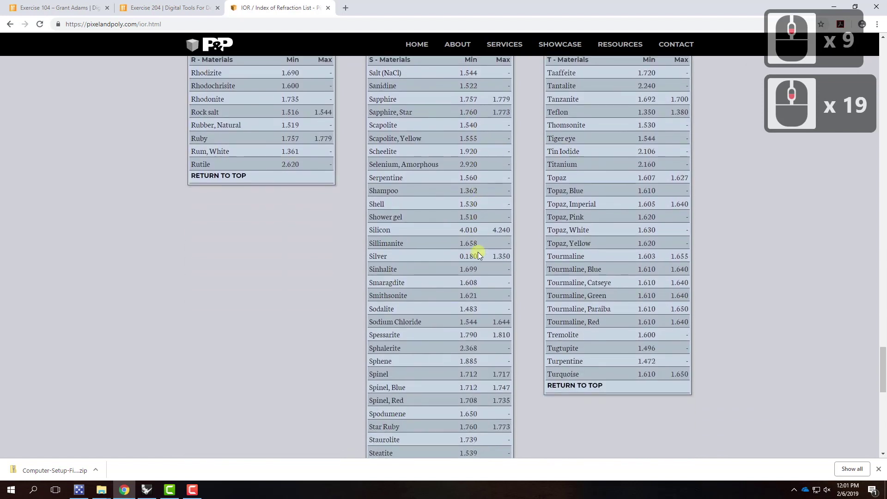
{"action": "scroll", "coordinate": [477, 256], "scroll_direction": "up", "scroll_amount": 2}
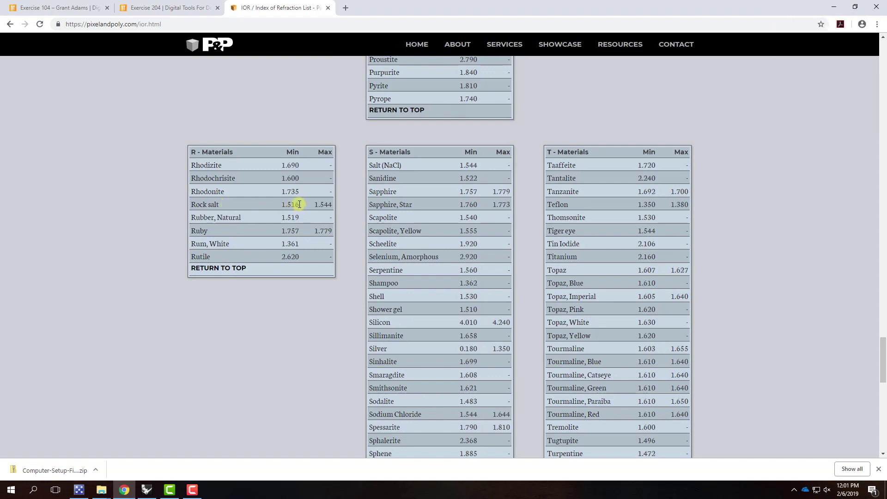
{"action": "scroll", "coordinate": [298, 201], "scroll_direction": "down", "scroll_amount": 2}
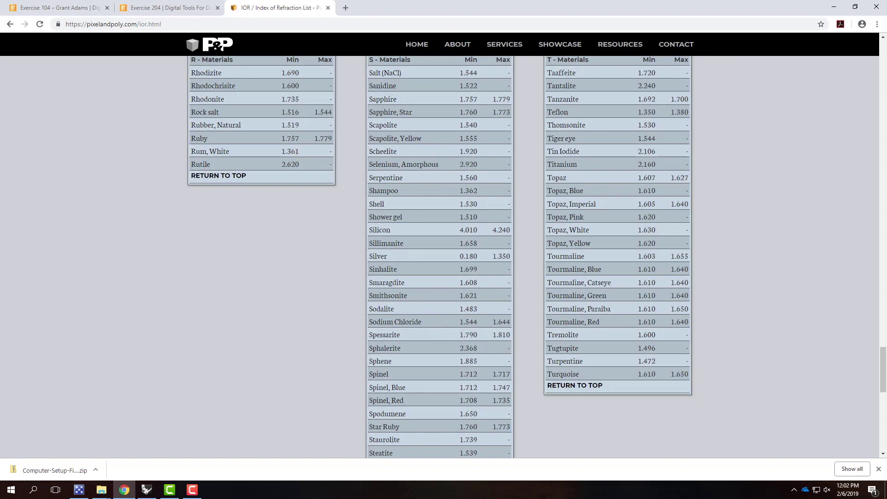
{"action": "left_click", "coordinate": [834, 6]}
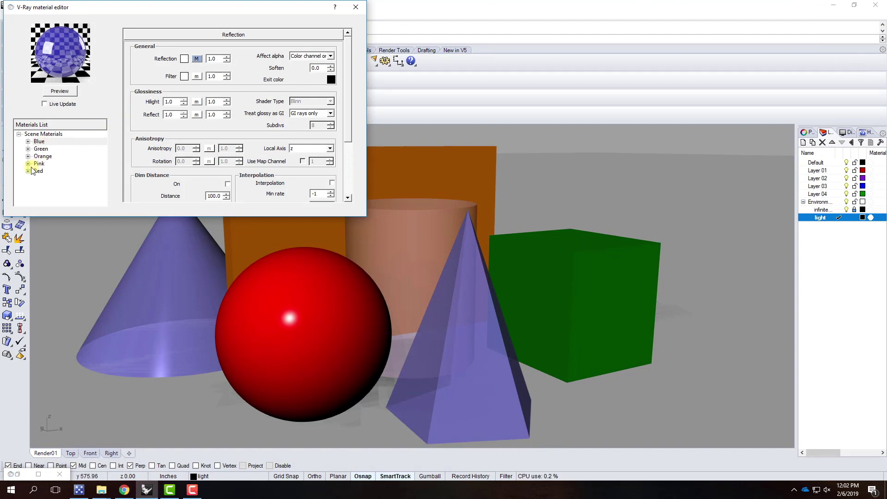
Add a Reflection layer to the Pink material
{"action": "left_click", "coordinate": [39, 164]}
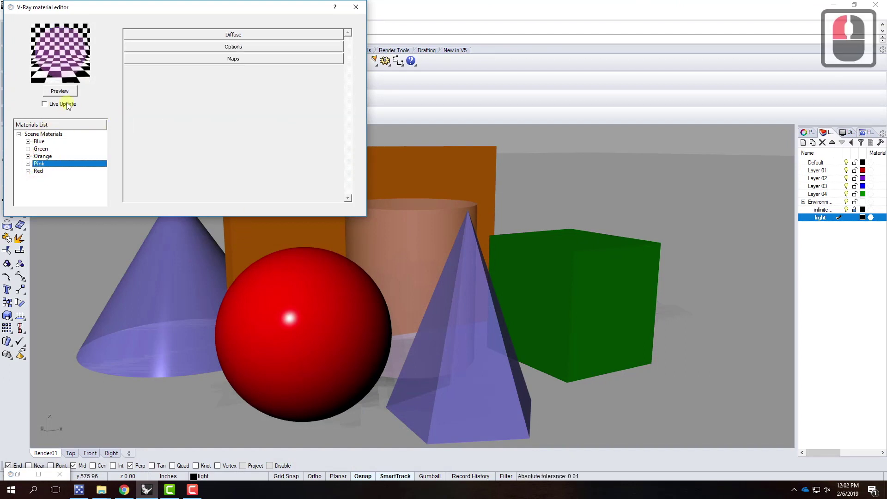
{"action": "right_click", "coordinate": [40, 164]}
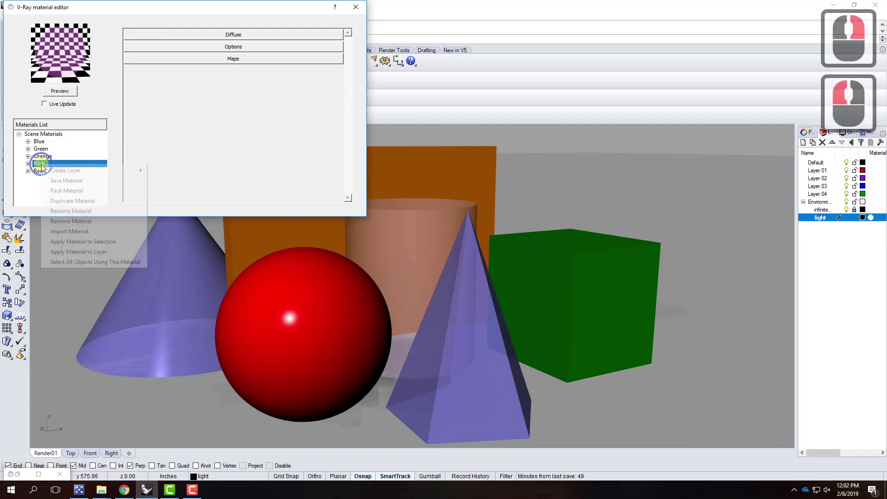
{"action": "mouse_move", "coordinate": [73, 171]}
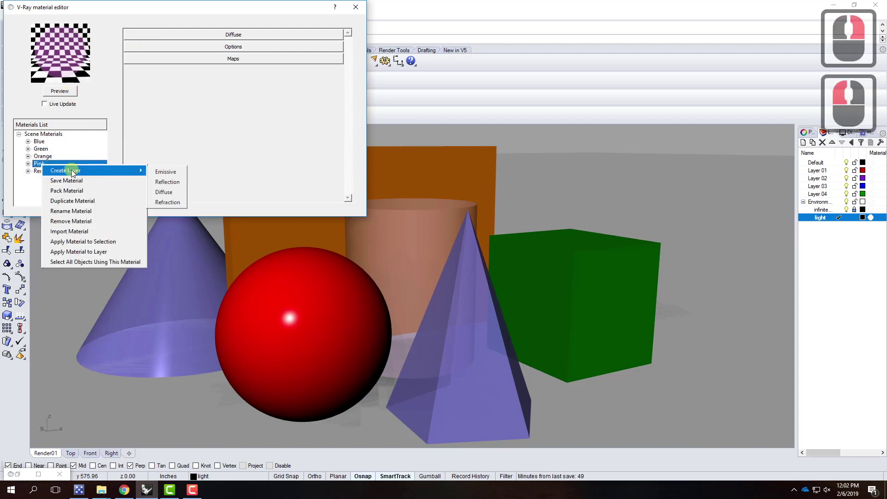
{"action": "left_click", "coordinate": [171, 181]}
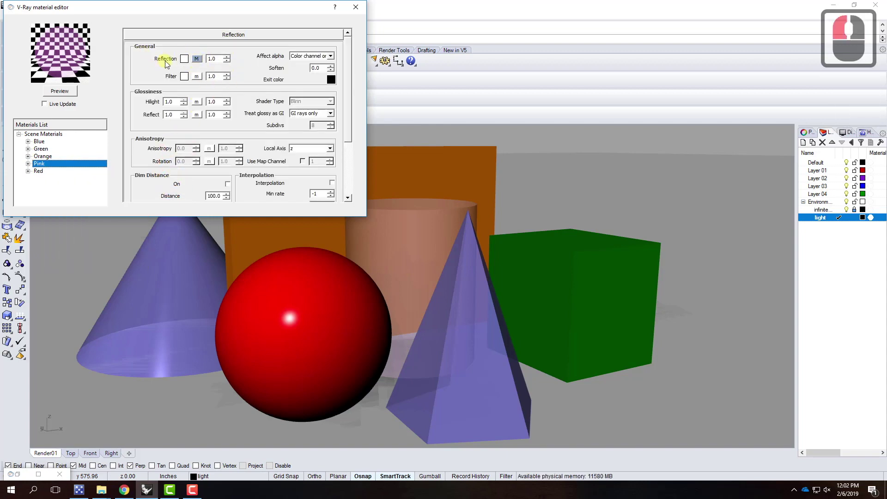
Give Pink's reflection a Fresnel map with IOR 4 and refresh its preview
{"action": "left_click", "coordinate": [196, 60]}
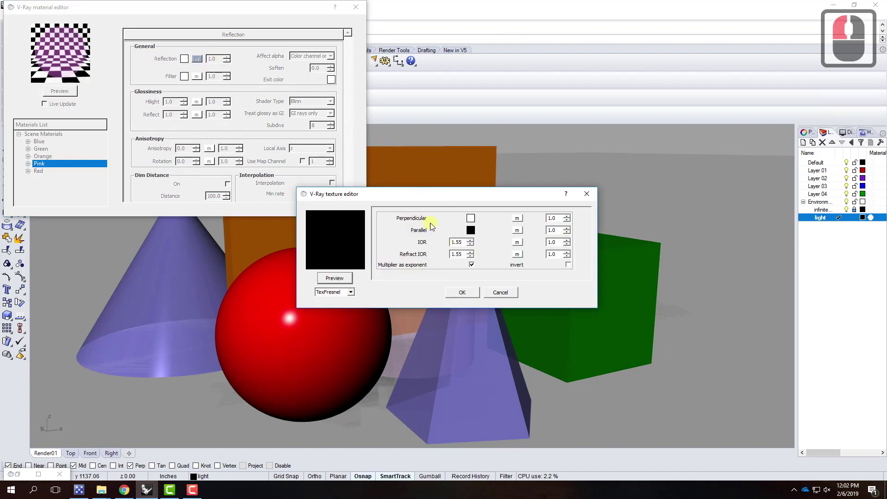
{"action": "double_click", "coordinate": [464, 242]}
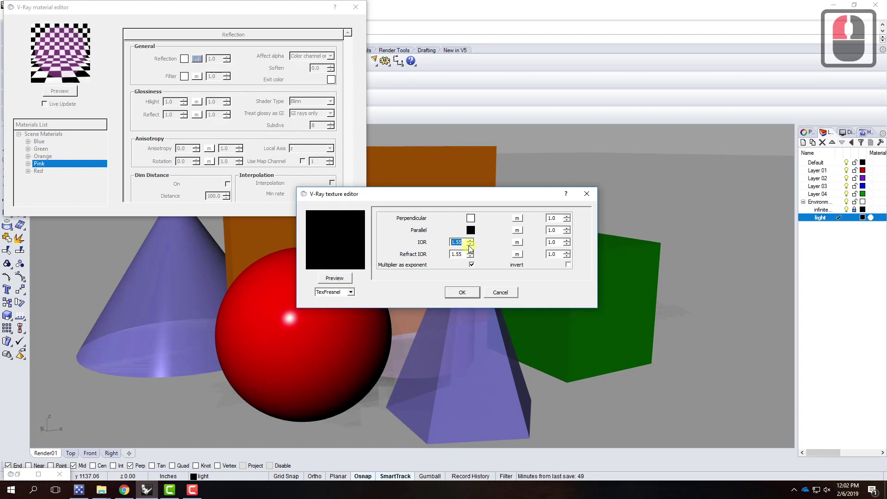
{"action": "type", "text": "4"}
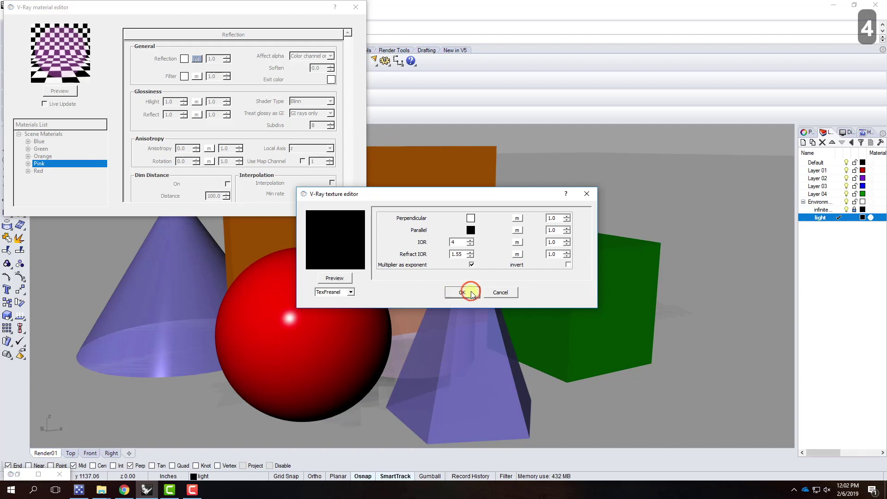
{"action": "left_click", "coordinate": [462, 292]}
{"action": "left_click", "coordinate": [55, 92]}
{"action": "left_click", "coordinate": [115, 145]}
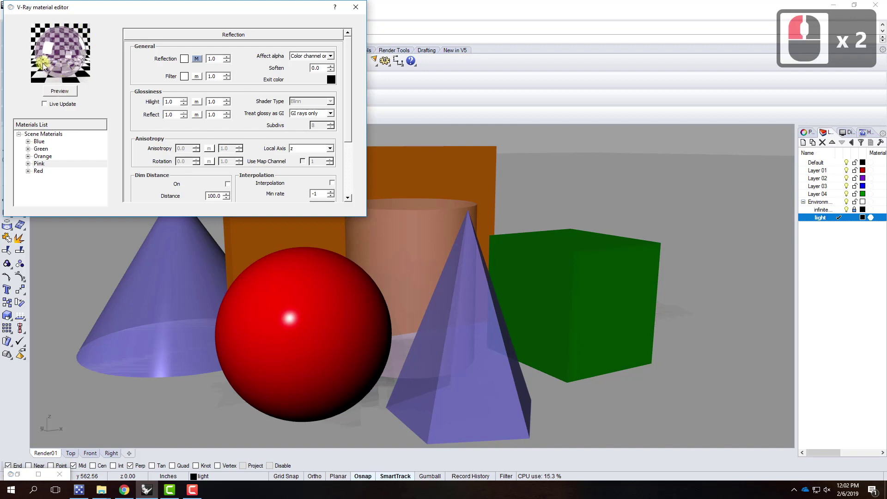
Add a Reflection layer to the Green material
{"action": "left_click", "coordinate": [46, 150]}
{"action": "right_click", "coordinate": [46, 151]}
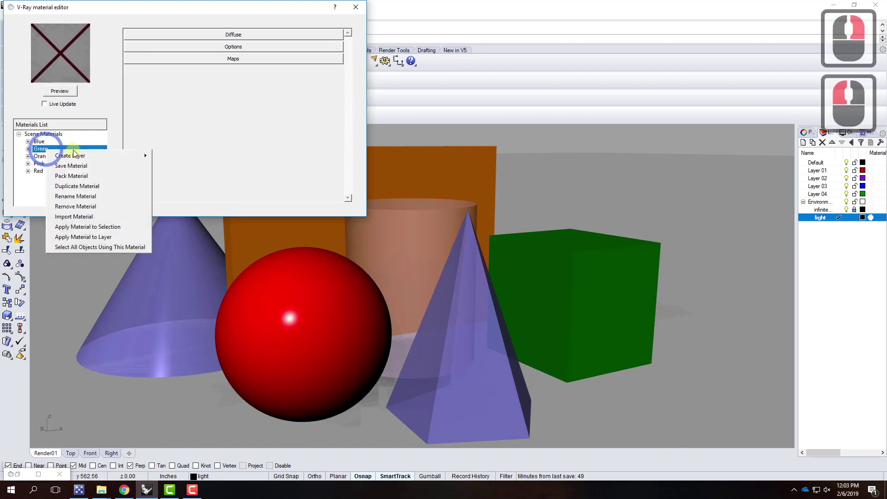
{"action": "mouse_move", "coordinate": [148, 156]}
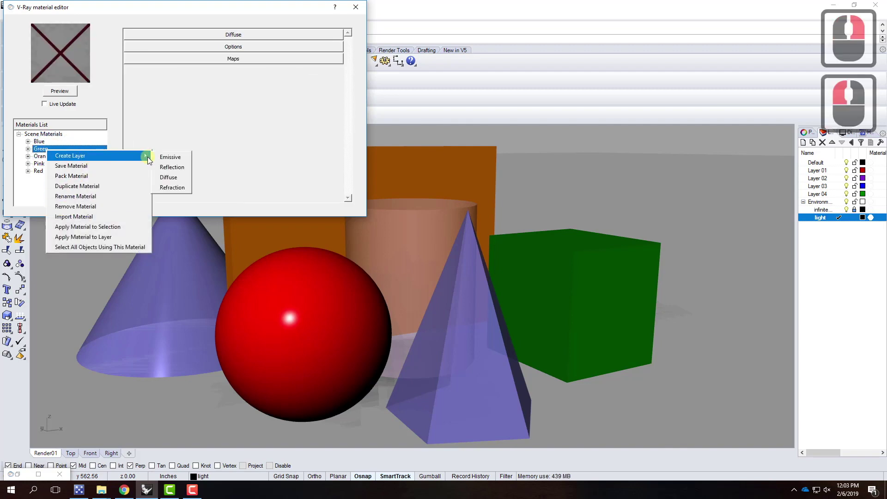
{"action": "left_click", "coordinate": [177, 168]}
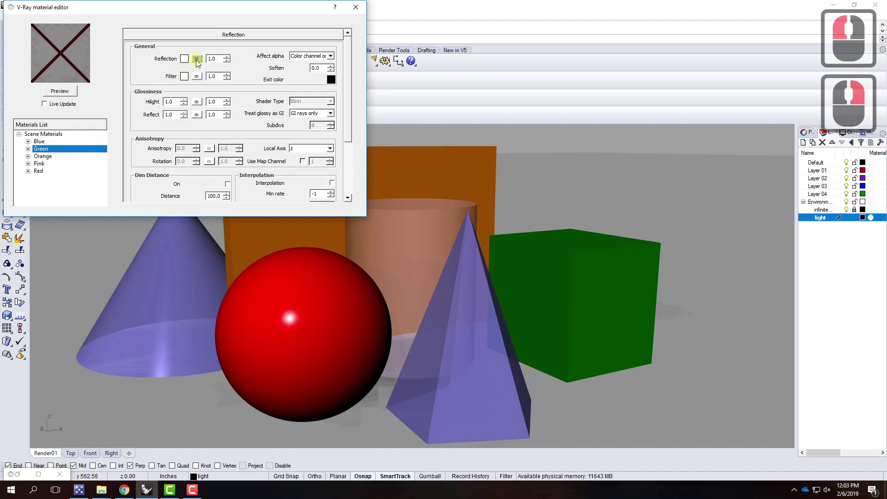
Give Green's reflection a Fresnel map with IOR 1.1 and refresh its preview
{"action": "left_click", "coordinate": [196, 59]}
{"action": "left_click_drag", "start_coordinate": [466, 241], "coordinate": [428, 240]}
{"action": "type", "text": "1.1"}
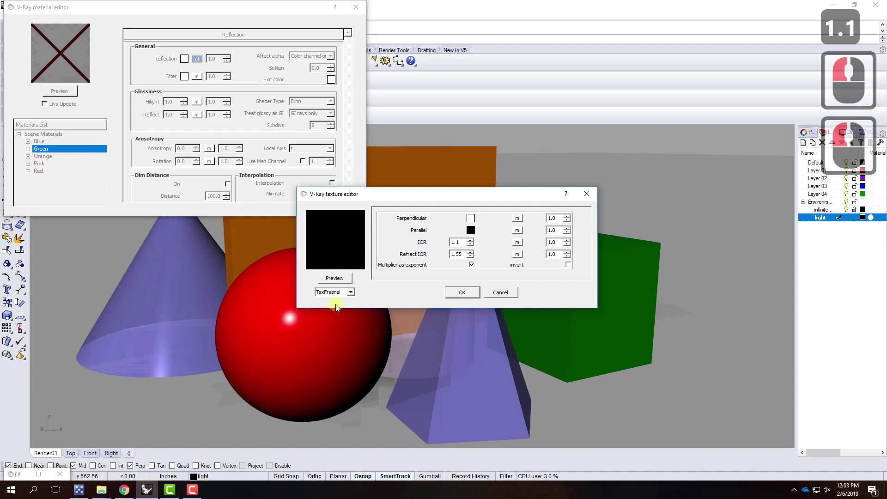
{"action": "left_click", "coordinate": [462, 293]}
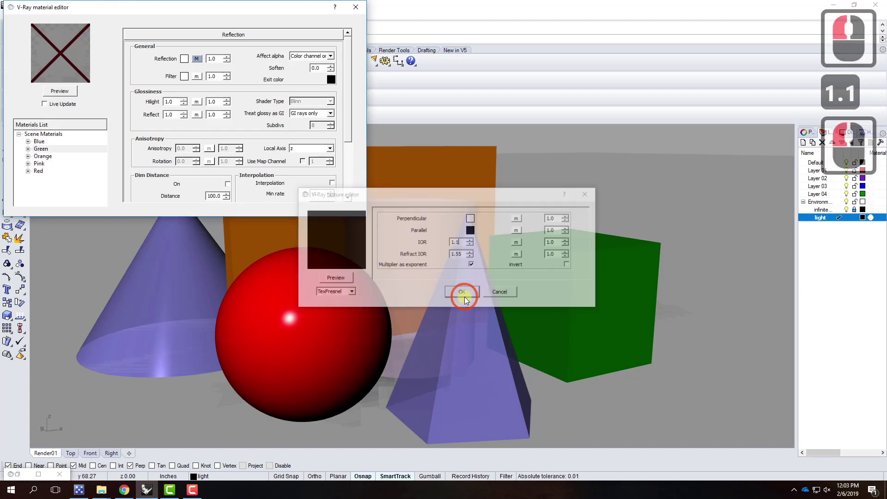
{"action": "left_click", "coordinate": [58, 91]}
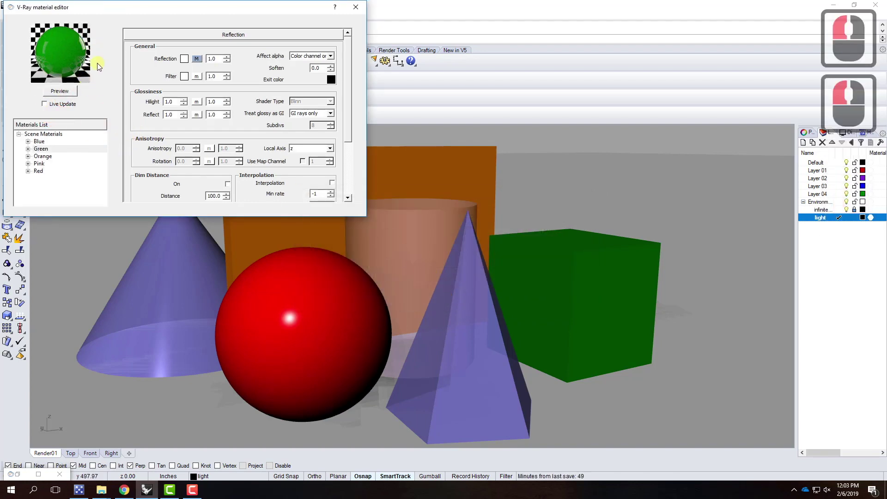
Close the material editor and old progress window, then render the glossy scene in V-Ray
{"action": "left_click", "coordinate": [359, 10]}
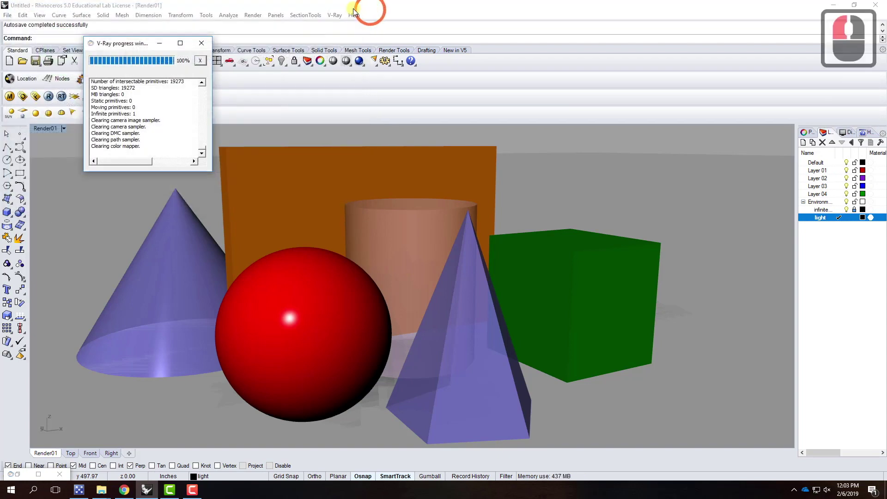
{"action": "left_click", "coordinate": [202, 41]}
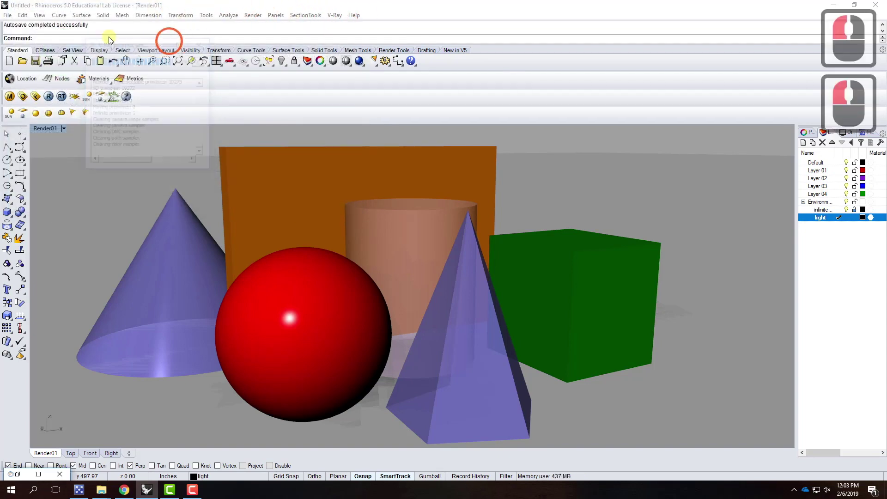
{"action": "left_click", "coordinate": [48, 96]}
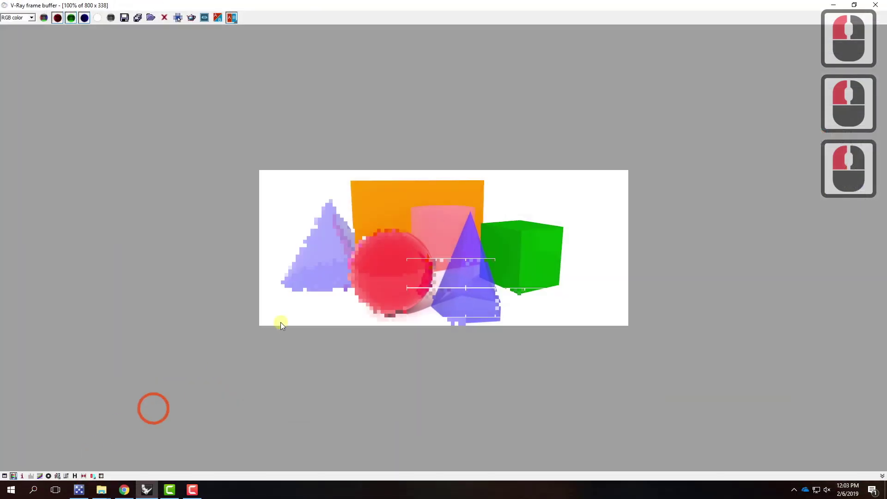
{"action": "left_click", "coordinate": [853, 5]}
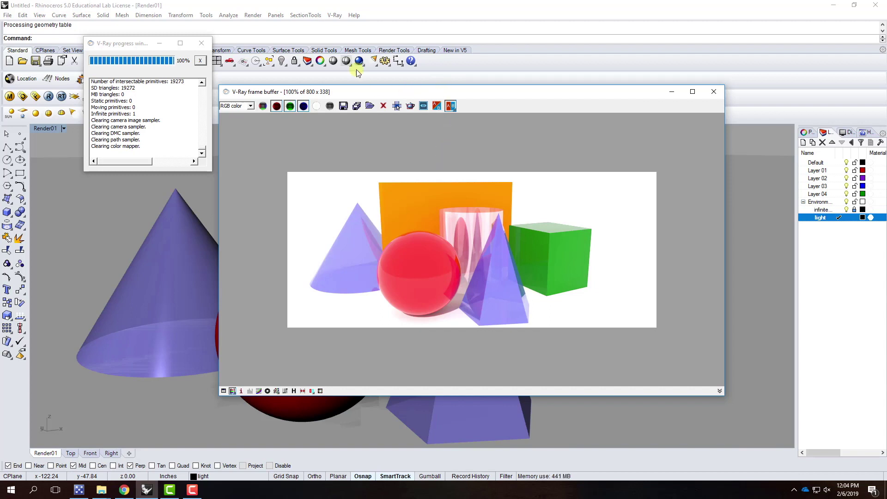
Save the render as the JPEG Render01-01c and close the V-Ray frame buffer
{"action": "left_click", "coordinate": [343, 107]}
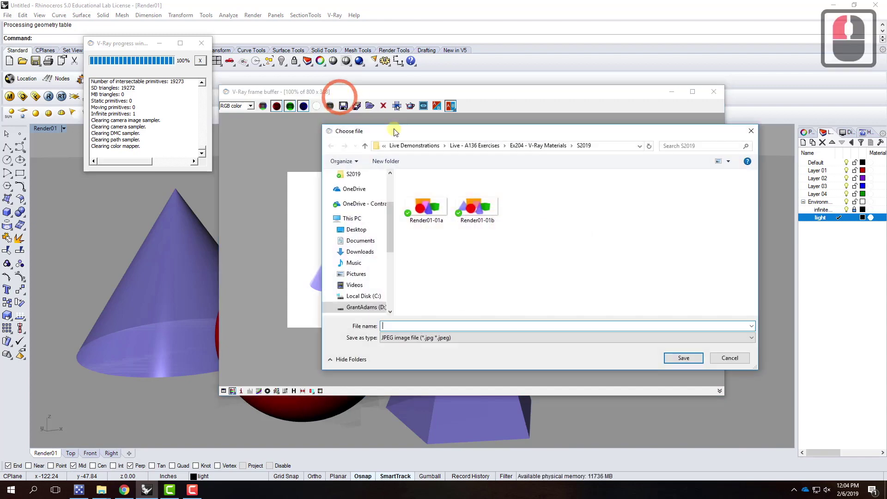
{"action": "left_click", "coordinate": [475, 204]}
{"action": "left_click", "coordinate": [423, 329]}
{"action": "double_click", "coordinate": [424, 328]}
{"action": "left_click", "coordinate": [425, 328]}
{"action": "left_click", "coordinate": [426, 327]}
{"action": "key", "text": "BackSpace"}
{"action": "type", "text": "c"}
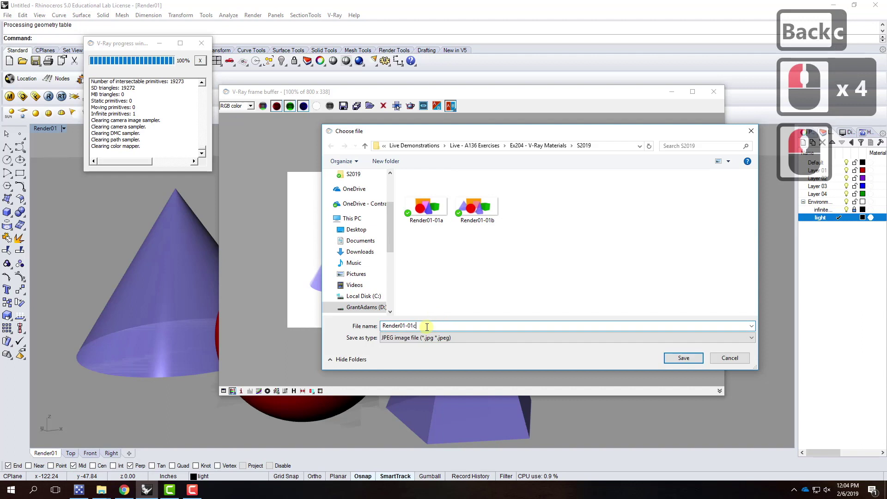
{"action": "left_click", "coordinate": [683, 358]}
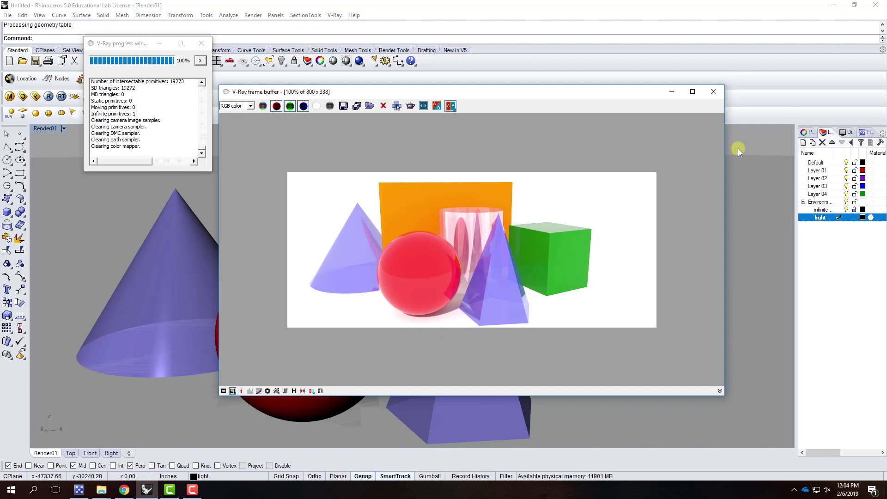
{"action": "left_click", "coordinate": [713, 92]}
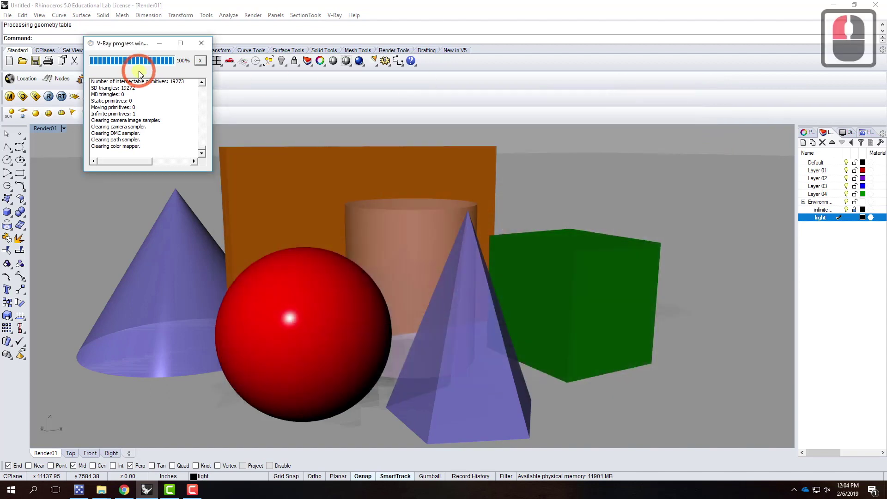
Reopen the V-Ray material editor, check Green's reflection glossiness, then select the Red material
{"action": "left_click", "coordinate": [9, 97]}
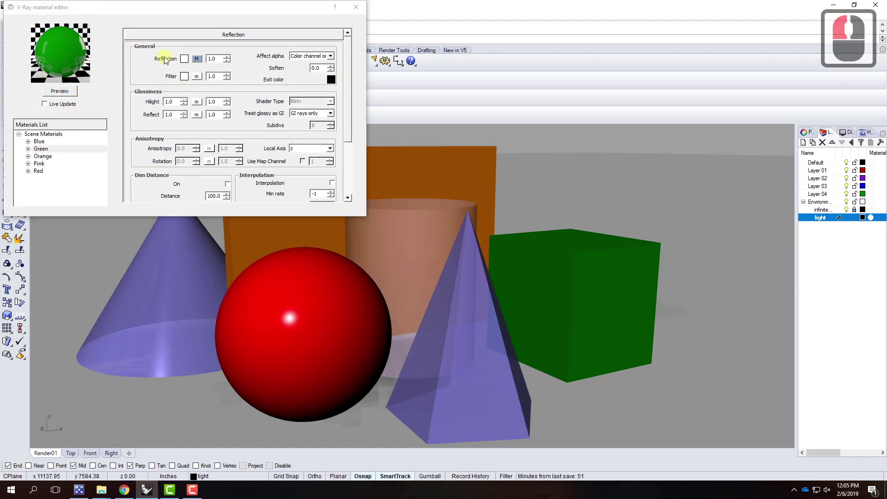
{"action": "left_click", "coordinate": [198, 59]}
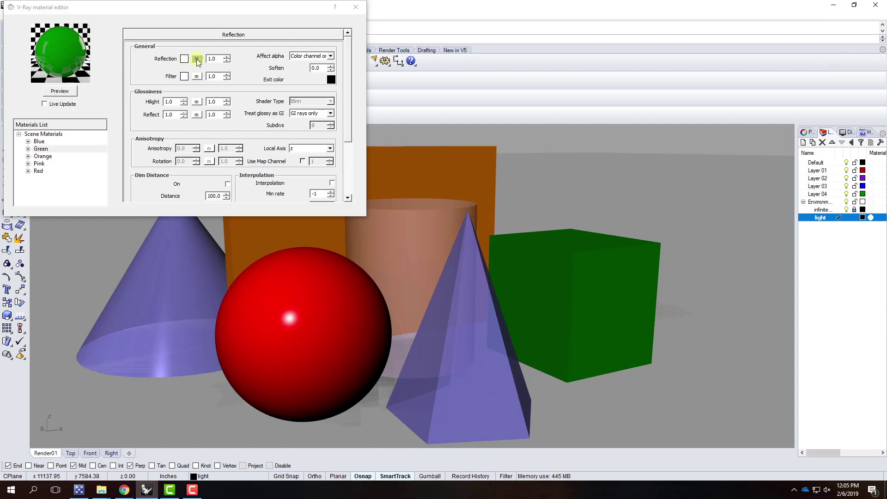
{"action": "left_click", "coordinate": [176, 101]}
{"action": "left_click", "coordinate": [71, 92]}
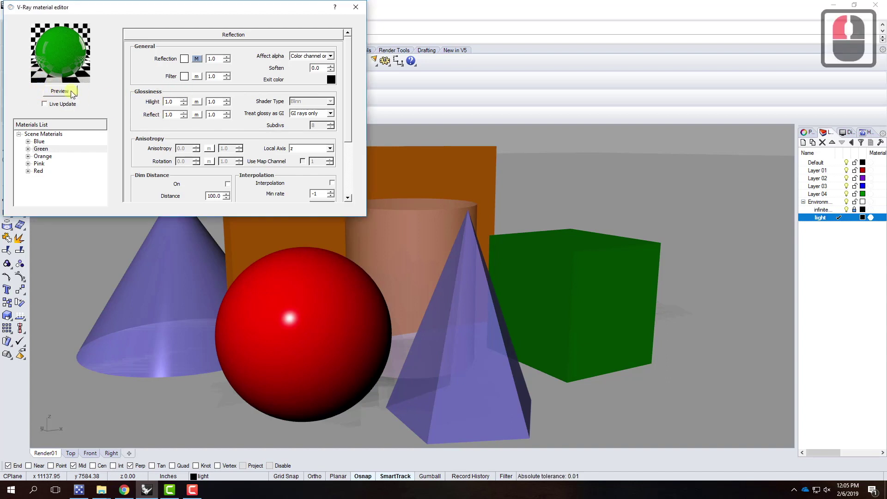
{"action": "left_click", "coordinate": [38, 171]}
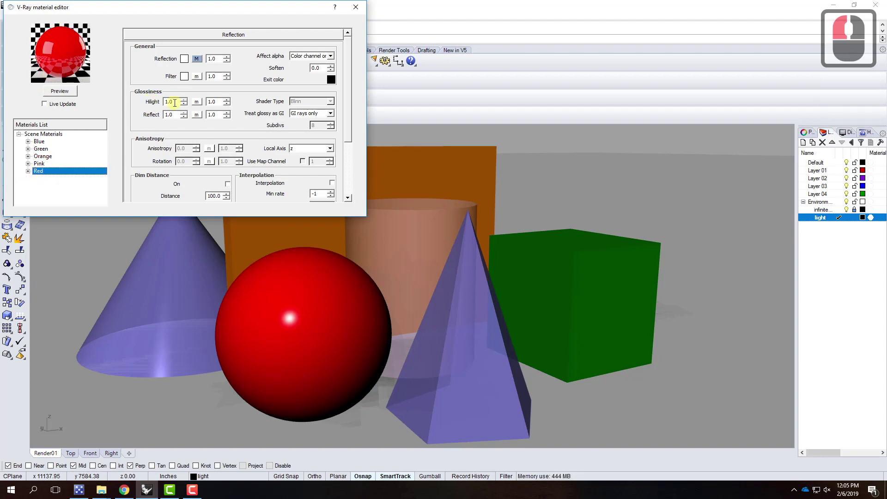
Set the Red material's highlight glossiness to 0.75 and refresh its preview
{"action": "left_click", "coordinate": [146, 100]}
{"action": "left_click", "coordinate": [174, 93]}
{"action": "type", "text": "0.75"}
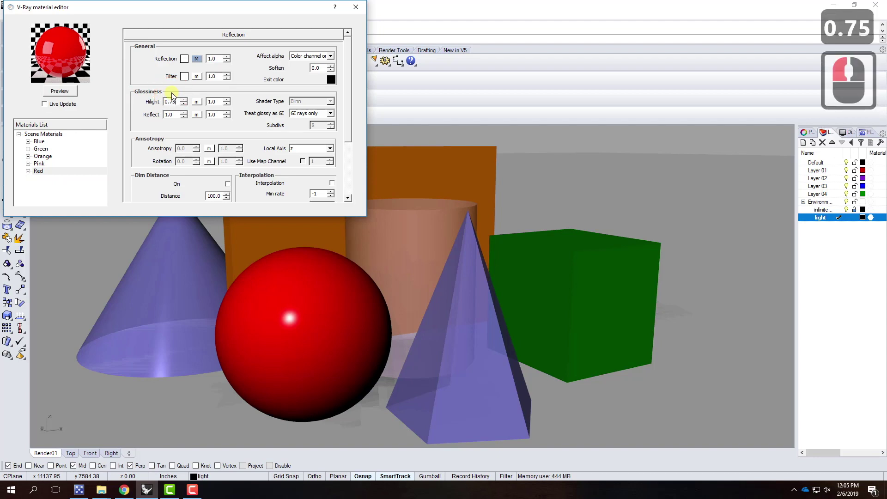
{"action": "left_click", "coordinate": [70, 90]}
{"action": "left_click", "coordinate": [123, 131]}
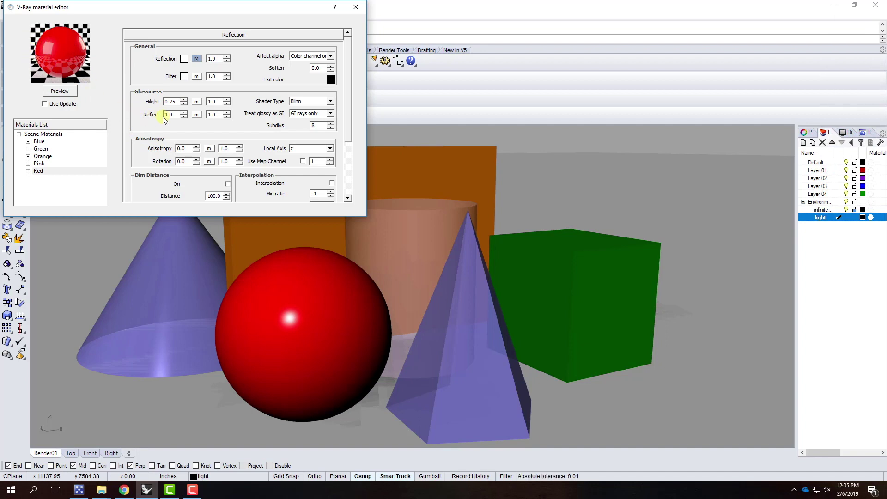
Set the Red material's reflect glossiness to 0.85 and refresh the preview
{"action": "left_click_drag", "start_coordinate": [170, 114], "coordinate": [140, 111]}
{"action": "type", "text": "0.75"}
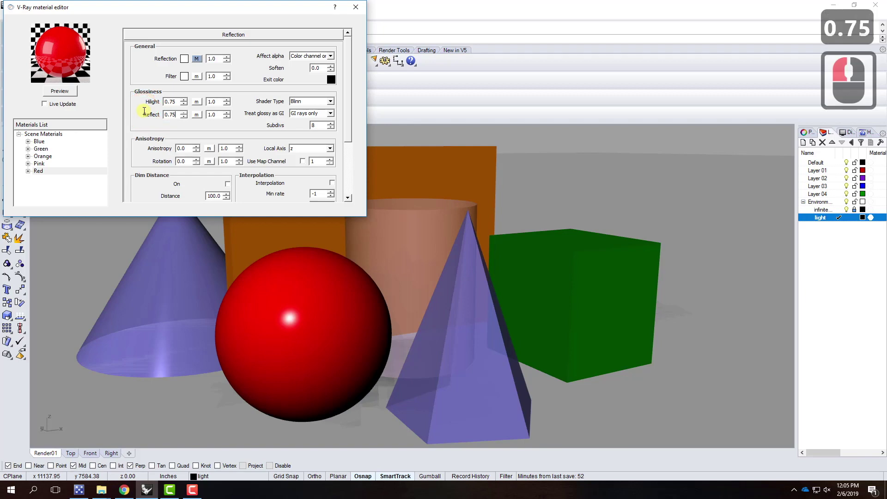
{"action": "left_click", "coordinate": [70, 90]}
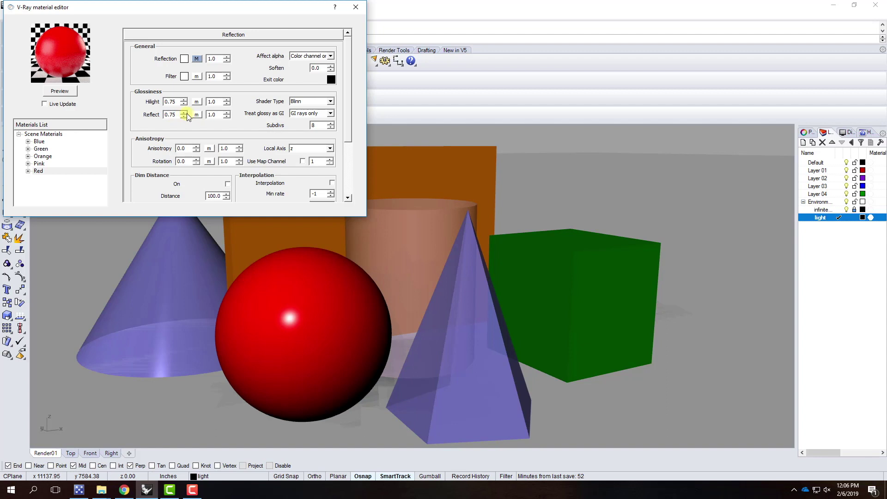
{"action": "left_click_drag", "start_coordinate": [164, 115], "coordinate": [176, 115]}
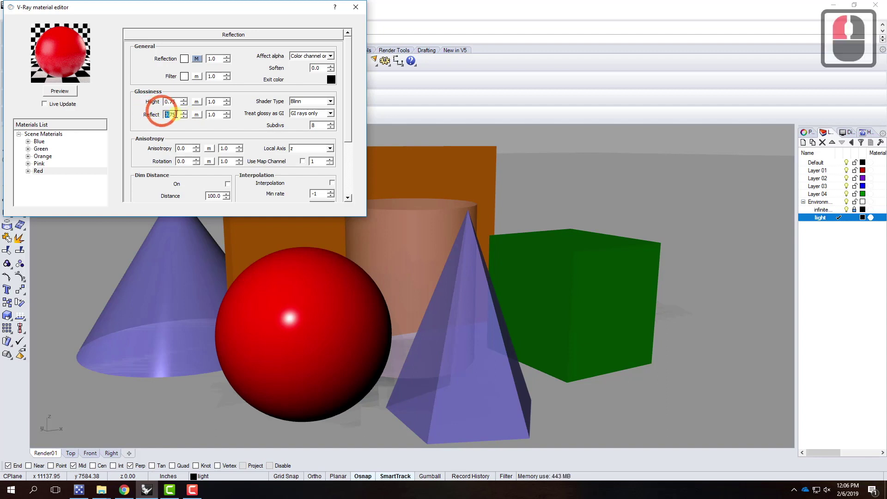
{"action": "double_click", "coordinate": [149, 111]}
{"action": "type", "text": "0.85"}
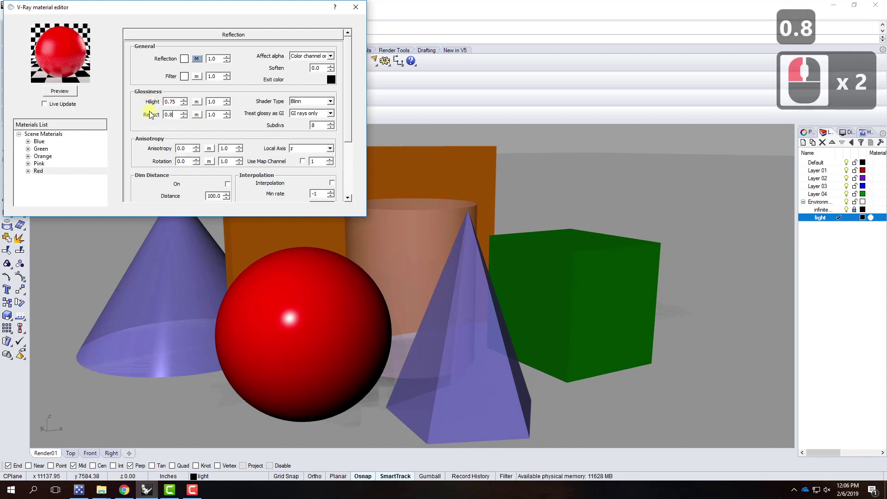
{"action": "left_click", "coordinate": [58, 92]}
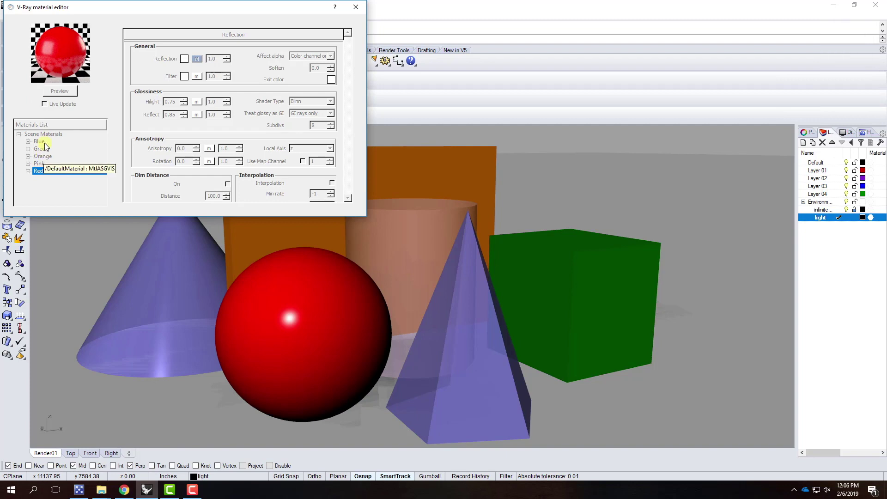
{"action": "left_click_drag", "start_coordinate": [44, 157], "coordinate": [44, 160]}
{"action": "left_click_drag", "start_coordinate": [157, 7], "coordinate": [213, 64]}
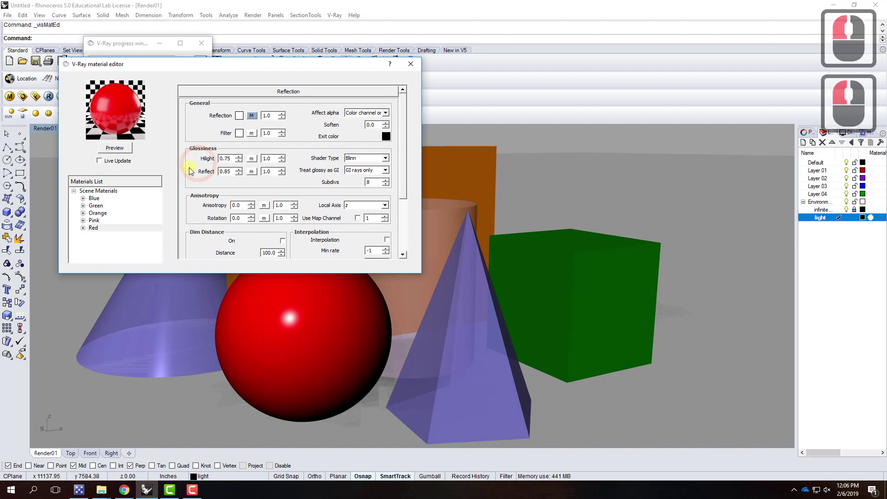
Give the Green material a reflect glossiness of 0.5, refresh its preview, and close the editor
{"action": "left_click", "coordinate": [97, 213]}
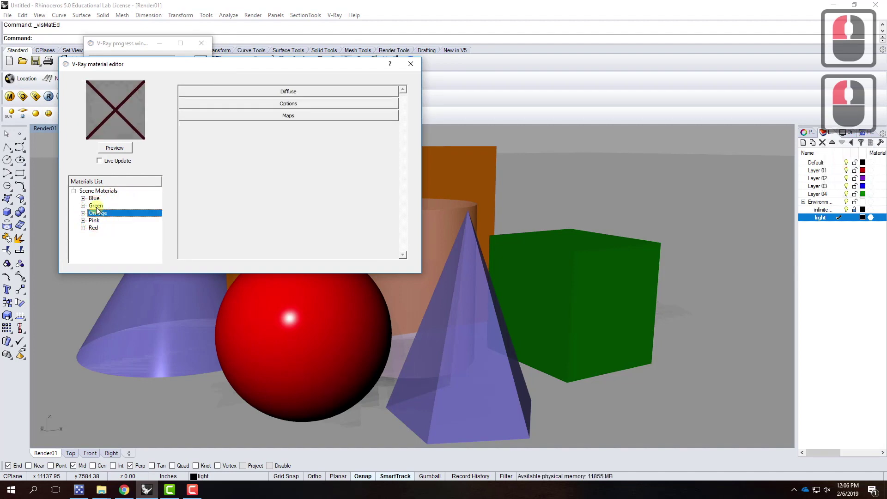
{"action": "left_click", "coordinate": [96, 206]}
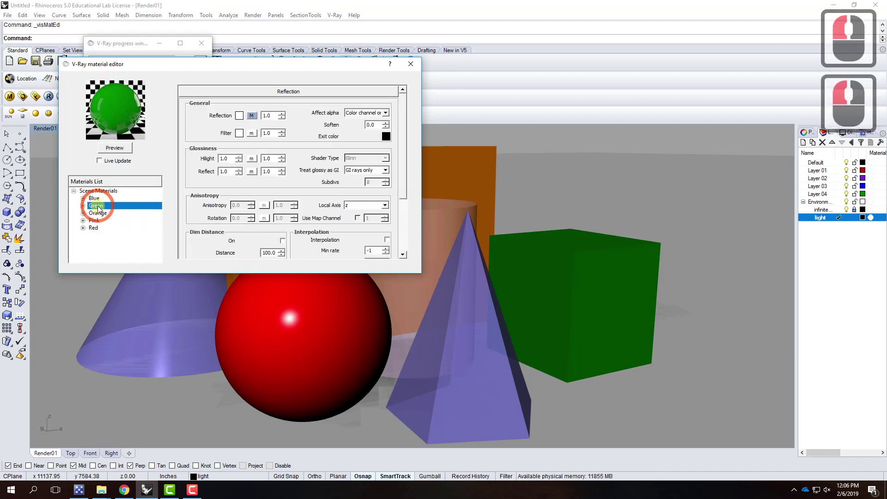
{"action": "double_click", "coordinate": [228, 172]}
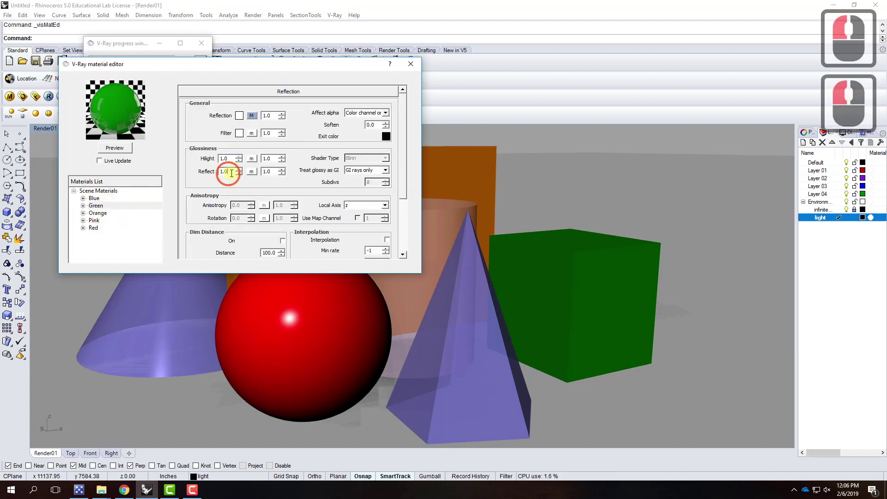
{"action": "type", "text": "0.5"}
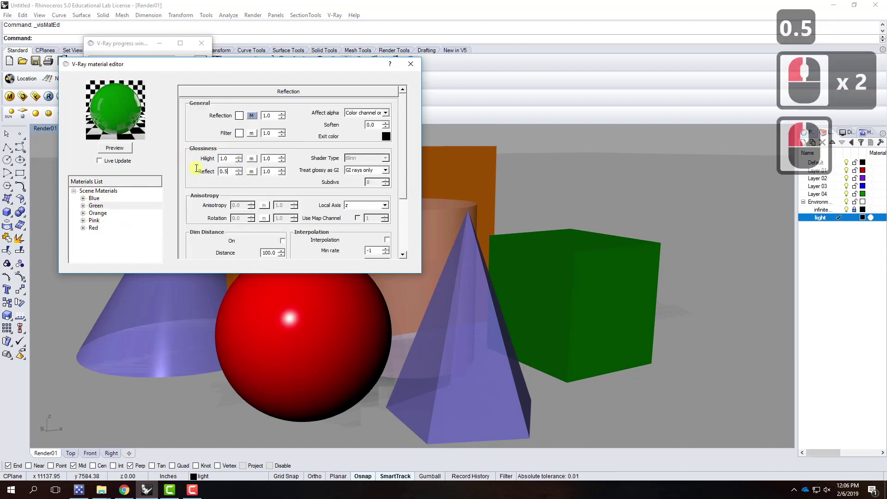
{"action": "left_click", "coordinate": [115, 148]}
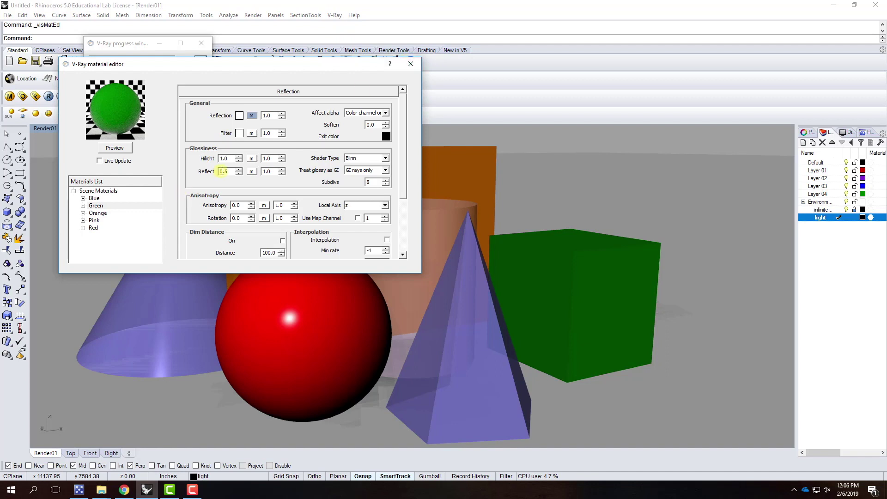
{"action": "double_click", "coordinate": [221, 171]}
{"action": "double_click", "coordinate": [218, 171]}
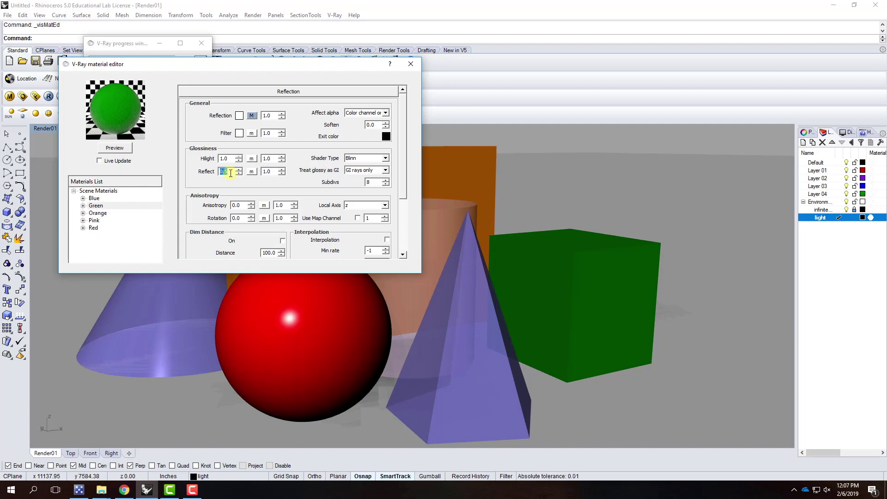
{"action": "left_click", "coordinate": [410, 63]}
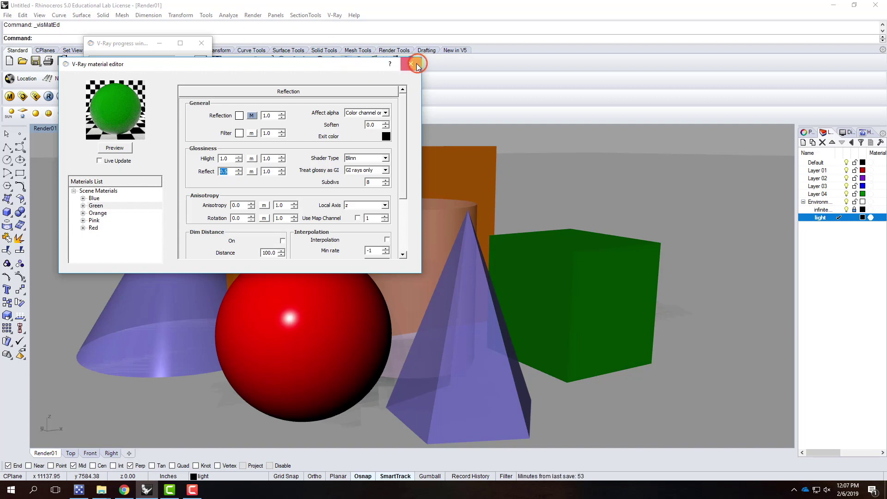
Re-render the scene with V-Ray to show the softer red and green reflections
{"action": "left_click", "coordinate": [126, 44]}
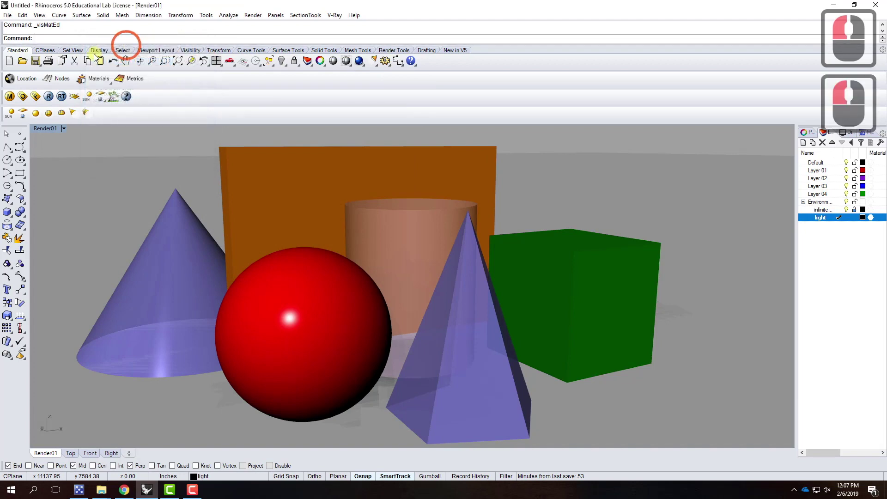
{"action": "left_click", "coordinate": [49, 96]}
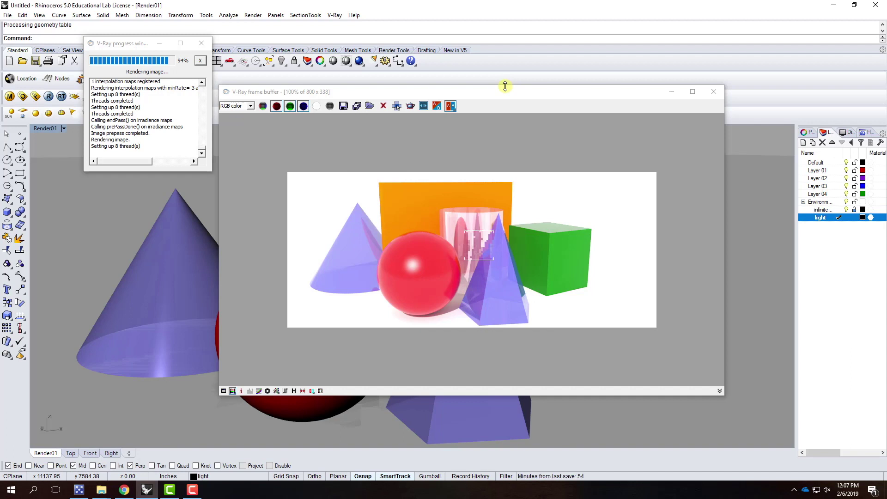
{"action": "left_click", "coordinate": [344, 107]}
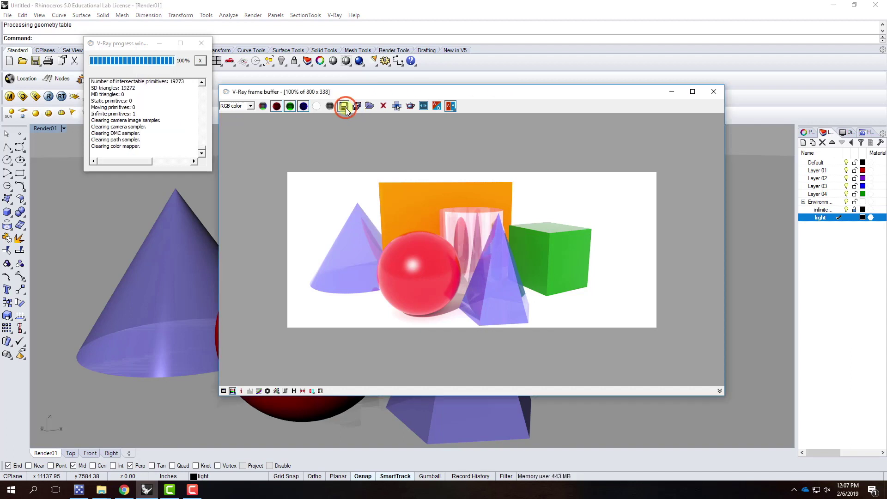
Save the new render as the JPEG Render01-01d
{"action": "left_click", "coordinate": [531, 218]}
{"action": "left_click", "coordinate": [401, 325]}
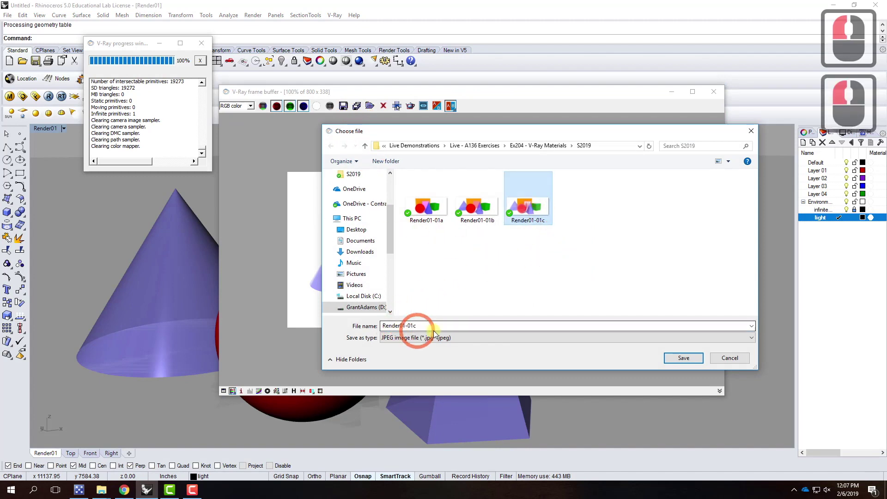
{"action": "double_click", "coordinate": [432, 328]}
{"action": "left_click", "coordinate": [432, 328]}
{"action": "key", "text": "BackSpace"}
{"action": "type", "text": "d"}
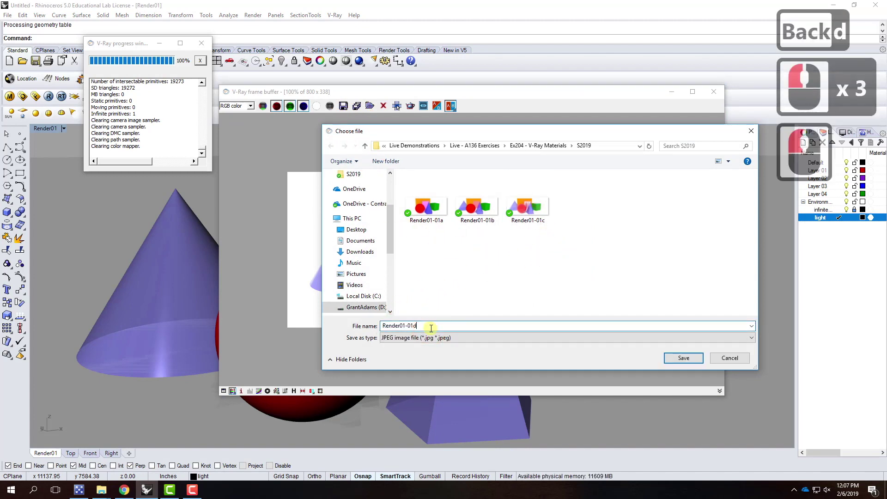
{"action": "left_click", "coordinate": [688, 358]}
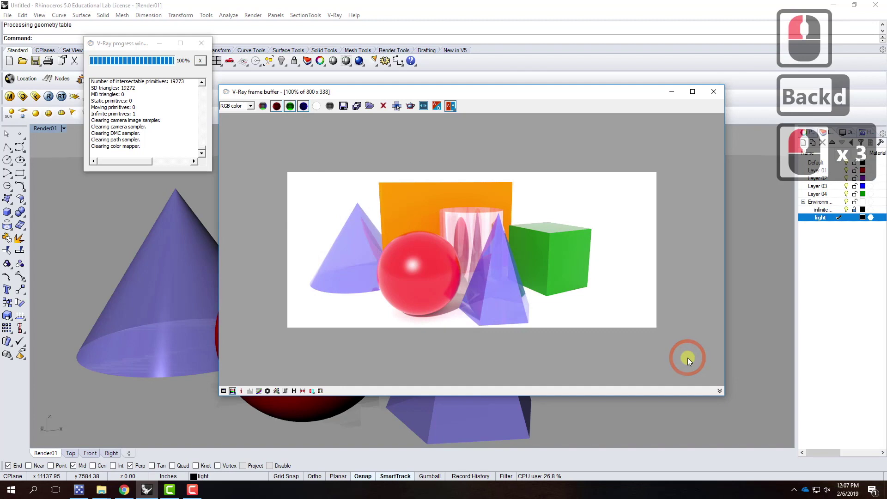
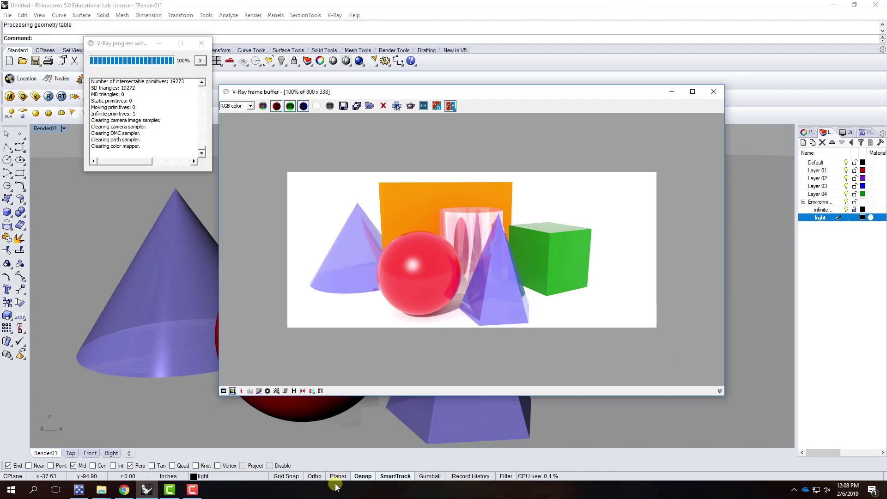
Bring the browser with the index-of-refraction table in front of the finished render
{"action": "left_click", "coordinate": [124, 491]}
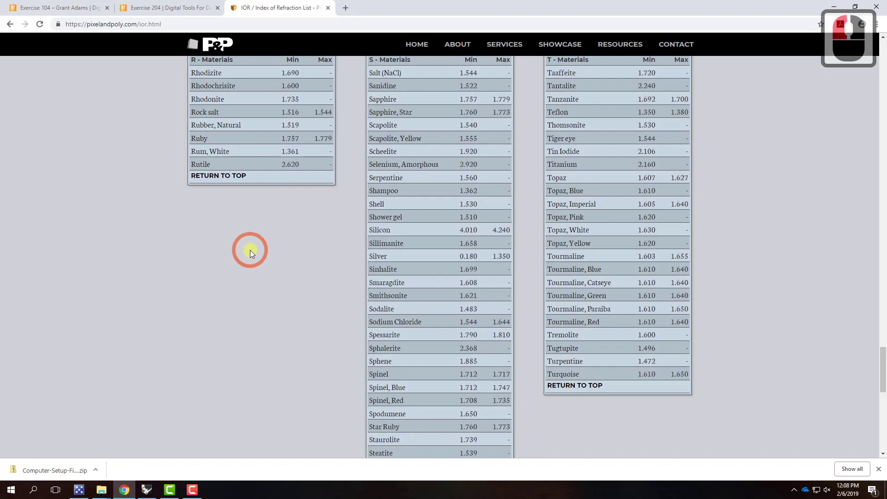
From the Exercise 204 post, follow 'Download V-Ray Material Library' down to the Archi 136 downloads
{"action": "left_click", "coordinate": [192, 8]}
{"action": "scroll", "coordinate": [319, 206], "scroll_direction": "down", "scroll_amount": 1}
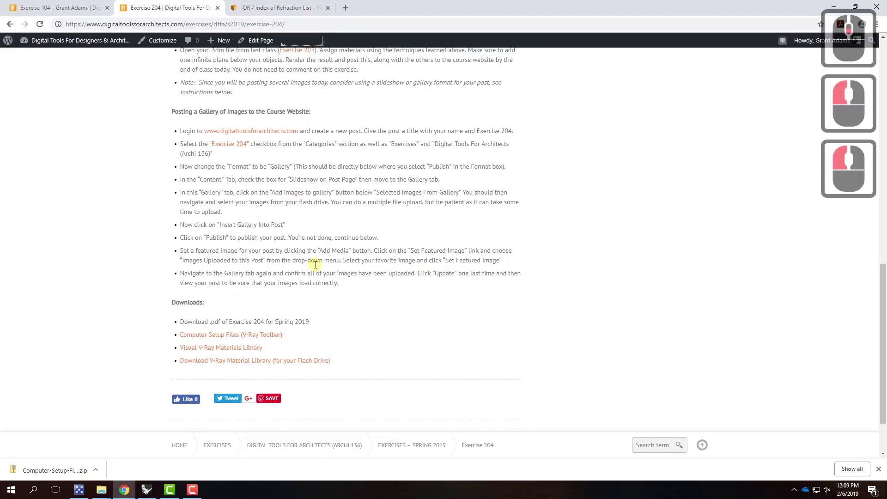
{"action": "left_click", "coordinate": [245, 355]}
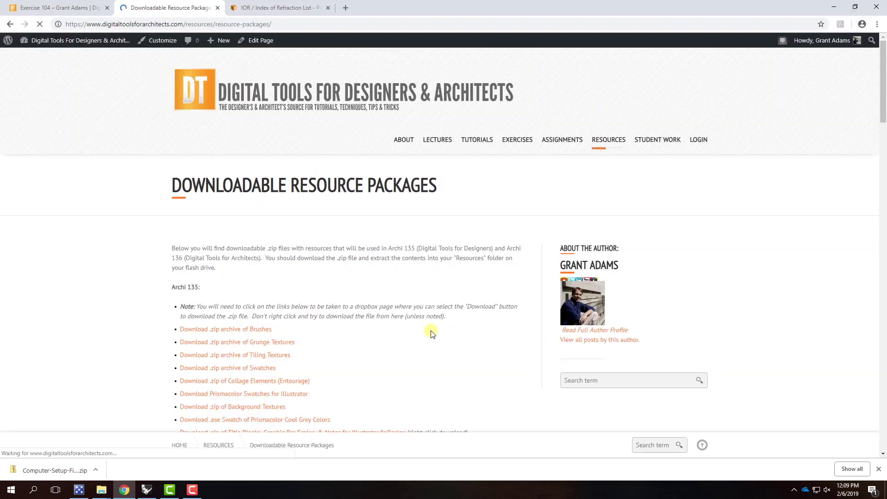
{"action": "scroll", "coordinate": [411, 323], "scroll_direction": "down", "scroll_amount": 3}
{"action": "scroll", "coordinate": [404, 319], "scroll_direction": "up", "scroll_amount": 2}
{"action": "scroll", "coordinate": [401, 310], "scroll_direction": "down", "scroll_amount": 1}
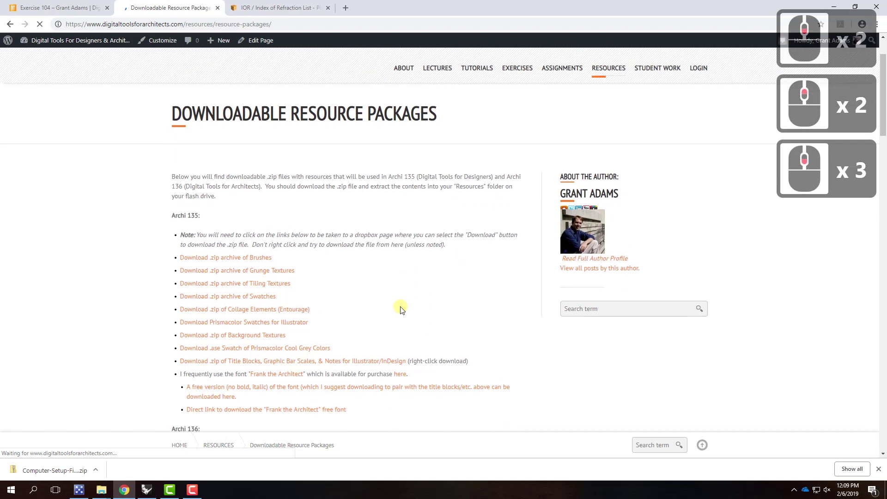
{"action": "scroll", "coordinate": [400, 309], "scroll_direction": "down", "scroll_amount": 2}
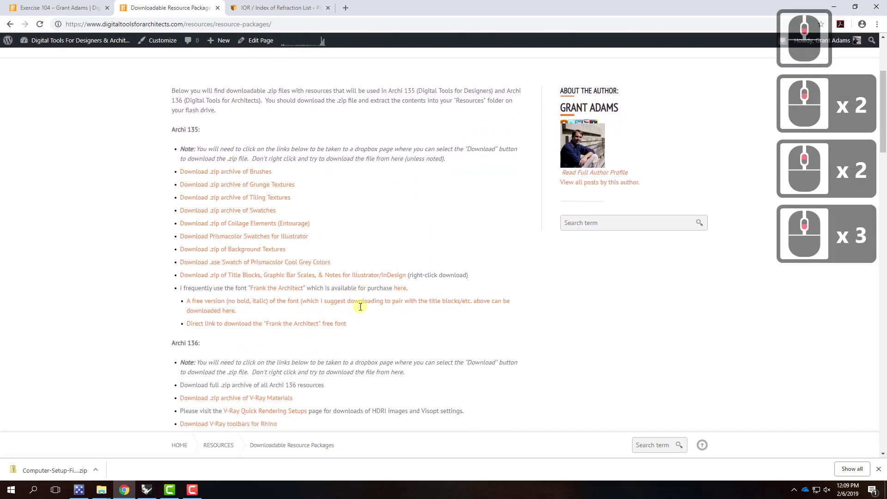
{"action": "scroll", "coordinate": [324, 295], "scroll_direction": "down", "scroll_amount": 3}
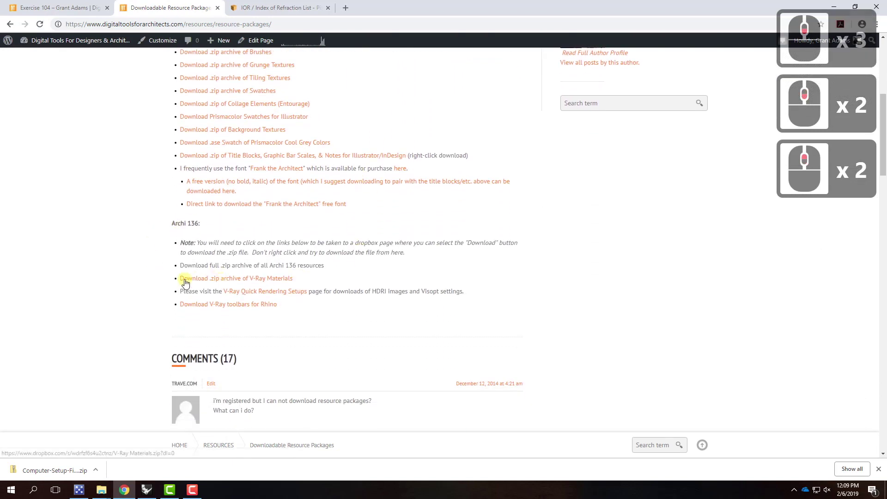
Fetch the 119.8 MB V-Ray Materials.zip from its Dropbox page using Direct download
{"action": "left_click", "coordinate": [281, 279]}
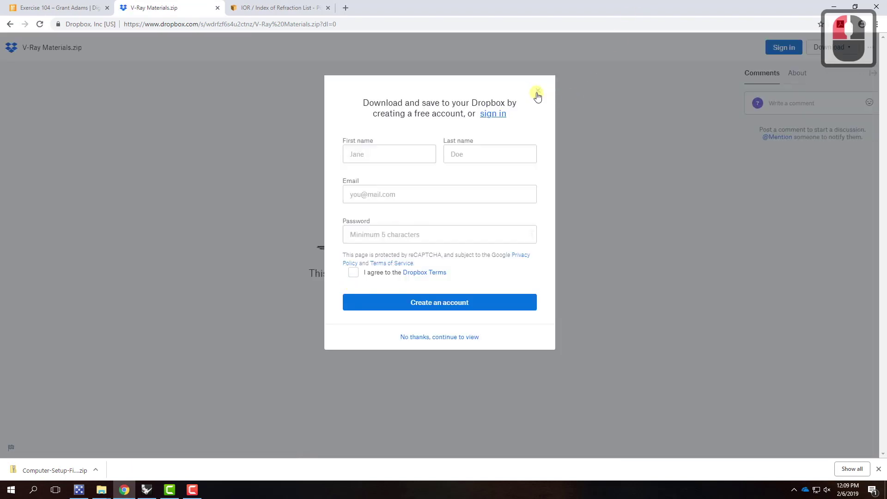
{"action": "left_click", "coordinate": [621, 133]}
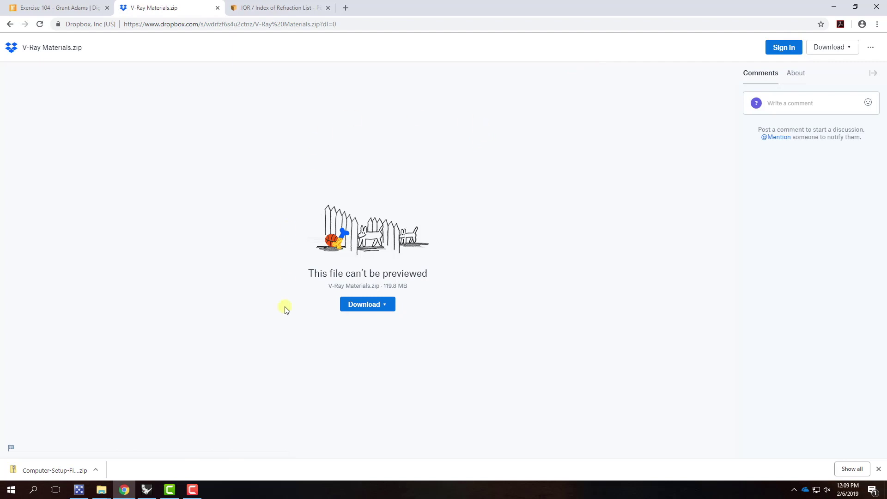
{"action": "left_click", "coordinate": [368, 306]}
{"action": "left_click", "coordinate": [387, 309]}
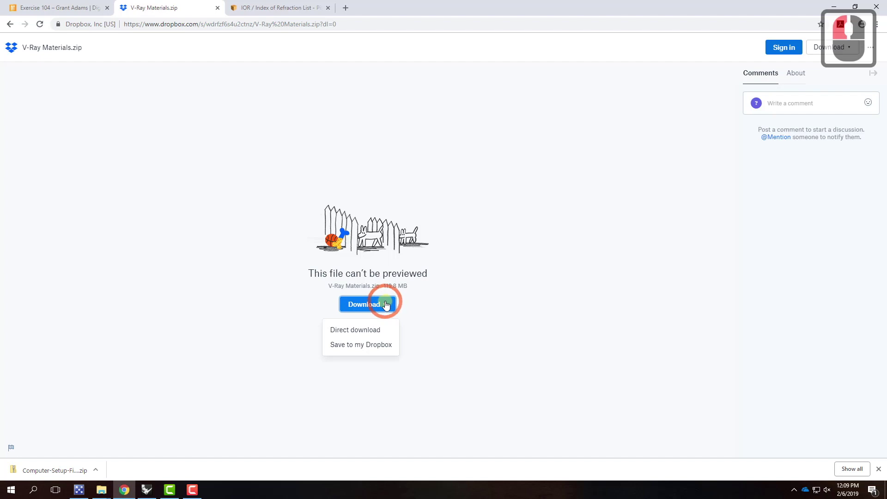
{"action": "left_click", "coordinate": [360, 331]}
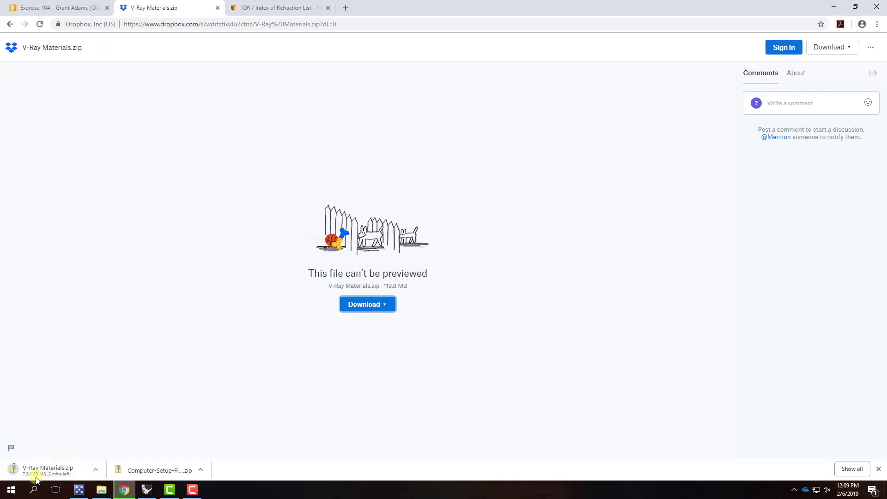
From the Exercise 104 post, open Resources > V-Ray Materials Library
{"action": "left_click", "coordinate": [58, 8]}
{"action": "left_click", "coordinate": [159, 175]}
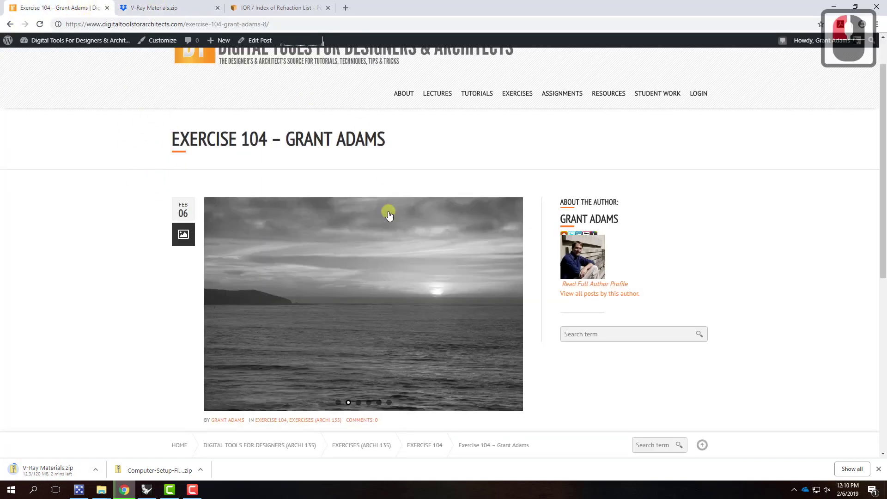
{"action": "scroll", "coordinate": [385, 179], "scroll_direction": "up", "scroll_amount": 5}
{"action": "mouse_move", "coordinate": [613, 138]}
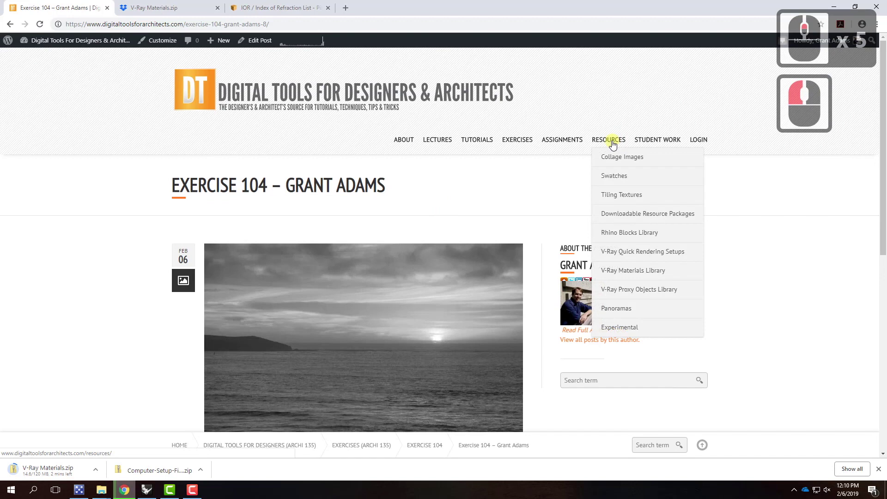
{"action": "mouse_move", "coordinate": [623, 271]}
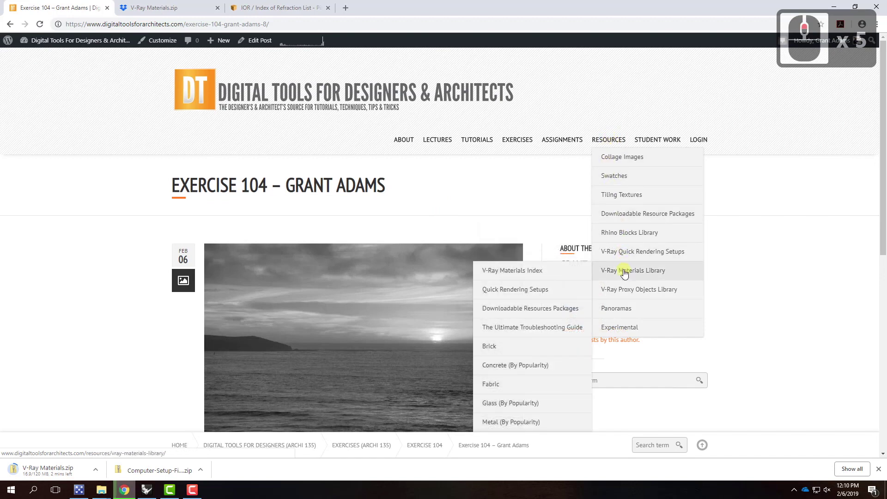
{"action": "left_click", "coordinate": [624, 273]}
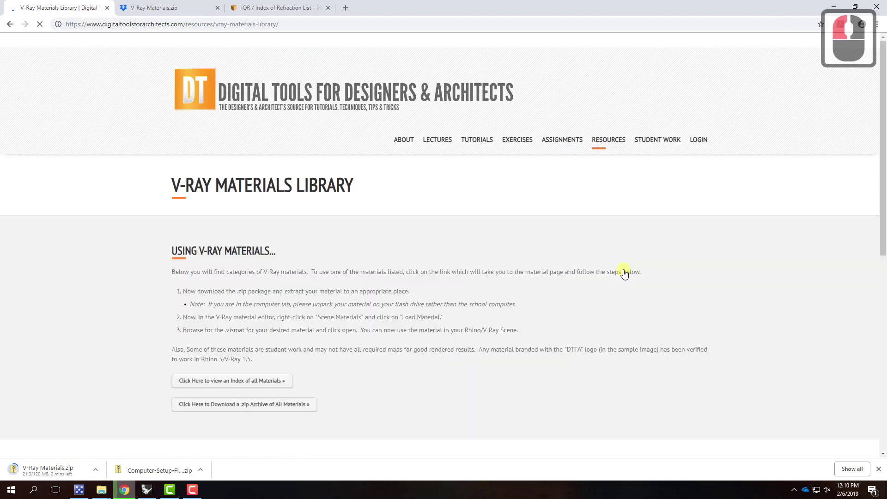
Browse the Brick, Fabric, Glass, Metal and Stone categories, then open 'More Stone »'
{"action": "scroll", "coordinate": [485, 257], "scroll_direction": "down", "scroll_amount": 4}
{"action": "scroll", "coordinate": [485, 258], "scroll_direction": "down", "scroll_amount": 6}
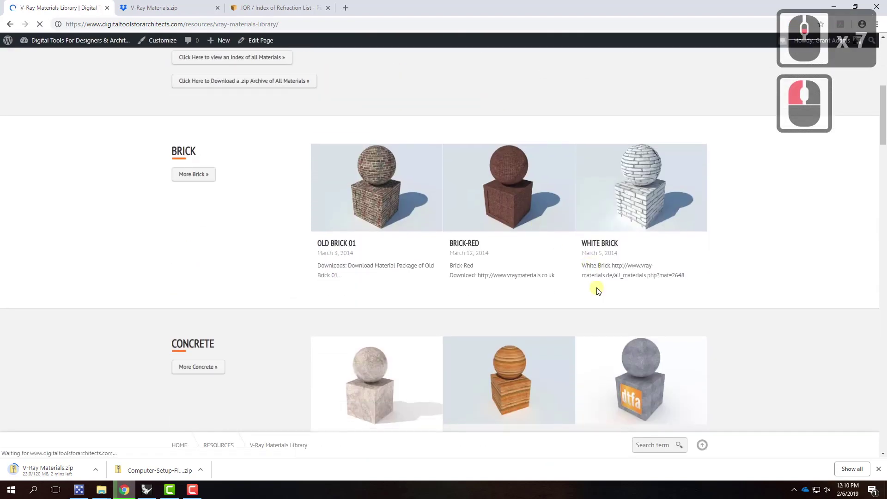
{"action": "scroll", "coordinate": [598, 295], "scroll_direction": "down", "scroll_amount": 10}
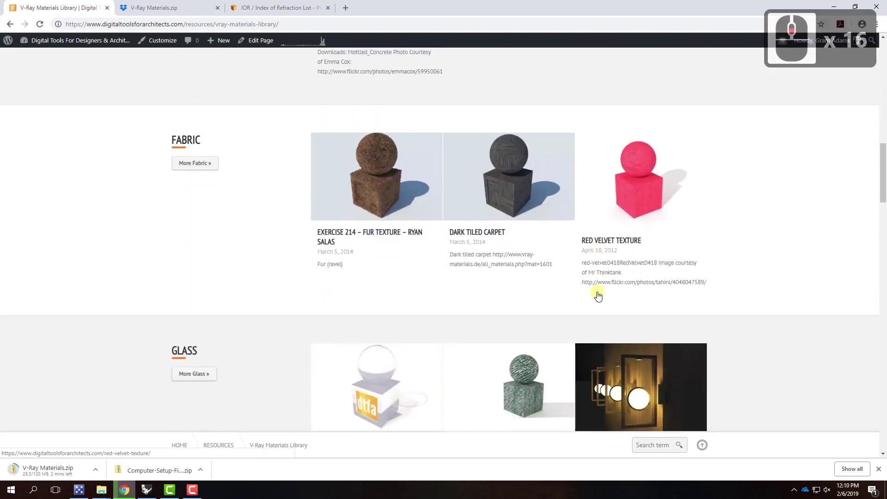
{"action": "scroll", "coordinate": [598, 296], "scroll_direction": "down", "scroll_amount": 10}
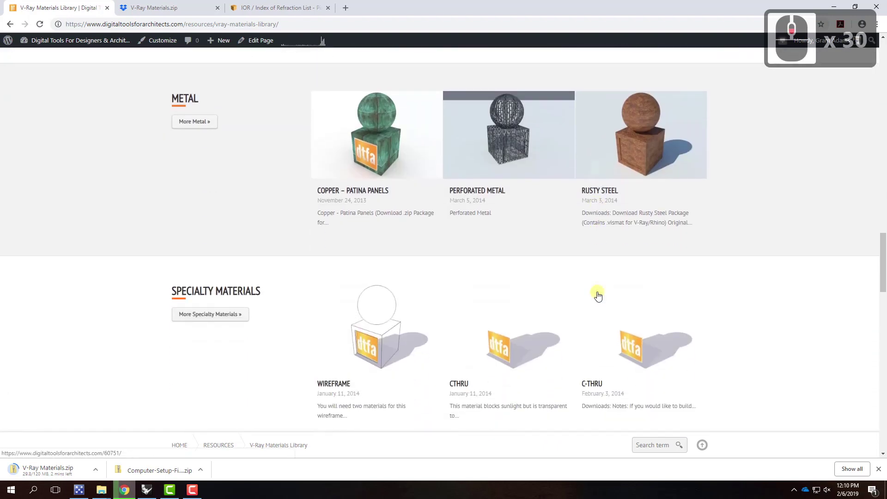
{"action": "scroll", "coordinate": [598, 296], "scroll_direction": "down", "scroll_amount": 3}
{"action": "scroll", "coordinate": [598, 296], "scroll_direction": "up", "scroll_amount": 4}
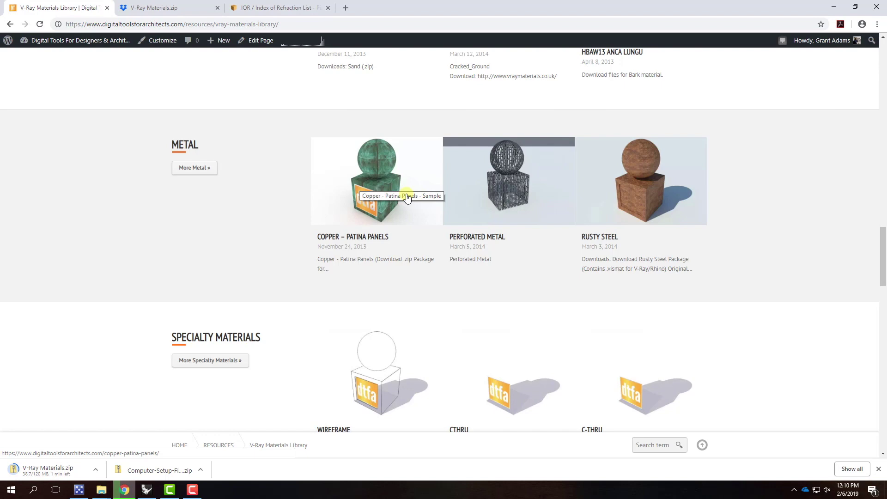
{"action": "scroll", "coordinate": [416, 197], "scroll_direction": "up", "scroll_amount": 5}
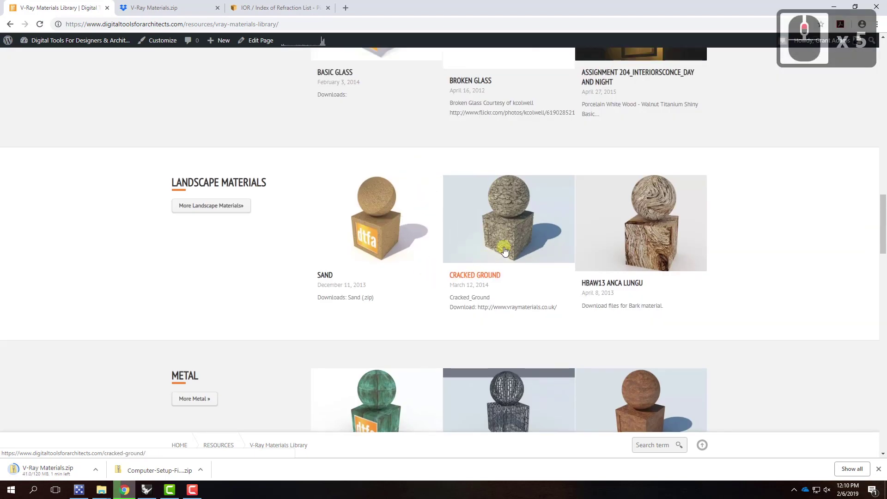
{"action": "scroll", "coordinate": [508, 222], "scroll_direction": "up", "scroll_amount": 5}
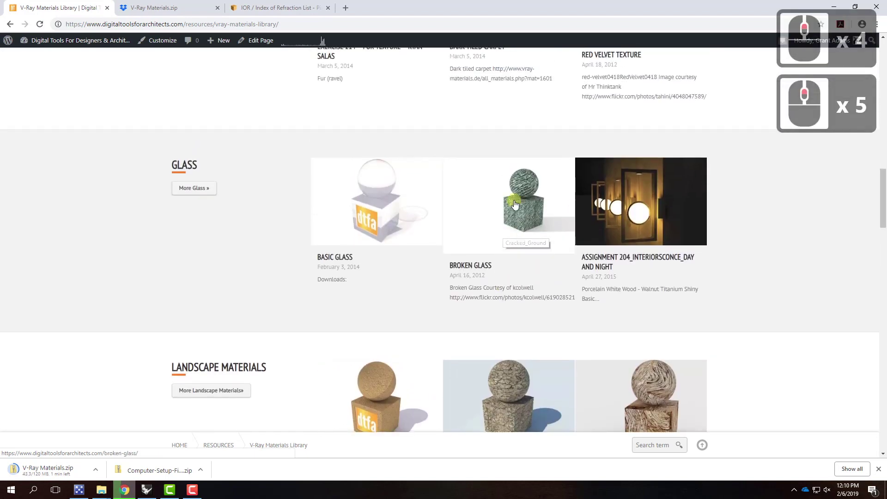
{"action": "scroll", "coordinate": [518, 206], "scroll_direction": "up", "scroll_amount": 3}
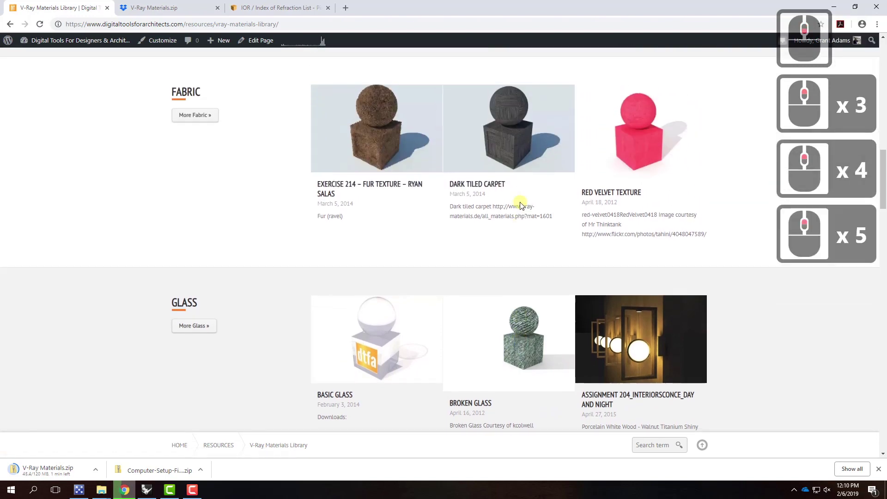
{"action": "scroll", "coordinate": [520, 205], "scroll_direction": "down", "scroll_amount": 18}
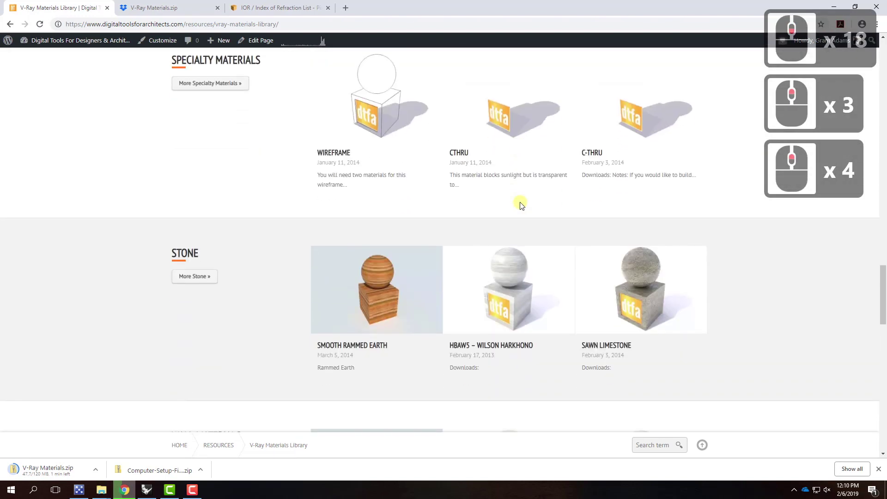
{"action": "scroll", "coordinate": [519, 204], "scroll_direction": "down", "scroll_amount": 4}
{"action": "scroll", "coordinate": [520, 204], "scroll_direction": "up", "scroll_amount": 2}
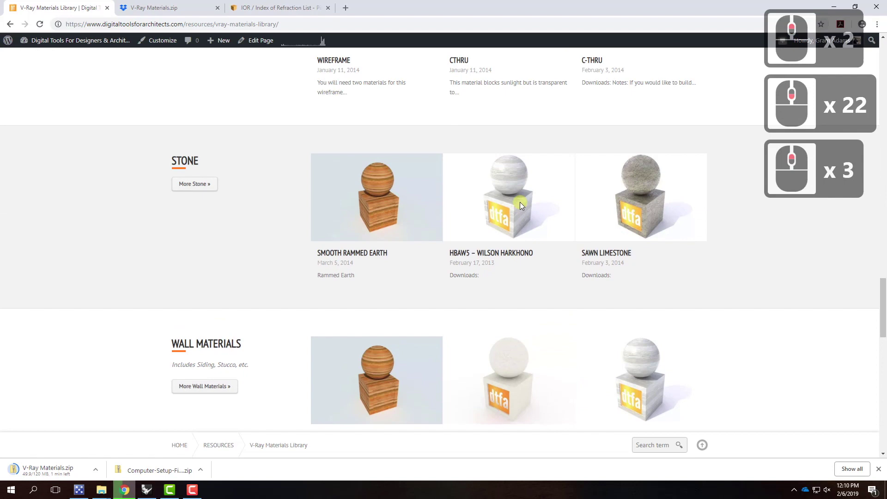
{"action": "left_click", "coordinate": [196, 185]}
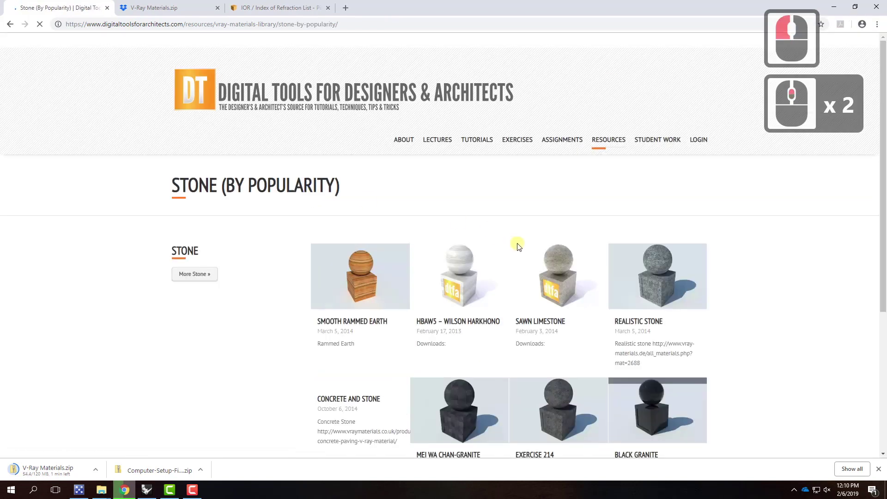
Scroll through the Stone (By Popularity) material grid and back to the top
{"action": "scroll", "coordinate": [517, 246], "scroll_direction": "down", "scroll_amount": 9}
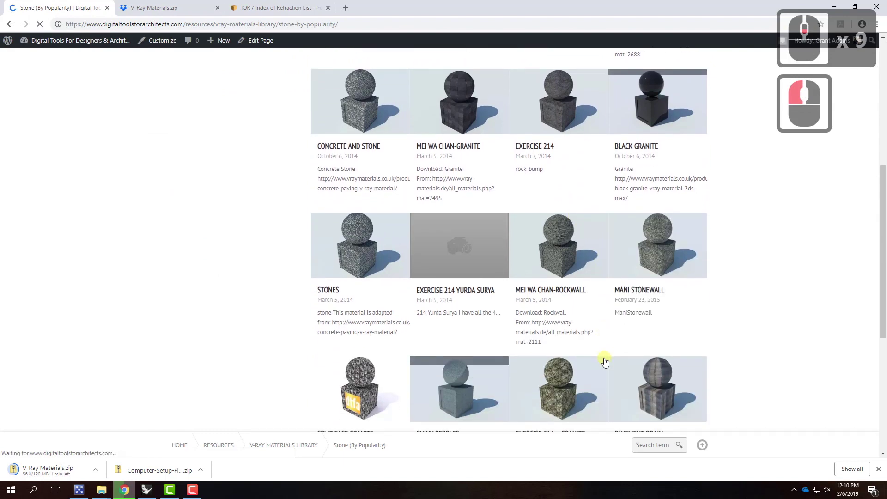
{"action": "scroll", "coordinate": [605, 361], "scroll_direction": "down", "scroll_amount": 9}
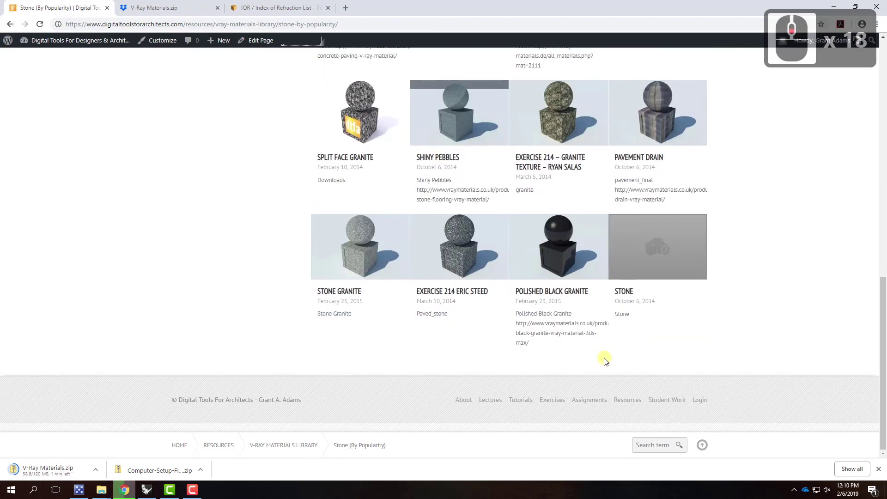
{"action": "scroll", "coordinate": [604, 359], "scroll_direction": "up", "scroll_amount": 16}
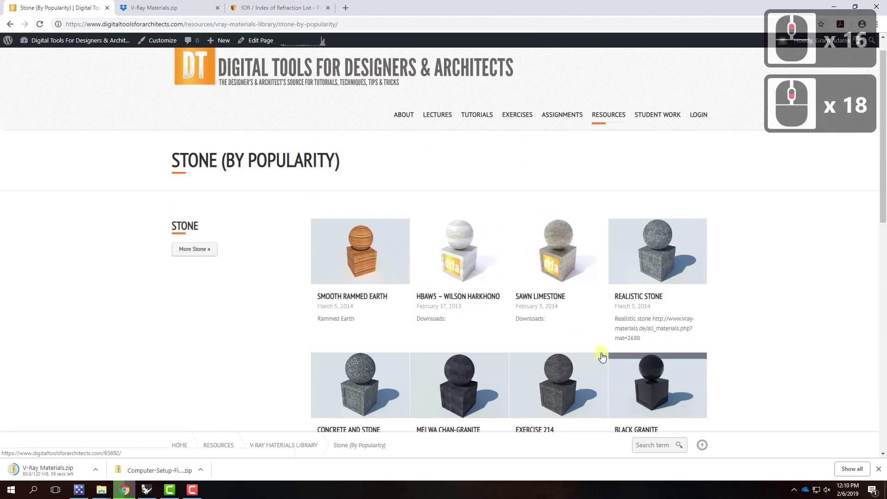
{"action": "scroll", "coordinate": [602, 357], "scroll_direction": "up", "scroll_amount": 1}
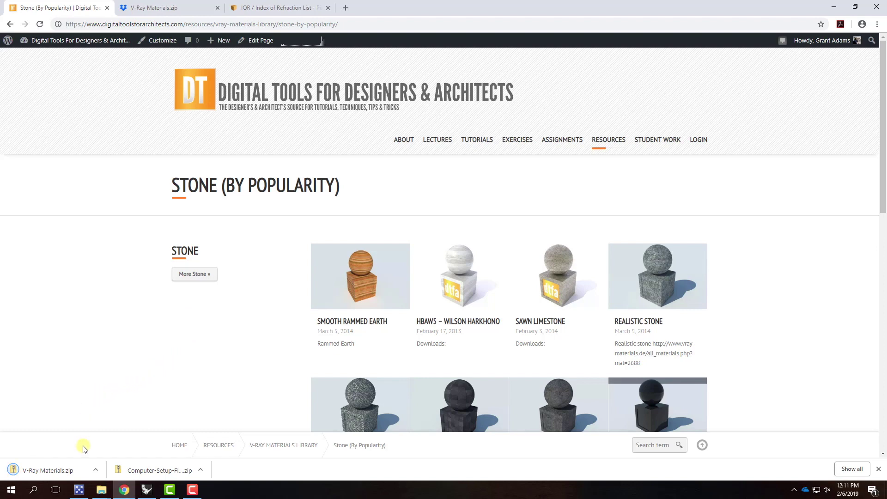
Show the downloaded zip in its folder, start extracting to OneDrive Resources\V-Ray, then cancel
{"action": "left_click", "coordinate": [95, 471]}
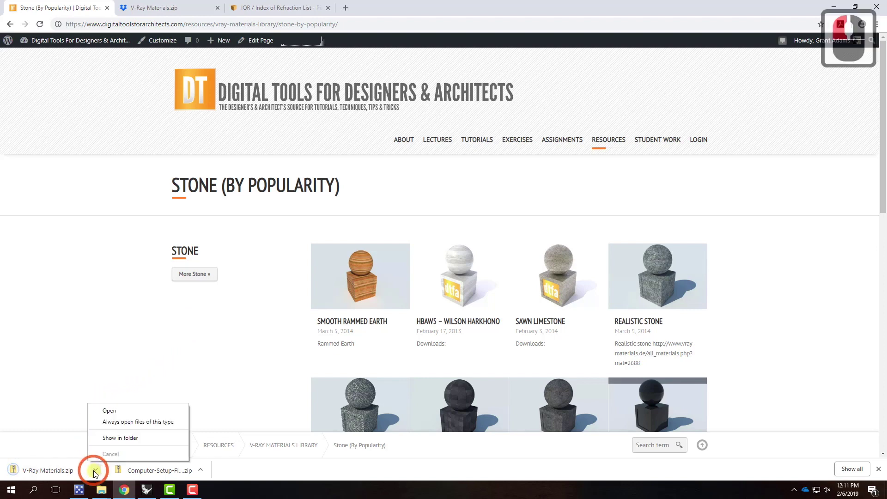
{"action": "left_click", "coordinate": [117, 438]}
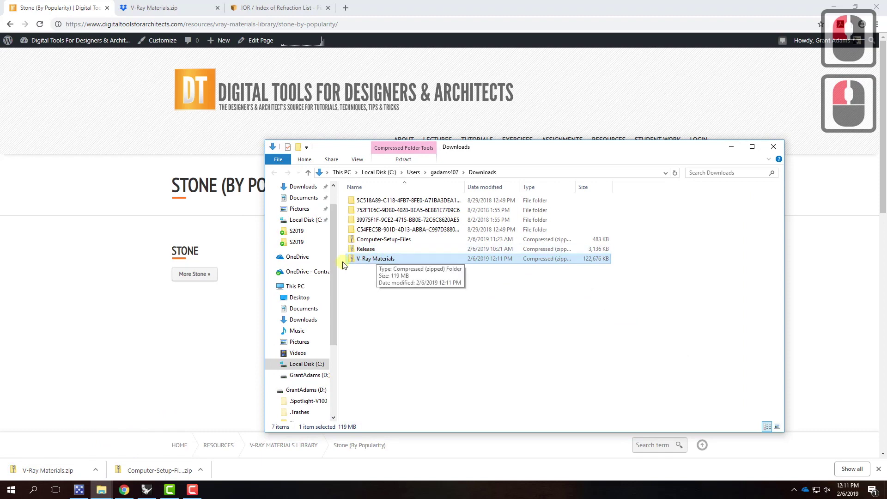
{"action": "right_click", "coordinate": [367, 260]}
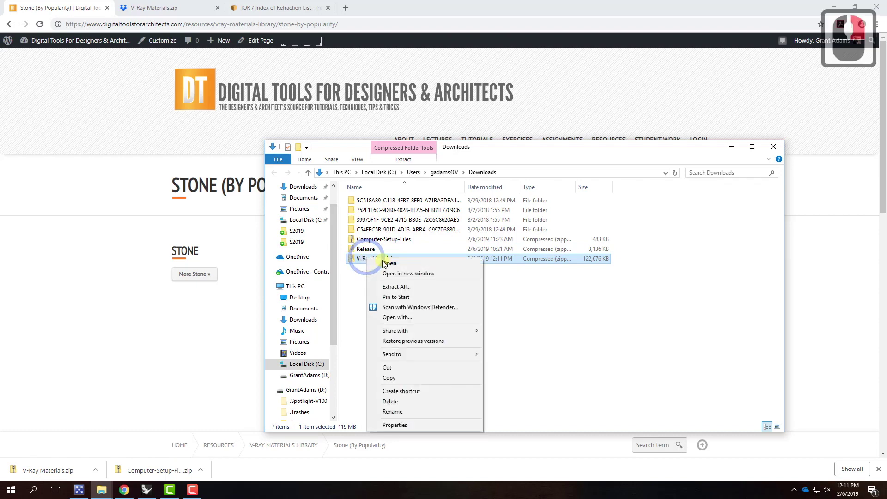
{"action": "left_click", "coordinate": [412, 287]}
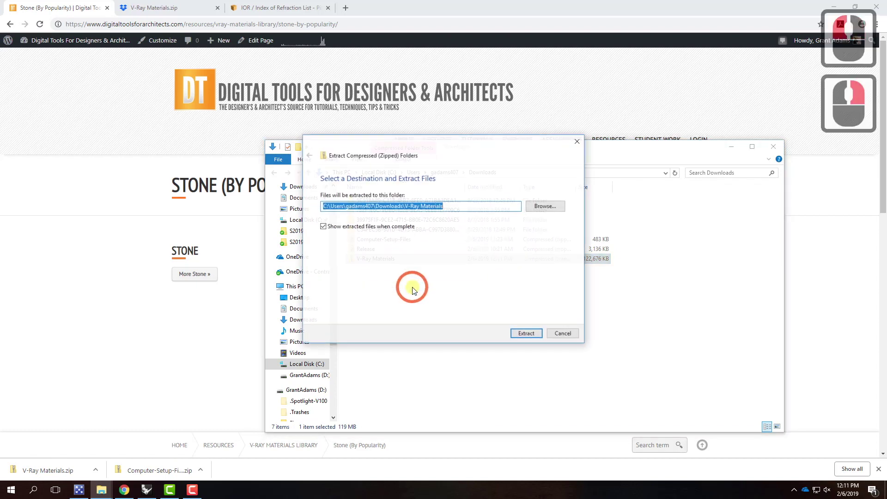
{"action": "left_click", "coordinate": [553, 207]}
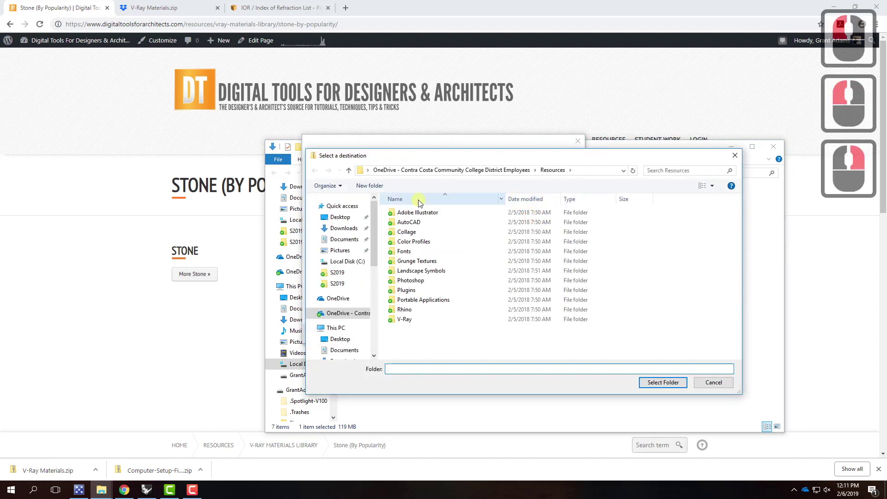
{"action": "left_click", "coordinate": [337, 312]}
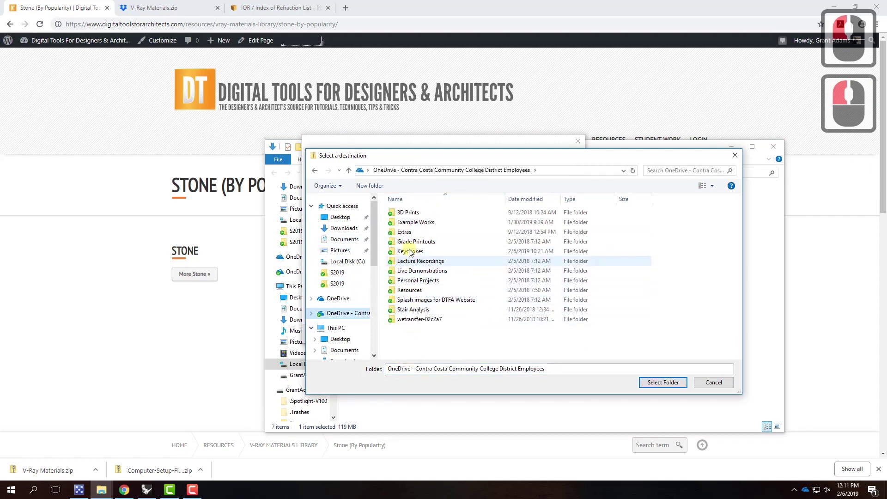
{"action": "double_click", "coordinate": [408, 291]}
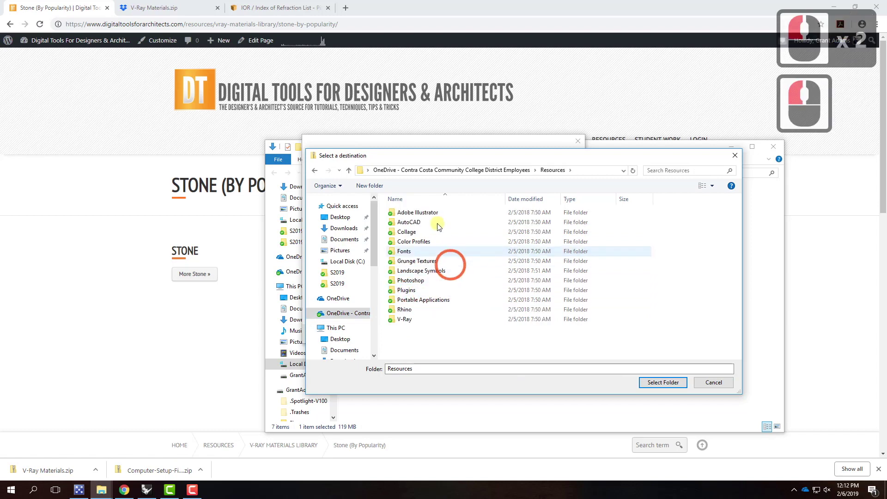
{"action": "double_click", "coordinate": [405, 320]}
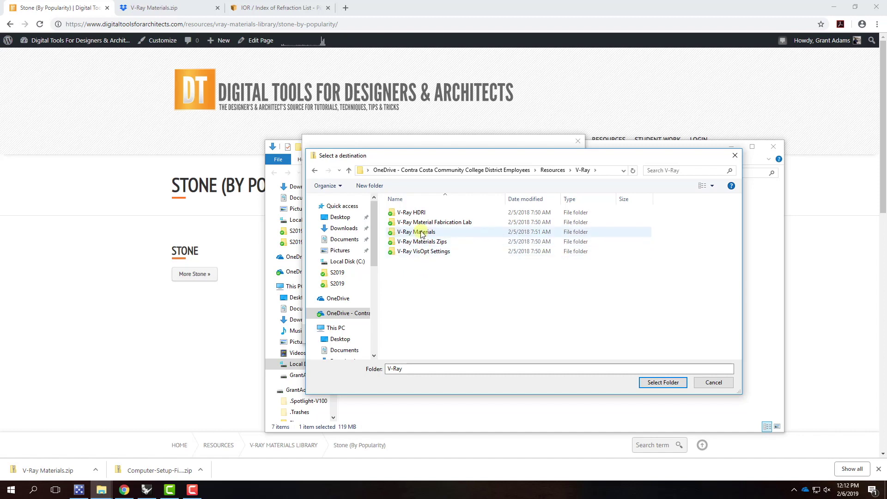
{"action": "left_click", "coordinate": [719, 385]}
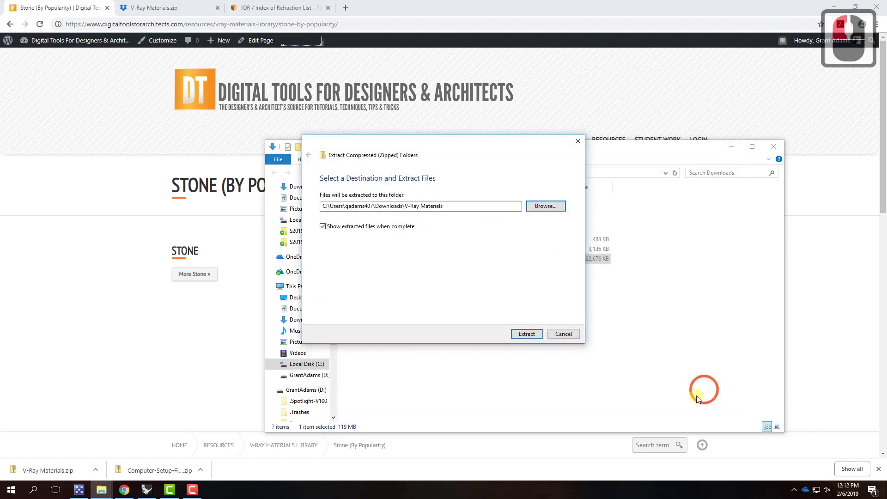
{"action": "left_click", "coordinate": [558, 334]}
Open V-Ray Materials.zip and its inner folder to see the 23 material-category folders
{"action": "left_click", "coordinate": [369, 259]}
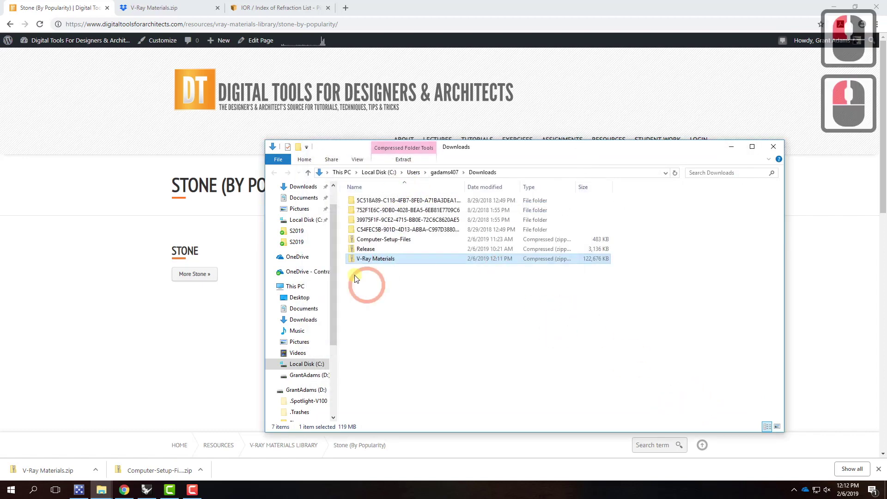
{"action": "double_click", "coordinate": [365, 260]}
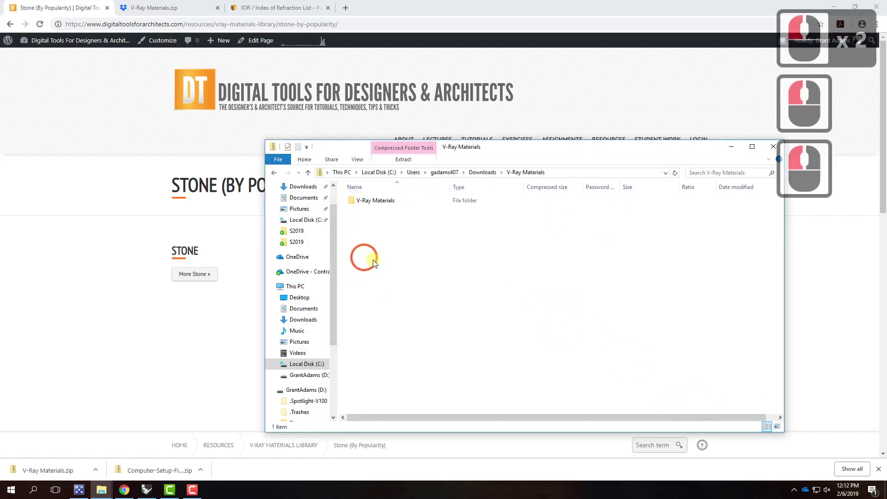
{"action": "double_click", "coordinate": [380, 203]}
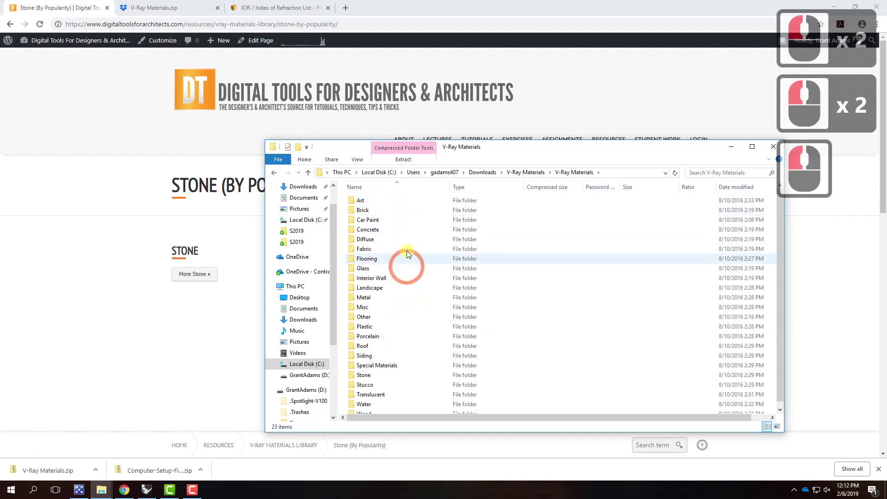
Minimize Explorer and Chrome, and close Rhino's V-Ray render and progress windows
{"action": "left_click", "coordinate": [731, 147]}
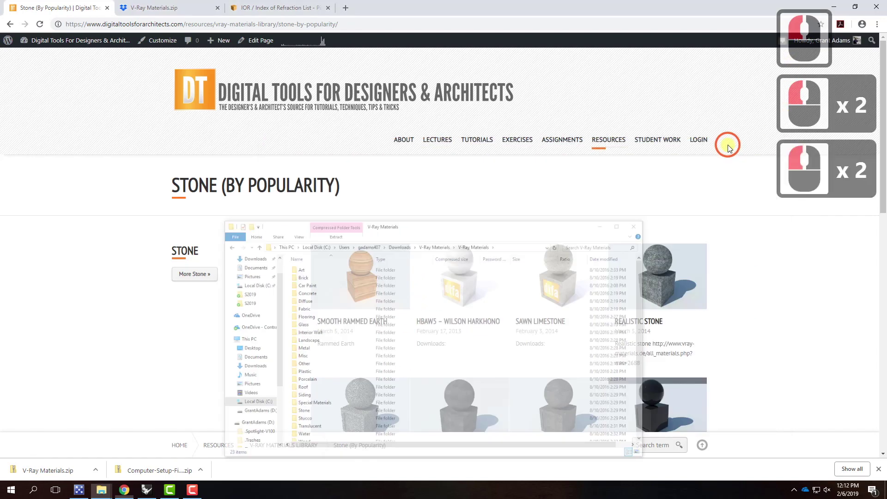
{"action": "left_click", "coordinate": [834, 6]}
{"action": "left_click", "coordinate": [250, 352]}
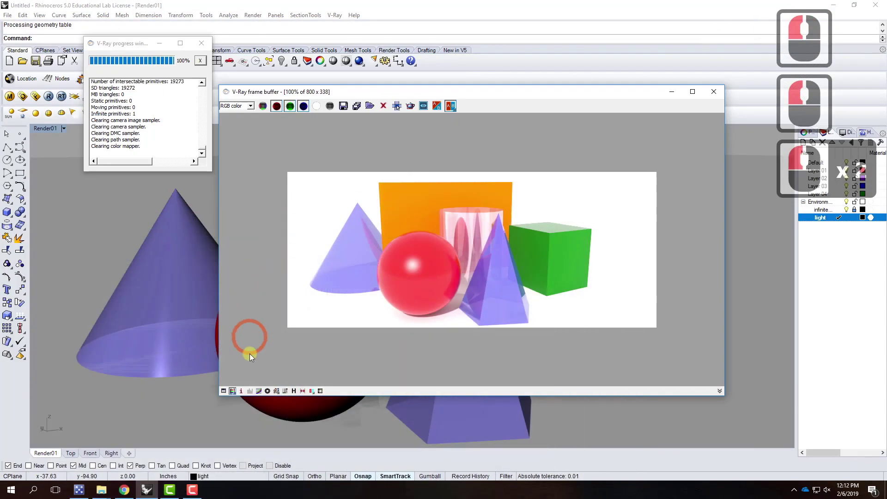
{"action": "left_click", "coordinate": [714, 91]}
{"action": "left_click", "coordinate": [201, 43]}
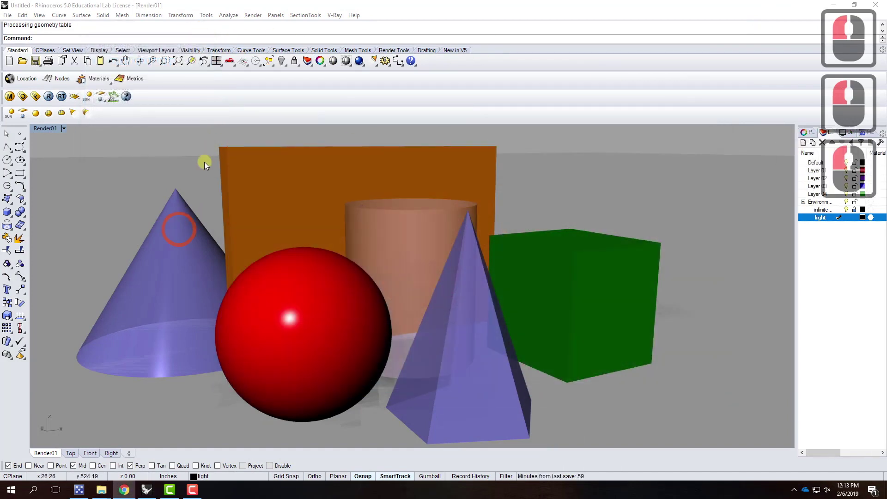
Save the model as S2109 under OneDrive\Live Demonstrations\Live - A136 Exercises\Ex204 - V-Ray Materials\S2019
{"action": "left_click", "coordinate": [7, 15]}
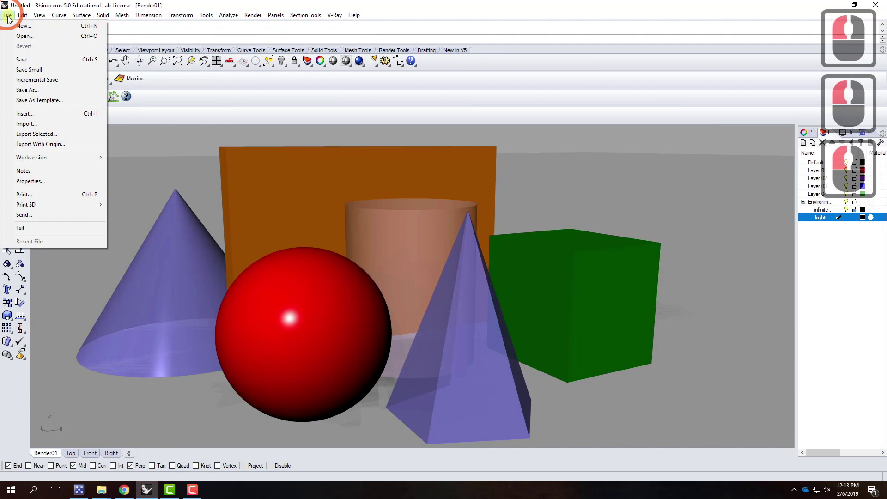
{"action": "left_click", "coordinate": [21, 60]}
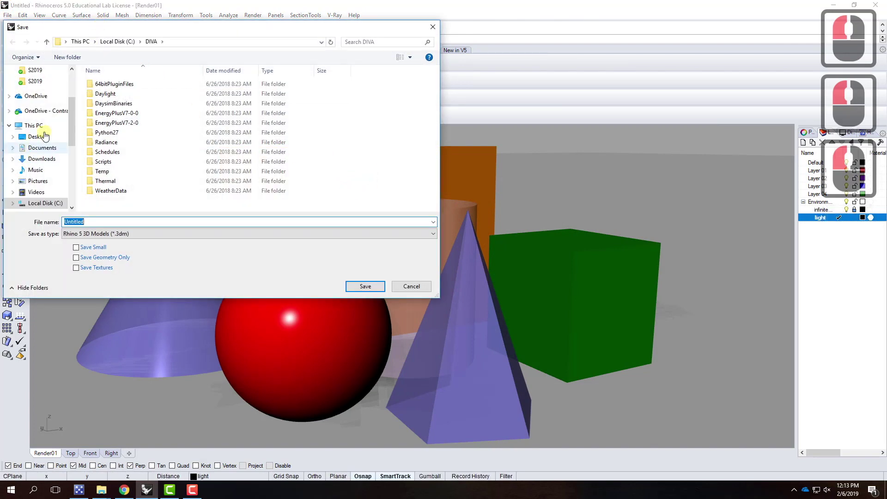
{"action": "left_click", "coordinate": [46, 111]}
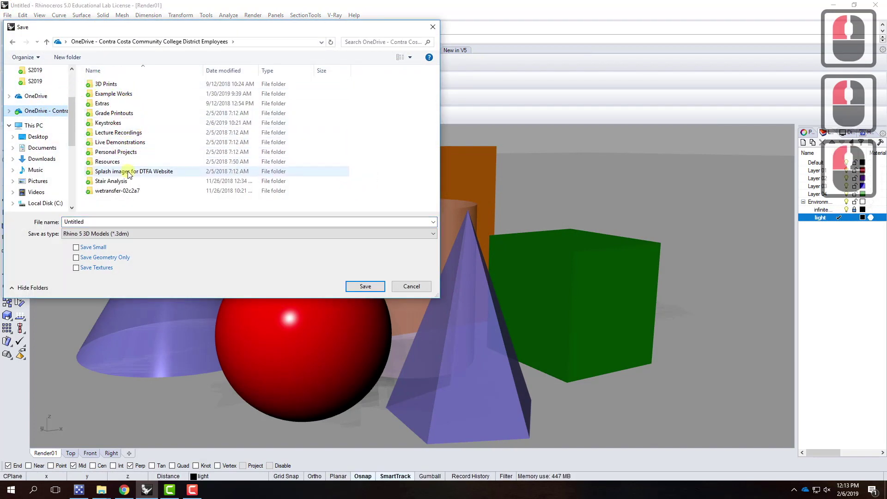
{"action": "double_click", "coordinate": [124, 142]}
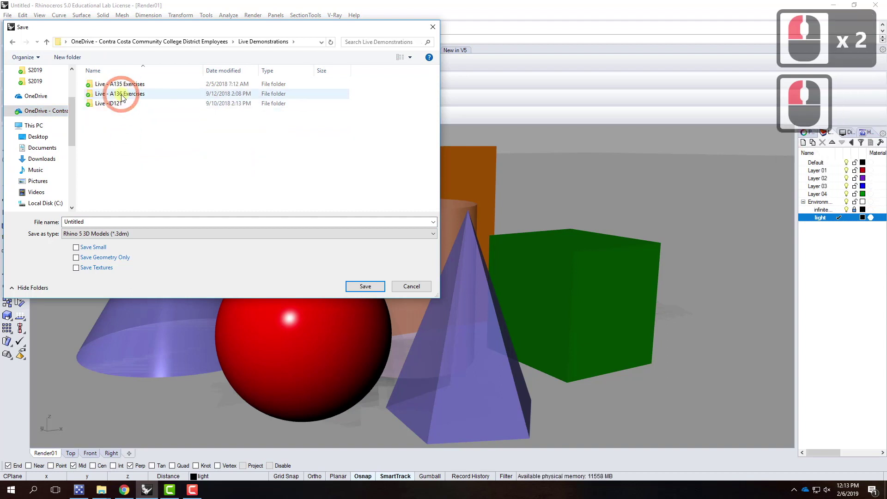
{"action": "double_click", "coordinate": [121, 94]}
{"action": "double_click", "coordinate": [114, 112]}
{"action": "double_click", "coordinate": [115, 91]}
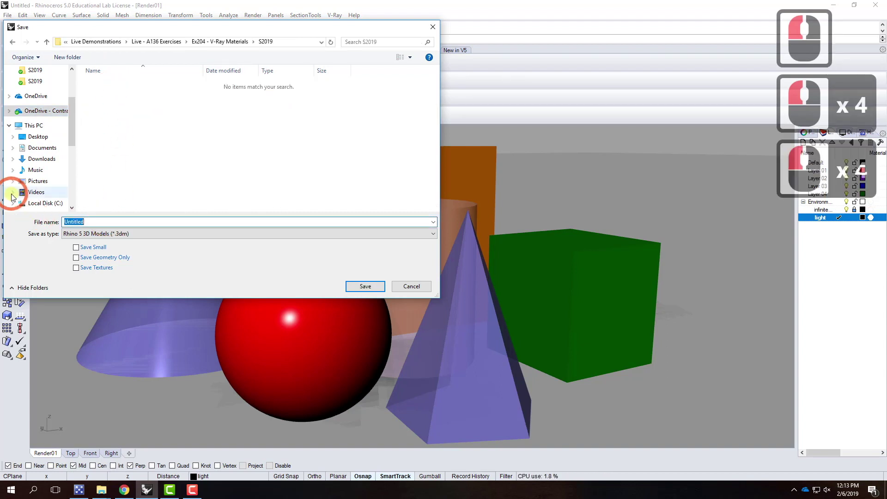
{"action": "type", "text": "S2109"}
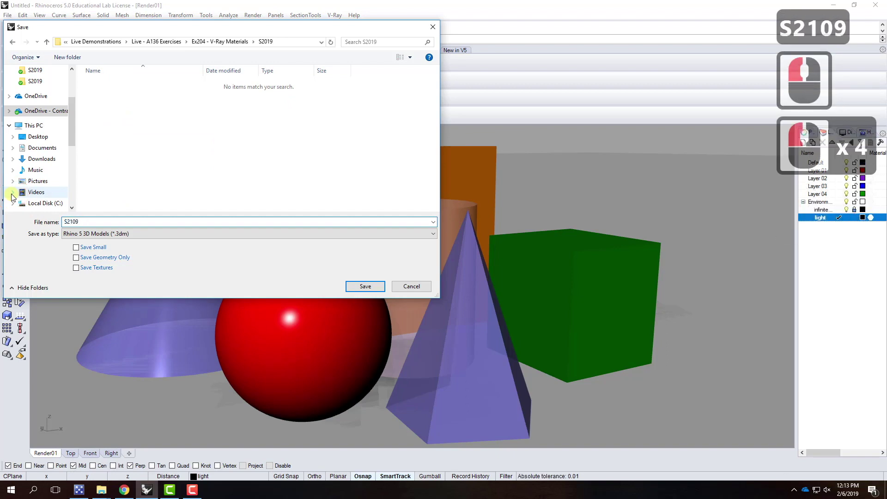
{"action": "key", "text": "Return"}
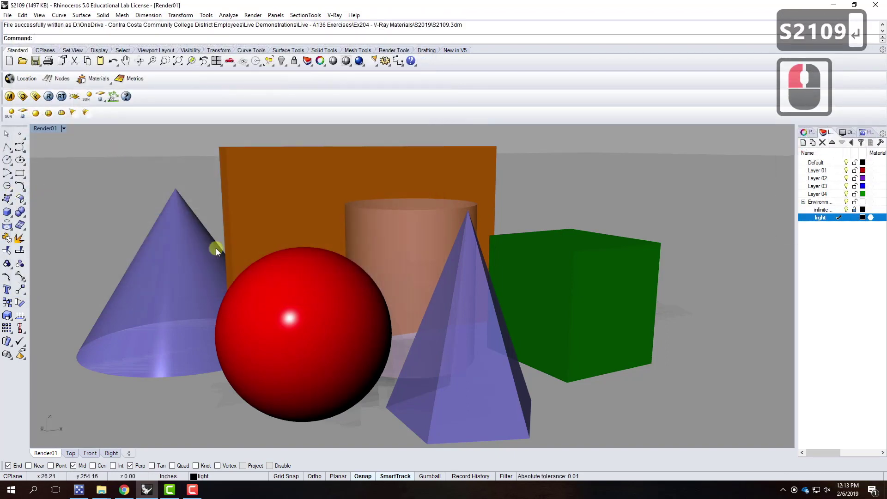
In the V-Ray material editor, browse the load-material dialog to OneDrive Resources\V-Ray\V-Ray Materials
{"action": "left_click", "coordinate": [10, 96]}
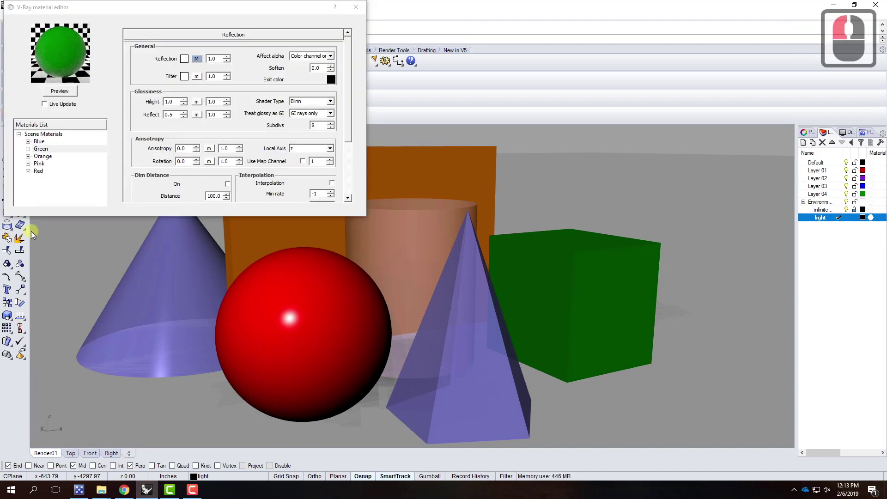
{"action": "right_click", "coordinate": [48, 136]}
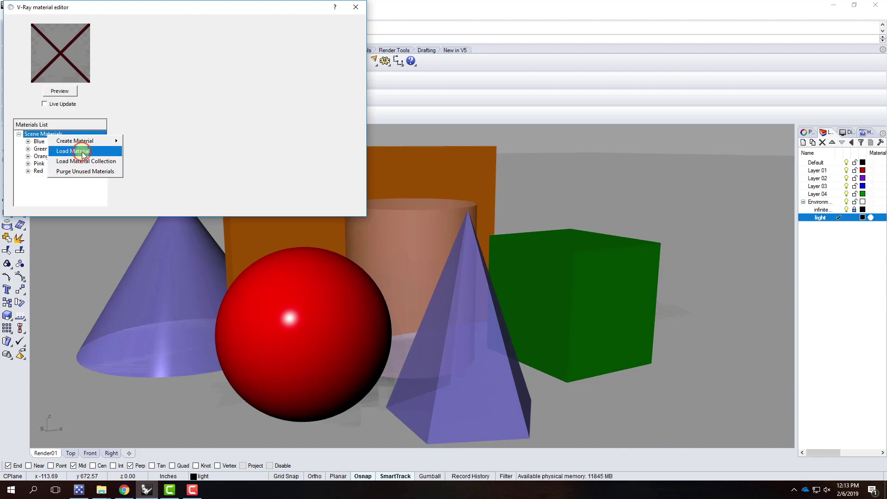
{"action": "left_click", "coordinate": [83, 152]}
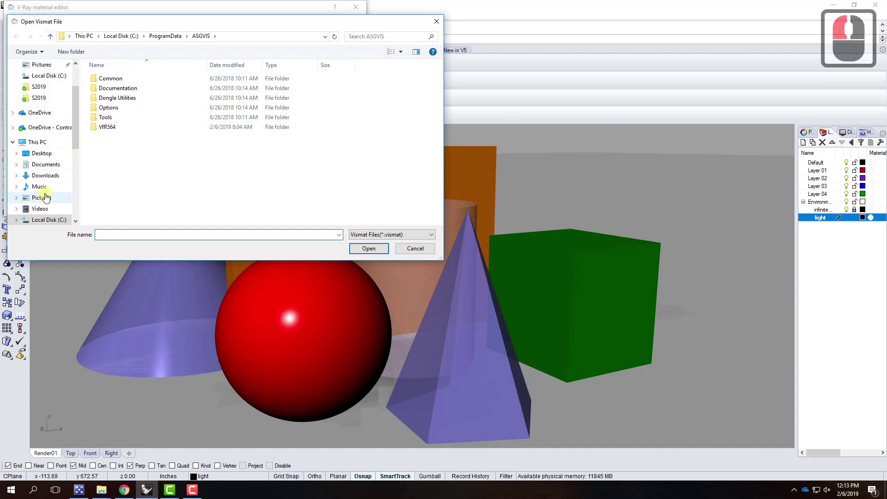
{"action": "left_click", "coordinate": [46, 127]}
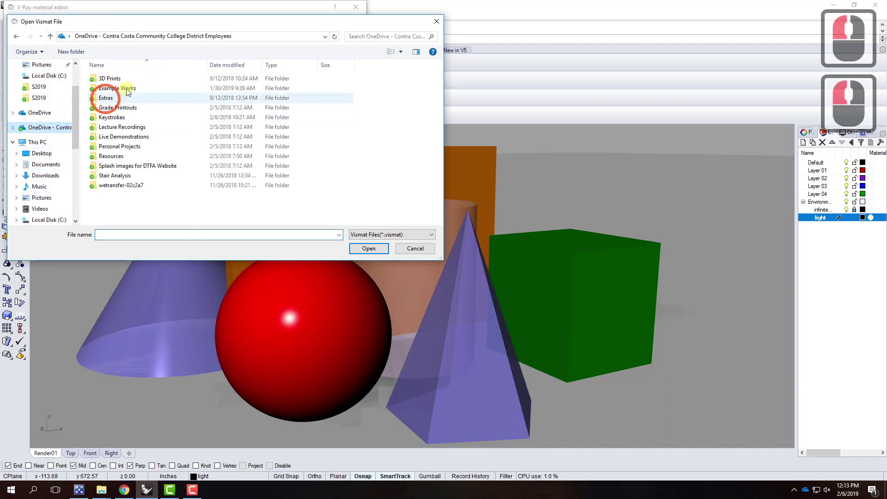
{"action": "double_click", "coordinate": [116, 156]}
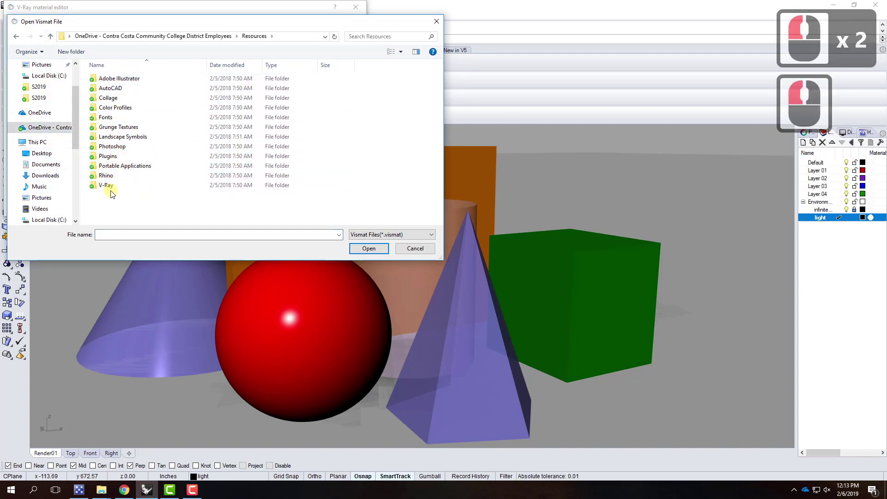
{"action": "double_click", "coordinate": [109, 184]}
{"action": "double_click", "coordinate": [124, 98]}
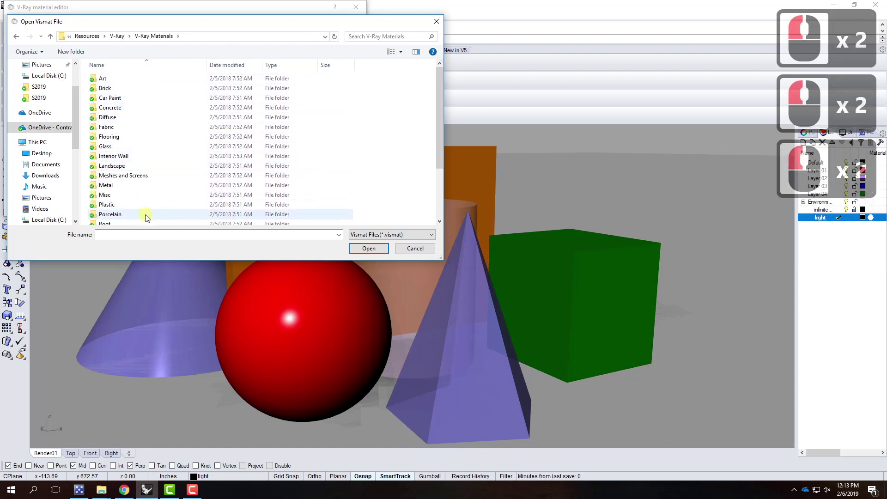
{"action": "scroll", "coordinate": [144, 219], "scroll_direction": "down", "scroll_amount": 4}
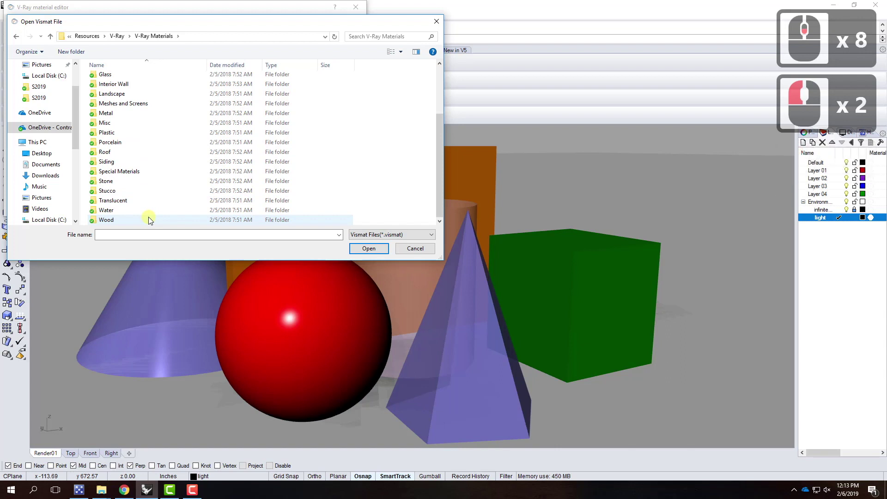
{"action": "scroll", "coordinate": [148, 217], "scroll_direction": "up", "scroll_amount": 3}
{"action": "scroll", "coordinate": [132, 81], "scroll_direction": "up", "scroll_amount": 1}
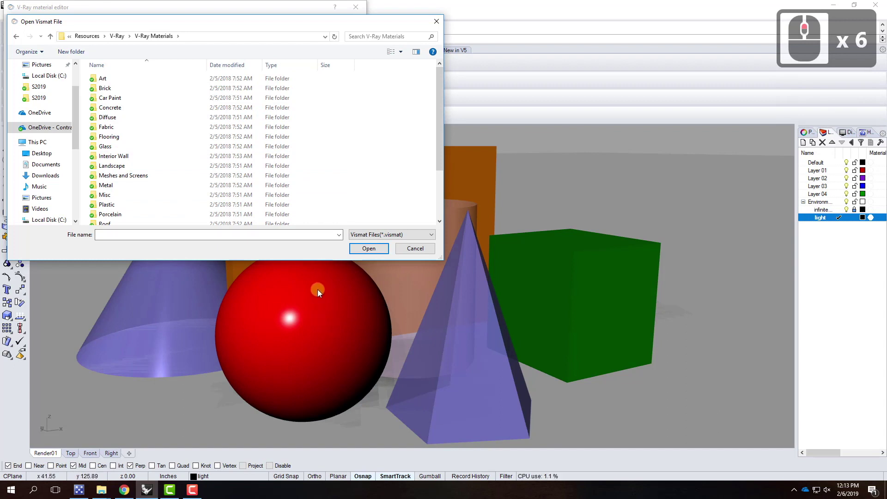
Load Brick - Red - Old Dirty from the Brick folder and preview it
{"action": "left_click", "coordinate": [109, 89]}
{"action": "double_click", "coordinate": [110, 89]}
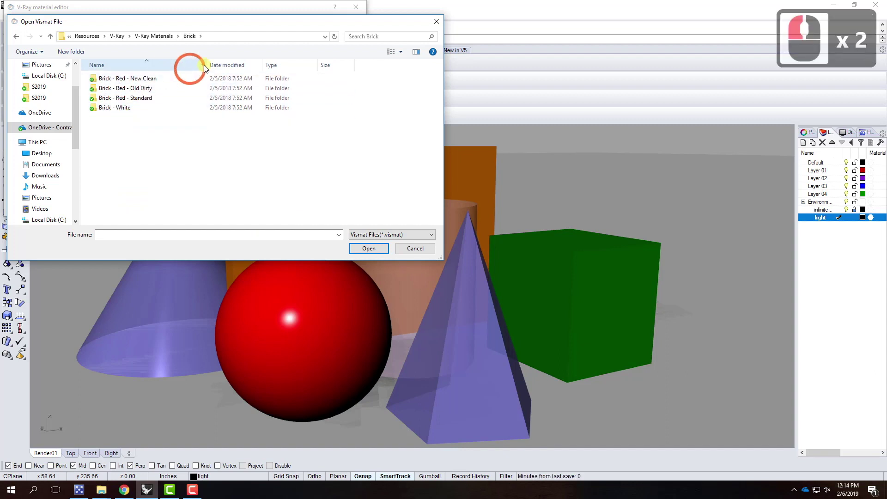
{"action": "double_click", "coordinate": [169, 91]}
{"action": "left_click", "coordinate": [143, 82]}
{"action": "left_click", "coordinate": [110, 85]}
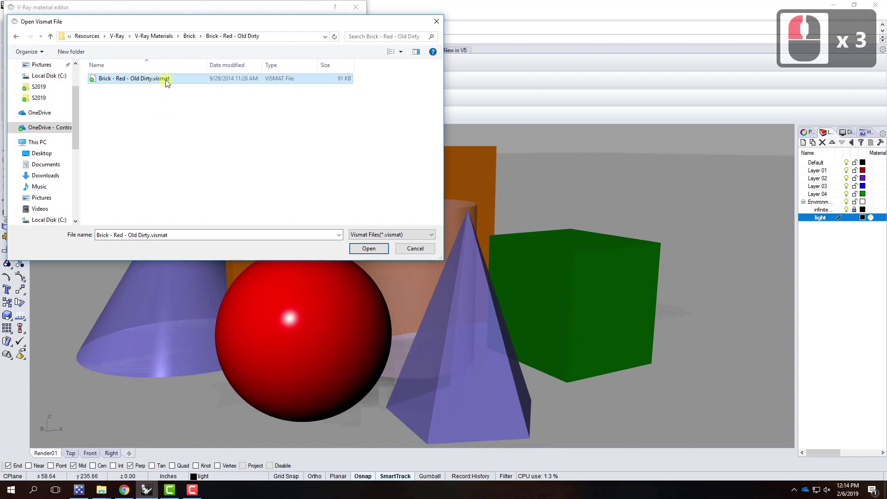
{"action": "left_click", "coordinate": [17, 37]}
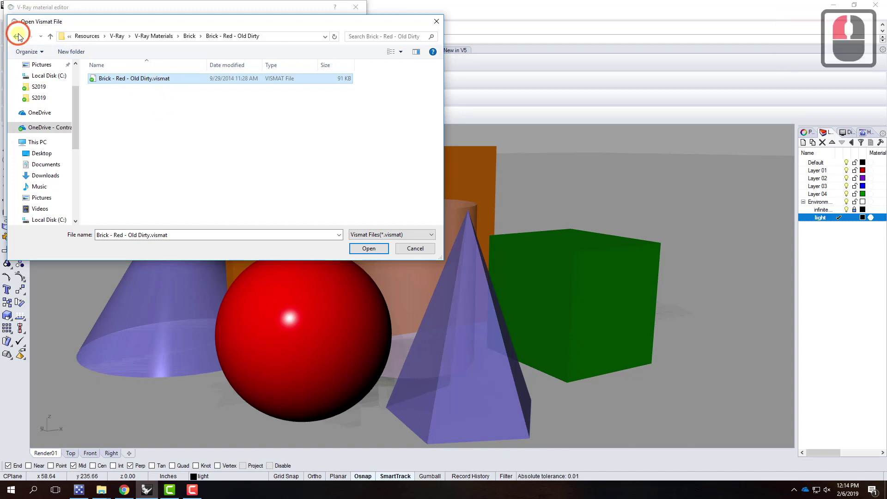
{"action": "double_click", "coordinate": [141, 88]}
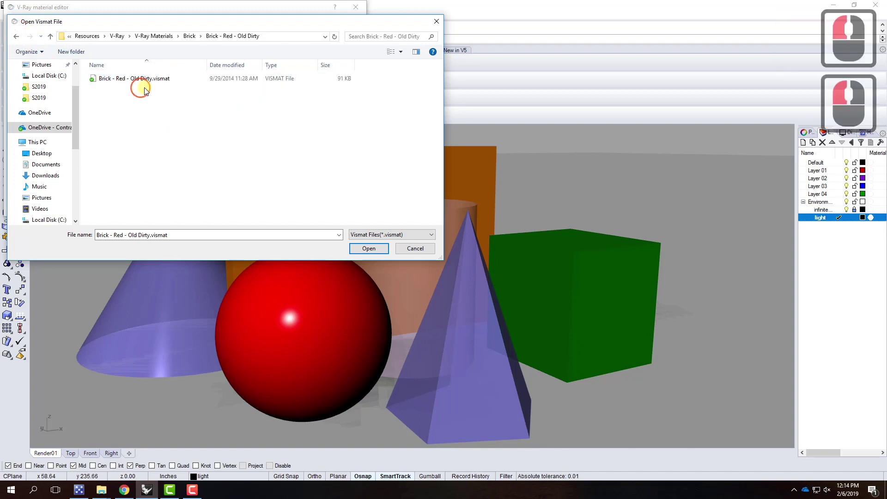
{"action": "left_click", "coordinate": [149, 79]}
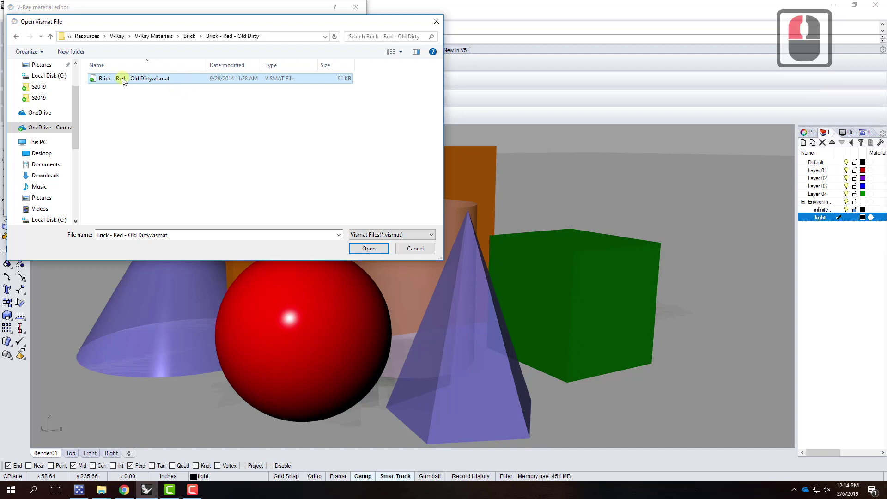
{"action": "left_click", "coordinate": [370, 248]}
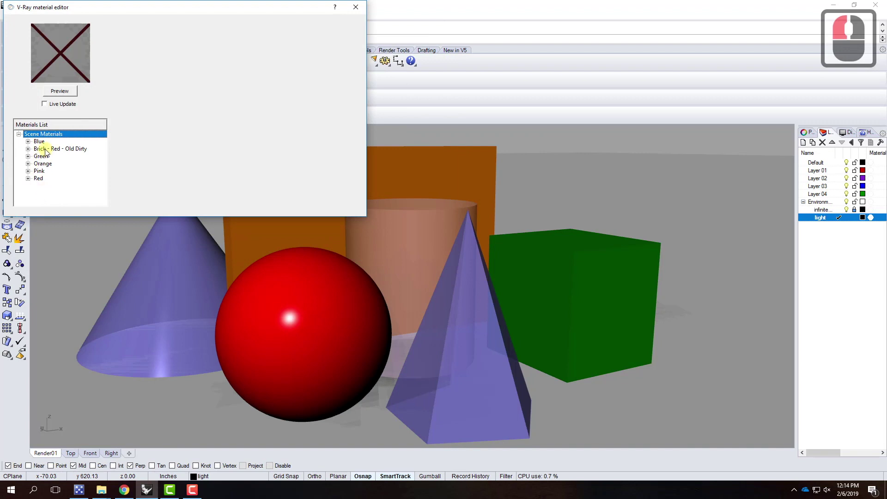
{"action": "left_click", "coordinate": [46, 150]}
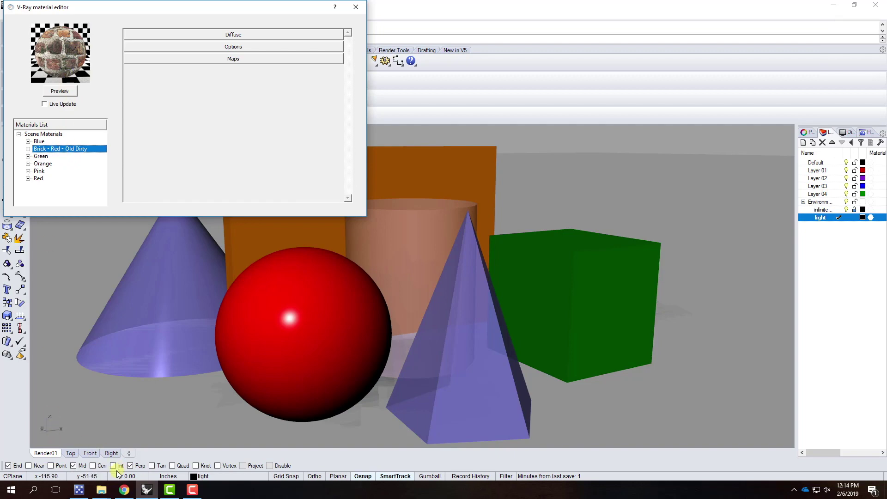
{"action": "left_click", "coordinate": [101, 489]}
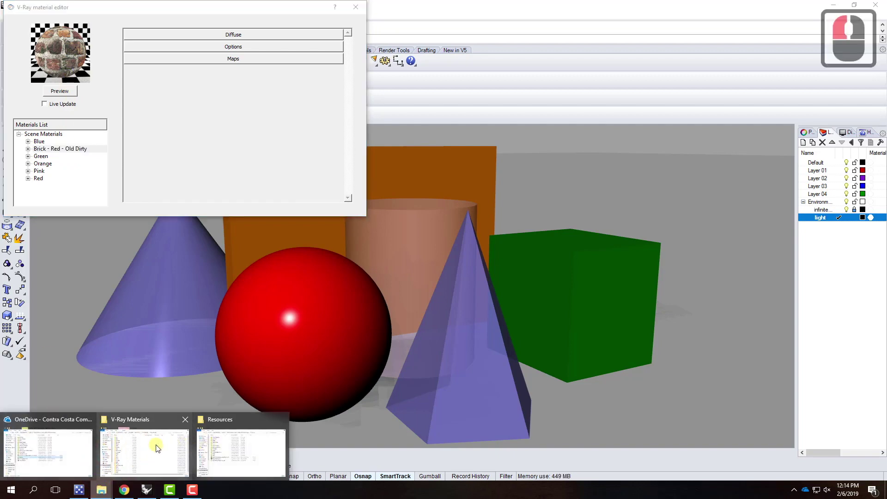
{"action": "left_click", "coordinate": [156, 448]}
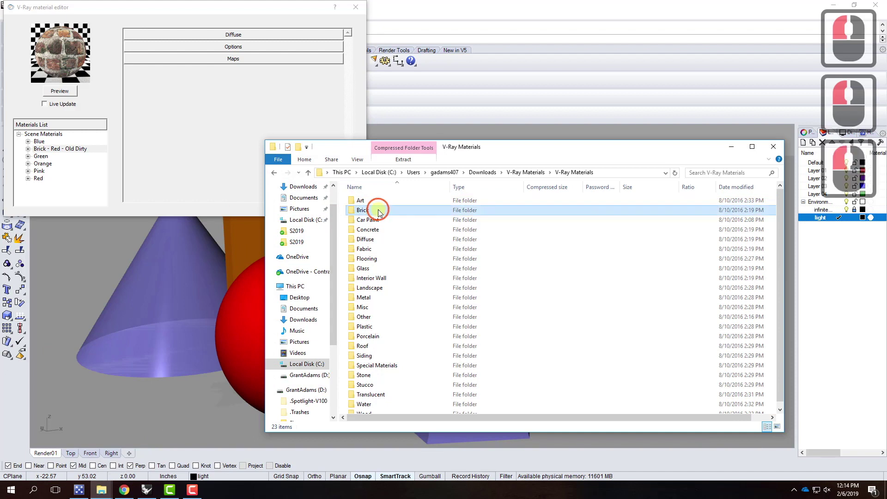
{"action": "double_click", "coordinate": [379, 212]}
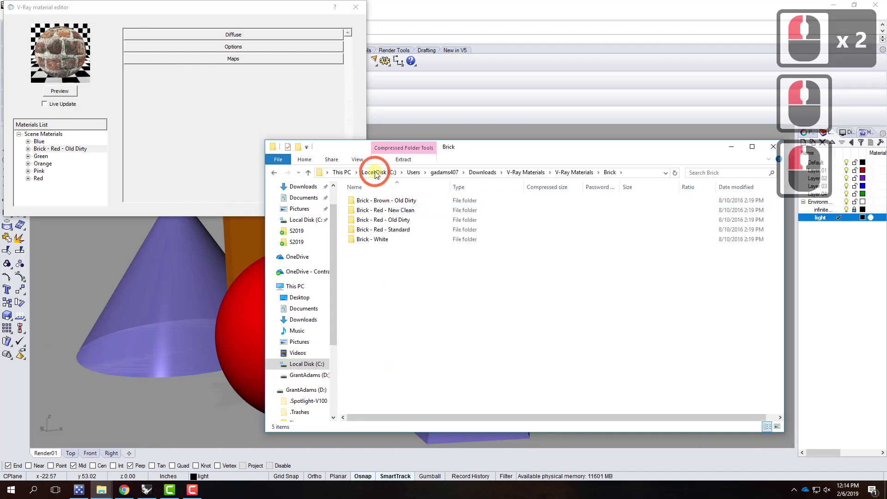
{"action": "double_click", "coordinate": [407, 221]}
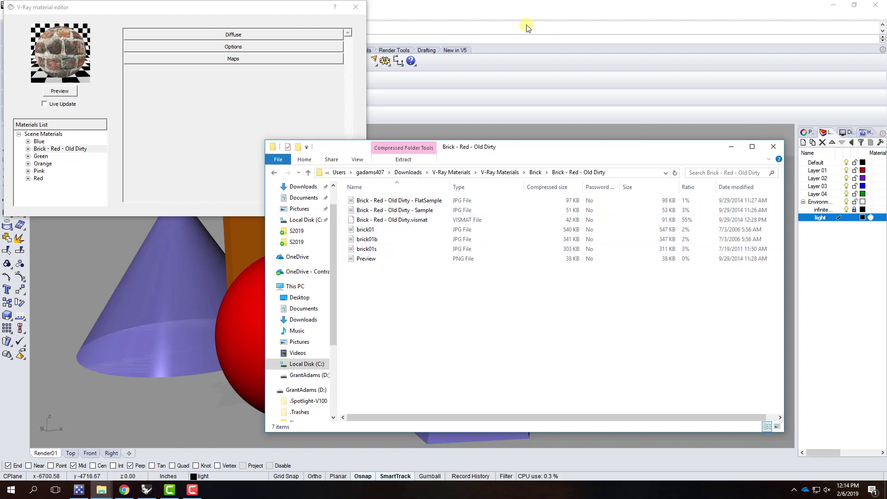
{"action": "left_click", "coordinate": [93, 36]}
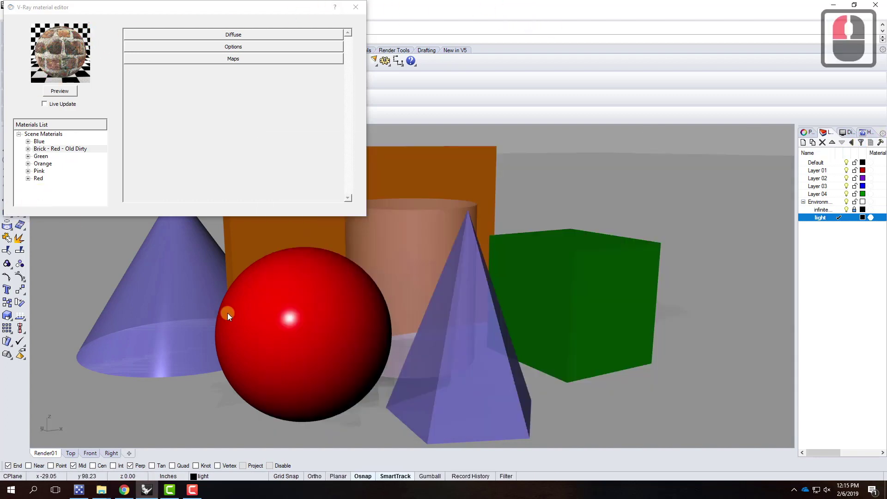
Apply Brick - Red - Old Dirty to the orange wall box and start a V-Ray render
{"action": "left_click", "coordinate": [265, 281]}
{"action": "left_click", "coordinate": [91, 123]}
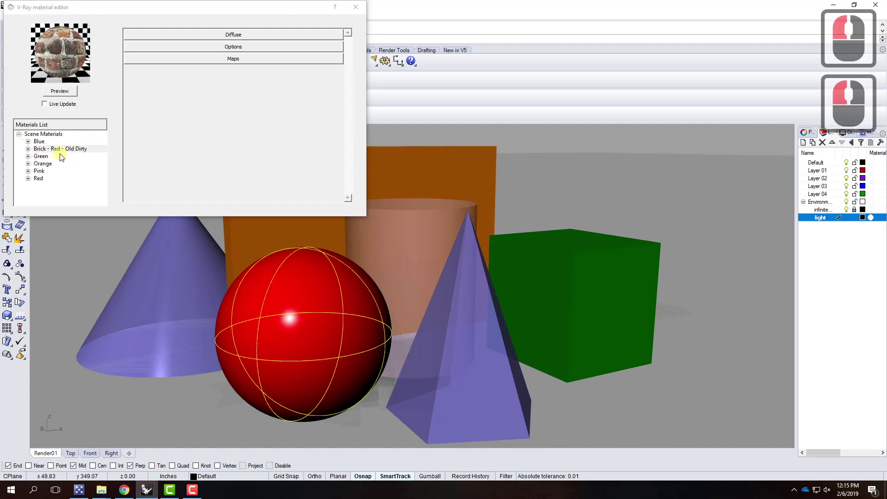
{"action": "left_click", "coordinate": [435, 162]}
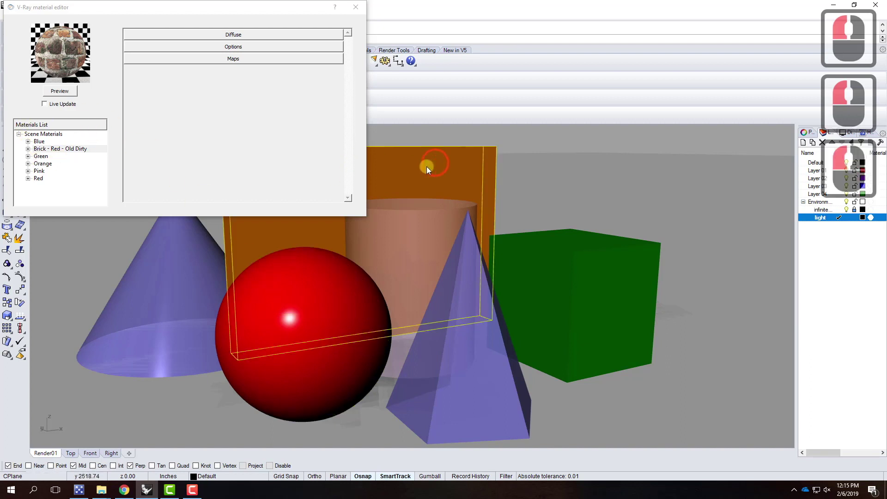
{"action": "right_click", "coordinate": [57, 150]}
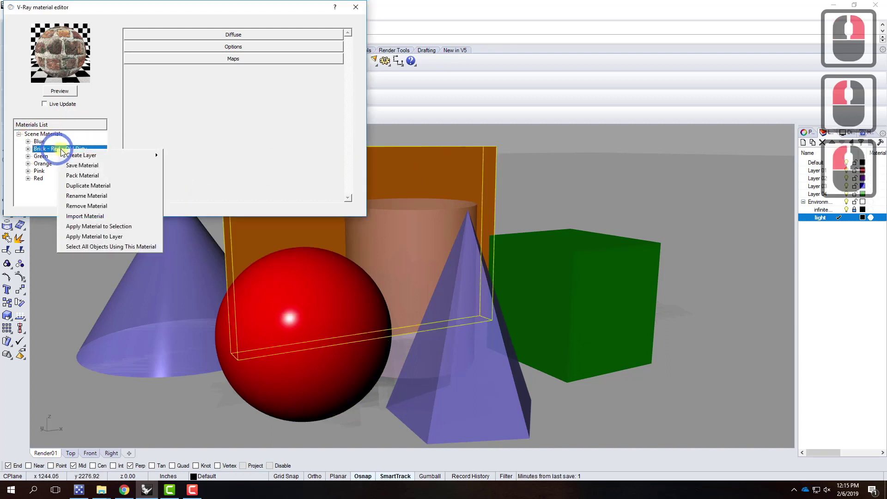
{"action": "left_click", "coordinate": [124, 225]}
{"action": "left_click", "coordinate": [237, 270]}
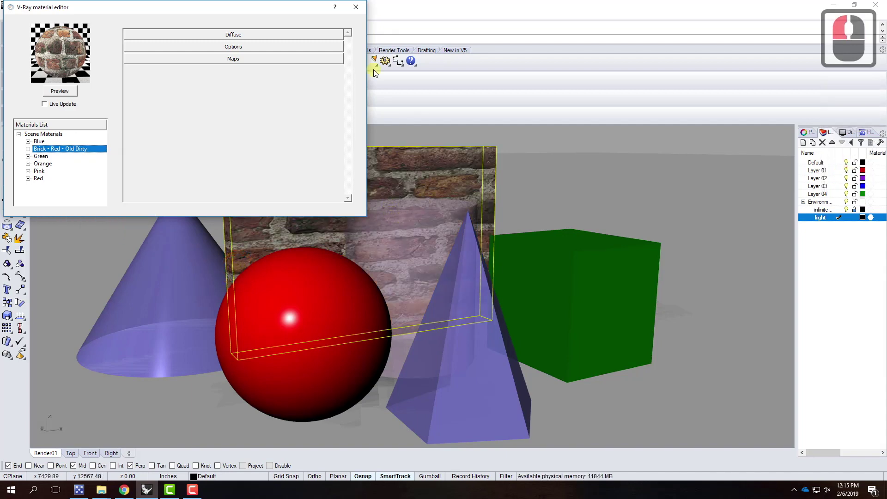
{"action": "left_click", "coordinate": [358, 8]}
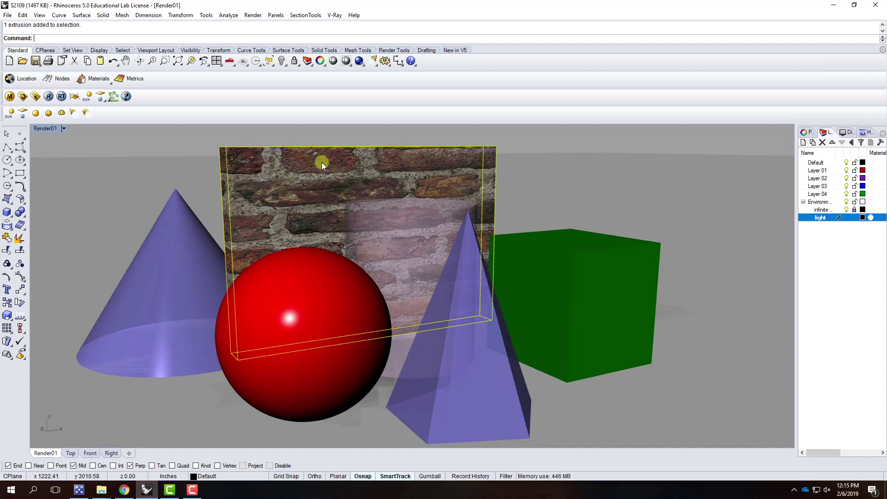
{"action": "left_click", "coordinate": [48, 97]}
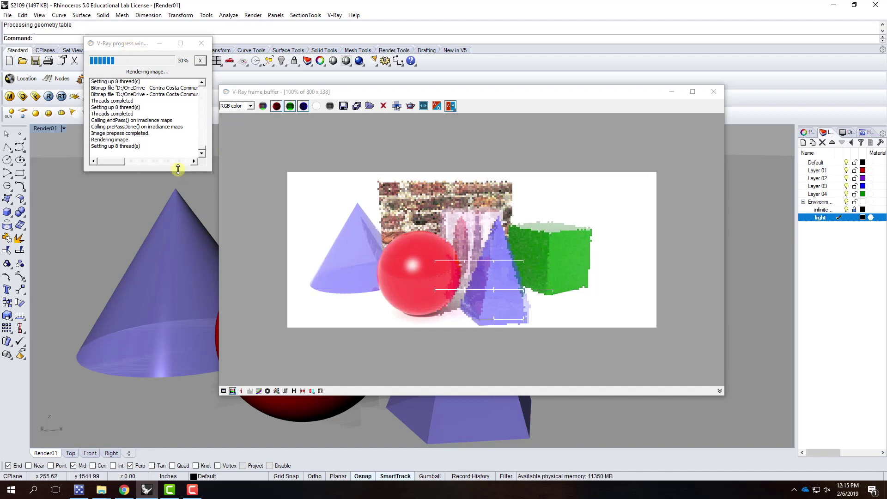
Load the Woven Fabric - Red material from the Fabric - Woven Red folder into the scene
{"action": "left_click", "coordinate": [9, 96]}
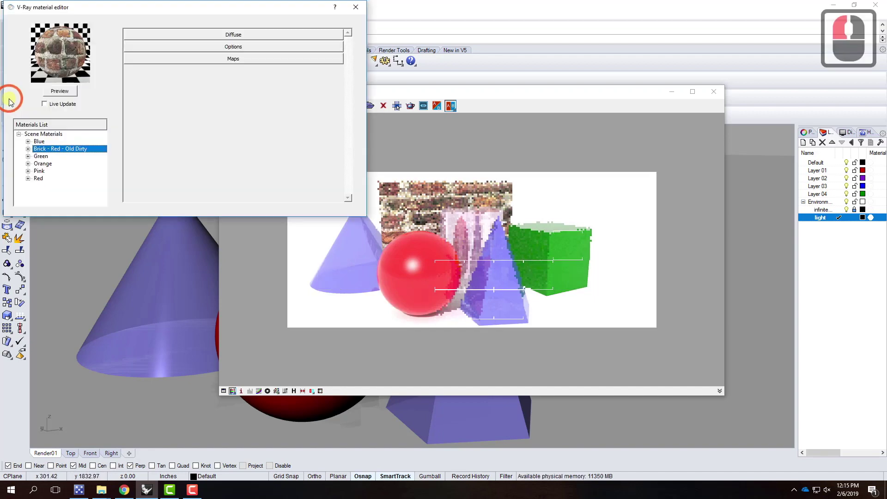
{"action": "right_click", "coordinate": [56, 134]}
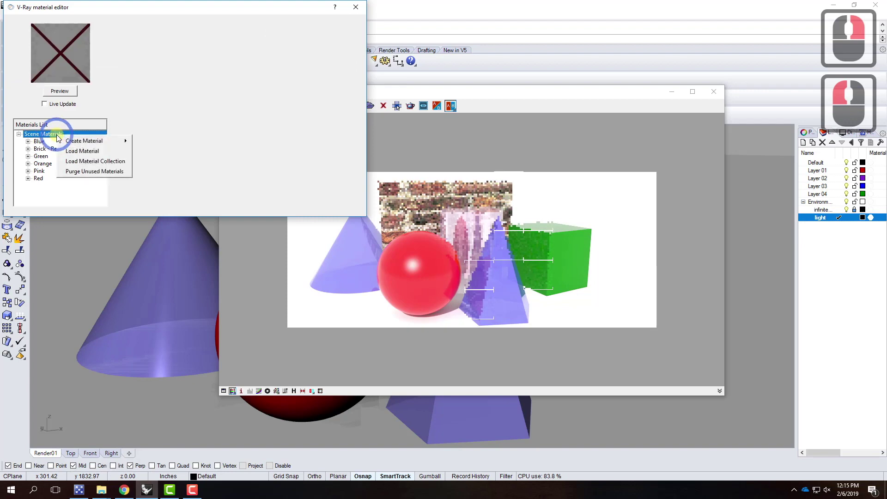
{"action": "left_click", "coordinate": [88, 151]}
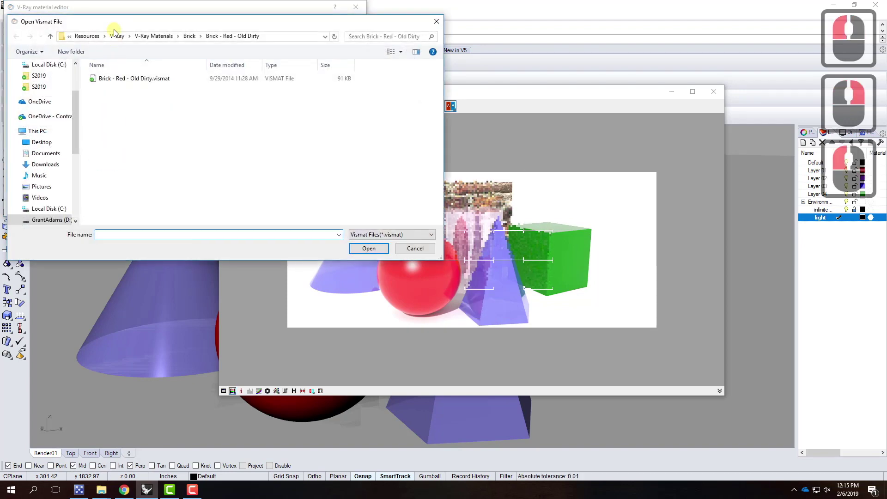
{"action": "left_click", "coordinate": [154, 37]}
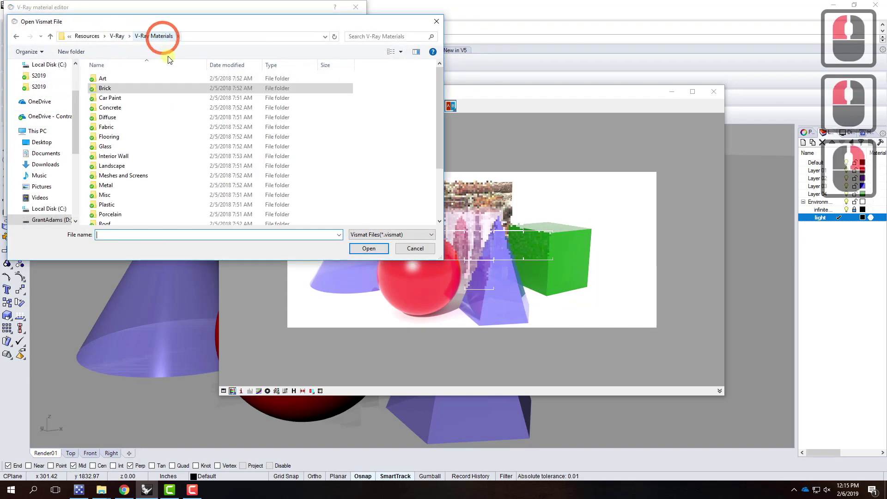
{"action": "scroll", "coordinate": [161, 177], "scroll_direction": "down", "scroll_amount": 1}
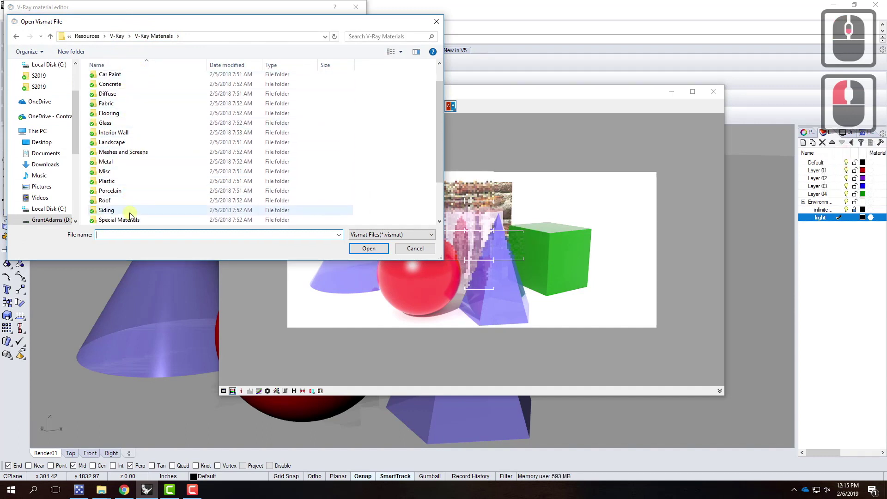
{"action": "left_click", "coordinate": [115, 106]}
{"action": "double_click", "coordinate": [115, 106]}
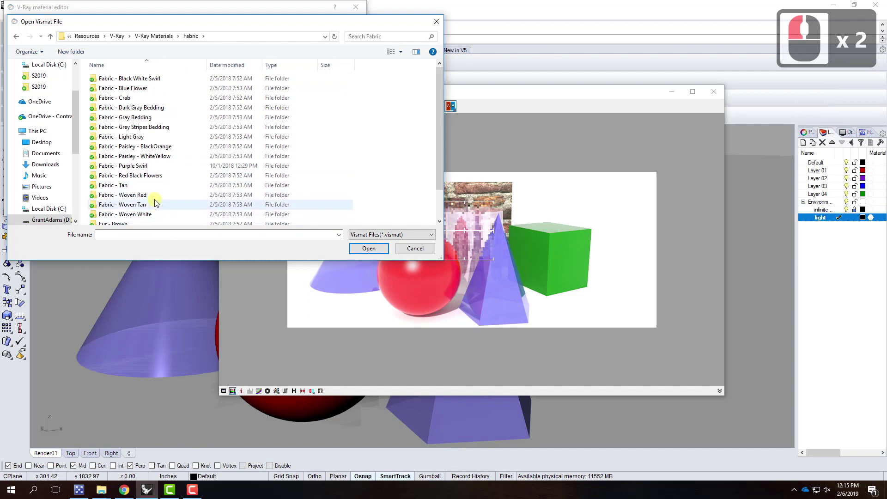
{"action": "left_click", "coordinate": [143, 196]}
{"action": "double_click", "coordinate": [133, 195]}
{"action": "left_click", "coordinate": [185, 79]}
{"action": "left_click", "coordinate": [369, 248]}
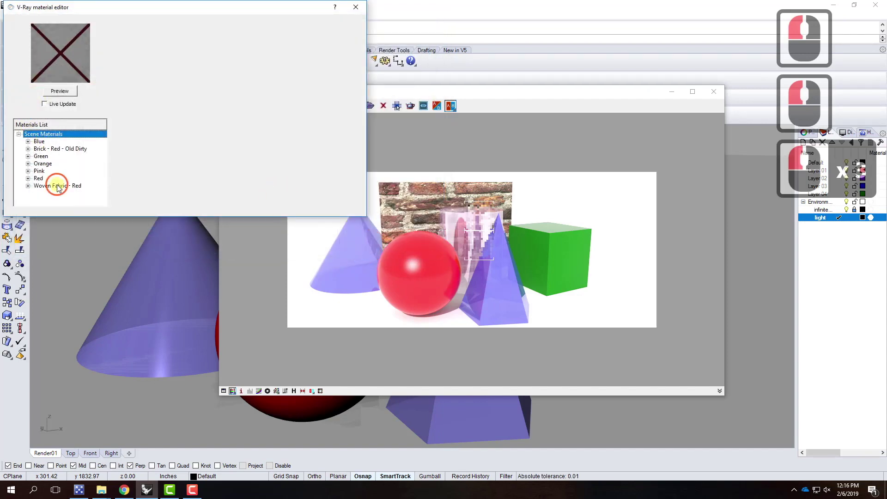
Apply Woven Fabric - Red to the purple cone and inspect it
{"action": "left_click", "coordinate": [57, 185]}
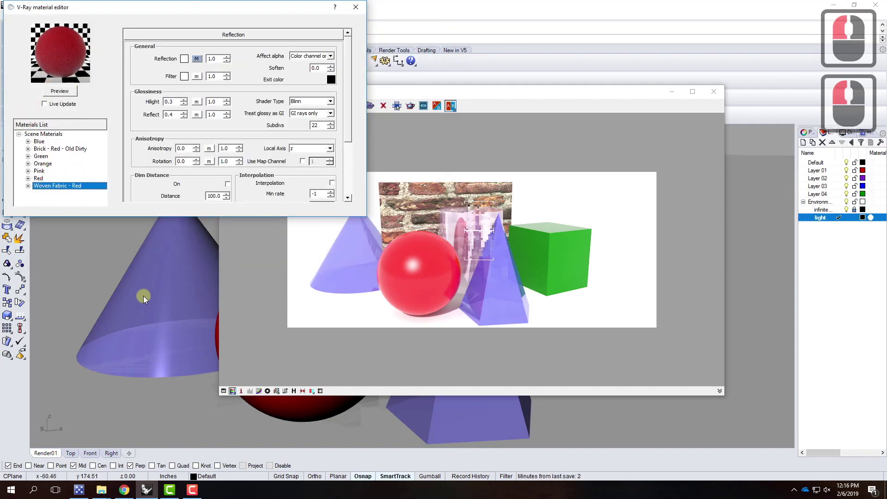
{"action": "left_click", "coordinate": [142, 274]}
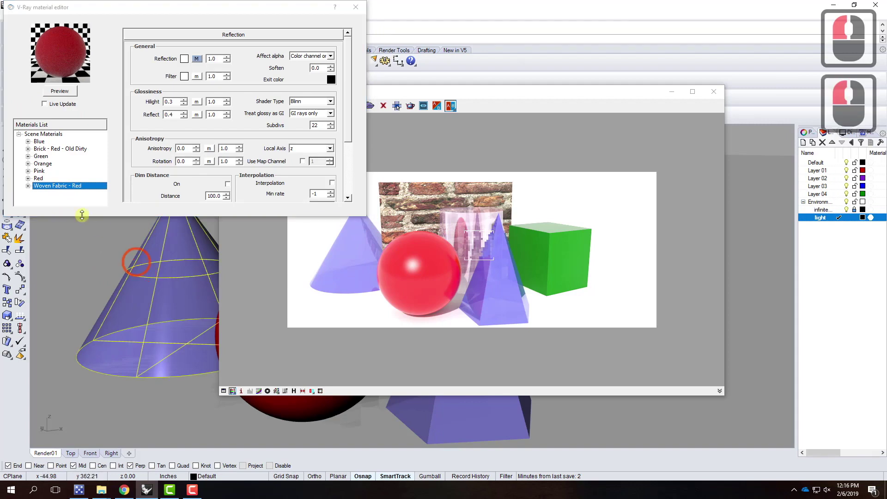
{"action": "right_click", "coordinate": [54, 184]}
{"action": "left_click", "coordinate": [102, 261]}
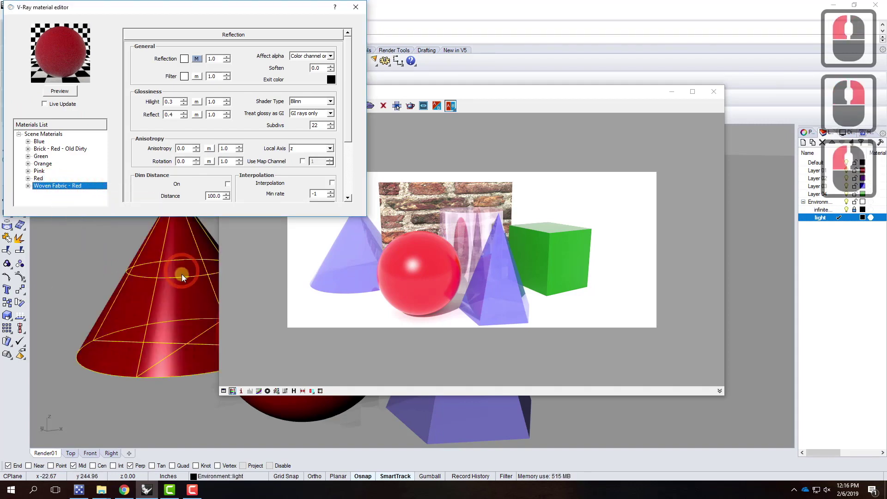
{"action": "scroll", "coordinate": [121, 352], "scroll_direction": "up", "scroll_amount": 4}
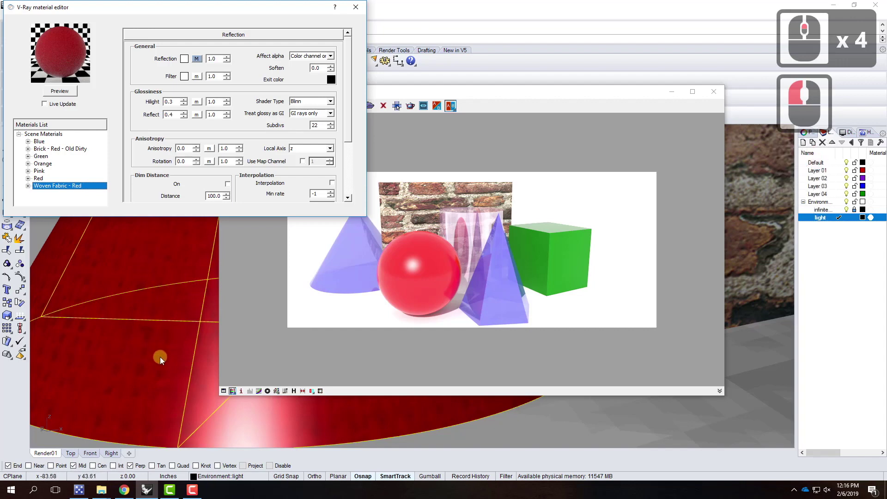
{"action": "scroll", "coordinate": [186, 375], "scroll_direction": "down", "scroll_amount": 3}
Close the material editor and restore the saved Render01 camera view
{"action": "left_click", "coordinate": [357, 7]}
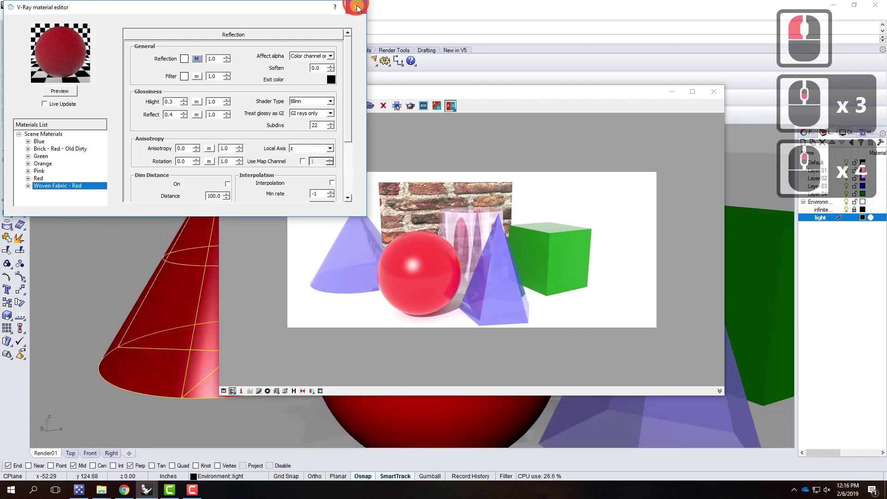
{"action": "left_click", "coordinate": [357, 7]}
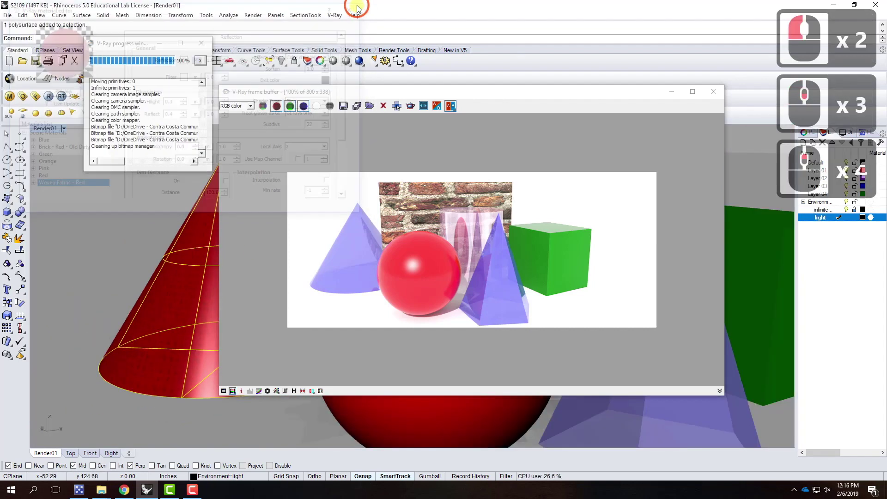
{"action": "left_click", "coordinate": [64, 129]}
{"action": "mouse_move", "coordinate": [140, 284]}
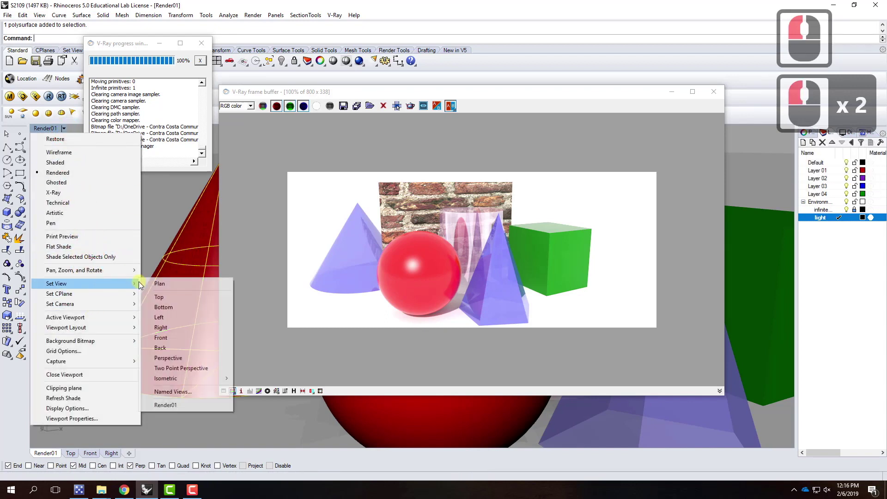
{"action": "left_click", "coordinate": [184, 405]}
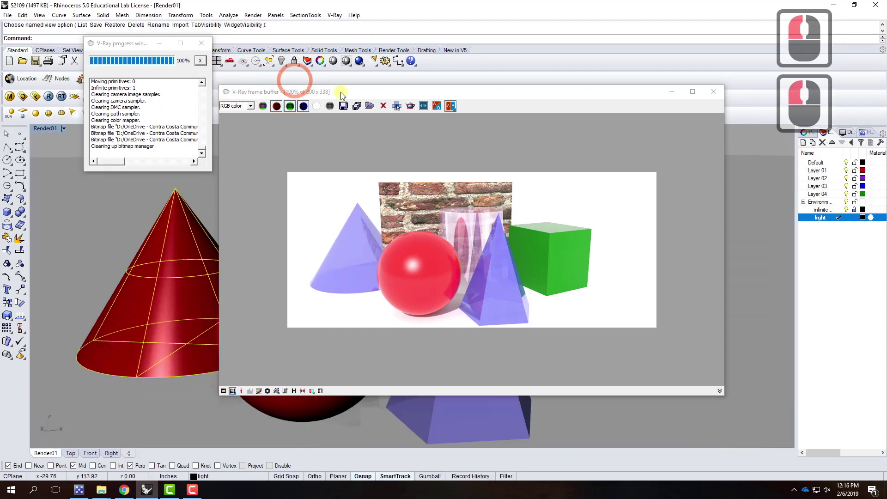
Close the old frame buffer and start a fresh V-Ray render showing the red fabric cone
{"action": "left_click", "coordinate": [714, 91]}
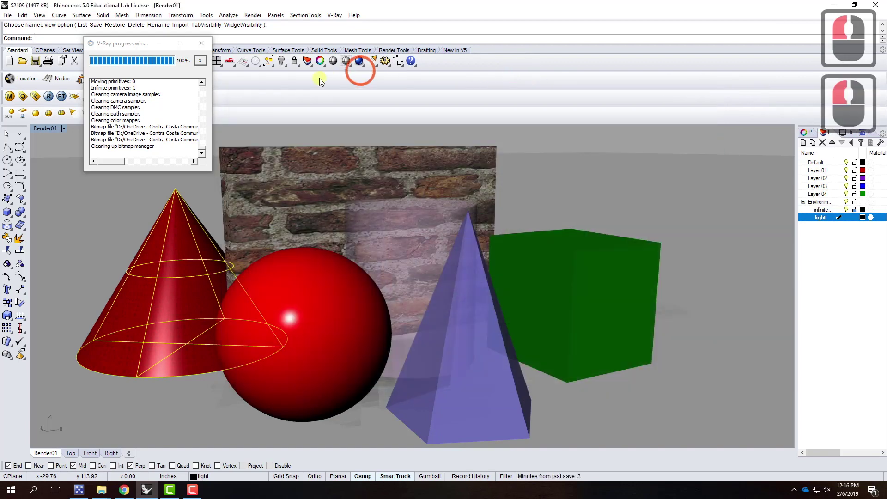
{"action": "left_click", "coordinate": [359, 61]}
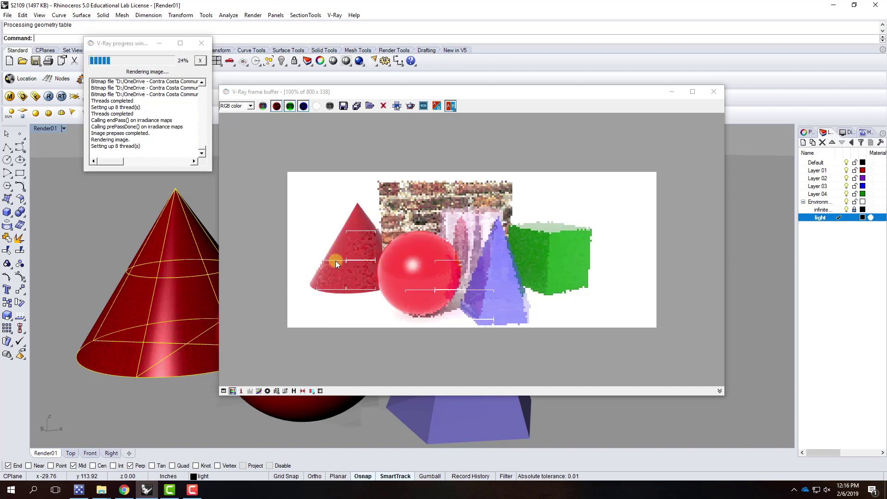
{"action": "scroll", "coordinate": [352, 251], "scroll_direction": "up", "scroll_amount": 3}
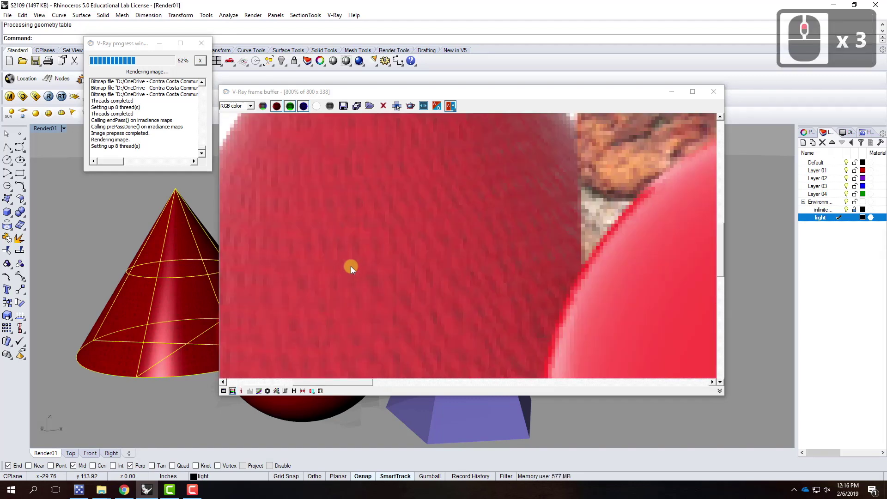
{"action": "scroll", "coordinate": [334, 267], "scroll_direction": "down", "scroll_amount": 3}
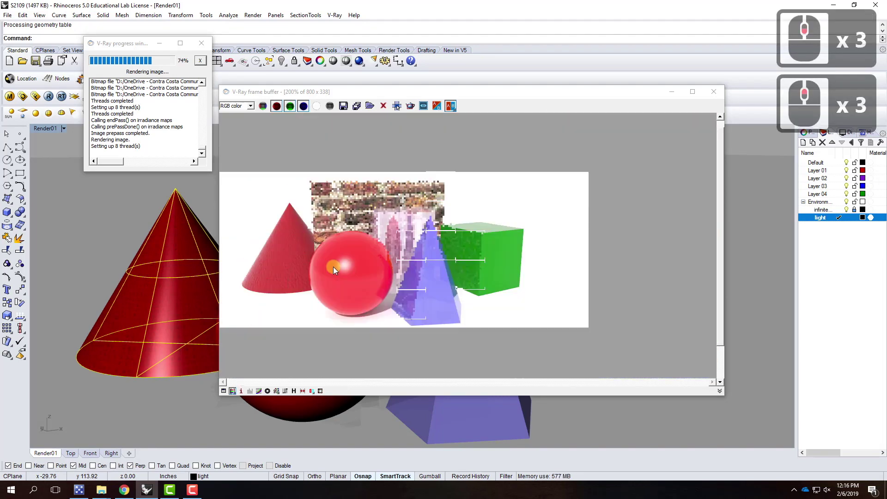
{"action": "scroll", "coordinate": [264, 176], "scroll_direction": "up", "scroll_amount": 1}
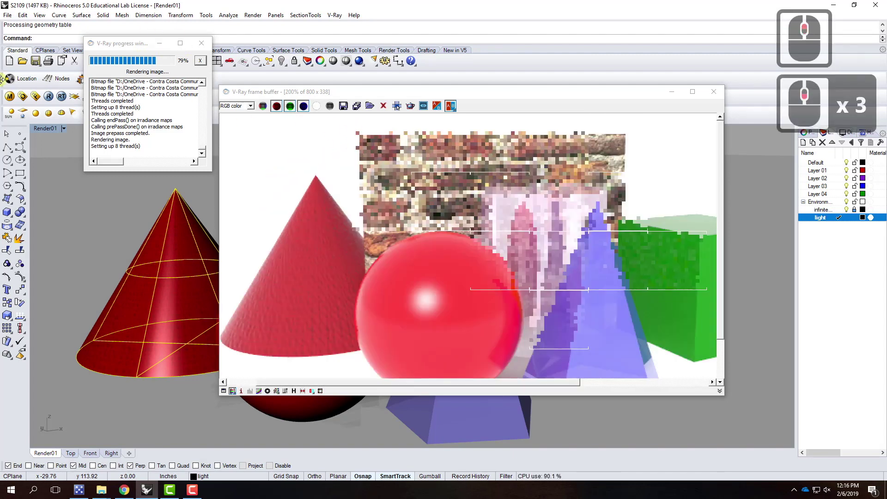
In the V-Ray material editor, choose Load Material for Scene Materials
{"action": "left_click", "coordinate": [10, 96]}
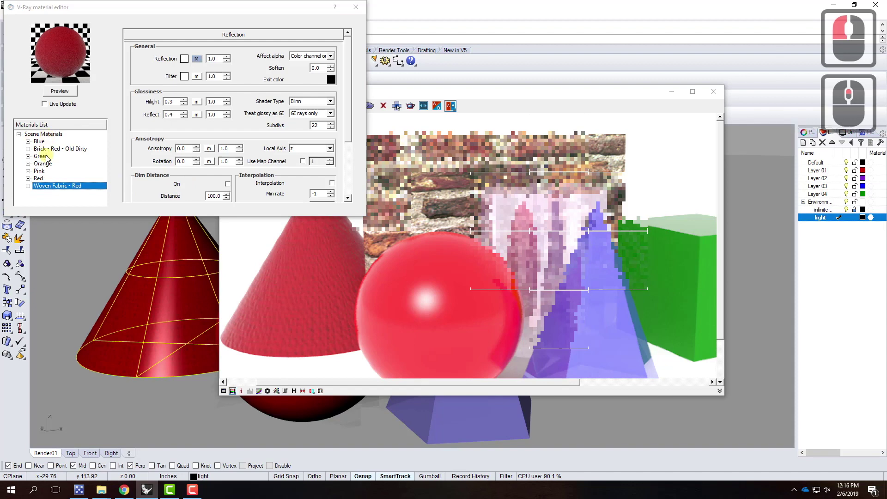
{"action": "left_click", "coordinate": [51, 134]}
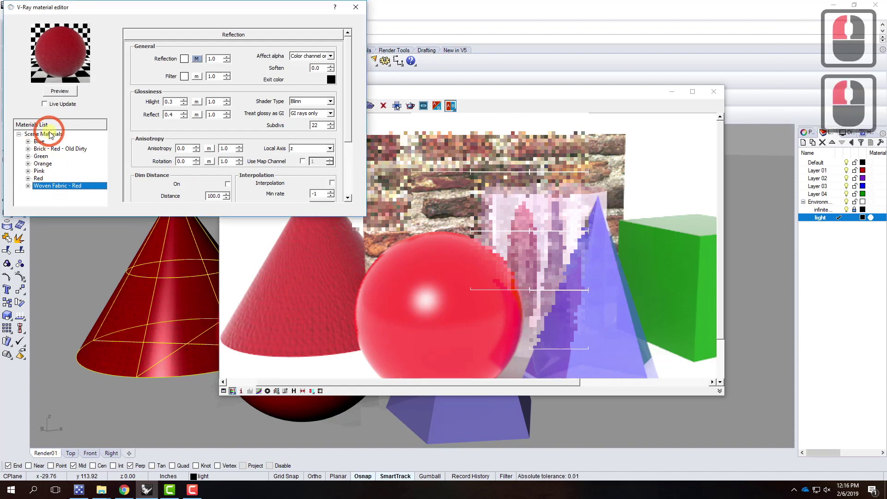
{"action": "right_click", "coordinate": [50, 134]}
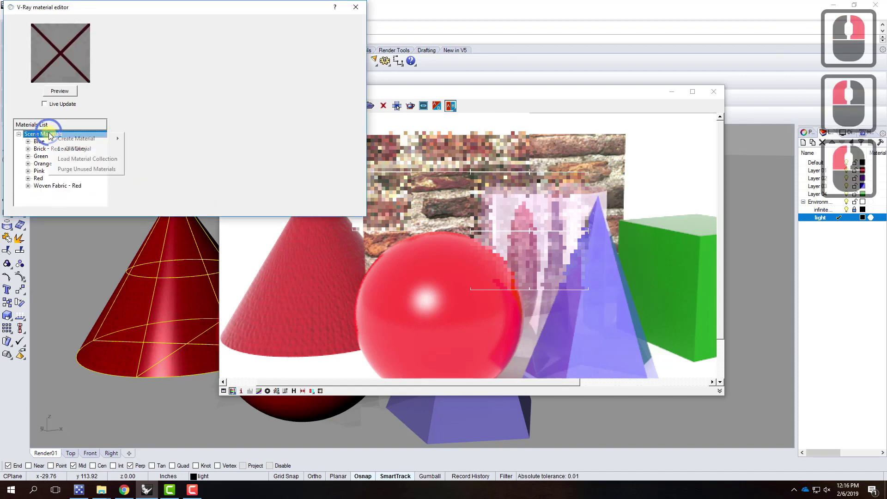
{"action": "left_click", "coordinate": [72, 149]}
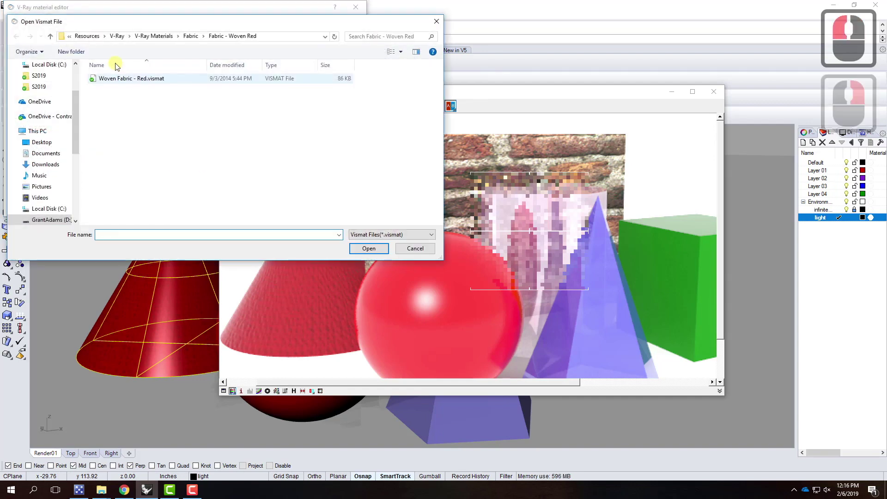
Load Meshes and Screens/Screen - Round Holes - Matte.vismat and view its perforated preview
{"action": "left_click", "coordinate": [154, 37]}
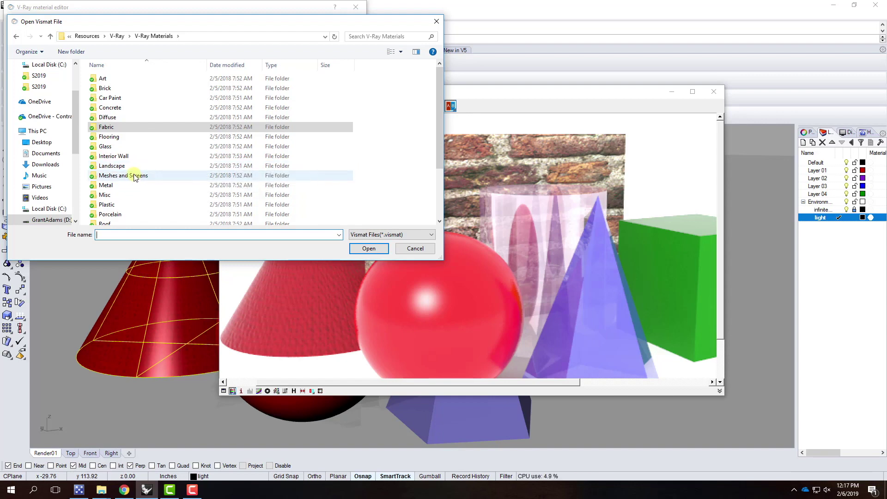
{"action": "double_click", "coordinate": [134, 176]}
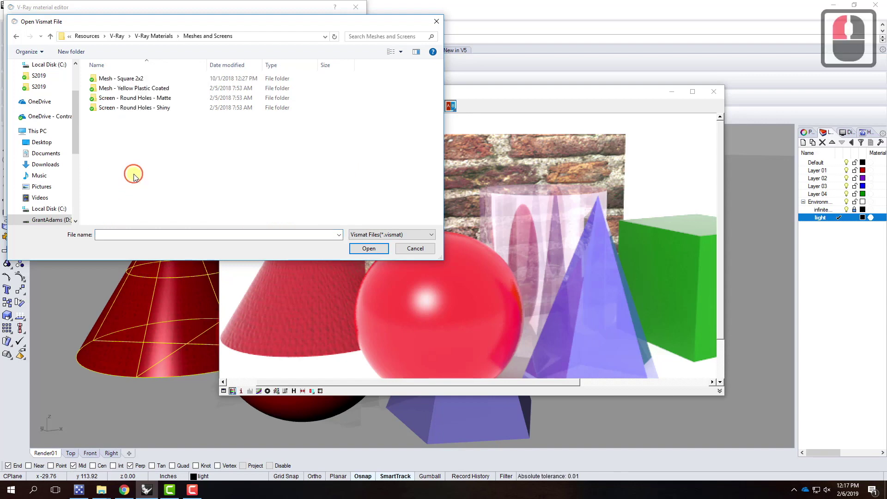
{"action": "double_click", "coordinate": [130, 109]}
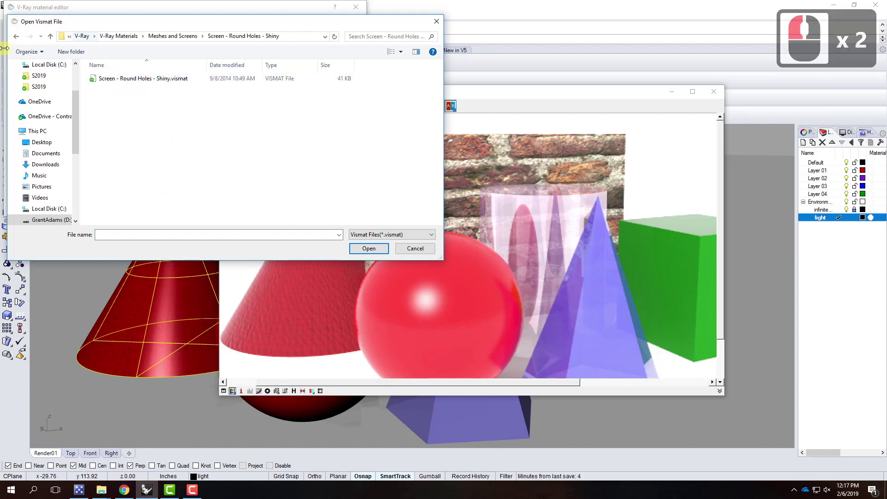
{"action": "left_click", "coordinate": [16, 37]}
{"action": "double_click", "coordinate": [167, 102]}
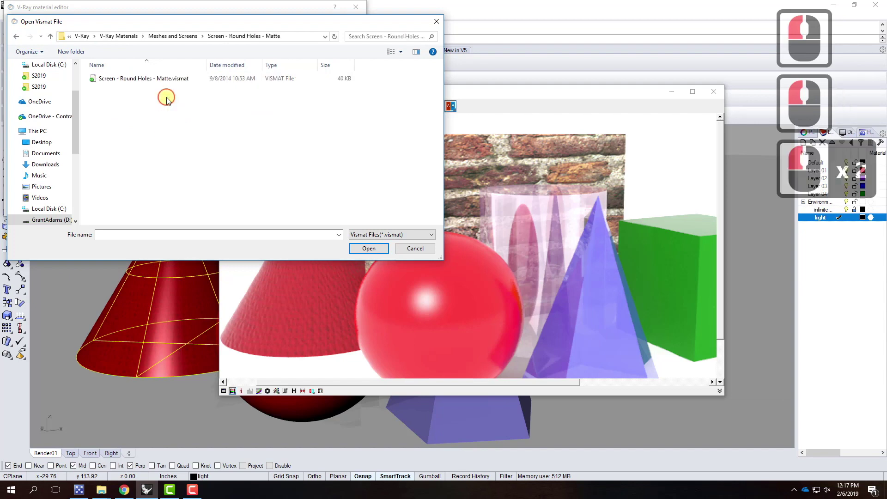
{"action": "left_click", "coordinate": [140, 78]}
{"action": "double_click", "coordinate": [170, 79]}
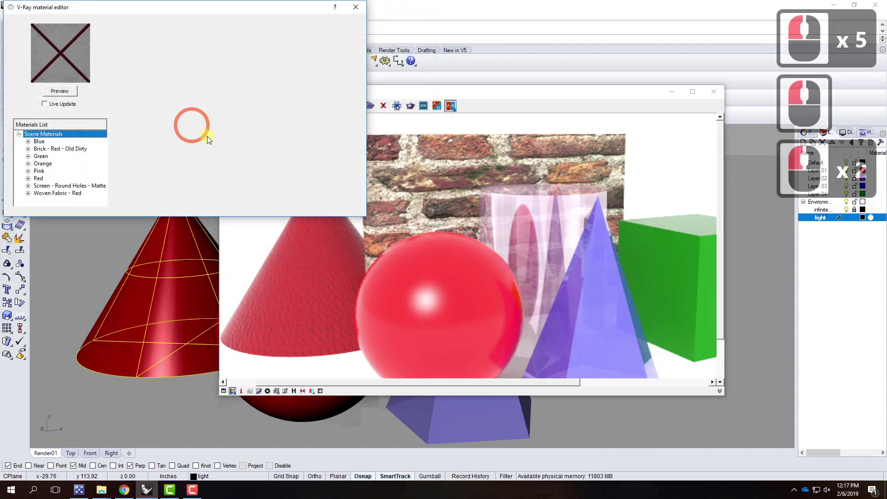
{"action": "left_click", "coordinate": [63, 186]}
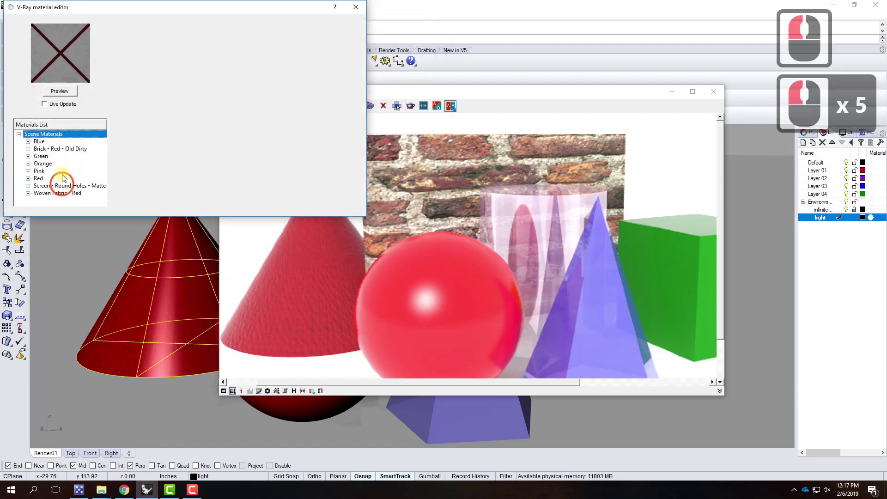
{"action": "left_click", "coordinate": [59, 91]}
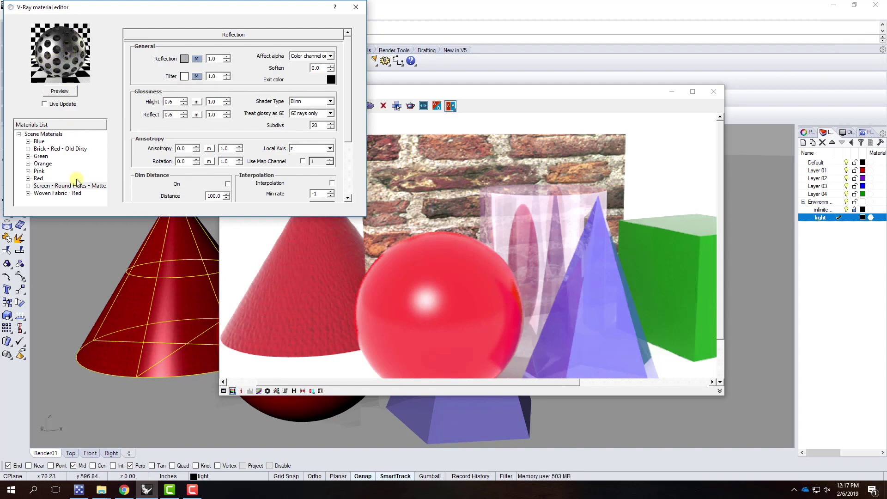
Apply Screen - Round Holes - Matte to the green box and start a new V-Ray render
{"action": "left_click", "coordinate": [717, 96]}
{"action": "double_click", "coordinate": [583, 309]}
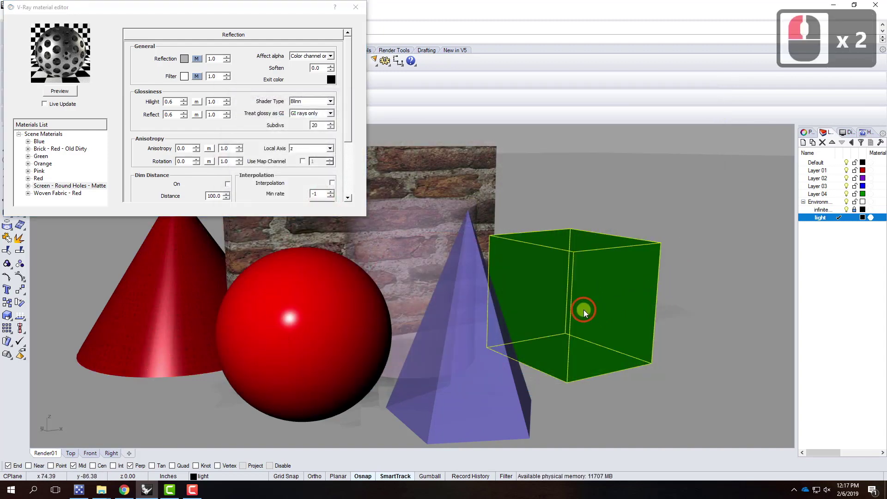
{"action": "right_click", "coordinate": [59, 192]}
{"action": "left_click", "coordinate": [129, 259]}
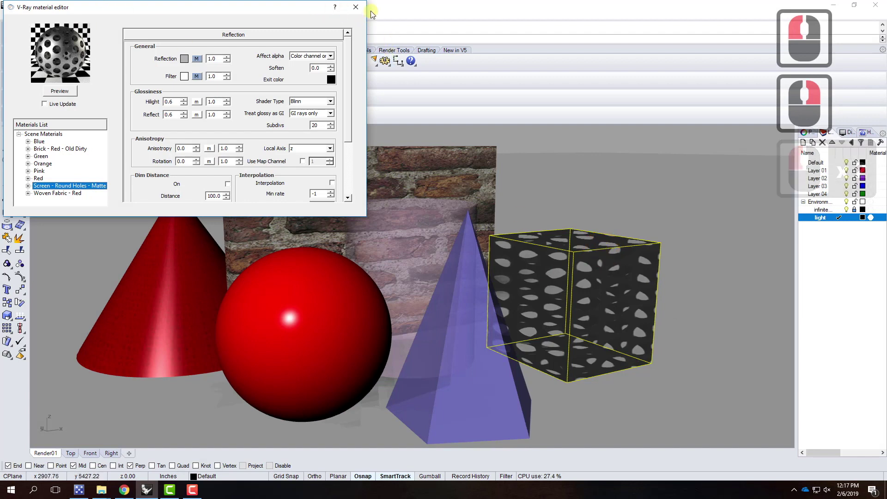
{"action": "left_click", "coordinate": [356, 7]}
{"action": "left_click", "coordinate": [48, 96]}
{"action": "left_click", "coordinate": [47, 97]}
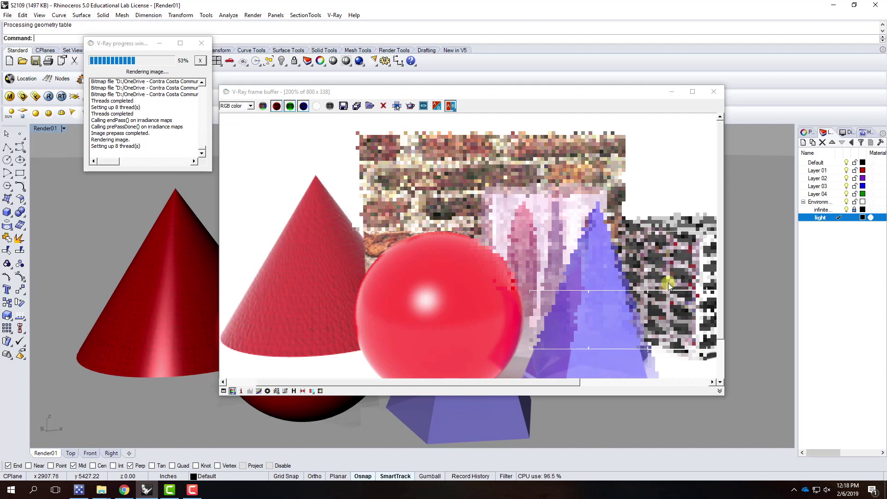
Reopen the material editor, check the render progress, then minimize Rhino to reach the browser
{"action": "left_click", "coordinate": [9, 96]}
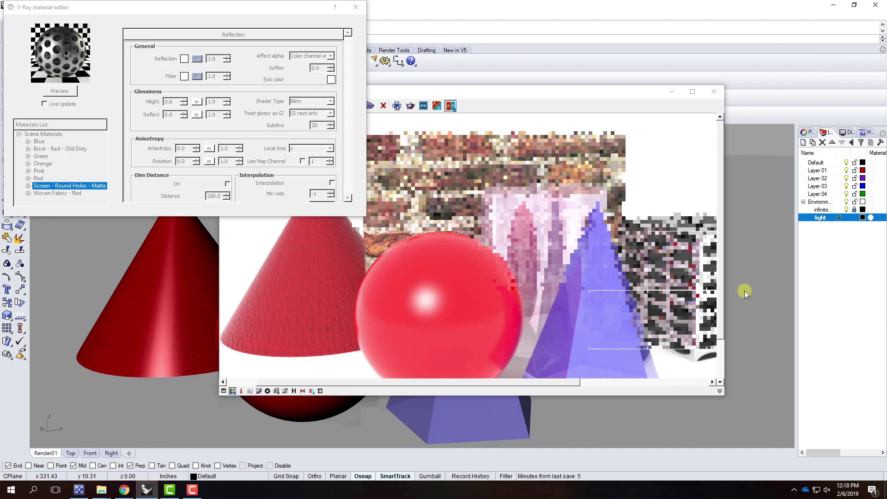
{"action": "left_click", "coordinate": [530, 93]}
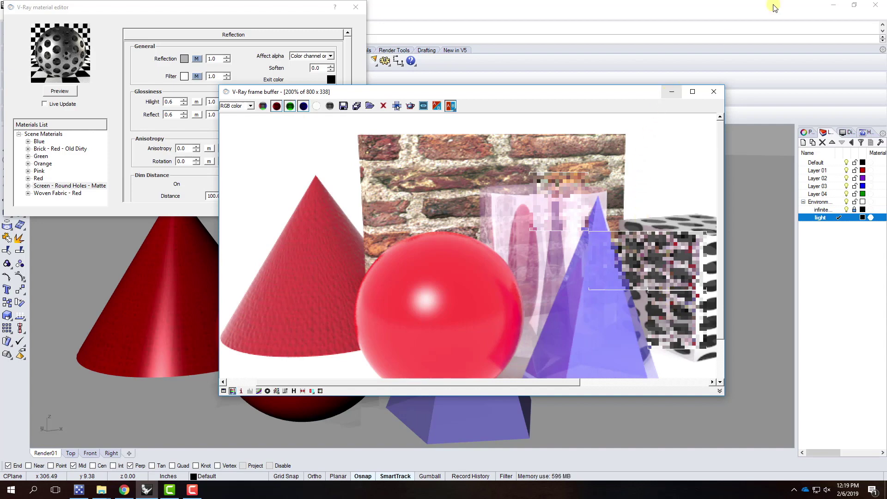
{"action": "left_click", "coordinate": [833, 5]}
{"action": "left_click", "coordinate": [124, 490]}
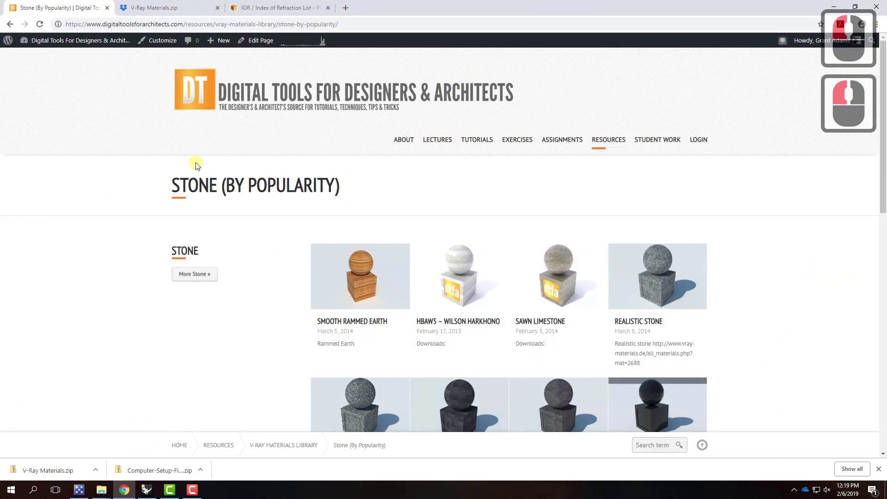
Start a new post titled 'Exercise 204 - ' plus the student's name and show its Gallery settings
{"action": "mouse_move", "coordinate": [219, 42]}
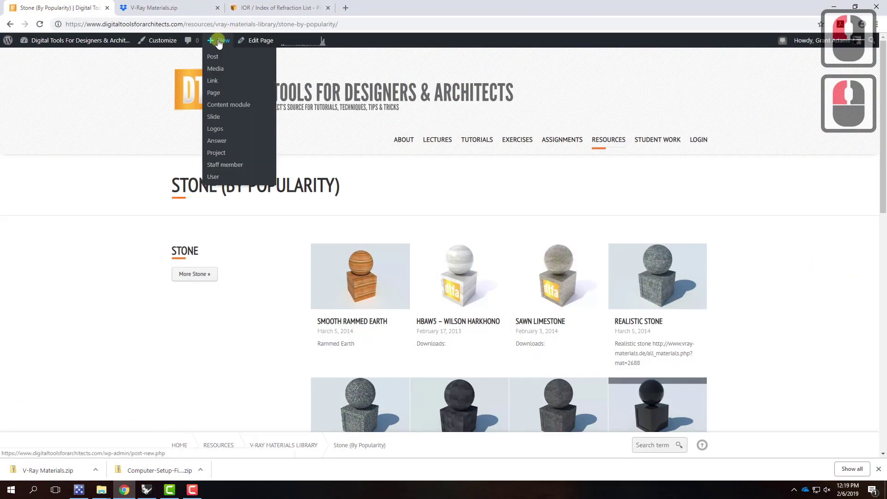
{"action": "left_click", "coordinate": [218, 58]}
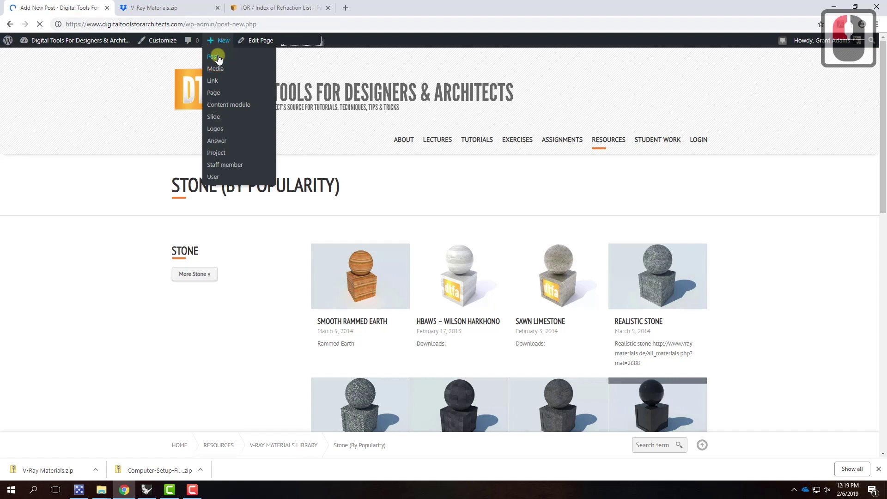
{"action": "left_click", "coordinate": [124, 85]}
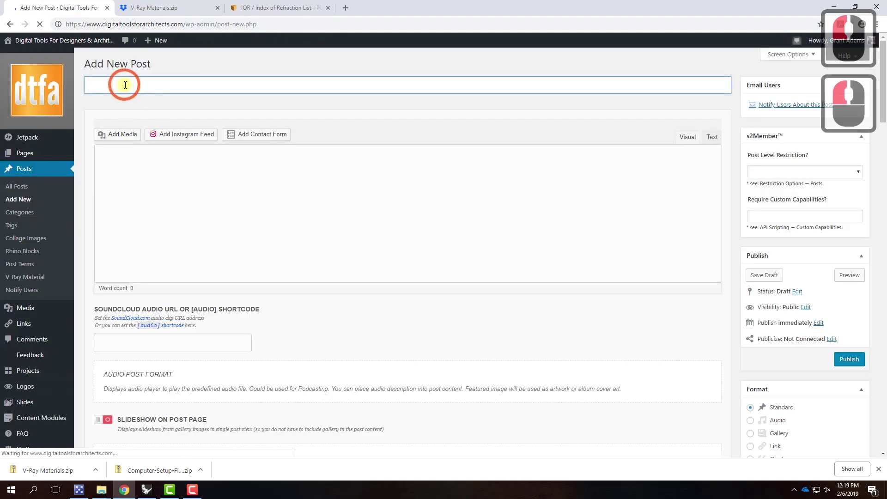
{"action": "left_click", "coordinate": [124, 112]}
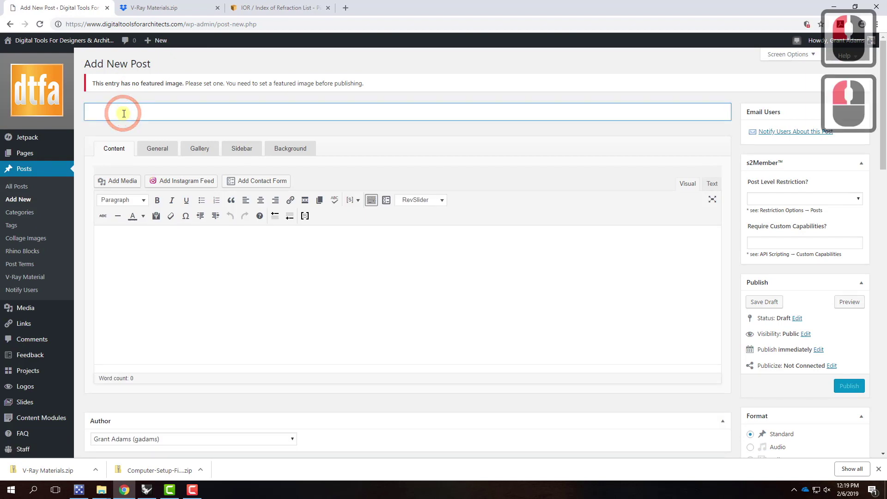
{"action": "type", "text": "Exercise"}
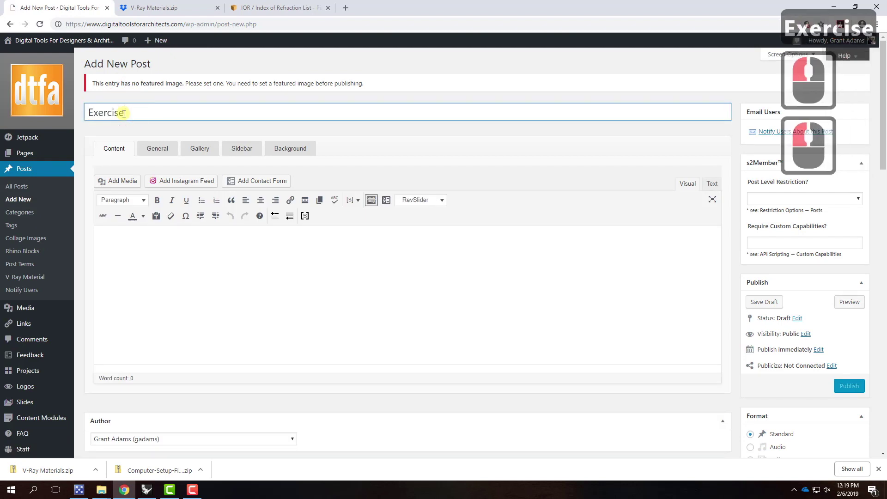
{"action": "type", "text": "0"}
{"action": "type", "text": "2"}
{"action": "key", "text": "BackSpace"}
{"action": "key", "text": "BackSpace"}
{"action": "type", "text": "204"}
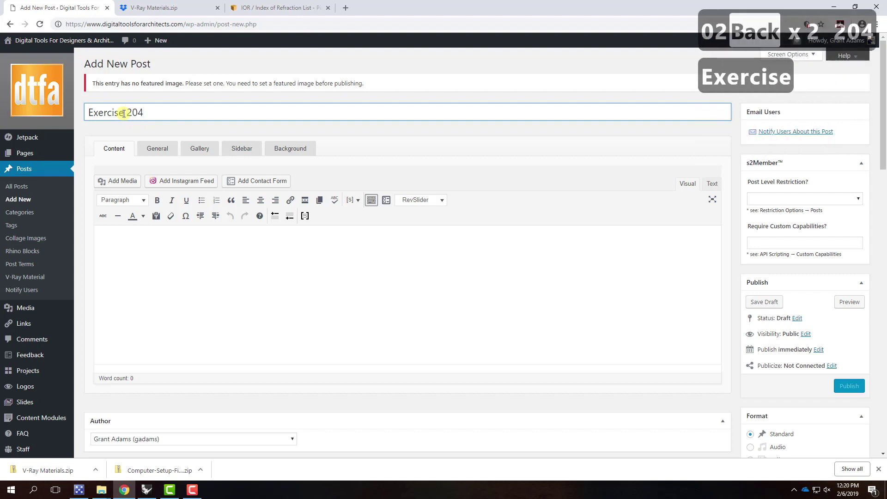
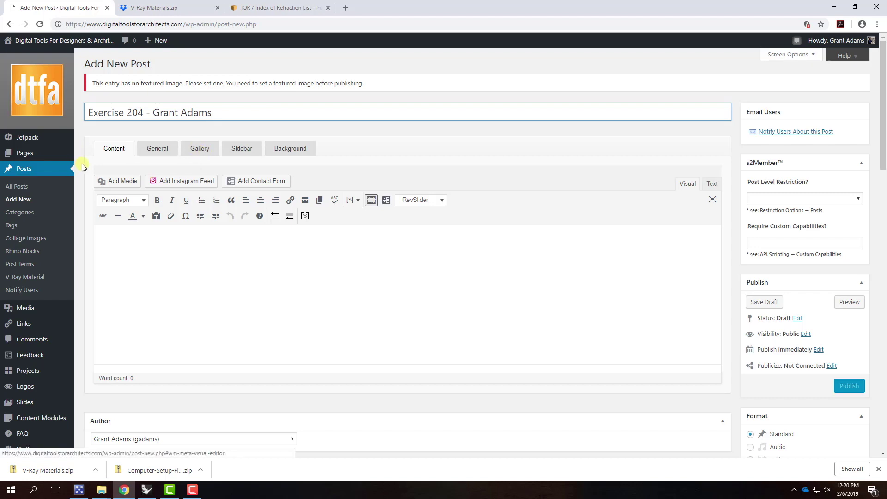
{"action": "left_click", "coordinate": [202, 151]}
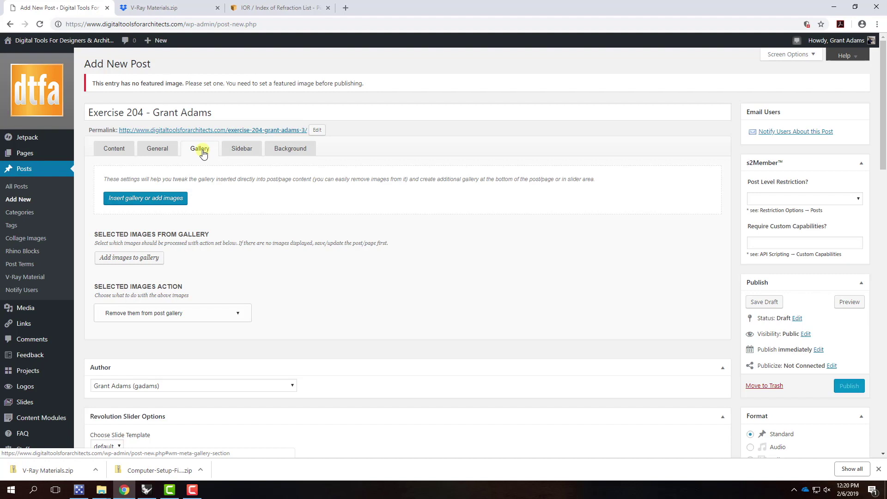
Upload Render01-01a through Render01-01d from Ex204 - V-Ray Materials/S2019 into the gallery and save
{"action": "left_click", "coordinate": [132, 202]}
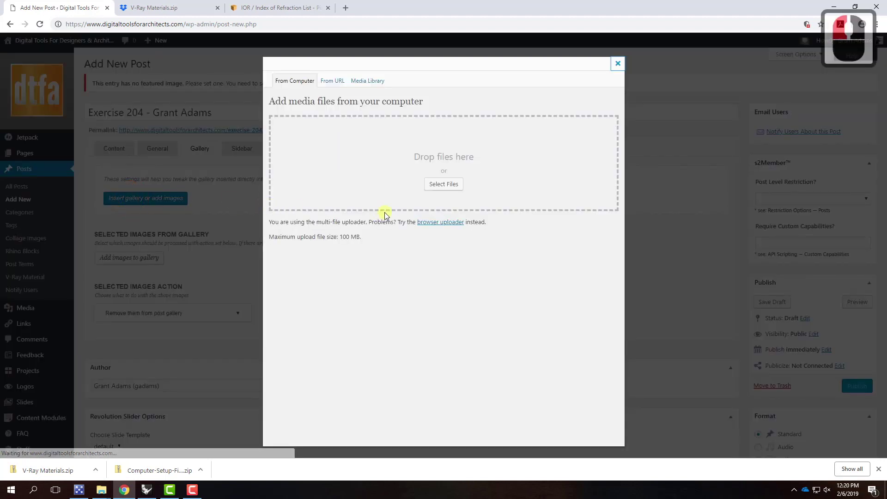
{"action": "left_click", "coordinate": [455, 186]}
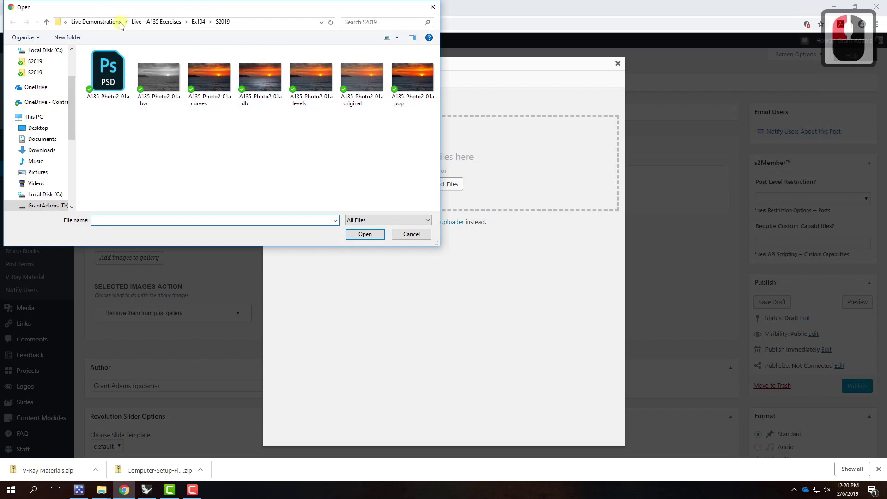
{"action": "left_click", "coordinate": [96, 22]}
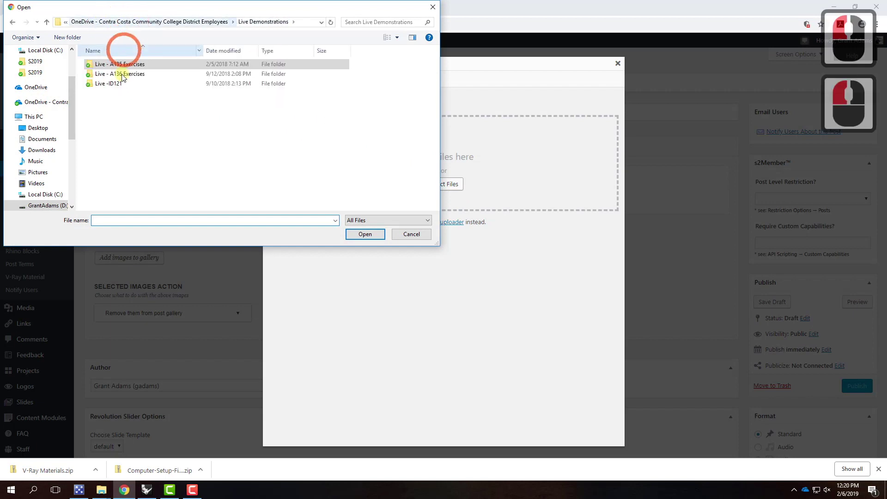
{"action": "double_click", "coordinate": [124, 73]}
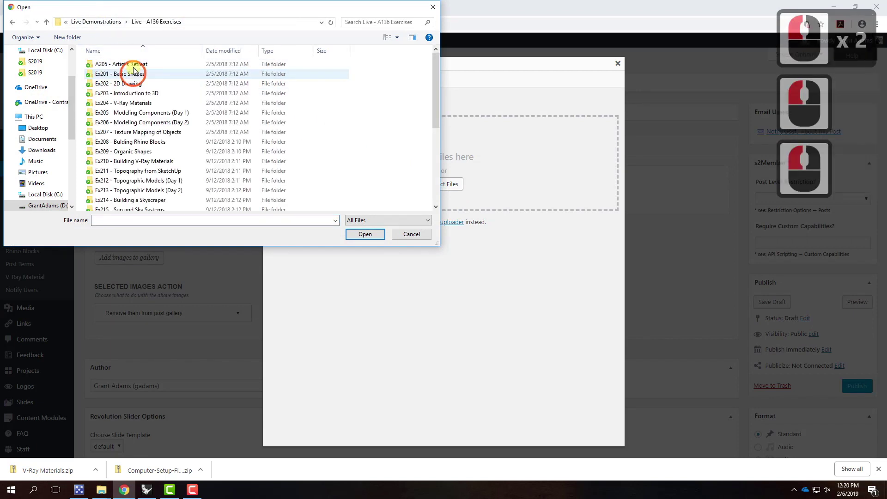
{"action": "double_click", "coordinate": [131, 102]}
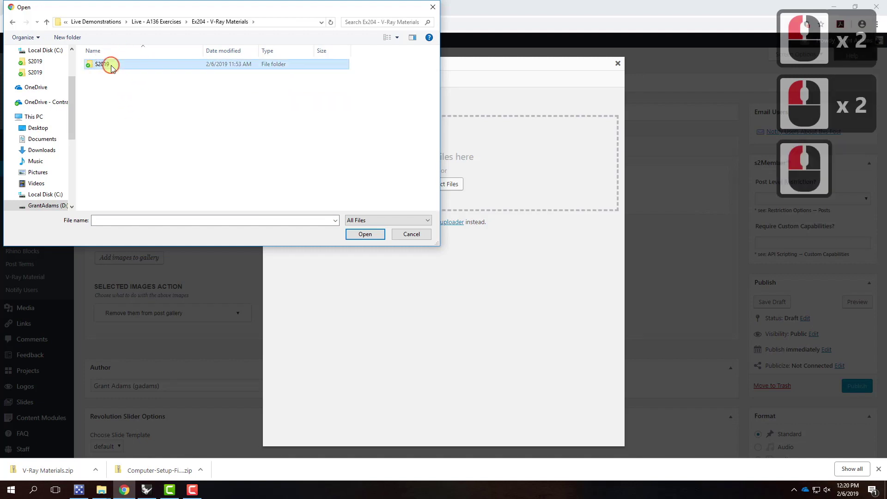
{"action": "double_click", "coordinate": [111, 68]}
{"action": "left_click", "coordinate": [113, 82]}
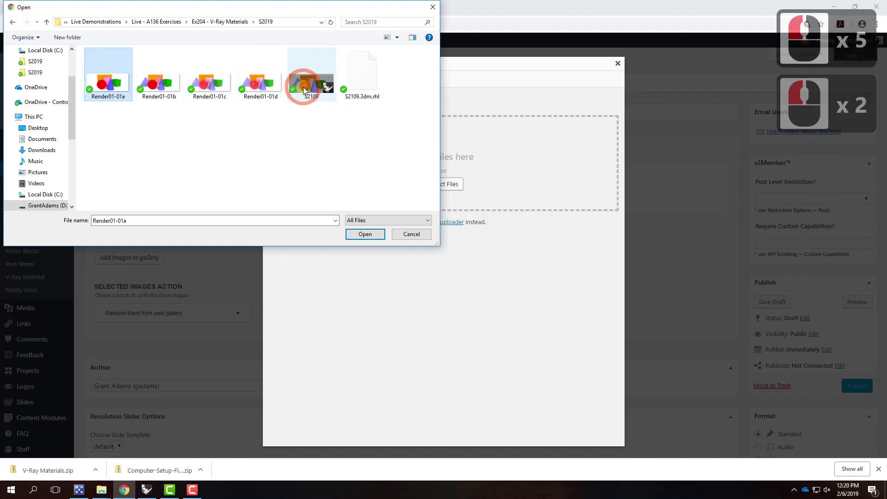
{"action": "left_click", "coordinate": [253, 84], "text": "shift"}
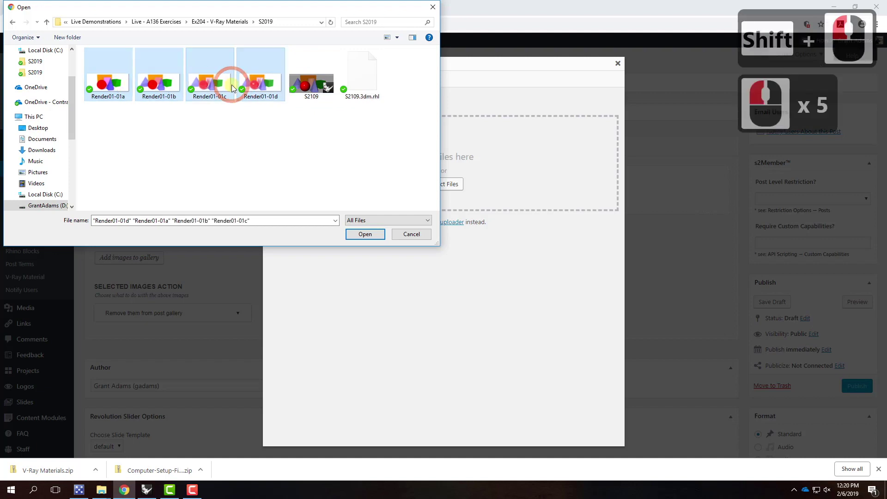
{"action": "left_click", "coordinate": [364, 234]}
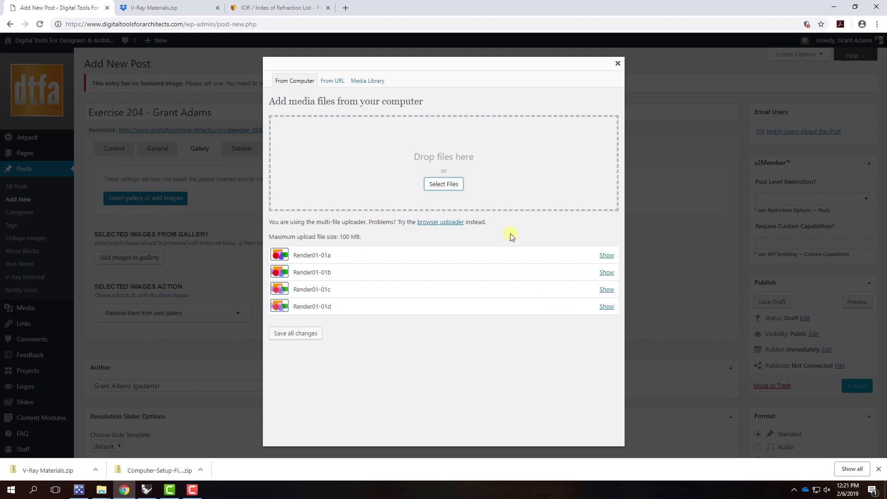
{"action": "left_click", "coordinate": [307, 335]}
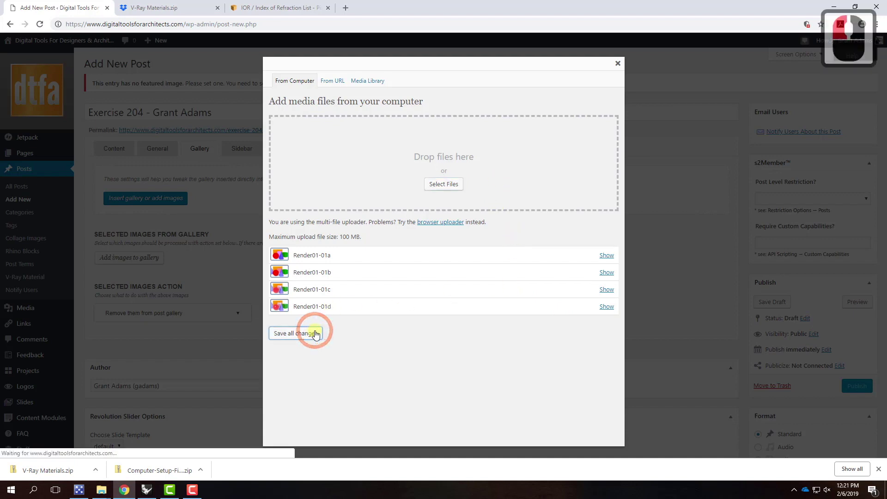
{"action": "left_click", "coordinate": [617, 64]}
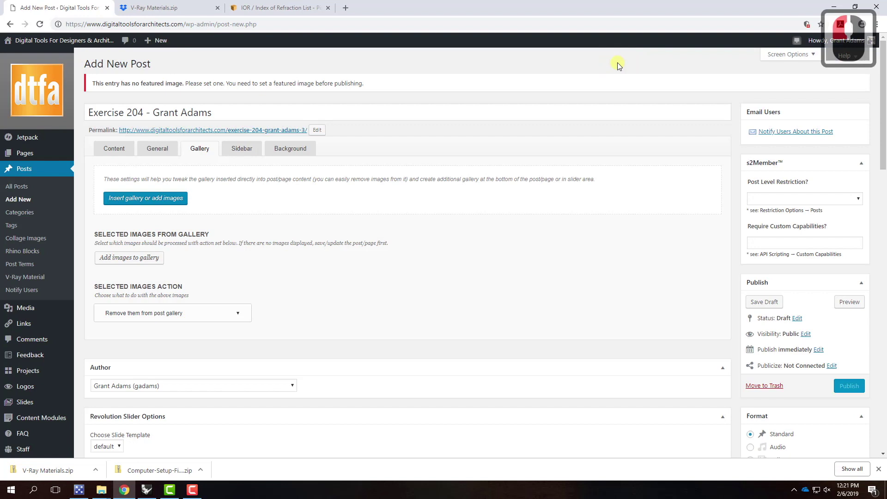
{"action": "left_click", "coordinate": [114, 151]}
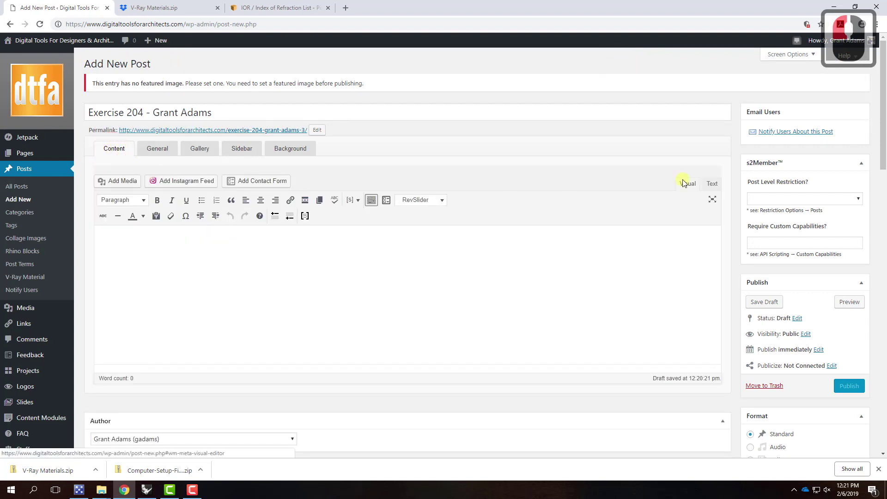
Choose Gallery as the post format and enable Slideshow on Post Page
{"action": "scroll", "coordinate": [736, 206], "scroll_direction": "down", "scroll_amount": 3}
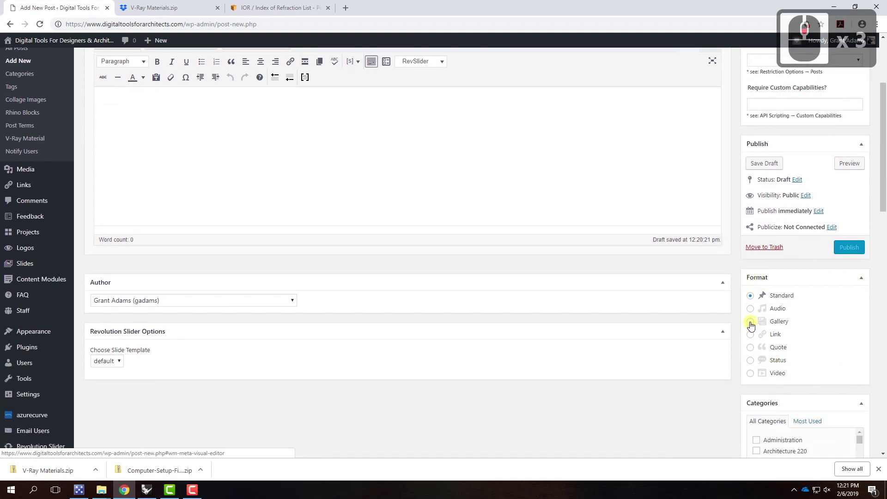
{"action": "left_click", "coordinate": [750, 323]}
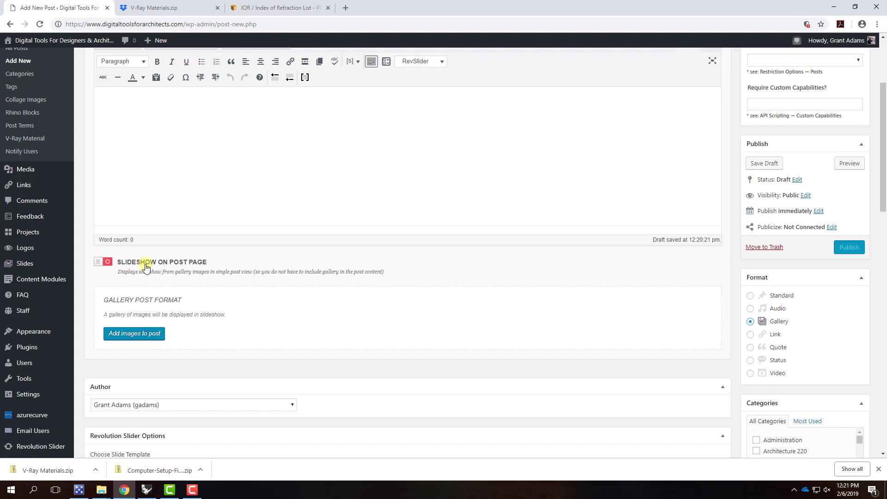
{"action": "left_click", "coordinate": [108, 262]}
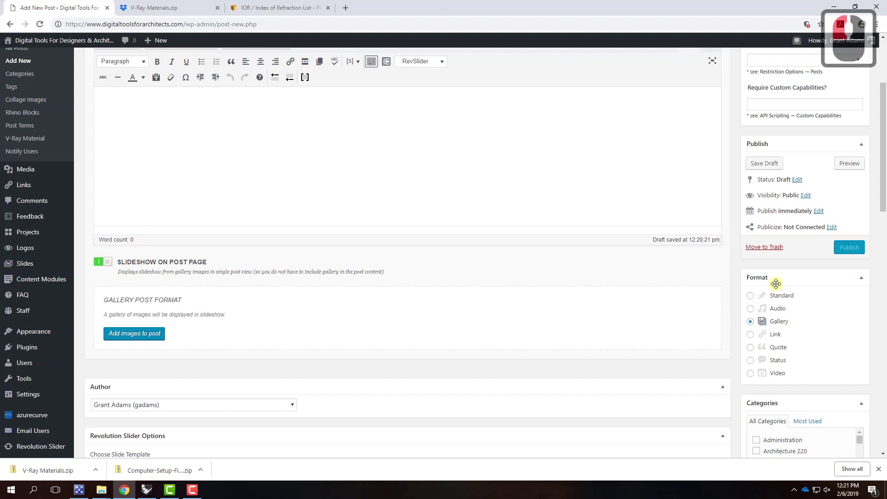
{"action": "scroll", "coordinate": [737, 295], "scroll_direction": "down", "scroll_amount": 5}
{"action": "scroll", "coordinate": [737, 295], "scroll_direction": "down", "scroll_amount": 20}
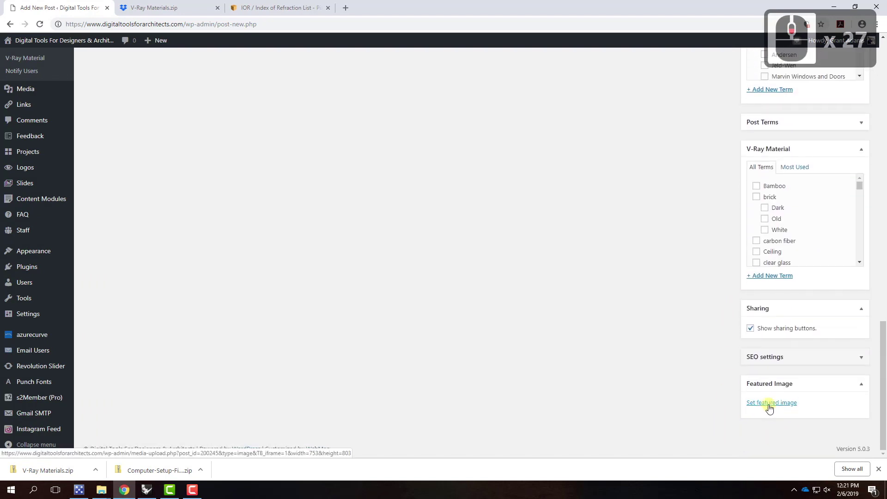
Filter media to images uploaded to this post and set Render01-01d as featured image
{"action": "left_click", "coordinate": [768, 405]}
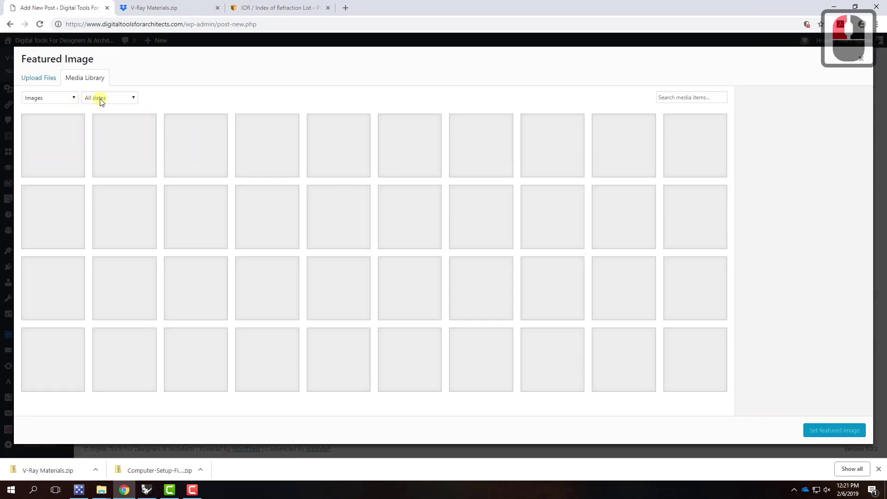
{"action": "left_click", "coordinate": [101, 98]}
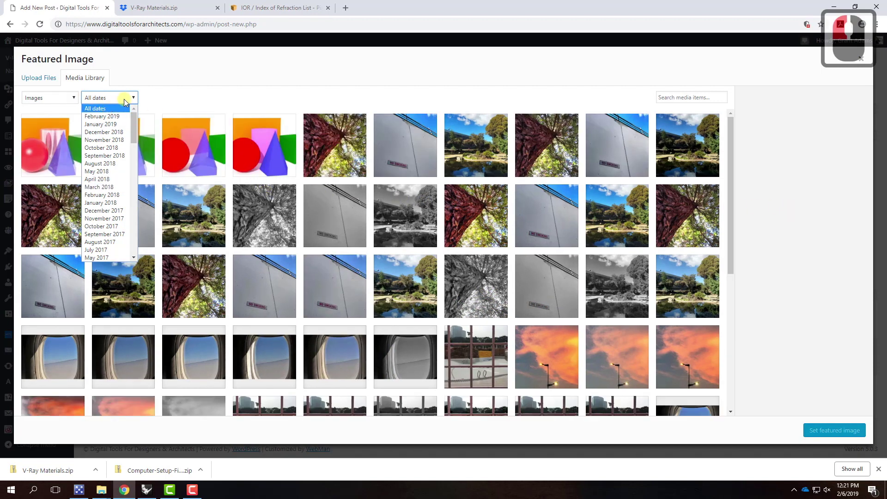
{"action": "left_click", "coordinate": [38, 98]}
{"action": "left_click", "coordinate": [39, 116]}
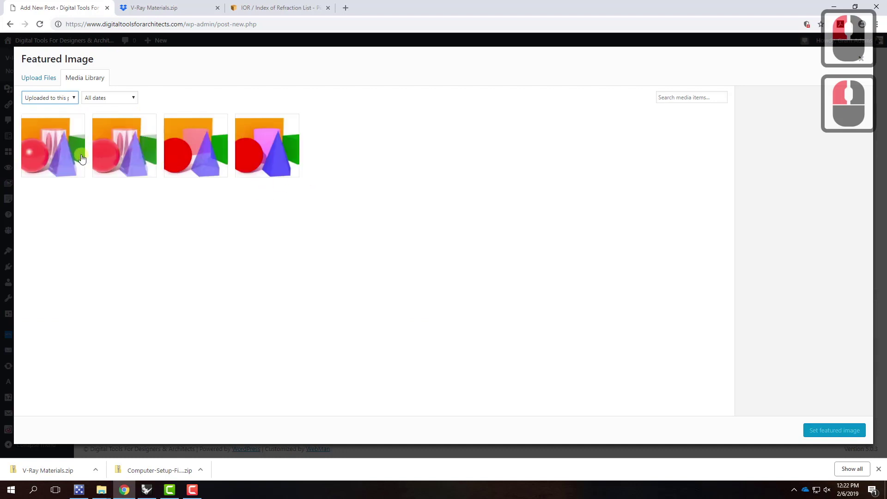
{"action": "left_click", "coordinate": [65, 155]}
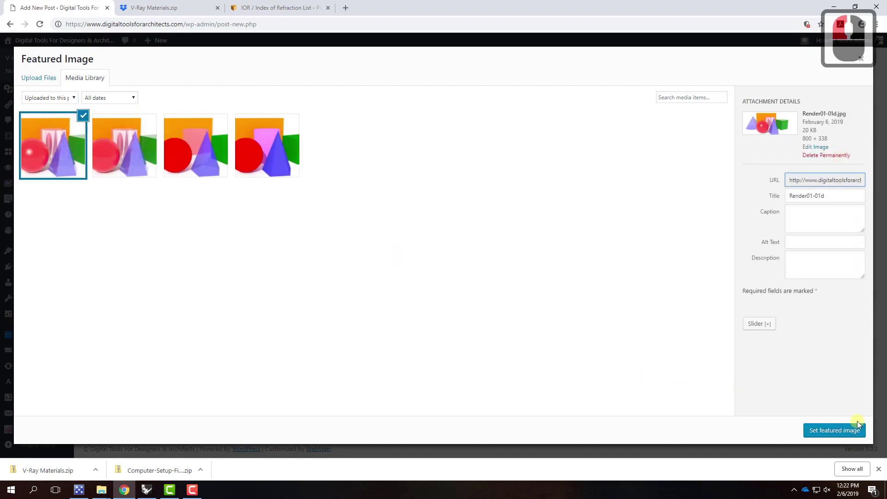
{"action": "left_click", "coordinate": [849, 431]}
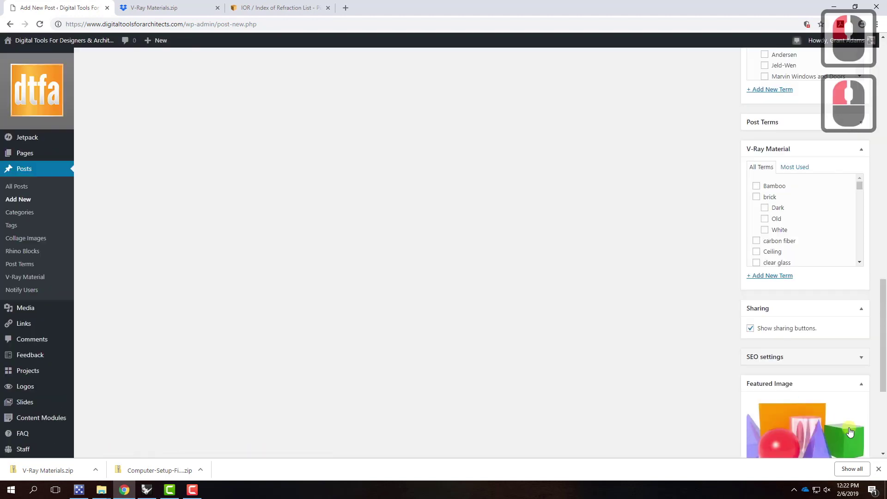
Tick Exercise 204 in the post's Categories list
{"action": "scroll", "coordinate": [742, 372], "scroll_direction": "up", "scroll_amount": 7}
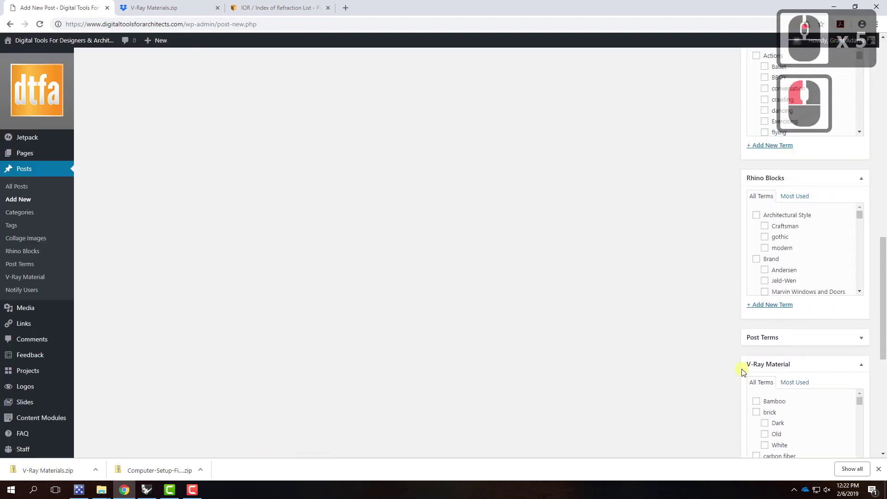
{"action": "scroll", "coordinate": [743, 372], "scroll_direction": "up", "scroll_amount": 4}
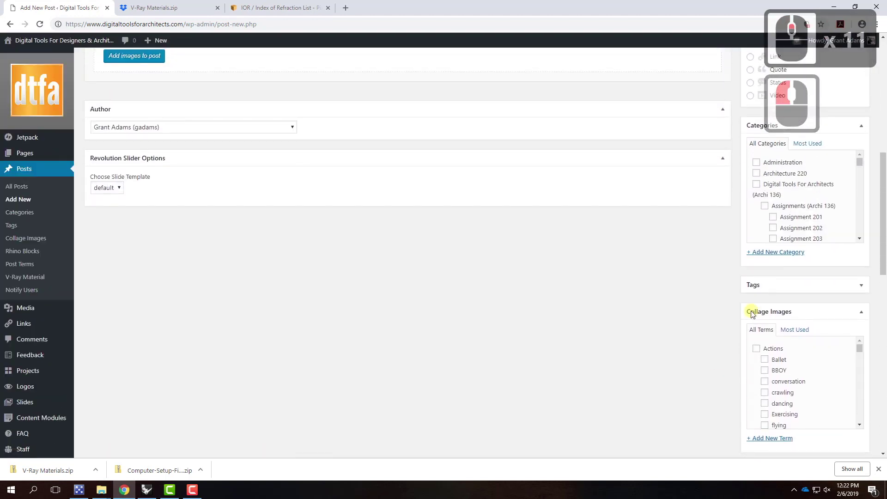
{"action": "scroll", "coordinate": [779, 205], "scroll_direction": "down", "scroll_amount": 3}
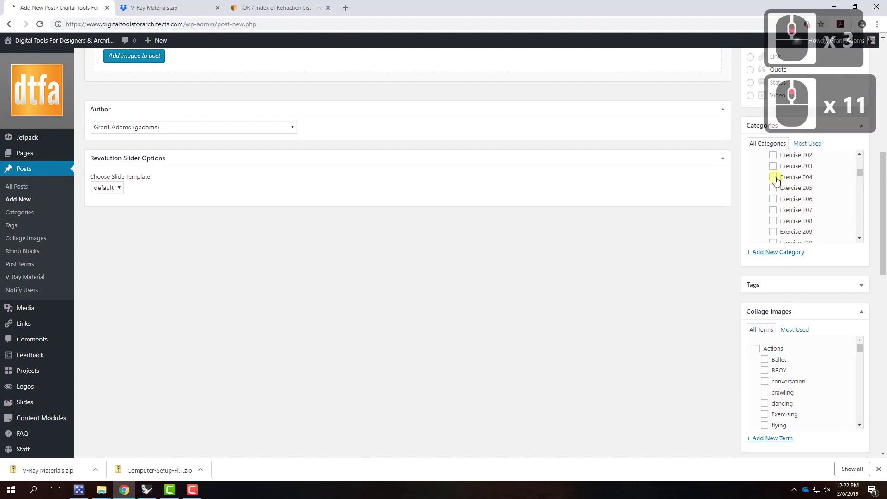
{"action": "left_click", "coordinate": [773, 177]}
{"action": "scroll", "coordinate": [700, 326], "scroll_direction": "up", "scroll_amount": 4}
{"action": "scroll", "coordinate": [700, 325], "scroll_direction": "up", "scroll_amount": 5}
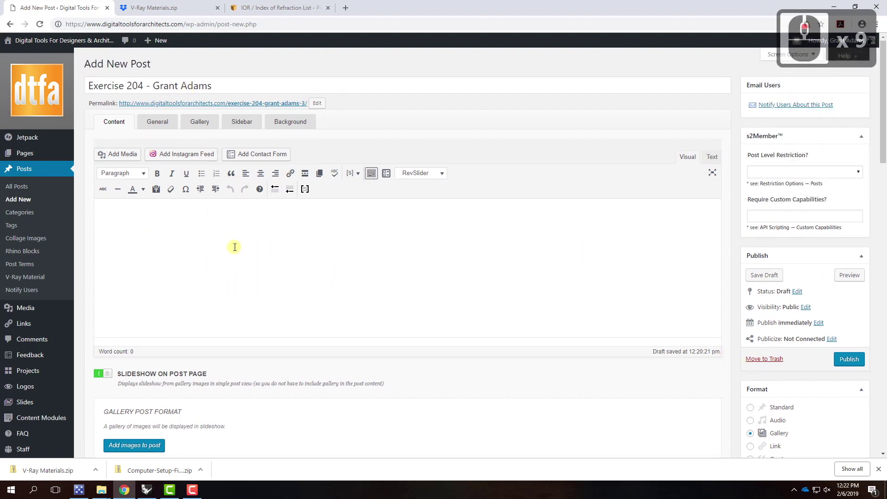
Publish the Exercise 204 post, accepting the writing-check prompt
{"action": "left_click", "coordinate": [849, 362]}
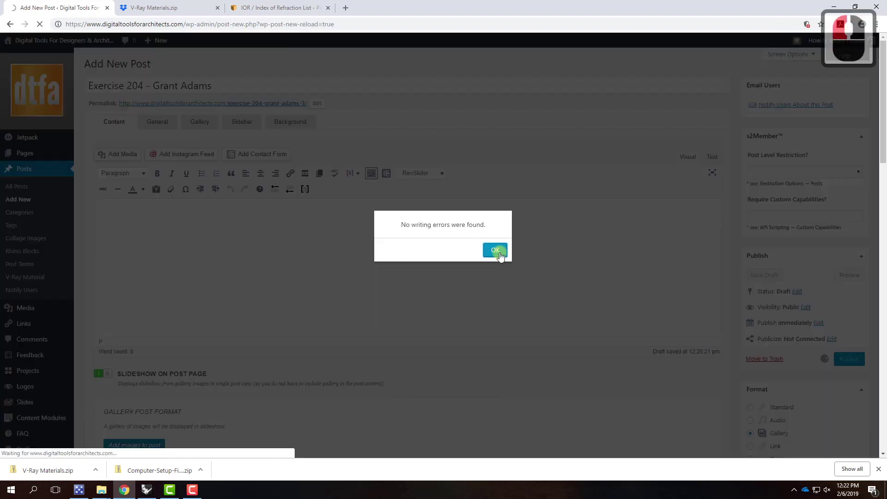
{"action": "left_click", "coordinate": [504, 252]}
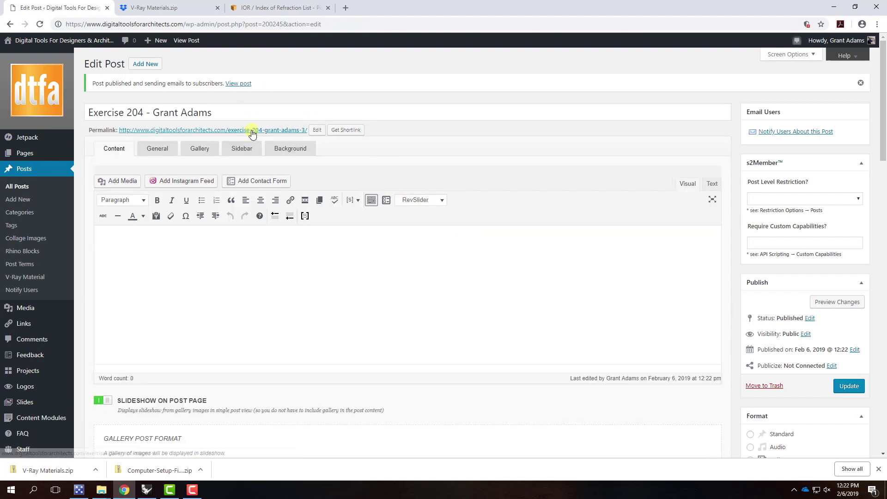
View the live Exercise 204 post, page through its four gallery renders, then return to Rhino
{"action": "left_click", "coordinate": [238, 84]}
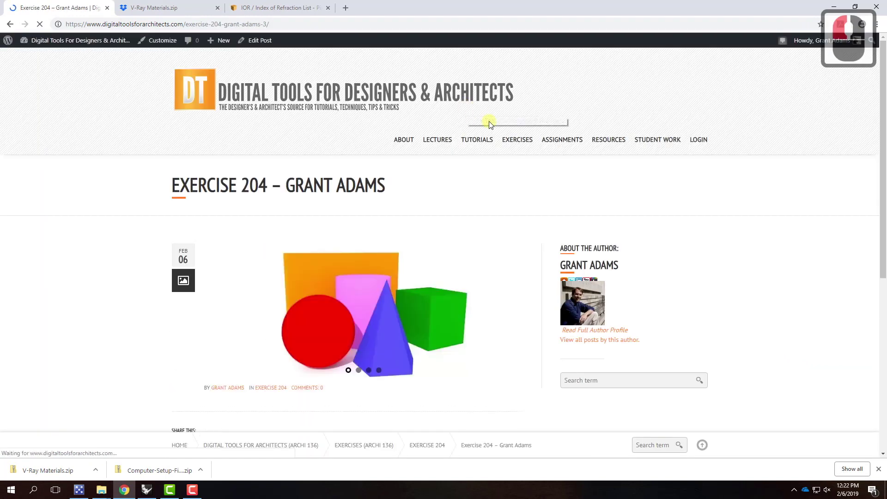
{"action": "scroll", "coordinate": [489, 121], "scroll_direction": "down", "scroll_amount": 1}
{"action": "left_click", "coordinate": [517, 266]}
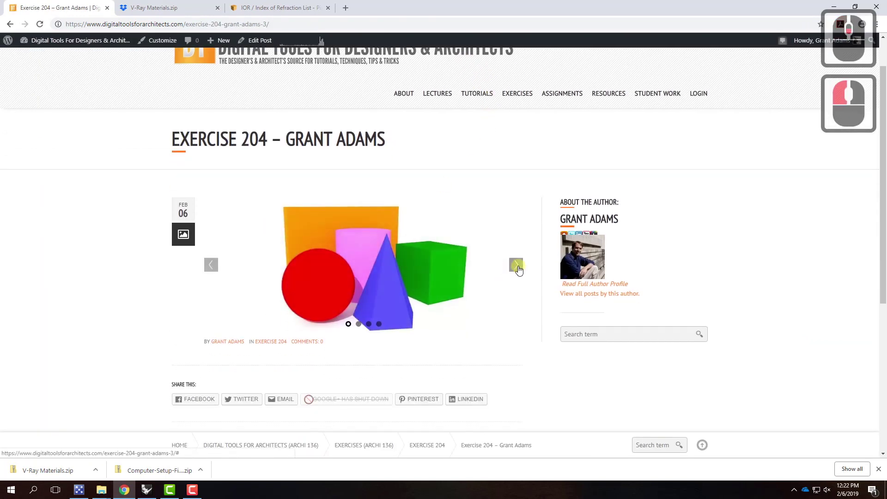
{"action": "left_click", "coordinate": [517, 266]}
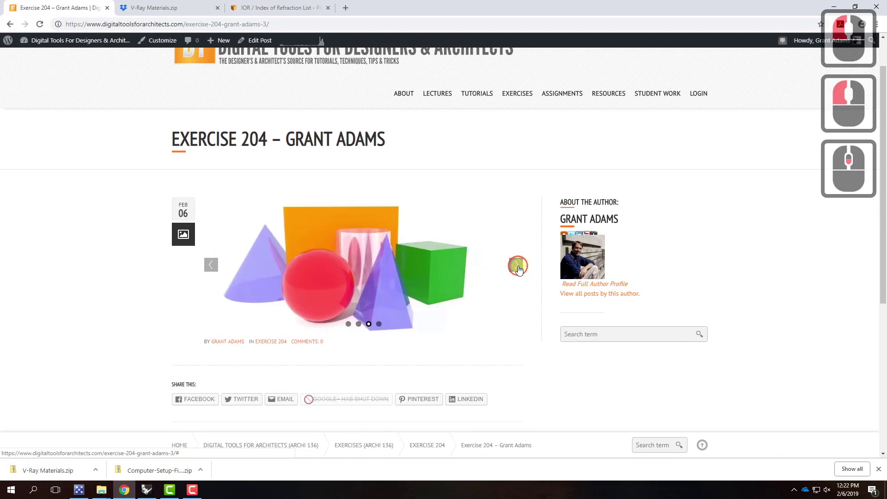
{"action": "left_click", "coordinate": [517, 266]}
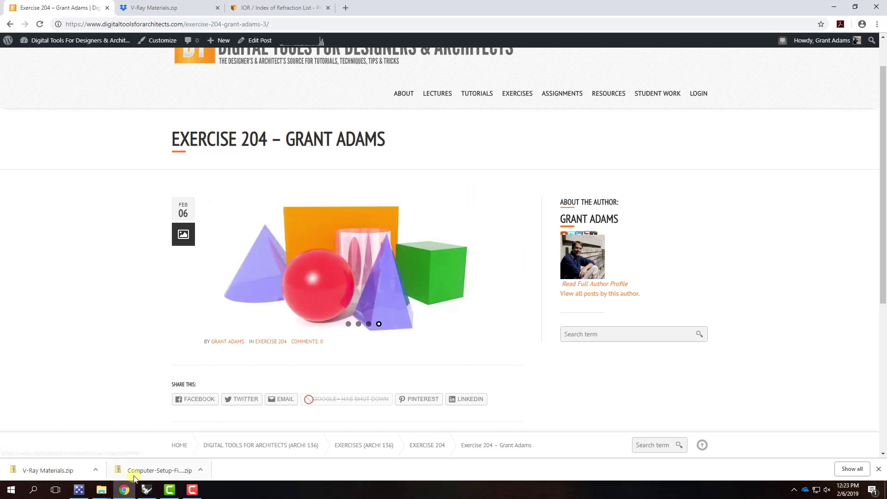
{"action": "left_click", "coordinate": [147, 489]}
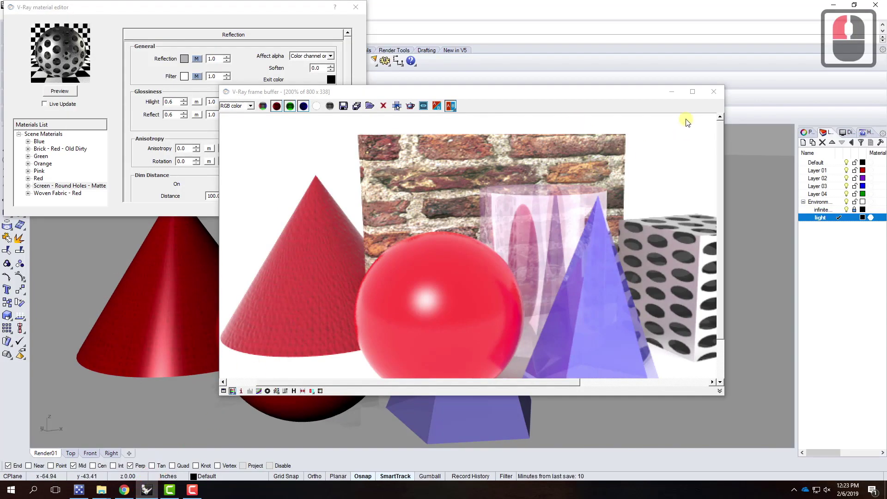
Close the V-Ray frame buffer, select the perforated cube, red cone and pyramid, and show Red's settings
{"action": "left_click", "coordinate": [713, 93]}
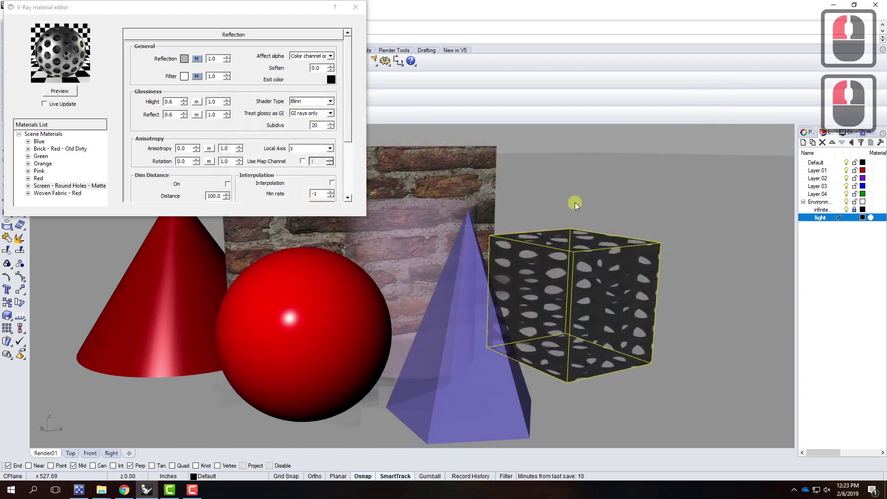
{"action": "left_click", "coordinate": [821, 216]}
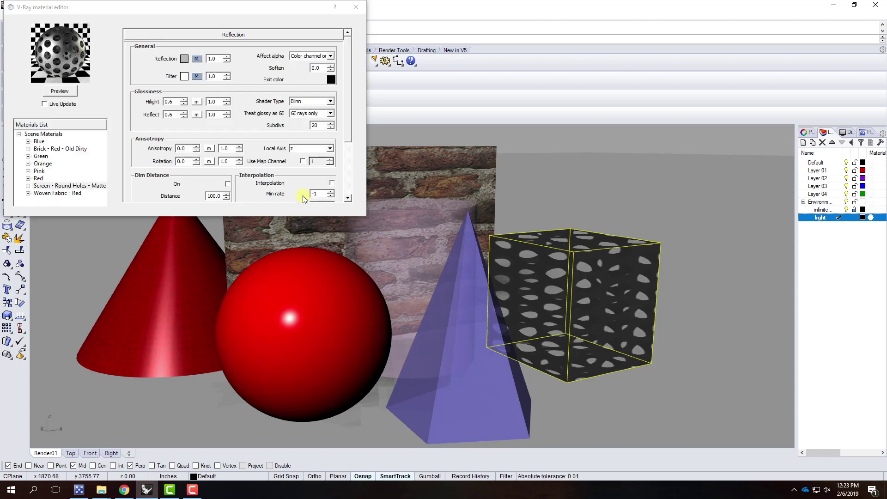
{"action": "left_click", "coordinate": [173, 258]}
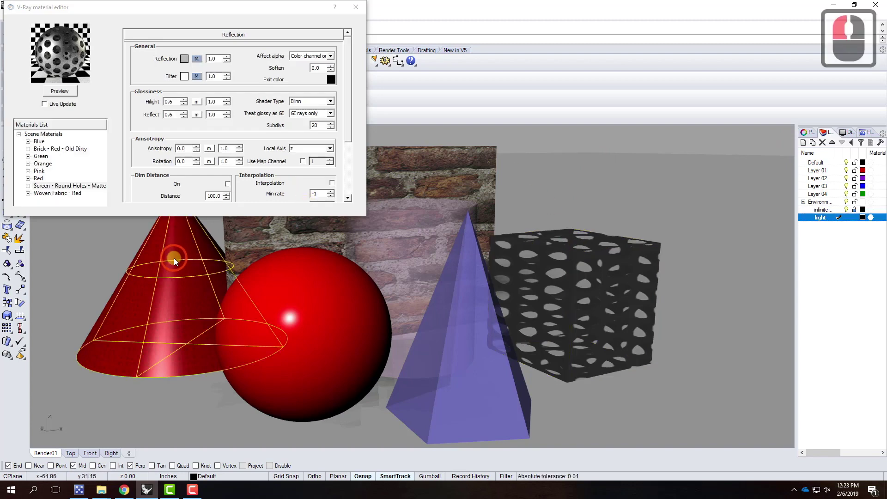
{"action": "left_click", "coordinate": [481, 348], "text": "shift"}
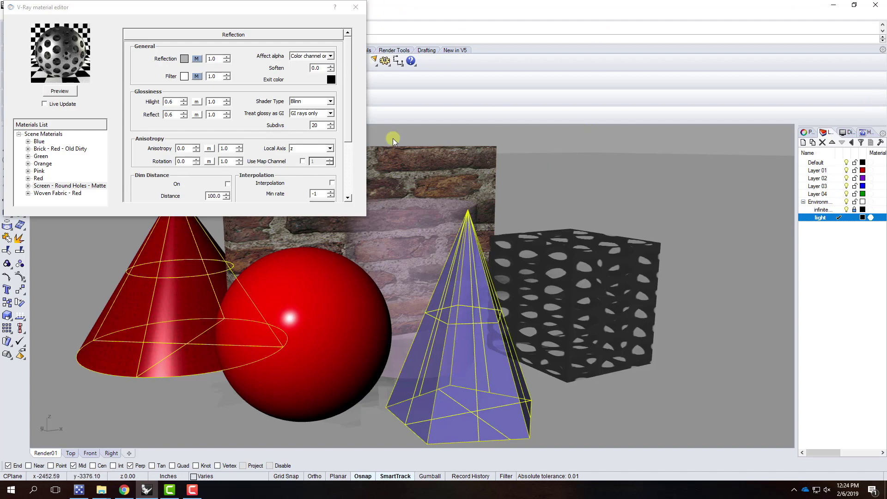
{"action": "left_click", "coordinate": [39, 179]}
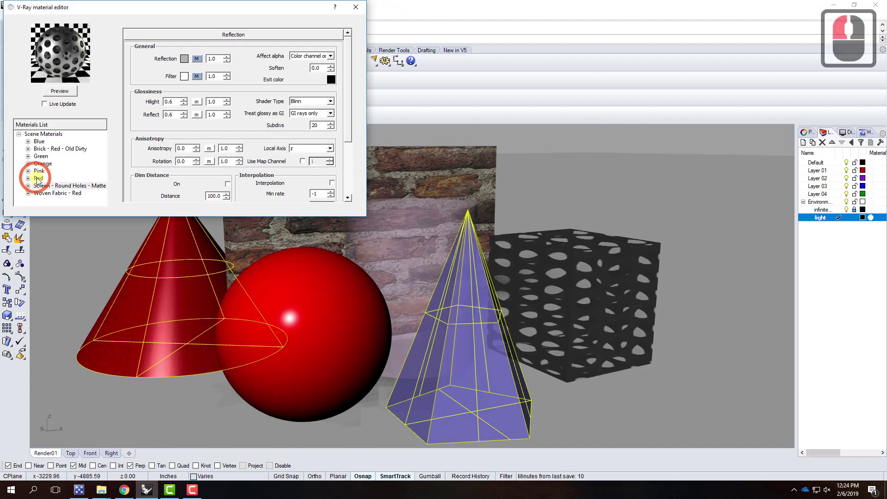
Inspect the Red material's options and its reflection map texture settings without changing anything
{"action": "left_click", "coordinate": [27, 178]}
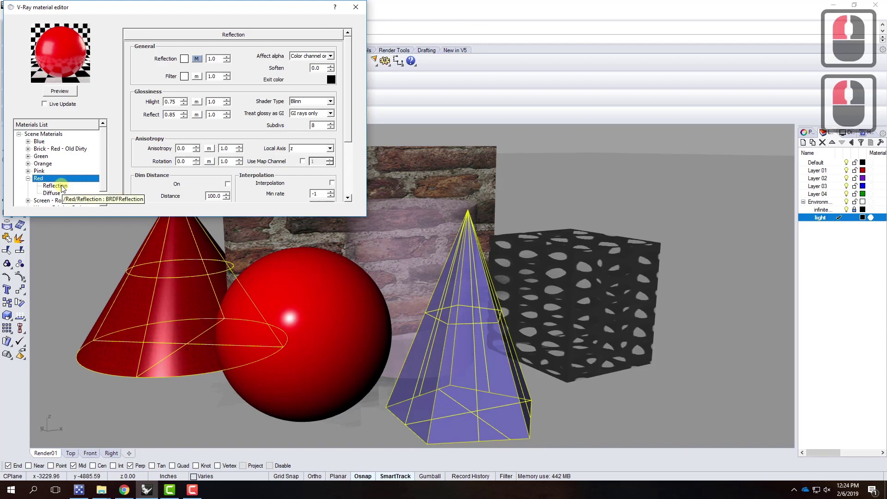
{"action": "double_click", "coordinate": [39, 179]}
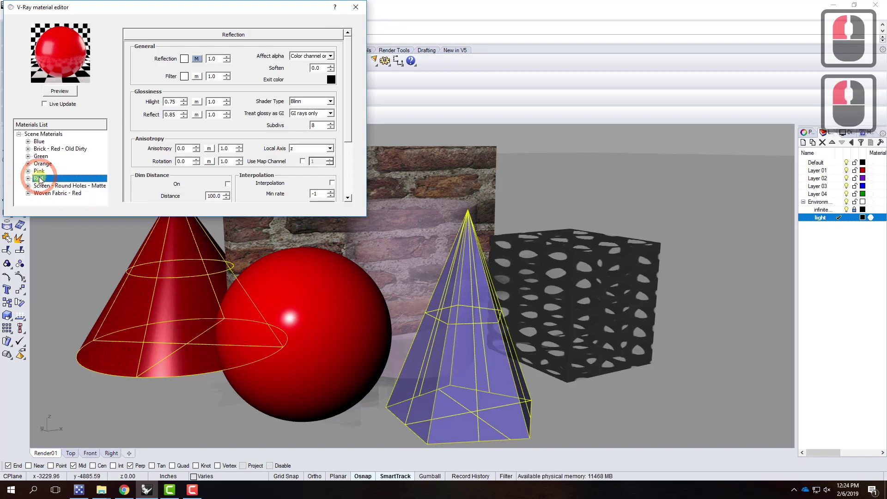
{"action": "right_click", "coordinate": [40, 180]}
{"action": "mouse_move", "coordinate": [79, 187]}
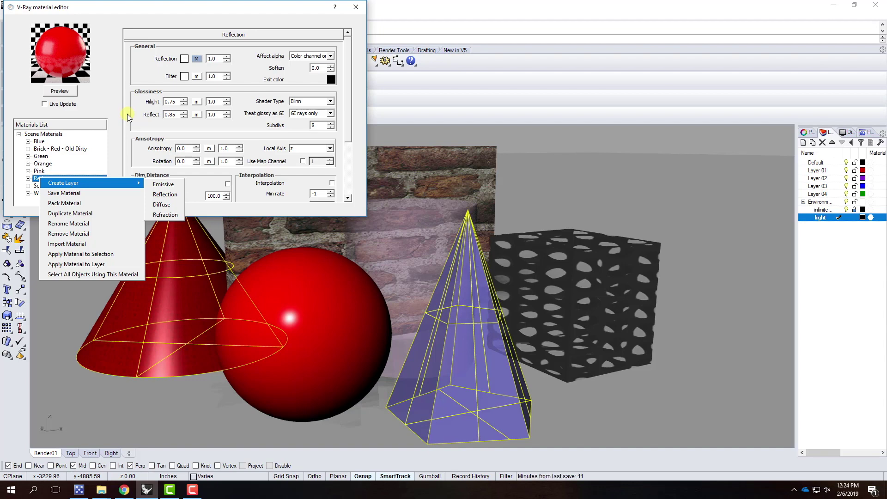
{"action": "left_click", "coordinate": [164, 11]}
{"action": "left_click", "coordinate": [185, 36]}
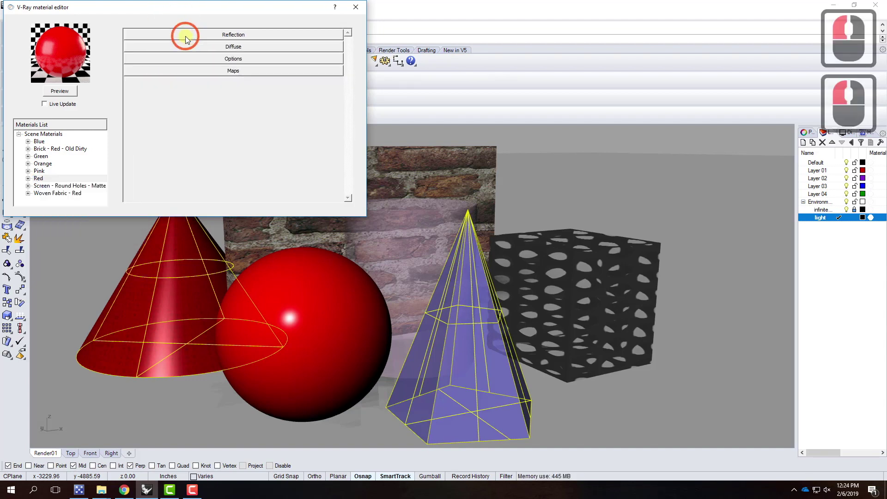
{"action": "left_click", "coordinate": [185, 36]}
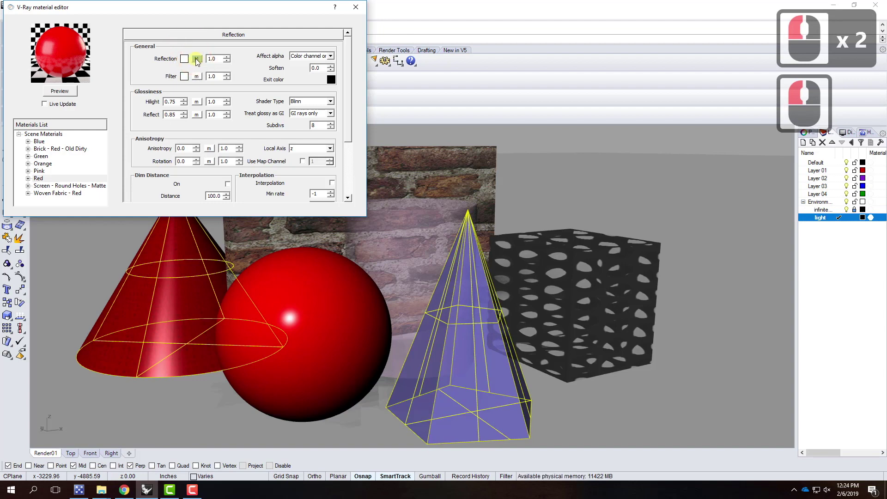
{"action": "left_click", "coordinate": [196, 59]}
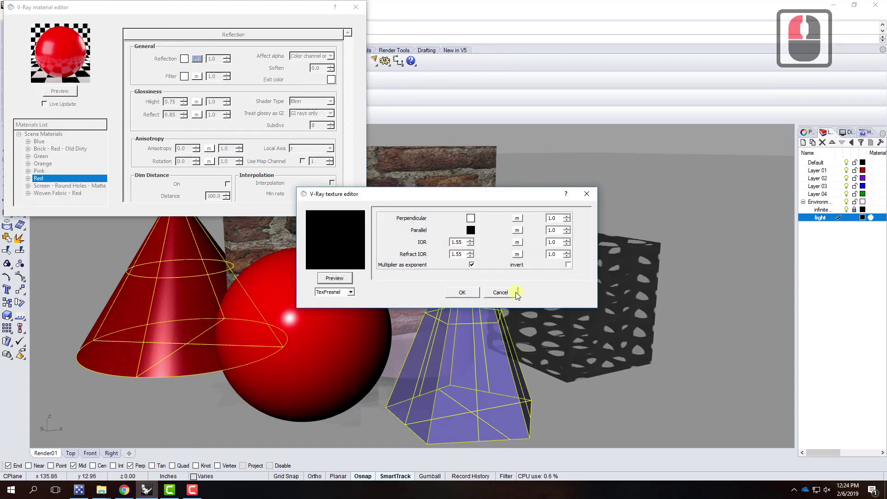
{"action": "left_click", "coordinate": [500, 292]}
Remove the Reflection layer from the Red material and confirm with Yes
{"action": "left_click", "coordinate": [30, 178]}
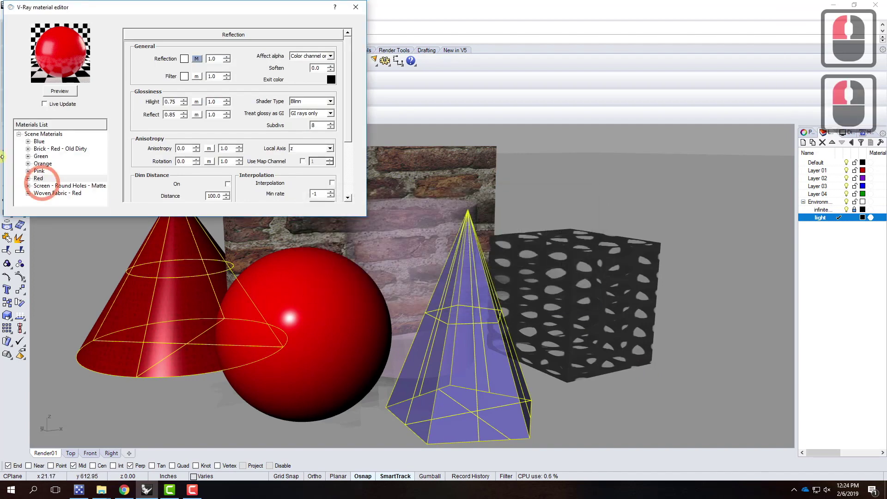
{"action": "left_click", "coordinate": [31, 178]}
{"action": "double_click", "coordinate": [59, 186]}
{"action": "left_click", "coordinate": [60, 188]}
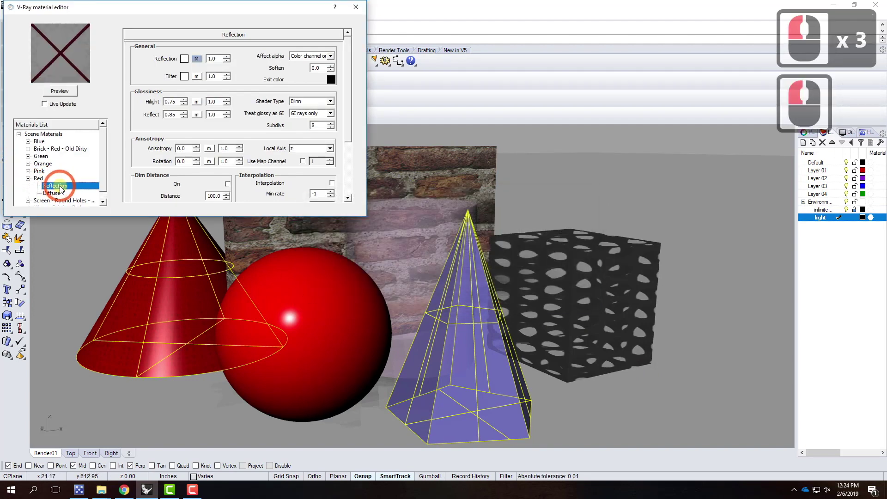
{"action": "right_click", "coordinate": [60, 188]}
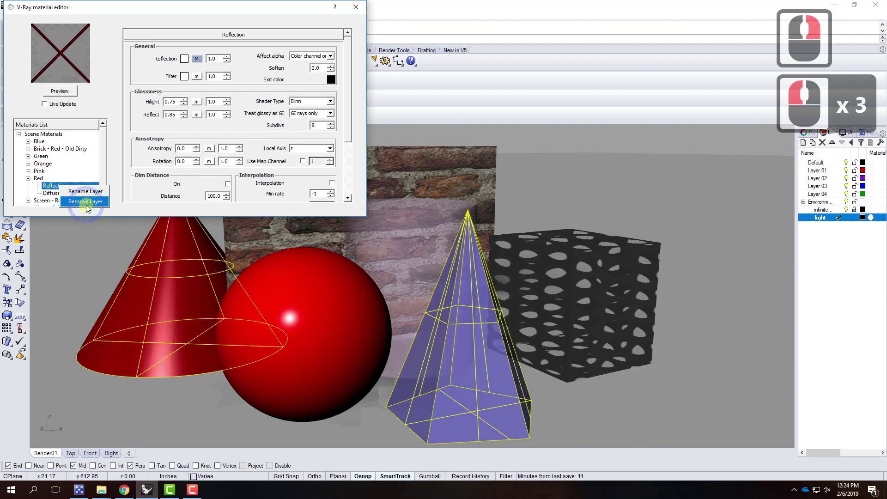
{"action": "left_click", "coordinate": [113, 110]}
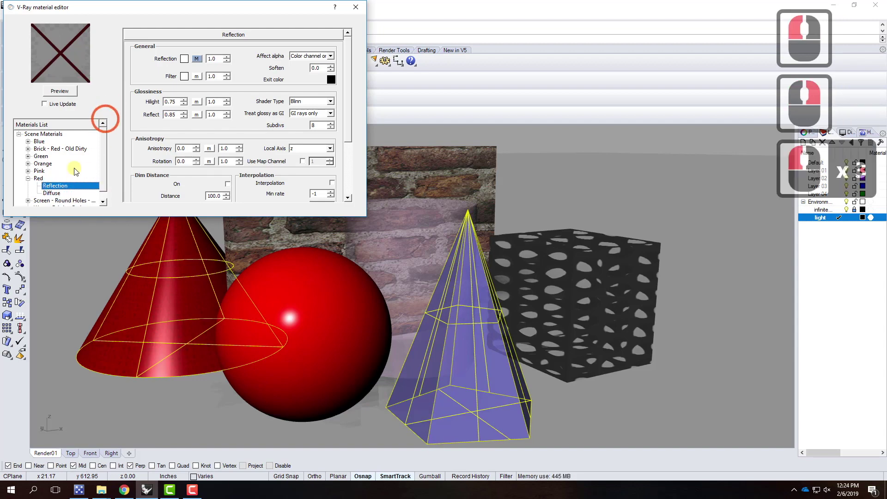
{"action": "left_click", "coordinate": [41, 178]}
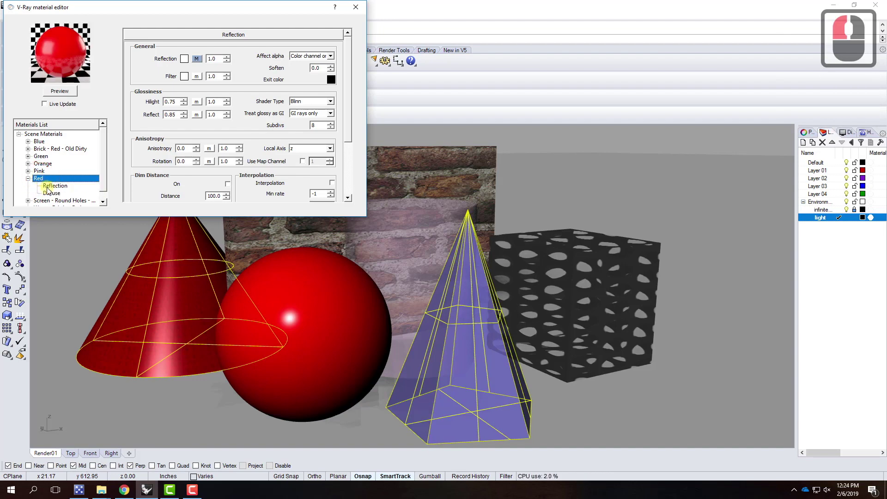
{"action": "left_click", "coordinate": [47, 186]}
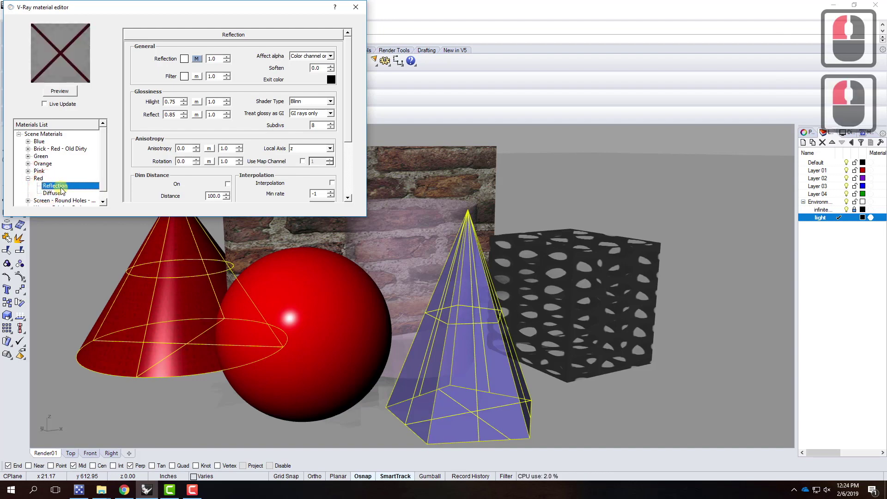
{"action": "right_click", "coordinate": [59, 190]}
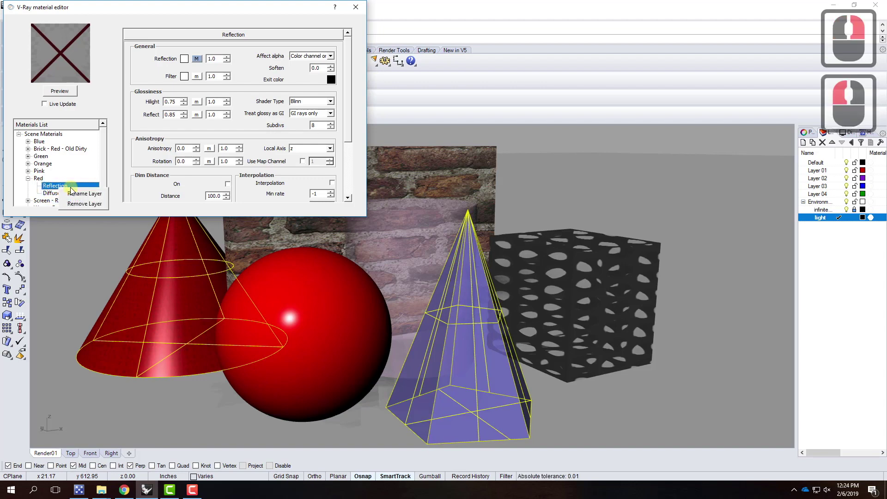
{"action": "left_click", "coordinate": [87, 208]}
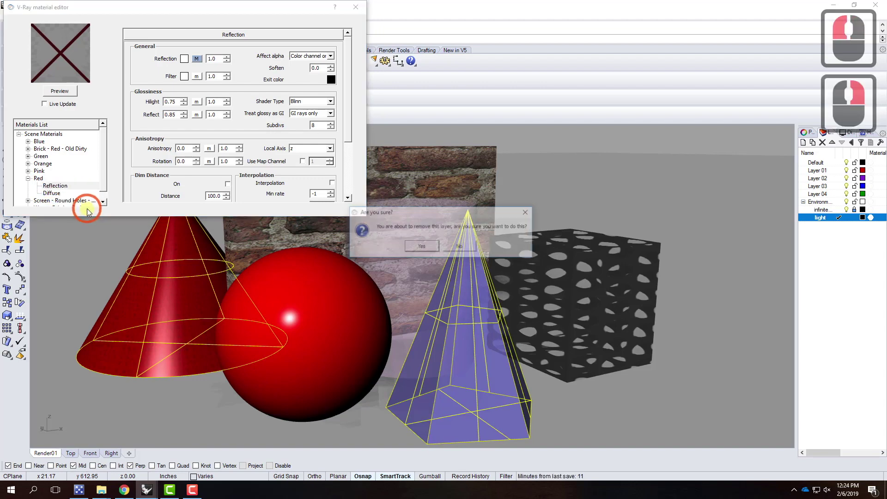
{"action": "left_click", "coordinate": [428, 246]}
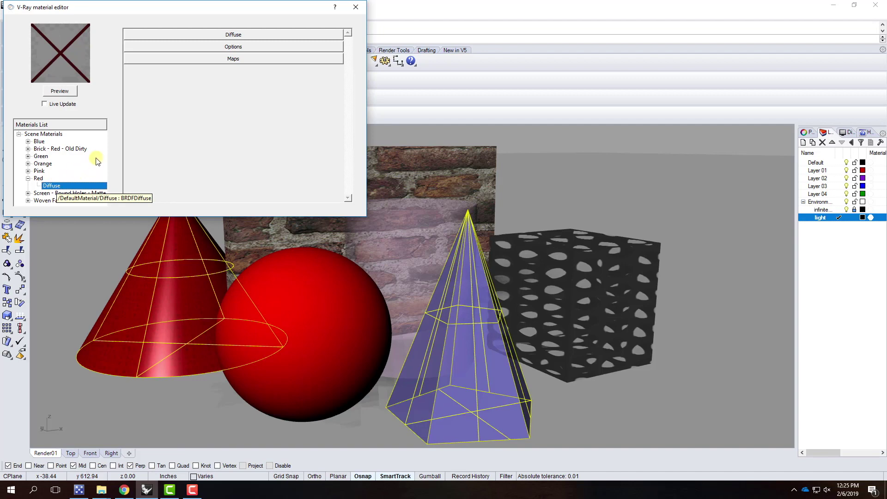
{"action": "left_click", "coordinate": [192, 489]}
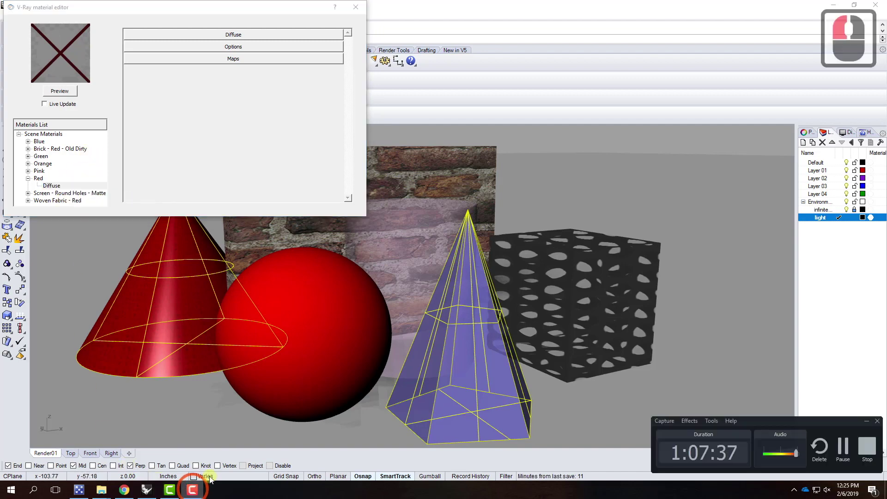